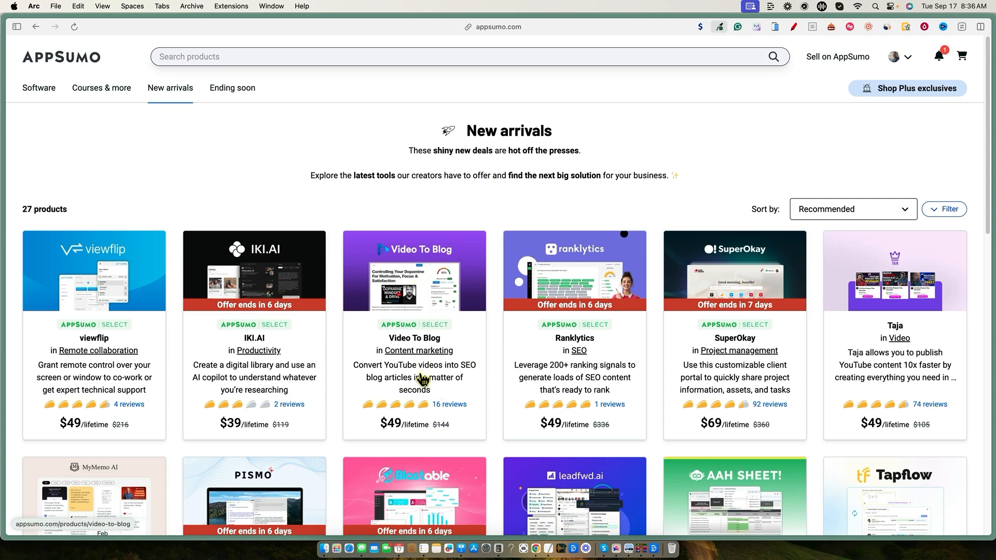
# Step: Open the Ranklytics deal from the new arrivals and look over its pricing, TL;DR and At-a-glance sections
pyautogui.click(612, 369)
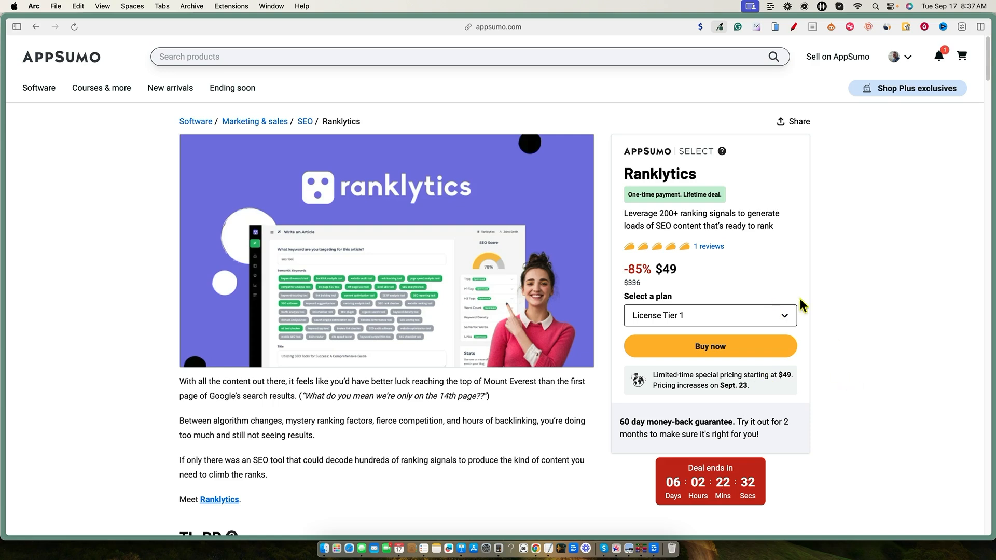
pyautogui.scroll(-5, 753, 332)
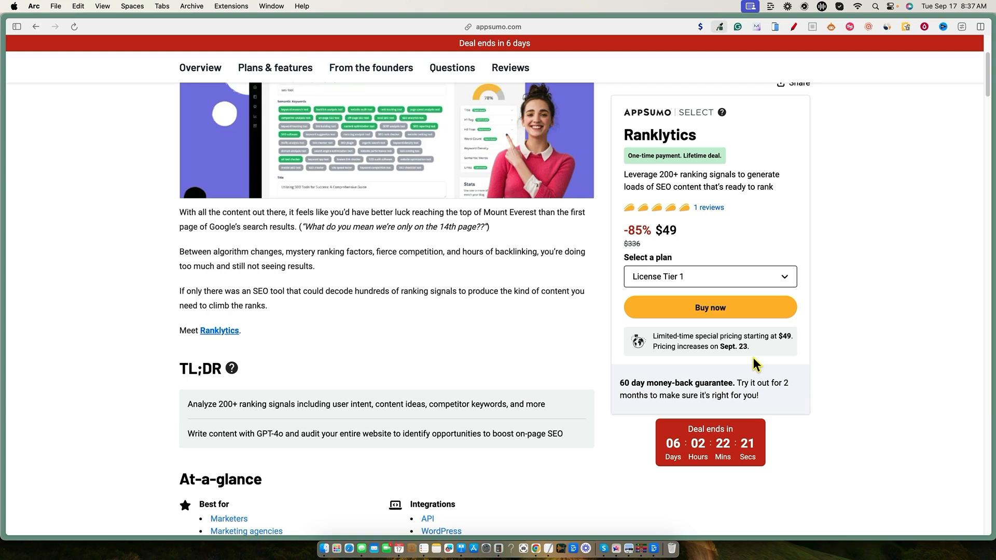
pyautogui.scroll(-2, 752, 357)
pyautogui.scroll(-6, 753, 359)
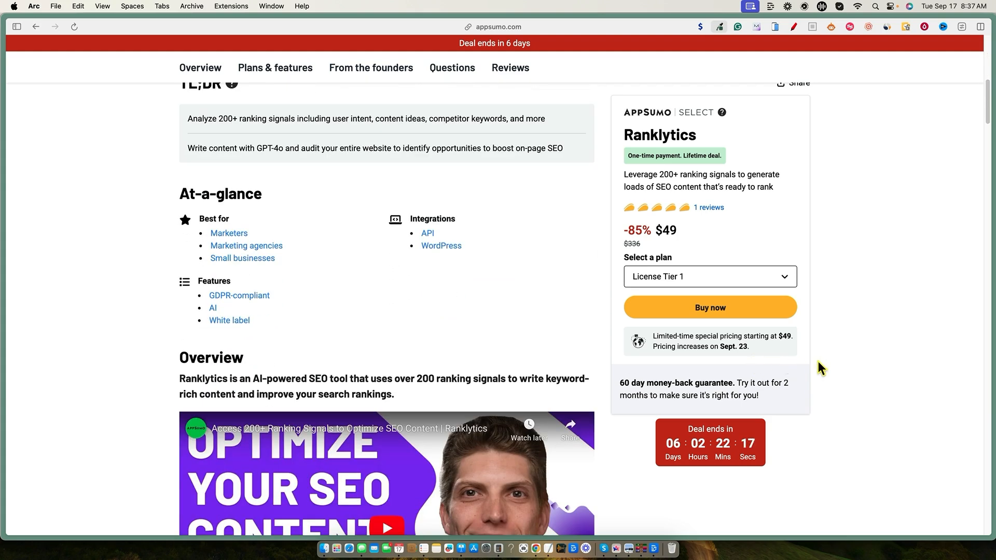
pyautogui.scroll(10, 817, 361)
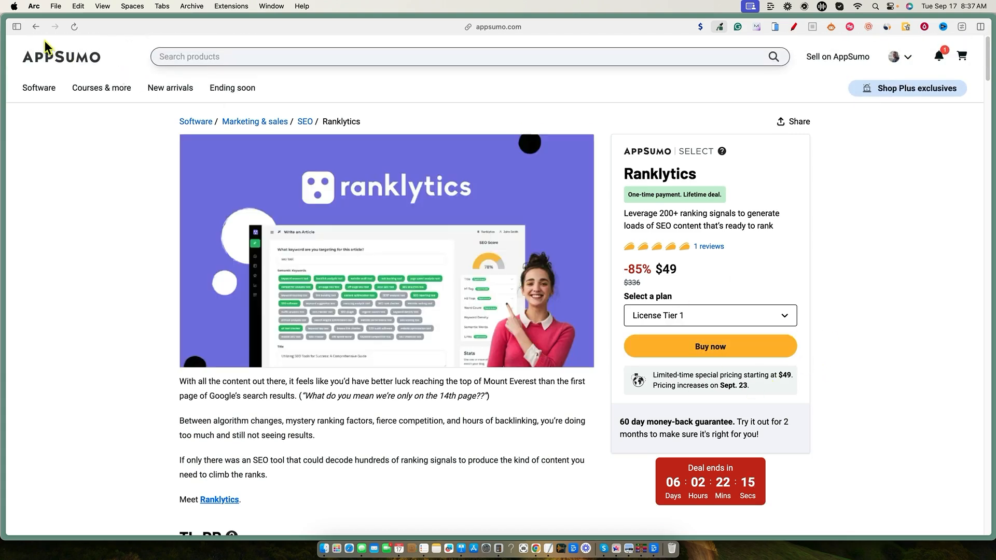
# Step: Return to the new arrivals, view the IKI.AI deal page and go back to browse the listing
pyautogui.click(170, 87)
pyautogui.click(674, 329)
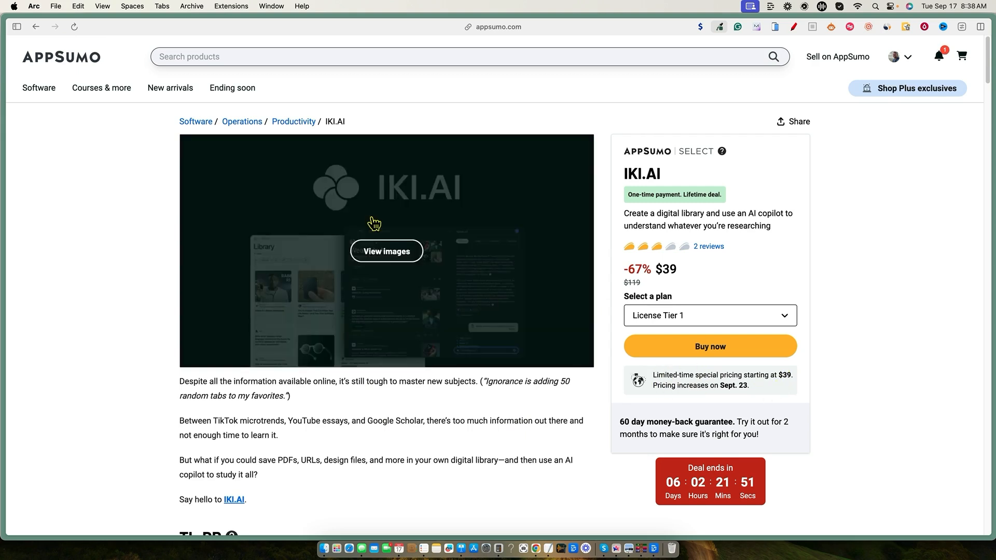
pyautogui.click(35, 27)
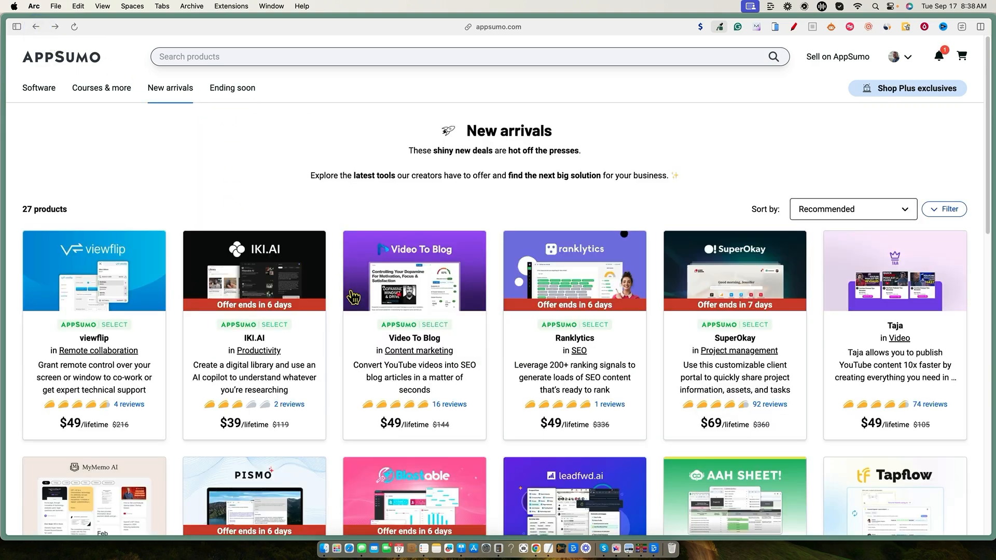
pyautogui.scroll(-3, 388, 314)
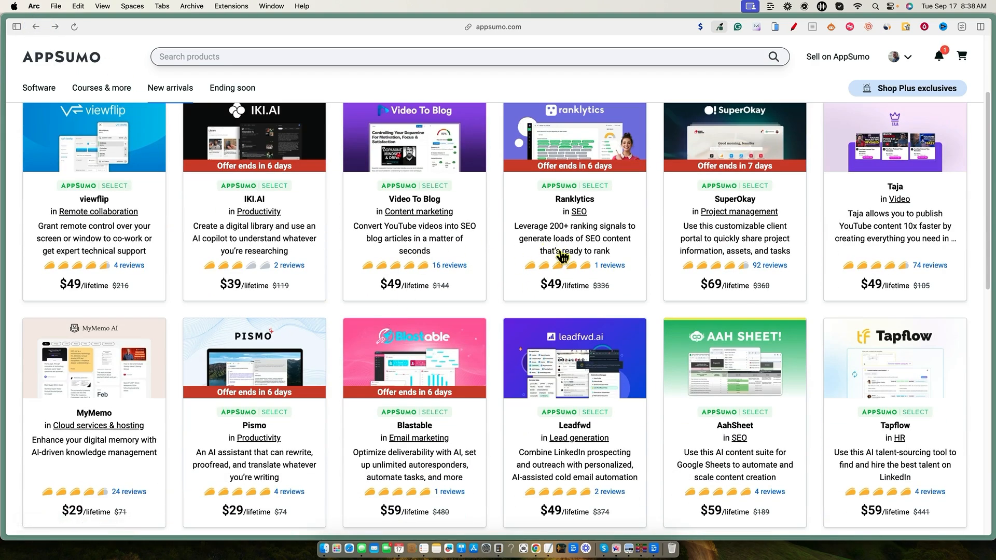
pyautogui.scroll(3, 559, 254)
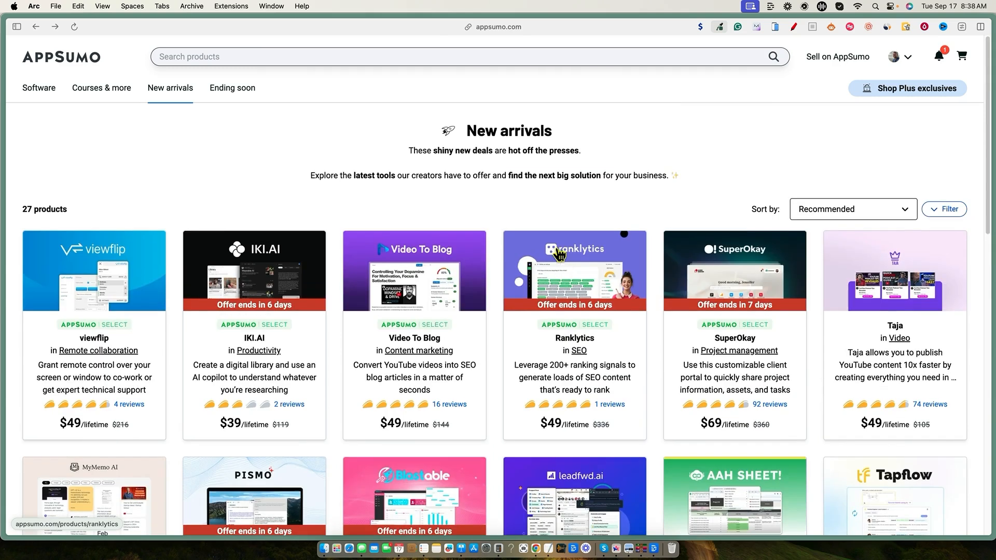
# Step: Open the Ranklytics deal page again and examine its discount and price
pyautogui.click(586, 372)
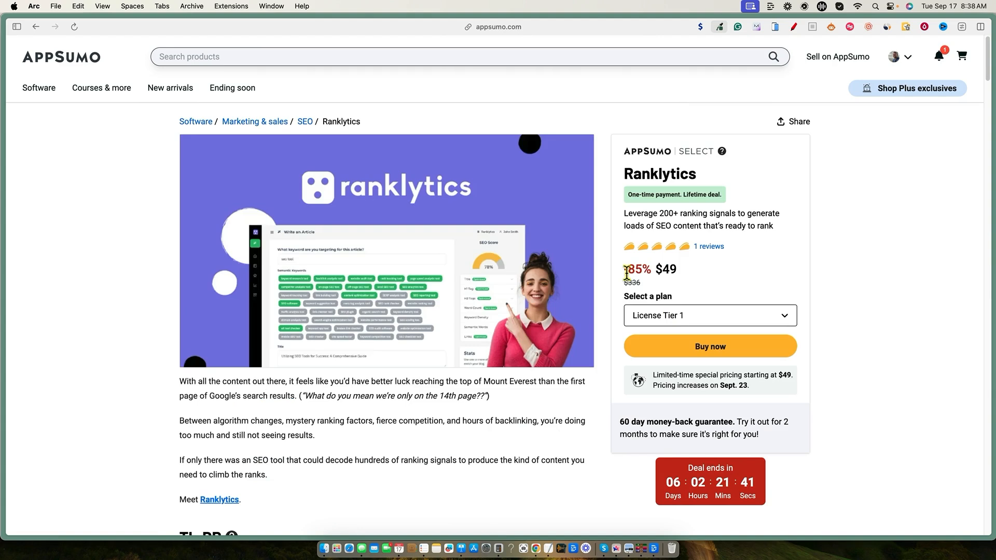
pyautogui.moveTo(682, 275); pyautogui.dragTo(622, 275)
pyautogui.click(622, 275)
pyautogui.click(806, 259)
# Step: Read the Ranklytics TL;DR and At-a-glance sections, the founder's message and the overview of its keyword research
pyautogui.scroll(-3, 411, 373)
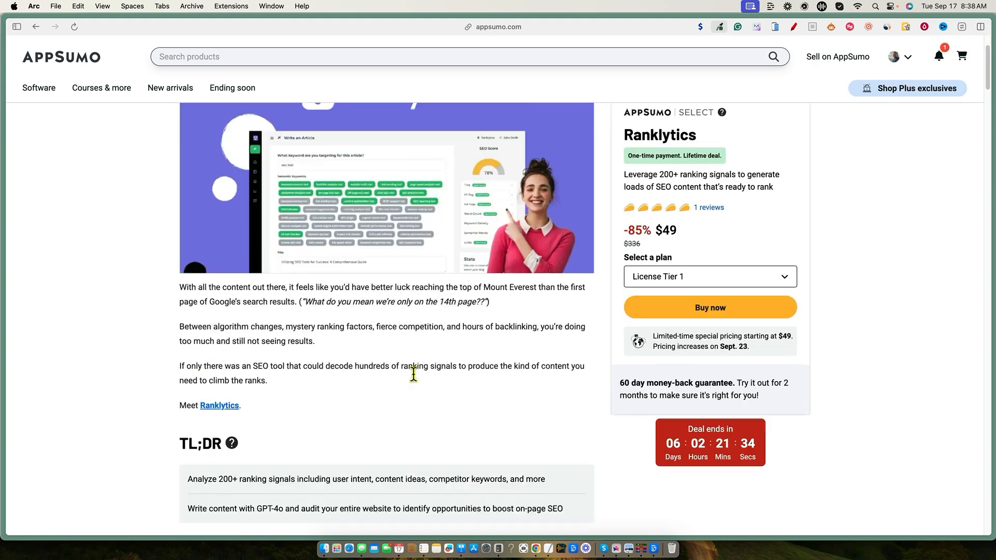
pyautogui.scroll(-5, 414, 377)
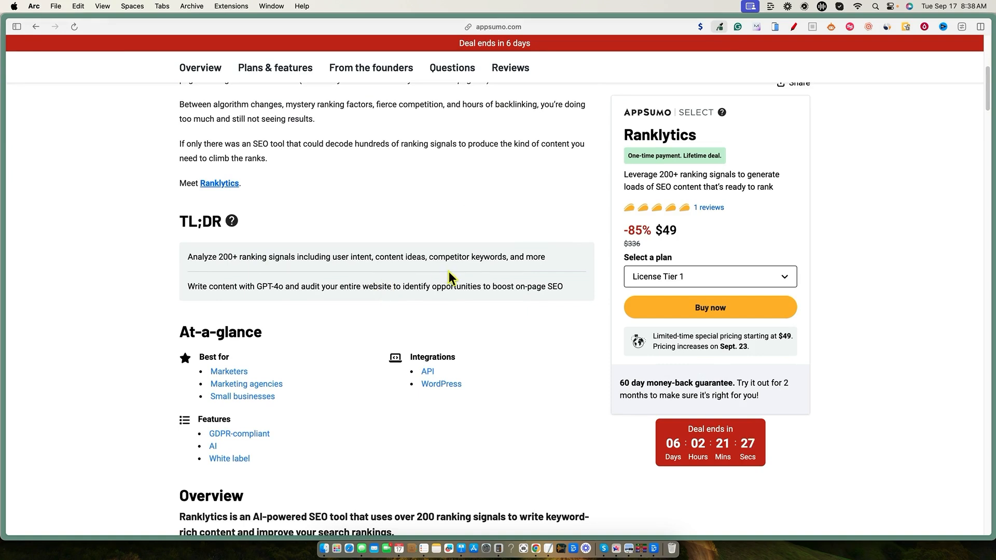
pyautogui.scroll(-1, 448, 271)
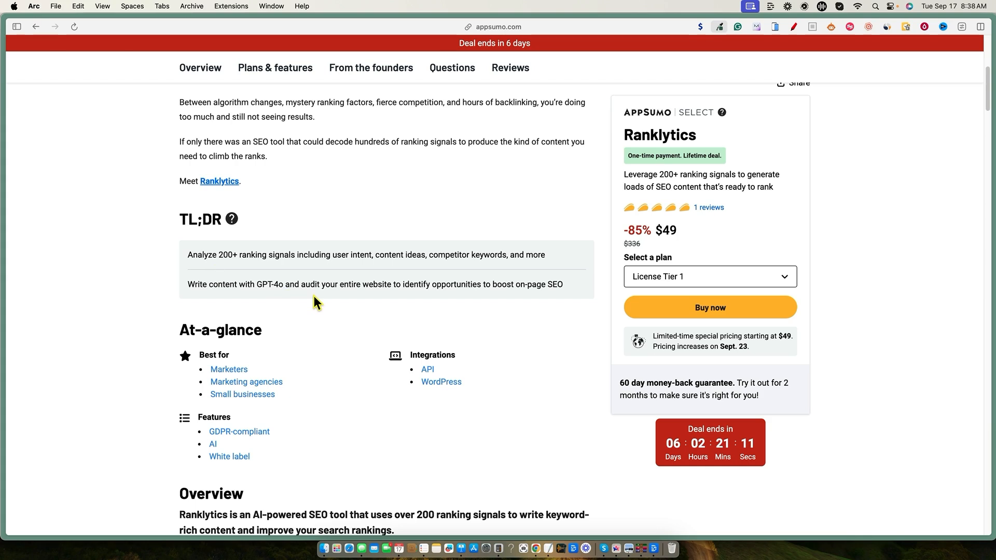
pyautogui.scroll(-8, 372, 319)
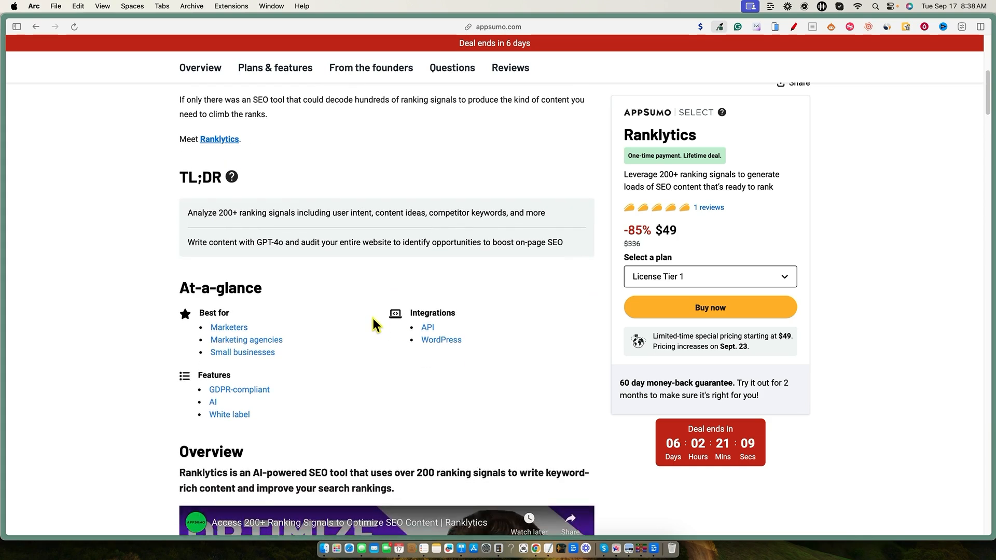
pyautogui.click(344, 68)
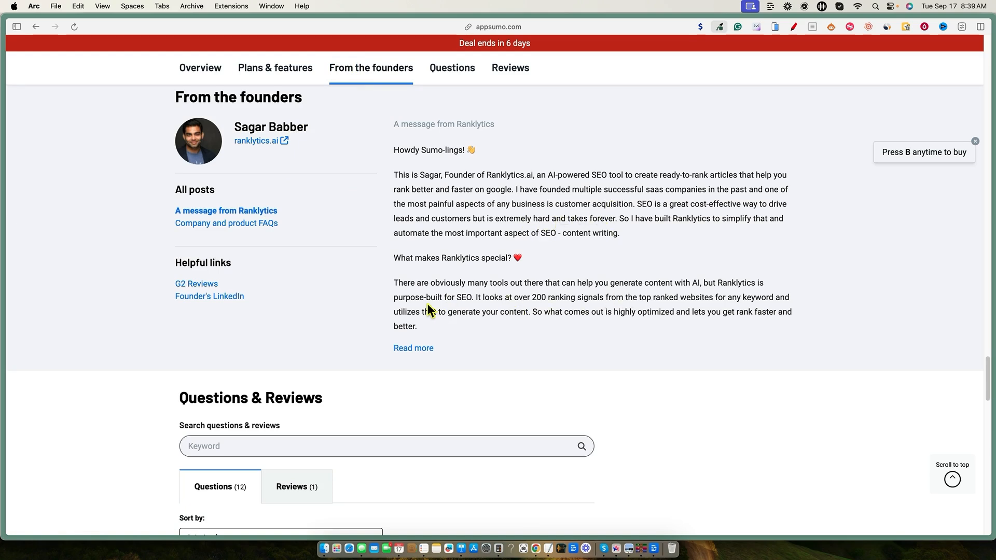
pyautogui.scroll(15, 510, 312)
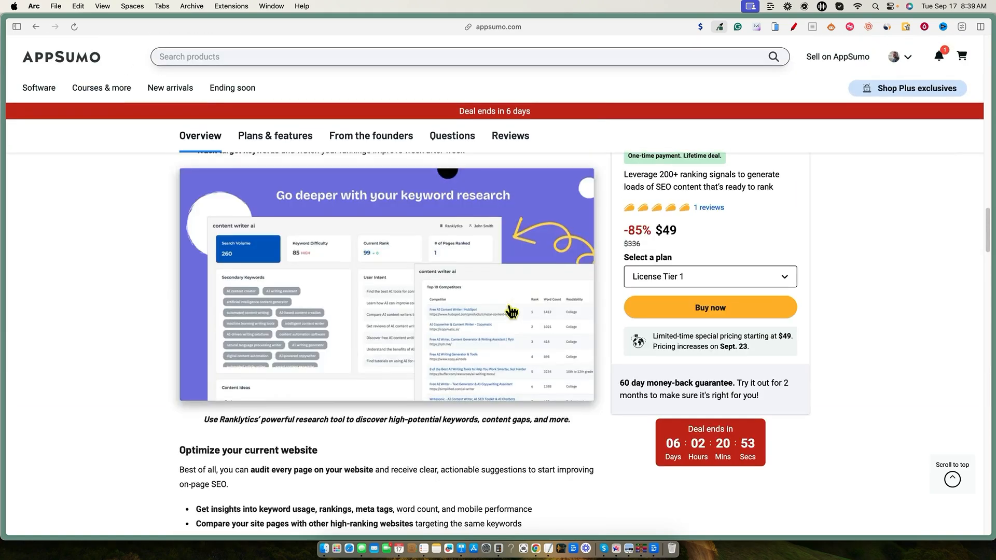
# Step: Open the Ranklytics website from the deal description and check its traffic with Similarweb
pyautogui.scroll(5, 511, 312)
pyautogui.click(229, 501)
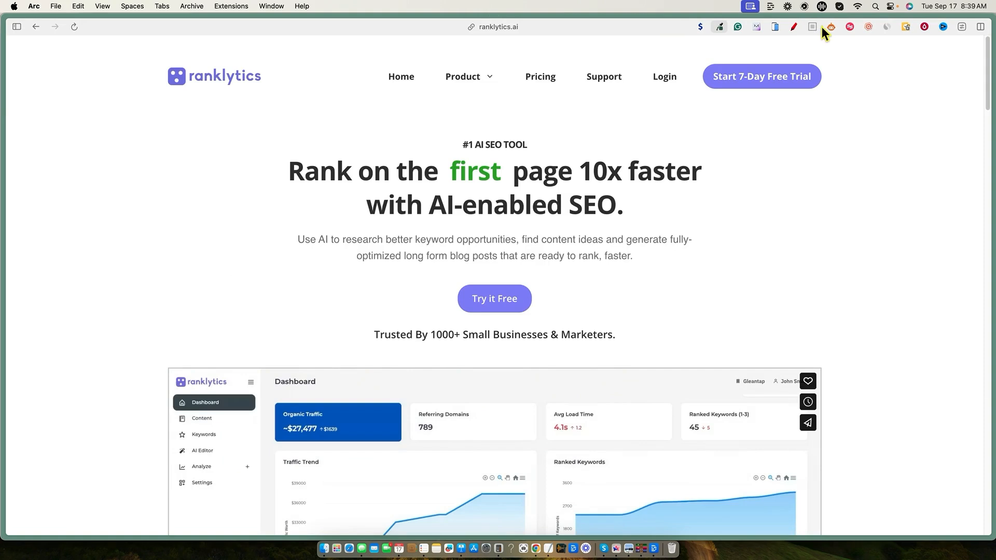
pyautogui.click(887, 27)
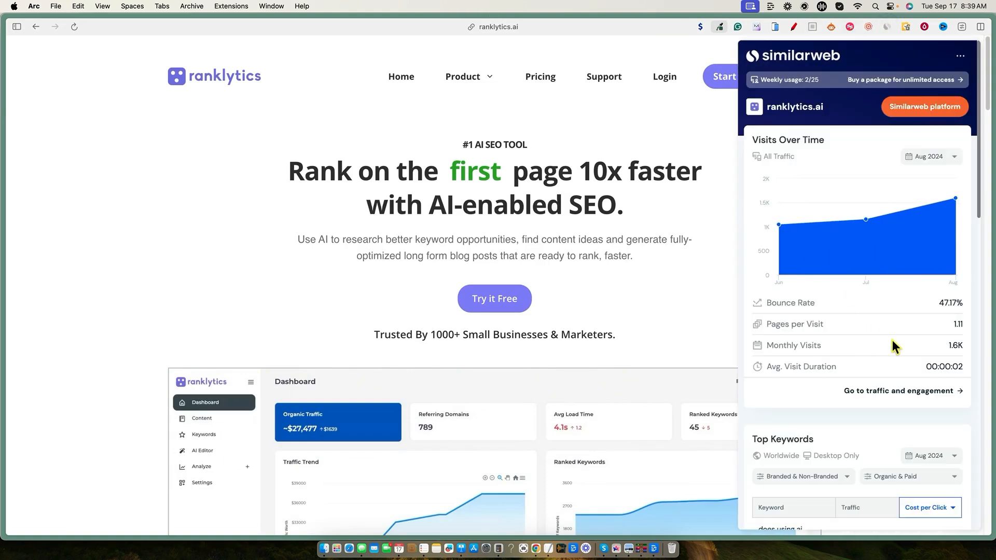
pyautogui.click(185, 176)
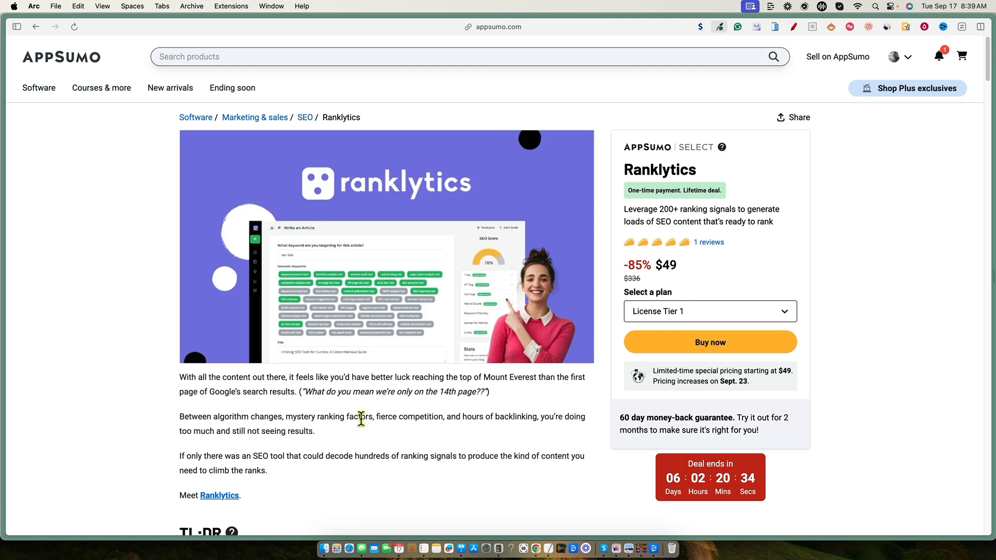
# Step: Open the G2 Reviews link in the deal's founders section, look through the Ranklytics page for reviews, and close it
pyautogui.scroll(-5, 325, 371)
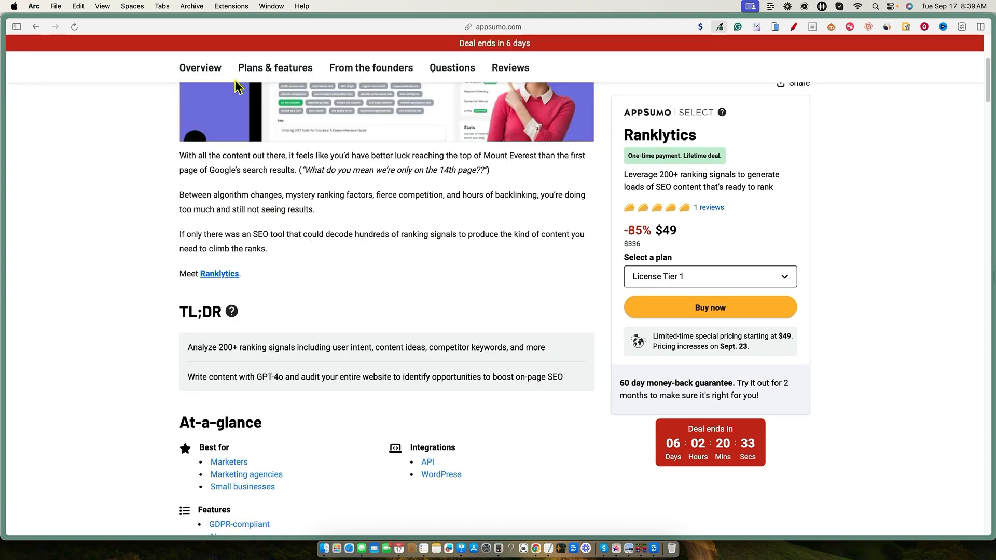
pyautogui.click(290, 72)
pyautogui.click(362, 70)
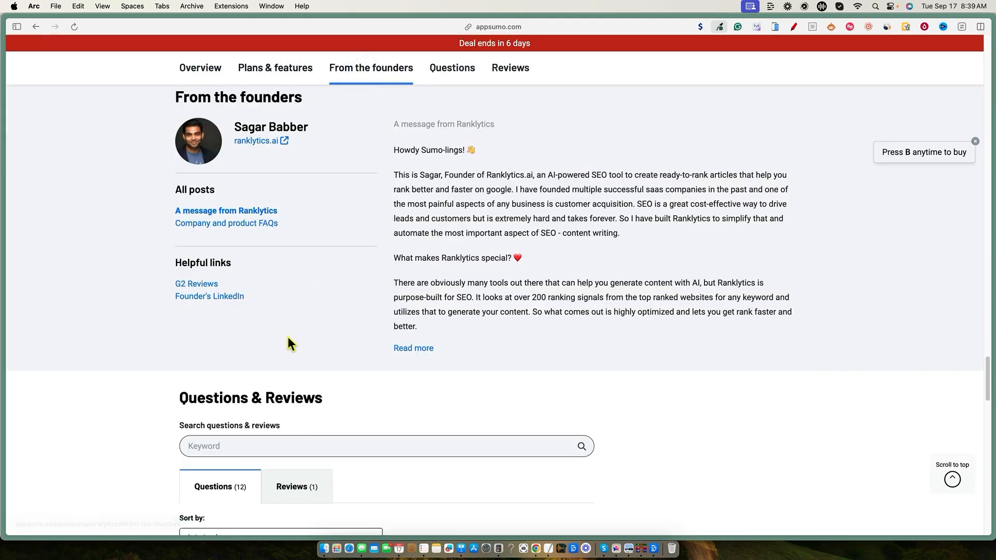
pyautogui.click(202, 285)
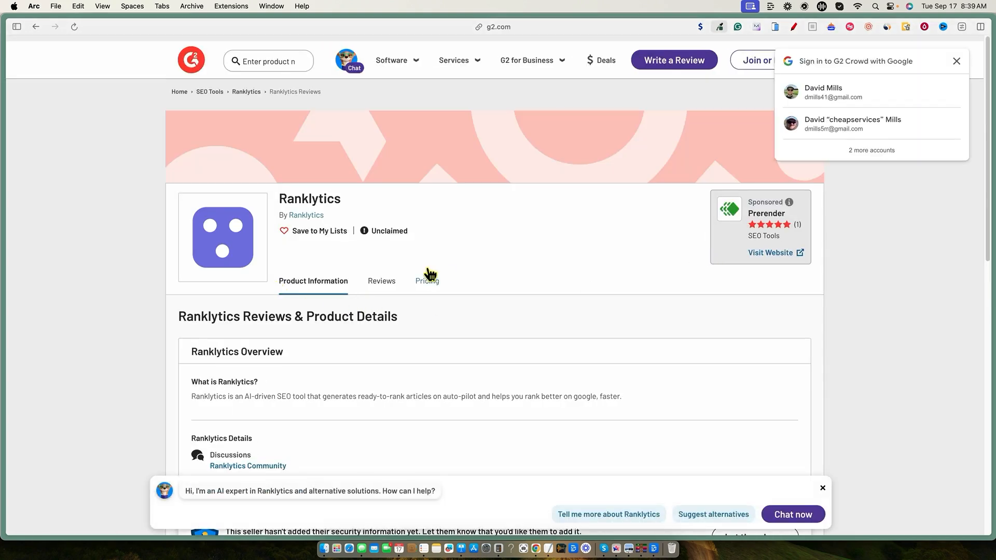
pyautogui.scroll(-7, 445, 300)
pyautogui.scroll(-10, 453, 306)
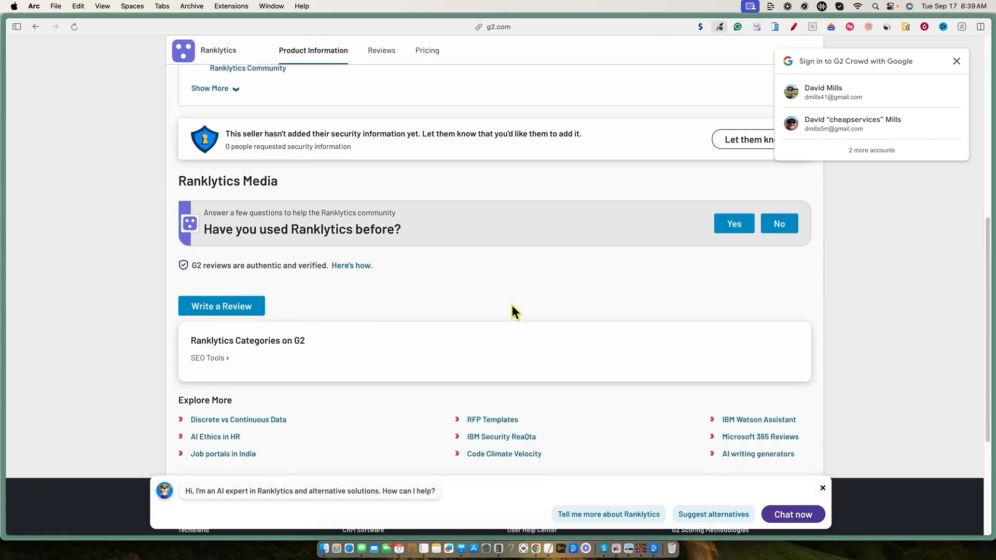
pyautogui.scroll(20, 514, 311)
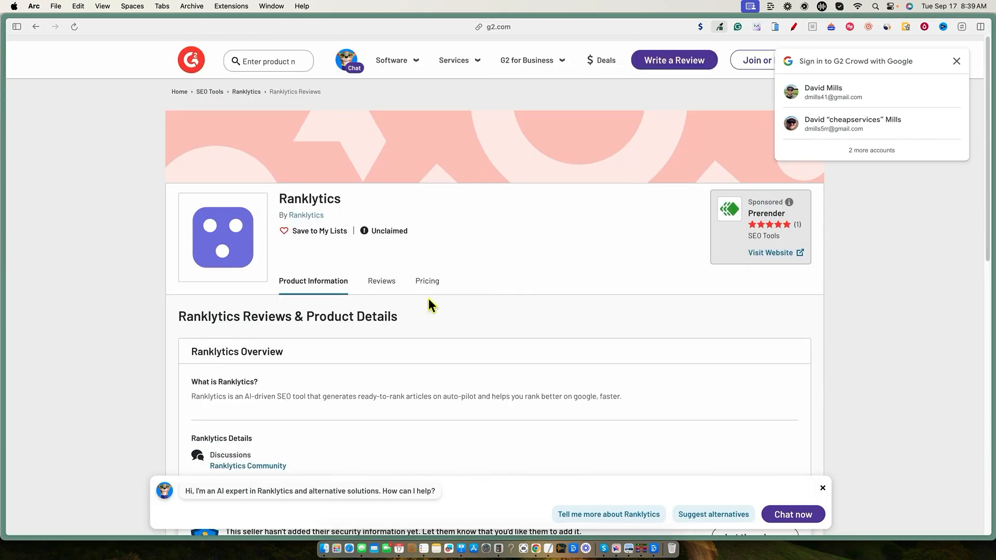
pyautogui.press('super+w')
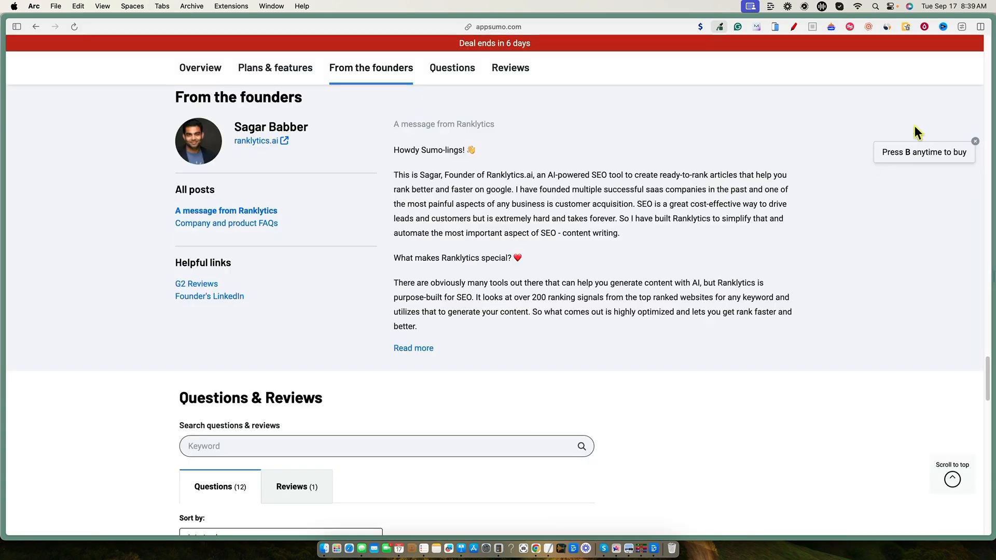
# Step: Examine the deal's plans and features and compare License Tiers 1 to 3, highlighting Tier 1's tracked keywords
pyautogui.click(297, 68)
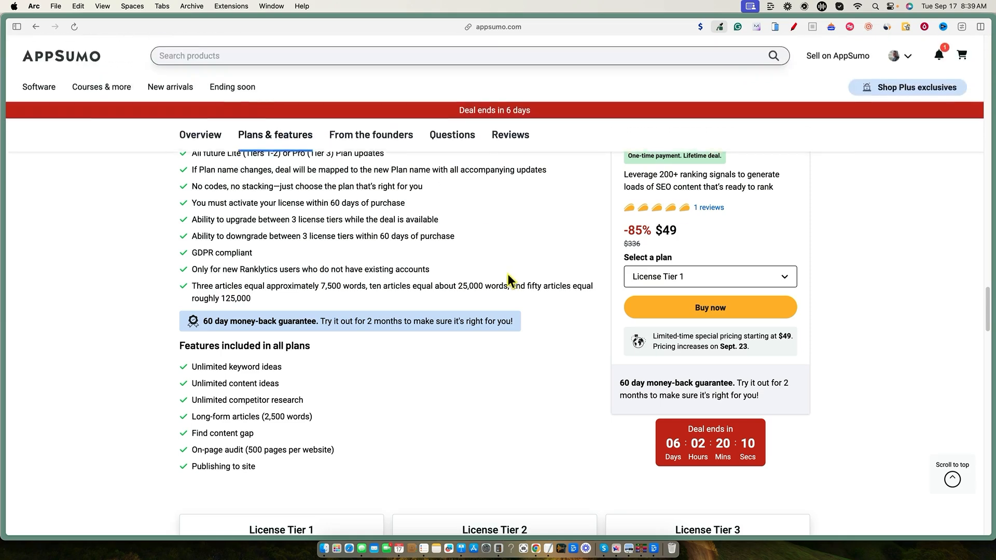
pyautogui.scroll(-3, 480, 300)
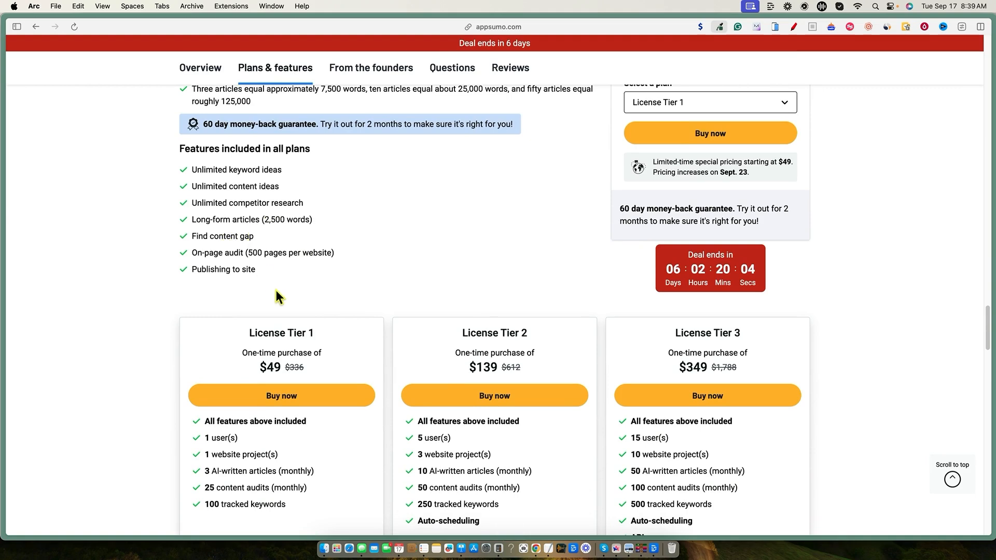
pyautogui.scroll(-3, 278, 294)
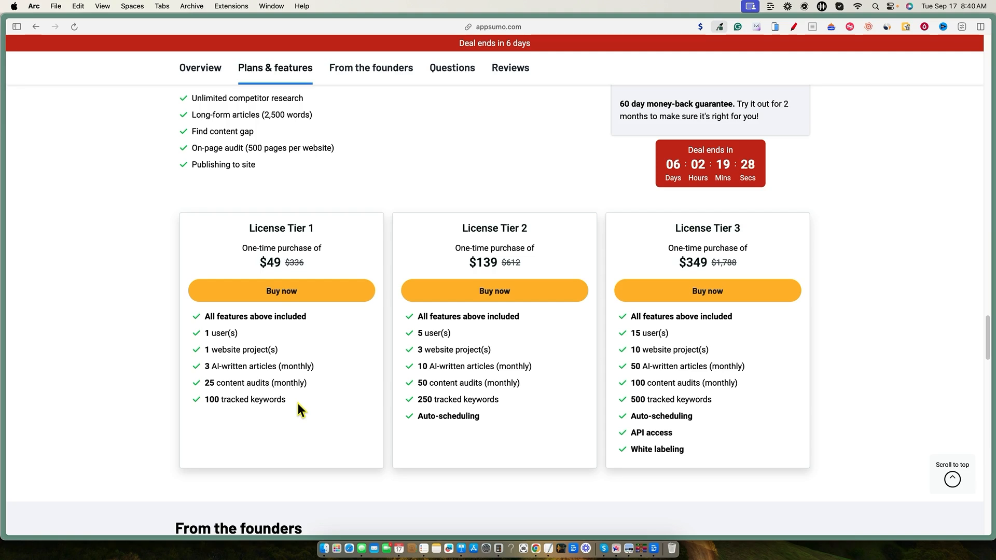
pyautogui.moveTo(298, 403); pyautogui.dragTo(195, 403)
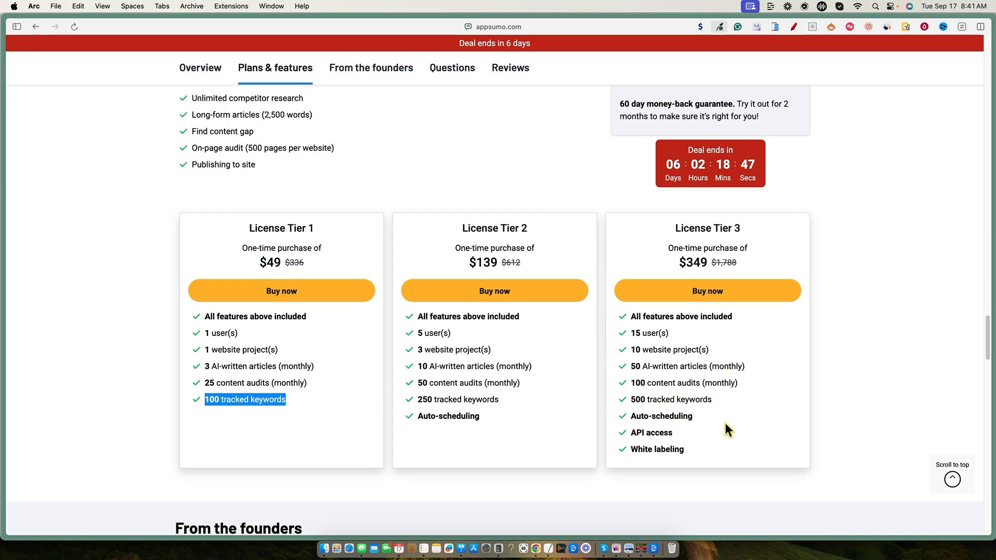
pyautogui.scroll(-4, 682, 447)
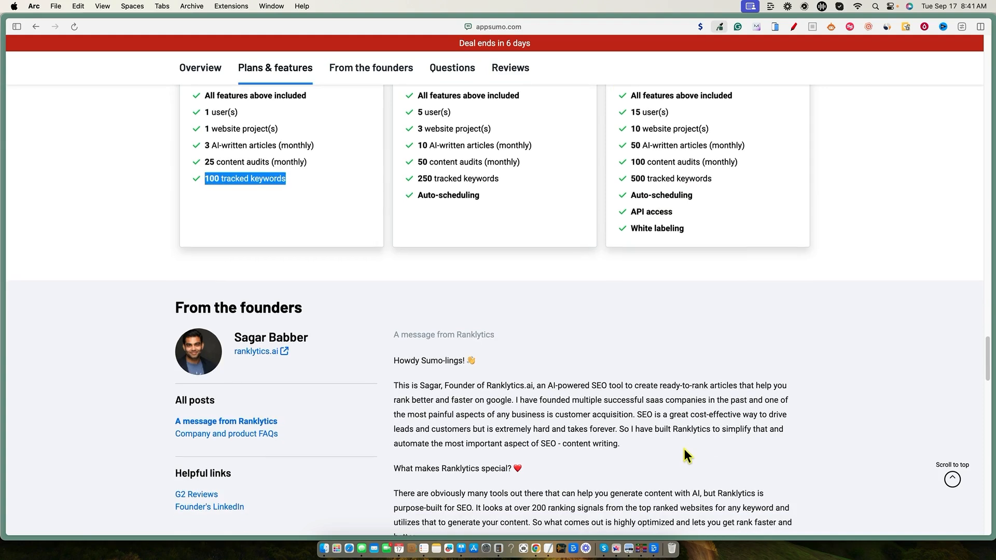
pyautogui.scroll(5, 685, 449)
# Step: Switch to the Ranklytics app's competitor setup page and review the LearnWire business name and description
pyautogui.moveTo(36, 325)
pyautogui.click(23, 345)
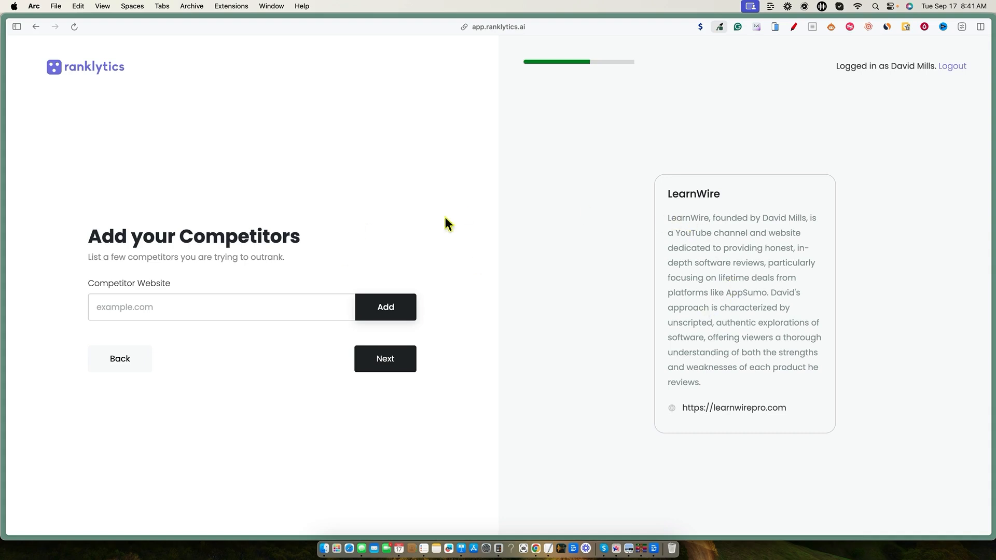
pyautogui.doubleClick(701, 193)
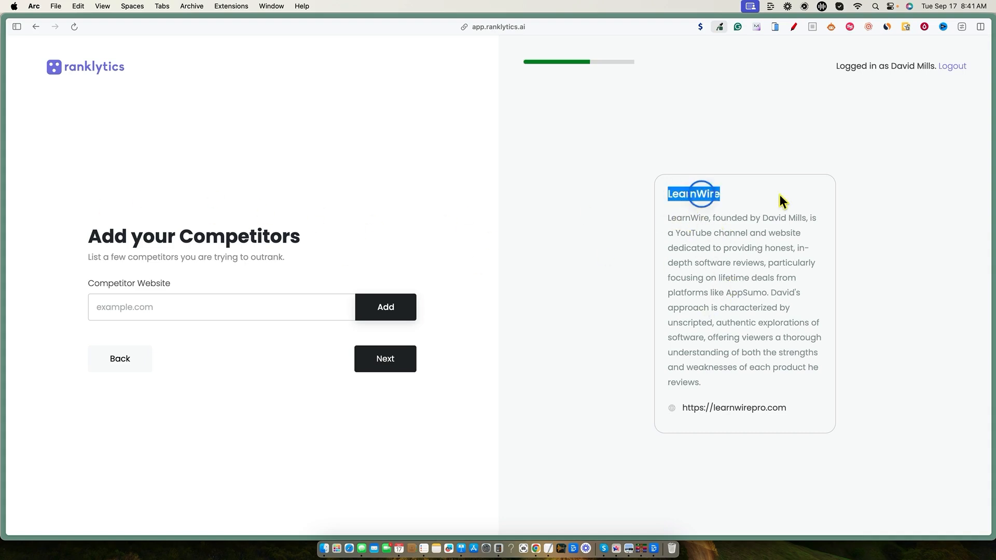
pyautogui.click(674, 222)
pyautogui.moveTo(668, 216); pyautogui.dragTo(820, 378)
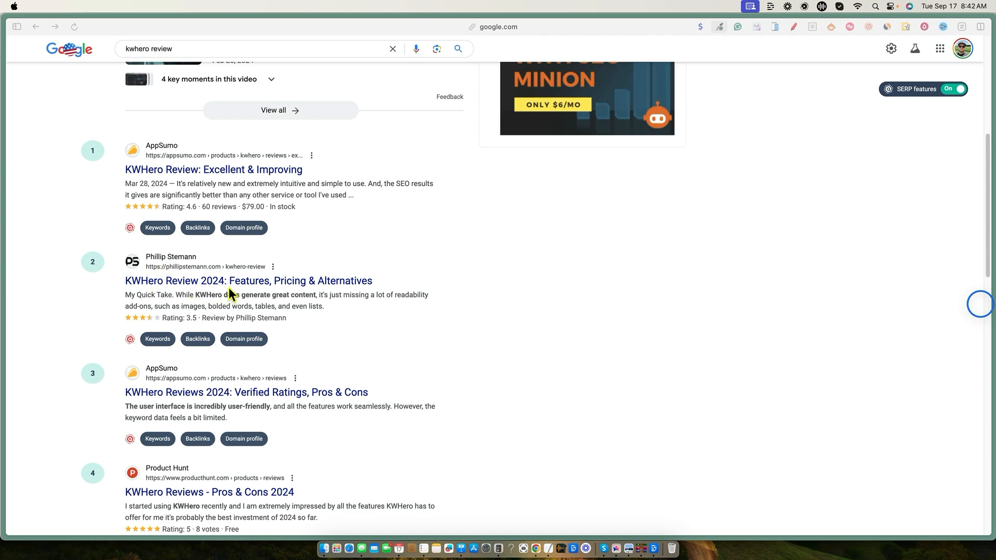
# Step: Copy the link of the second "kwhero review" search result and add its root domain as a competitor website in Ranklytics
pyautogui.rightClick(207, 281)
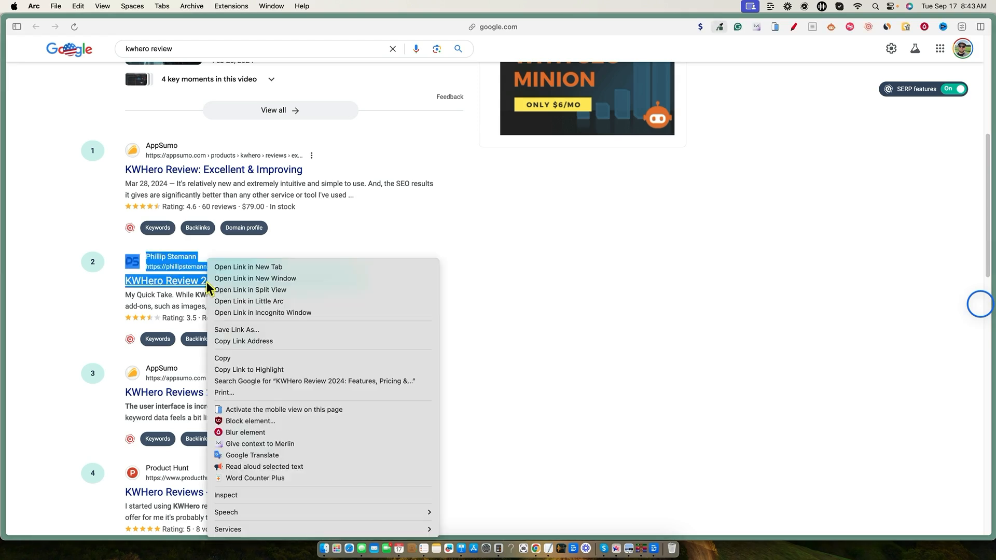
pyautogui.click(247, 341)
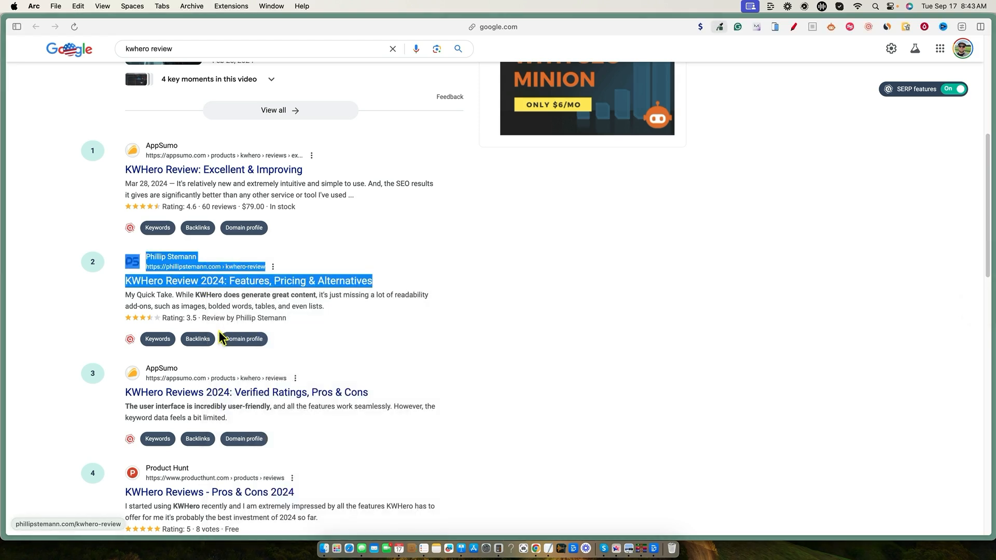
pyautogui.hotkey('ctrl', 'Tab')
pyautogui.press('super+v')
pyautogui.moveTo(293, 309); pyautogui.dragTo(211, 307)
pyautogui.press('BackSpace')
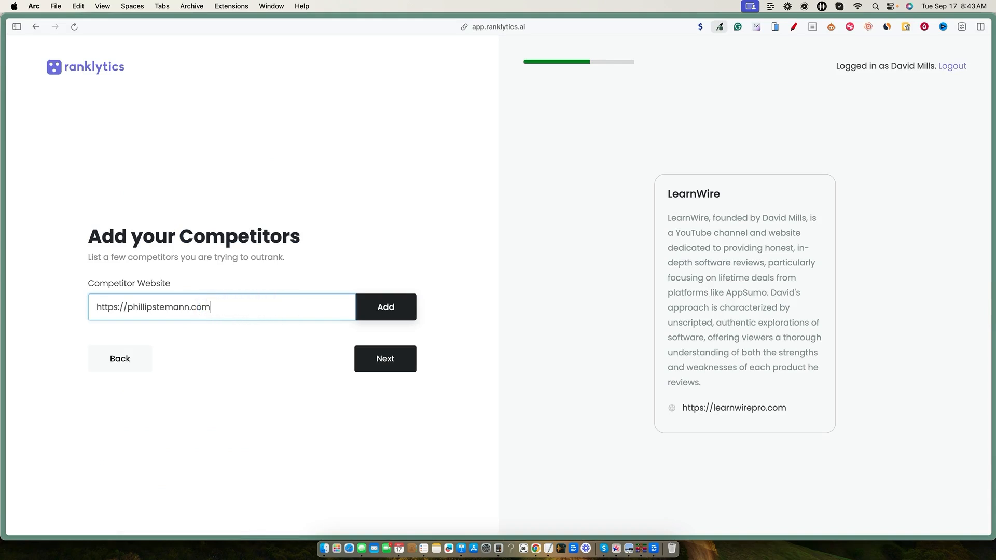
pyautogui.click(389, 308)
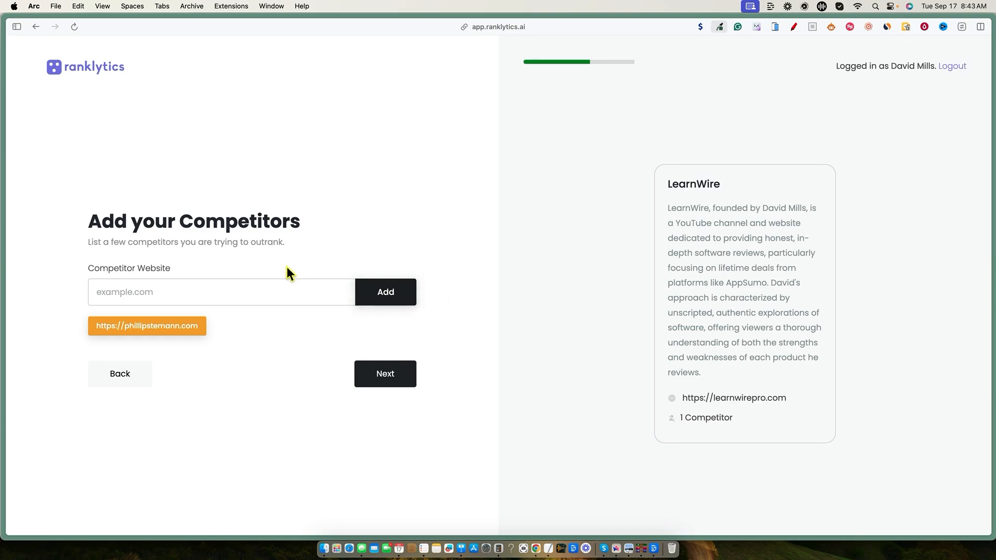
# Step: Return to the Google results for "kwhero review" and examine the videos and organic listings on the first page for further competitors
pyautogui.hotkey('ctrl', 'Tab')
pyautogui.scroll(6, 437, 259)
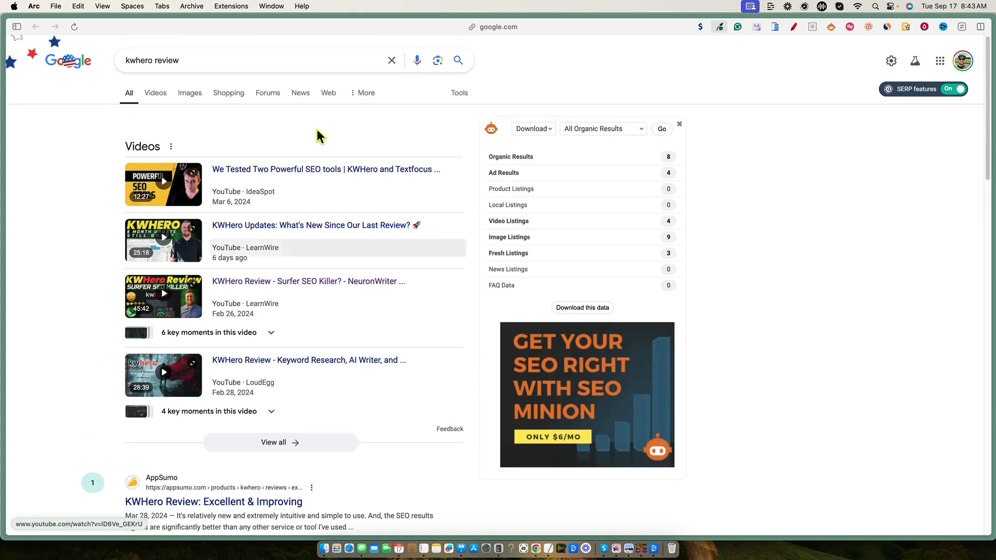
pyautogui.moveTo(187, 60); pyautogui.dragTo(126, 60)
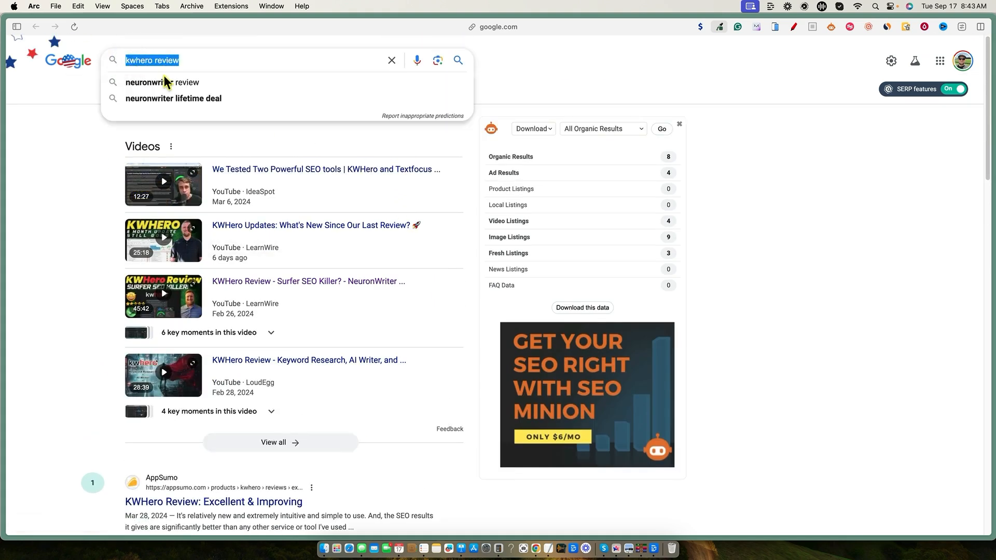
pyautogui.click(204, 60)
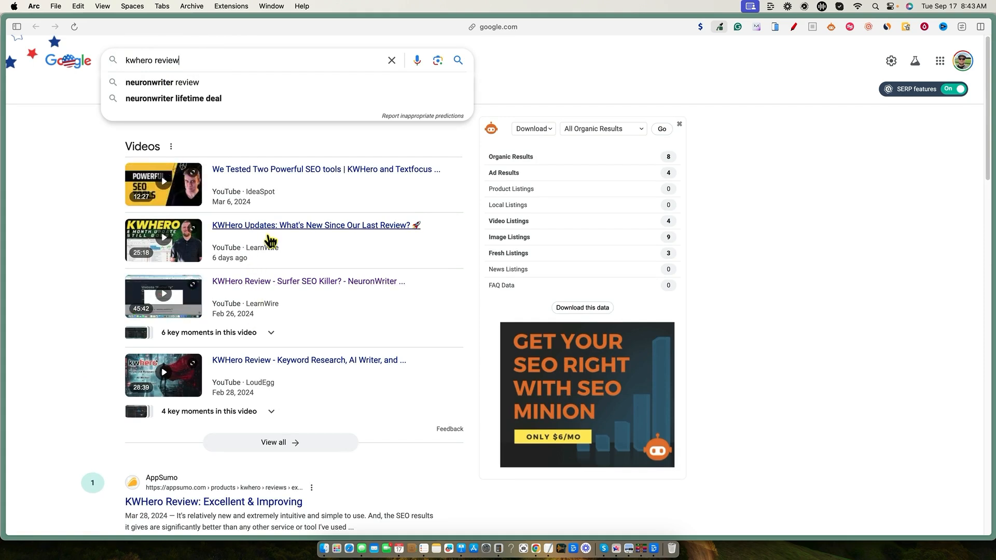
pyautogui.click(745, 300)
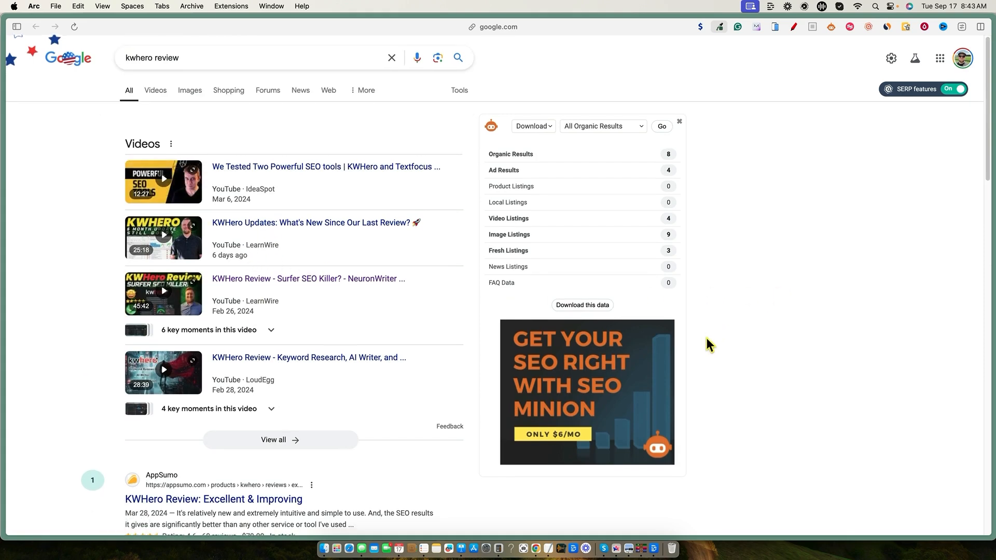
pyautogui.scroll(-5, 708, 344)
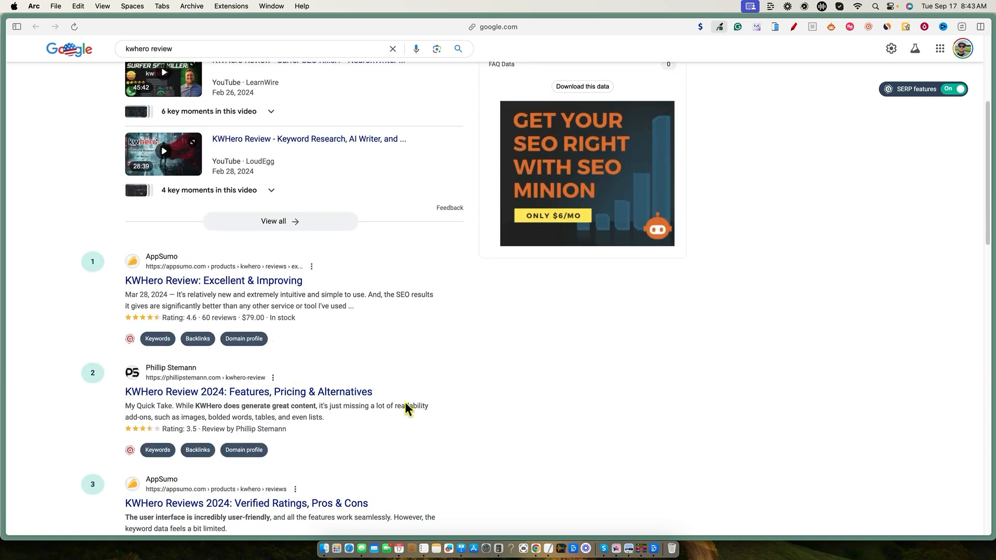
pyautogui.scroll(-2, 410, 399)
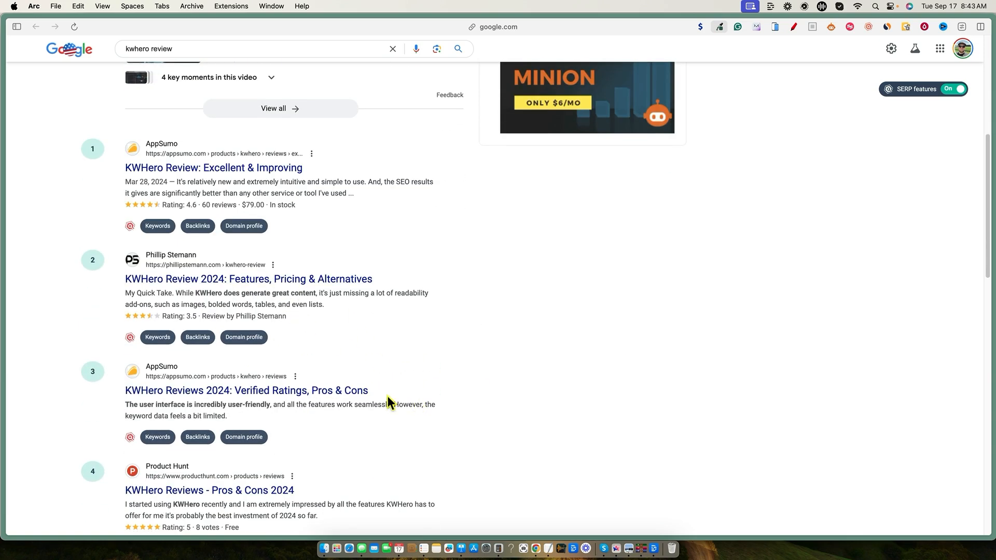
pyautogui.scroll(-1, 299, 293)
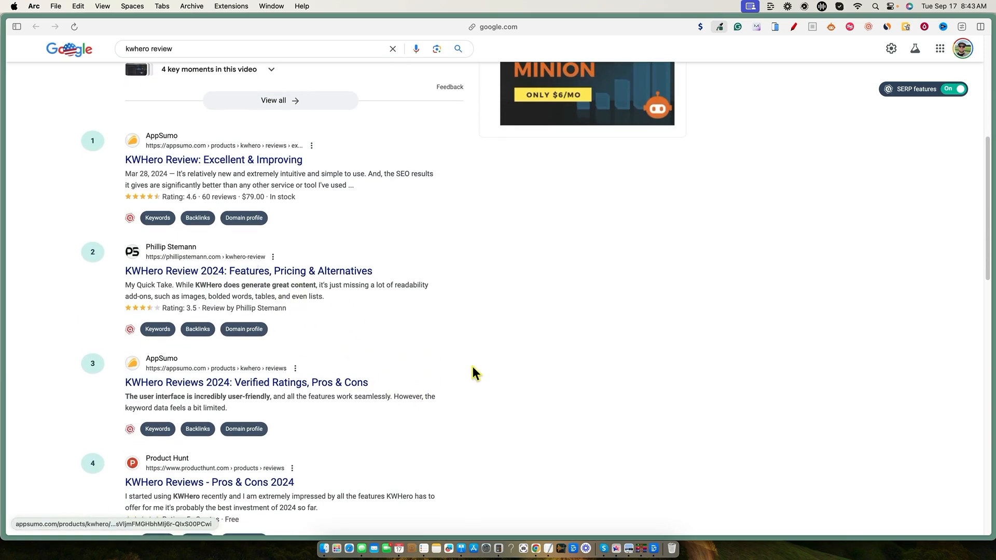
pyautogui.scroll(-2, 472, 364)
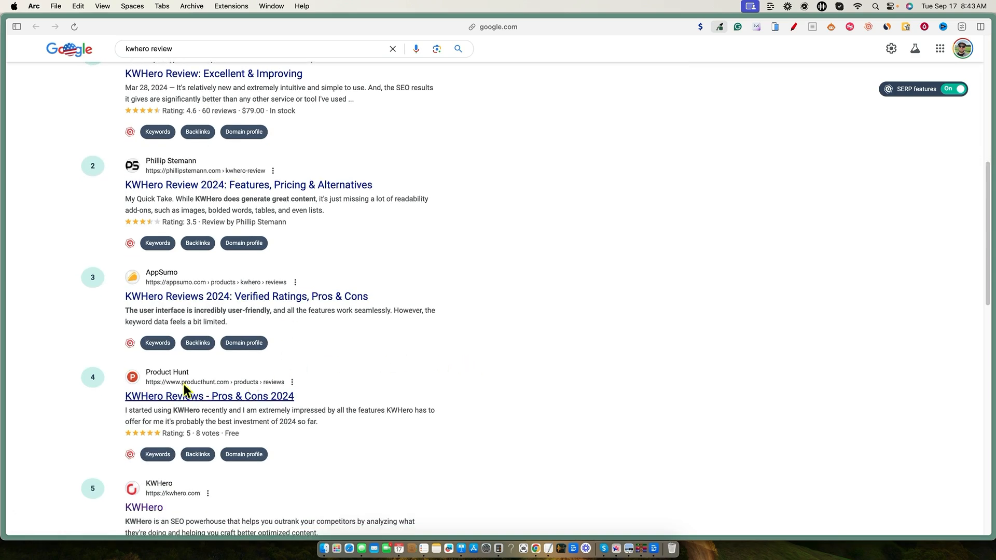
pyautogui.scroll(-1, 358, 381)
pyautogui.scroll(-6, 358, 383)
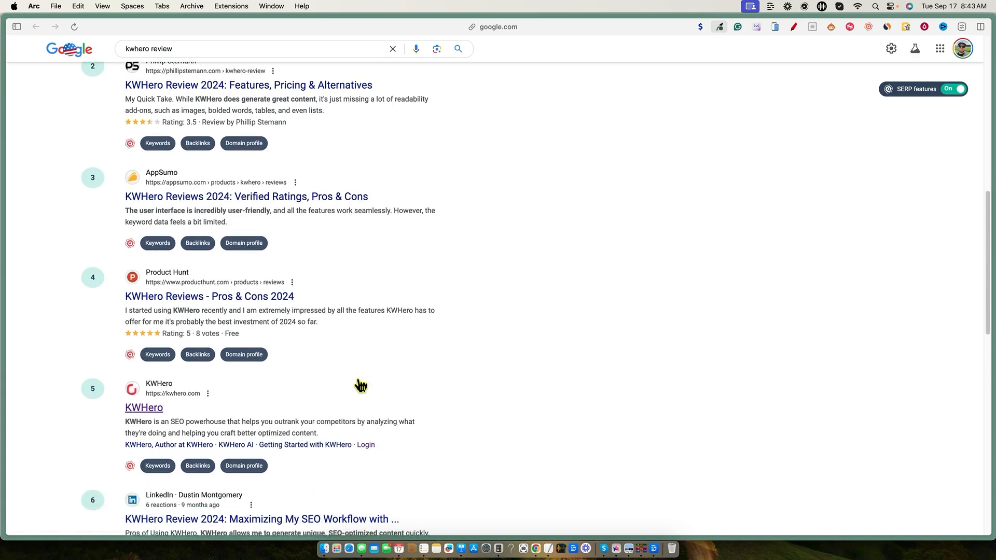
pyautogui.scroll(-6, 371, 375)
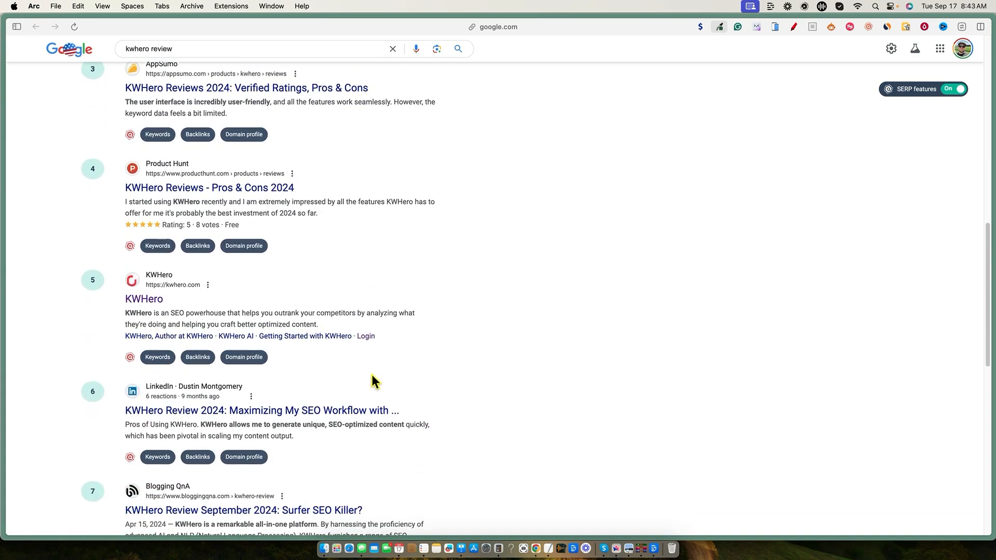
pyautogui.scroll(-7, 369, 372)
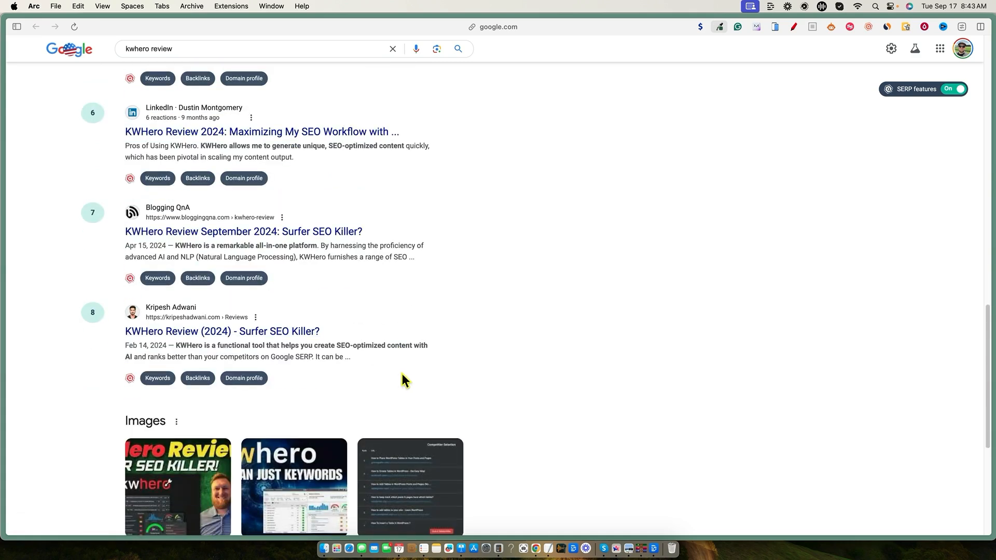
pyautogui.scroll(-11, 463, 369)
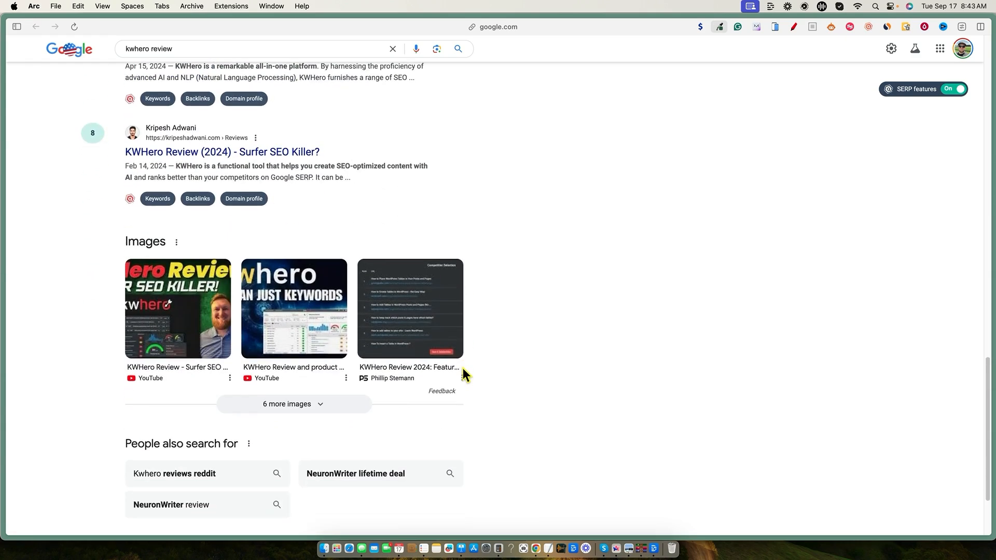
# Step: Open the second page of "kwhero review" results and look through its listings for competing review sites
pyautogui.click(366, 456)
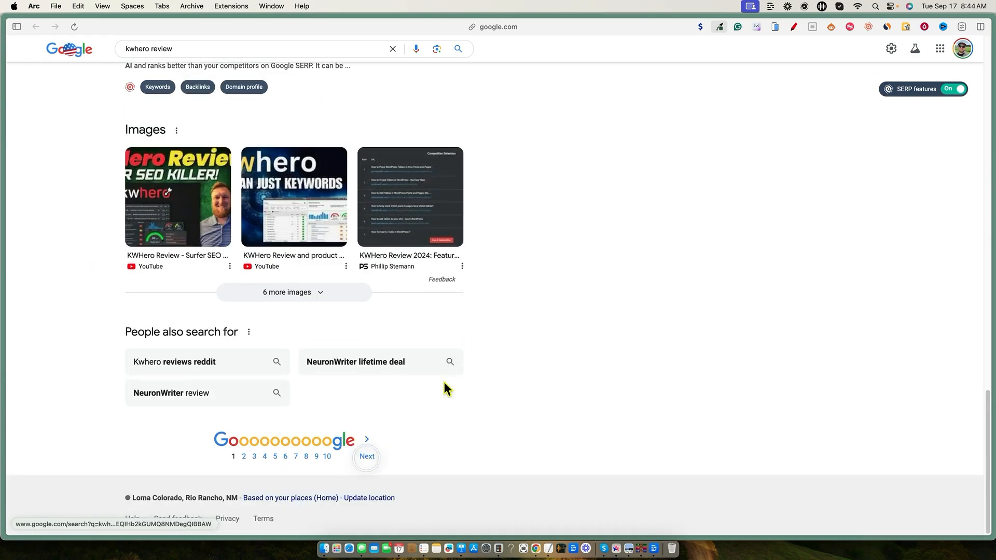
pyautogui.scroll(-1, 411, 345)
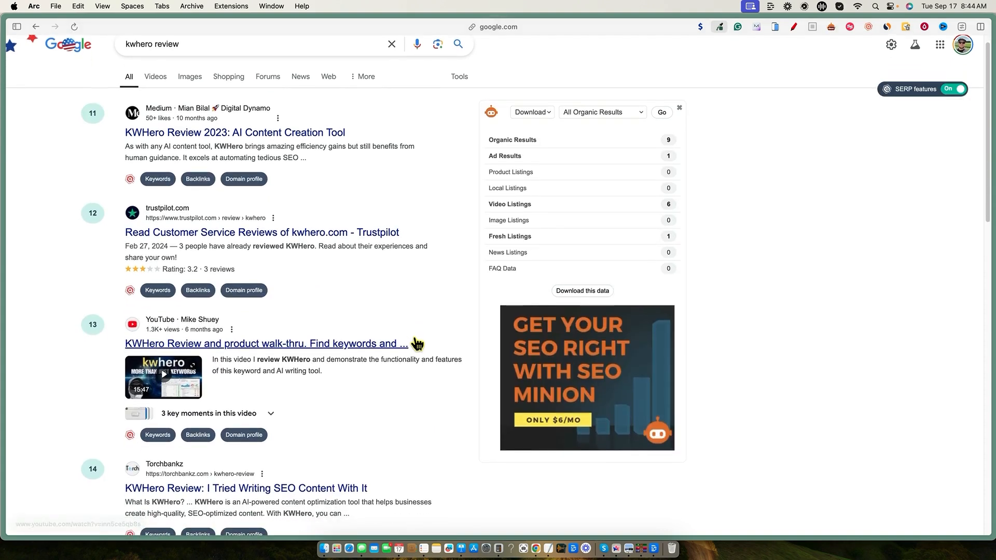
pyautogui.scroll(-12, 395, 349)
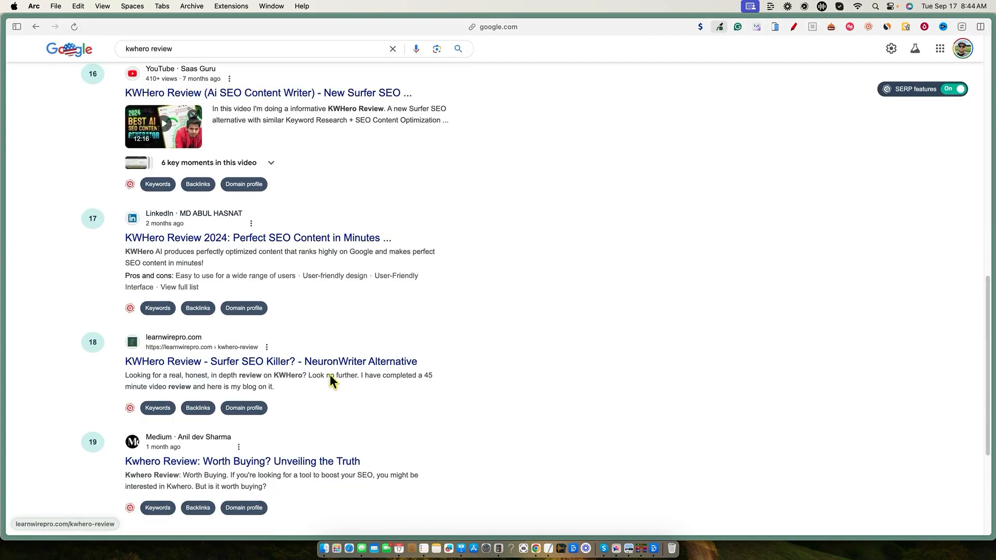
pyautogui.scroll(-4, 397, 367)
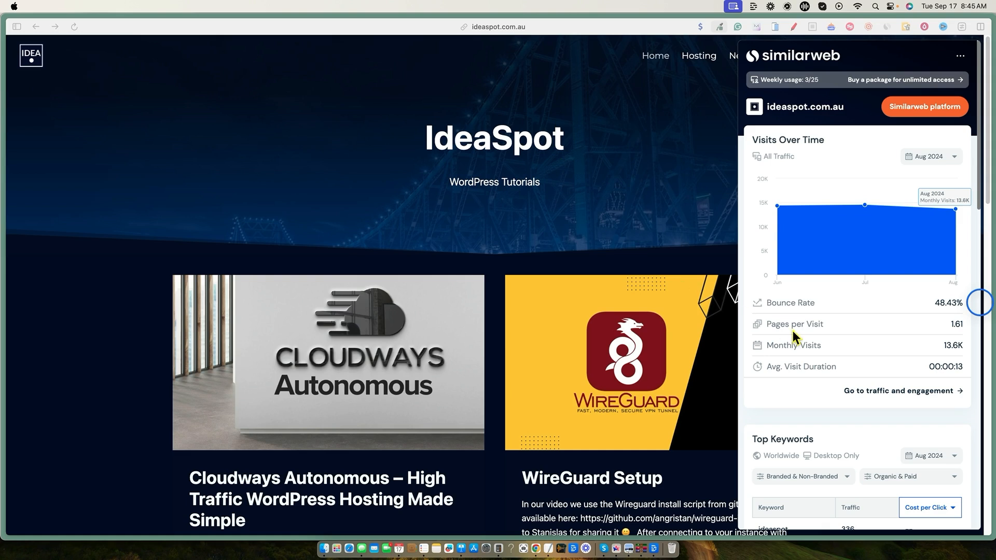
pyautogui.click(662, 187)
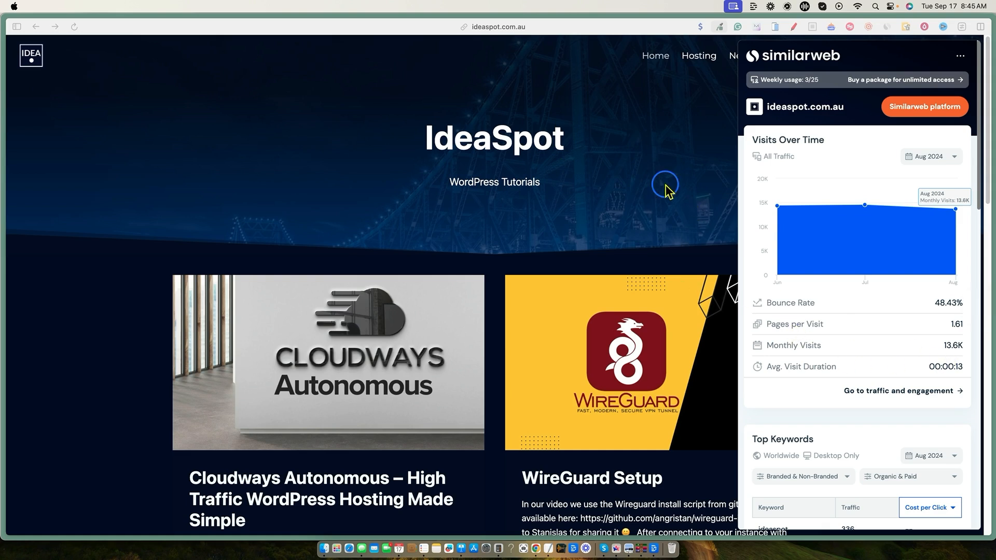
pyautogui.scroll(-1, 582, 217)
pyautogui.scroll(1, 582, 212)
pyautogui.click(474, 29)
pyautogui.press('super+c')
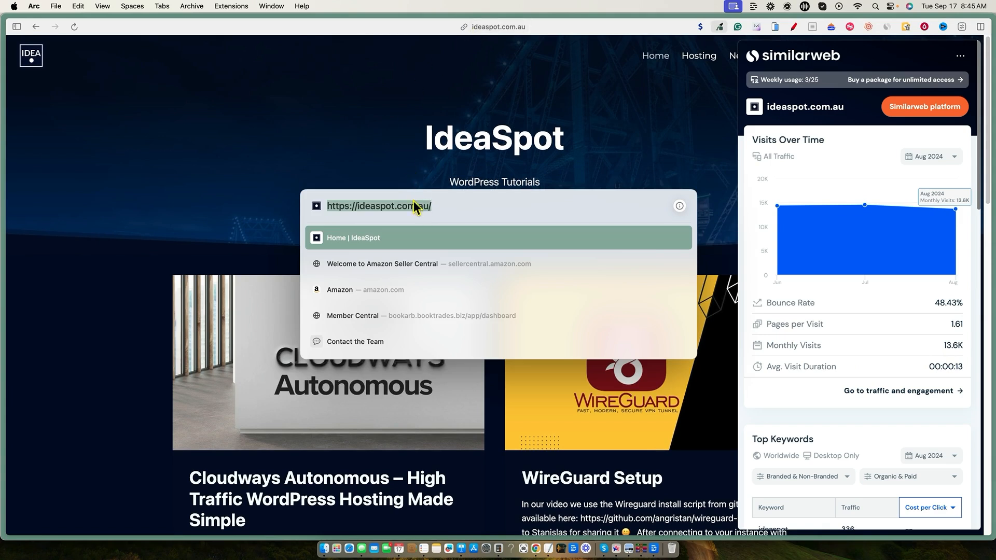
pyautogui.moveTo(3, 182)
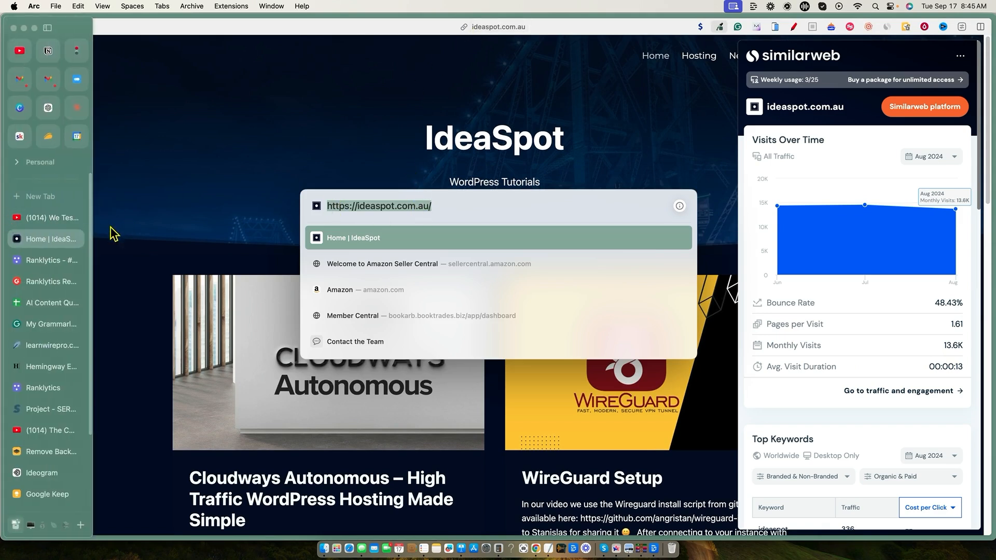
pyautogui.click(44, 388)
pyautogui.click(182, 301)
pyautogui.press('super+v')
pyautogui.click(379, 300)
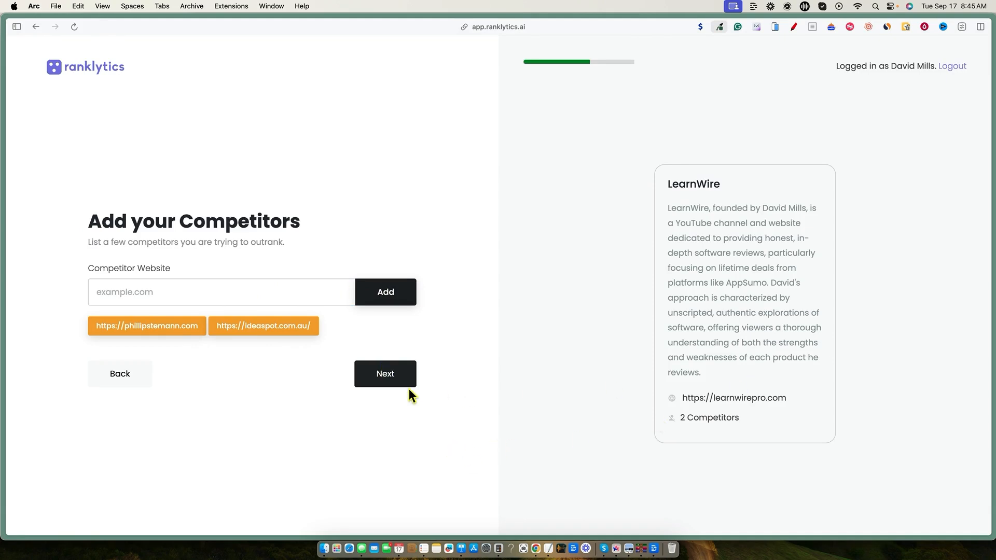
# Step: Continue to the keyword setup, add "lifetime deal software", "ltd software" and "appsumo product review", and proceed to create the project
pyautogui.click(389, 377)
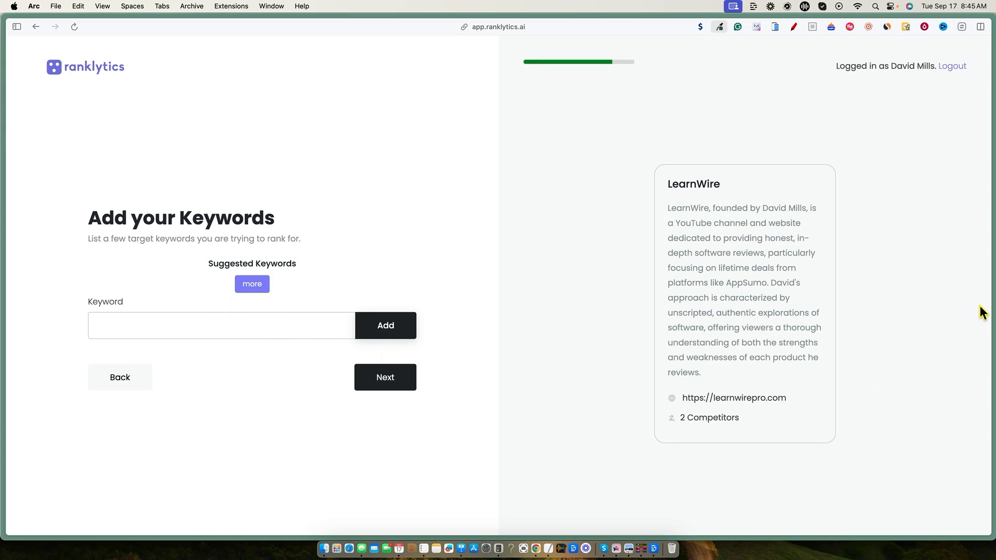
pyautogui.click(123, 324)
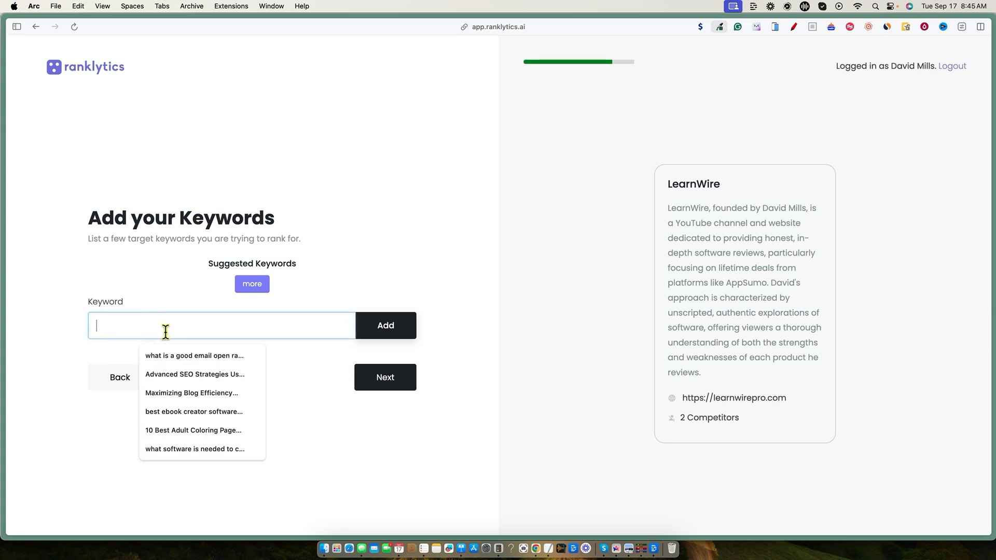
pyautogui.write('lifetime')
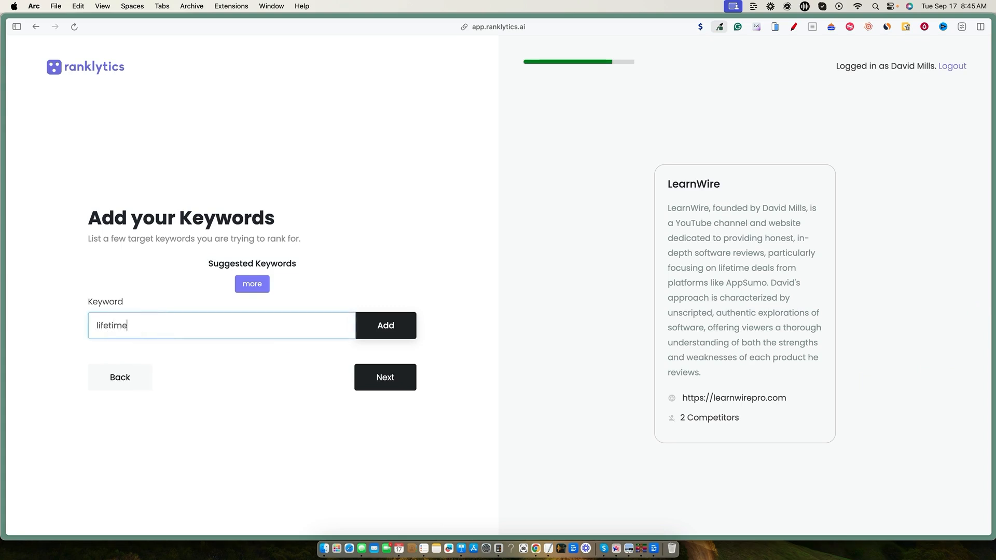
pyautogui.write(' deal software')
pyautogui.press('Return')
pyautogui.write('ltd software')
pyautogui.press('Return')
pyautogui.write('appsumo product review')
pyautogui.press('Return')
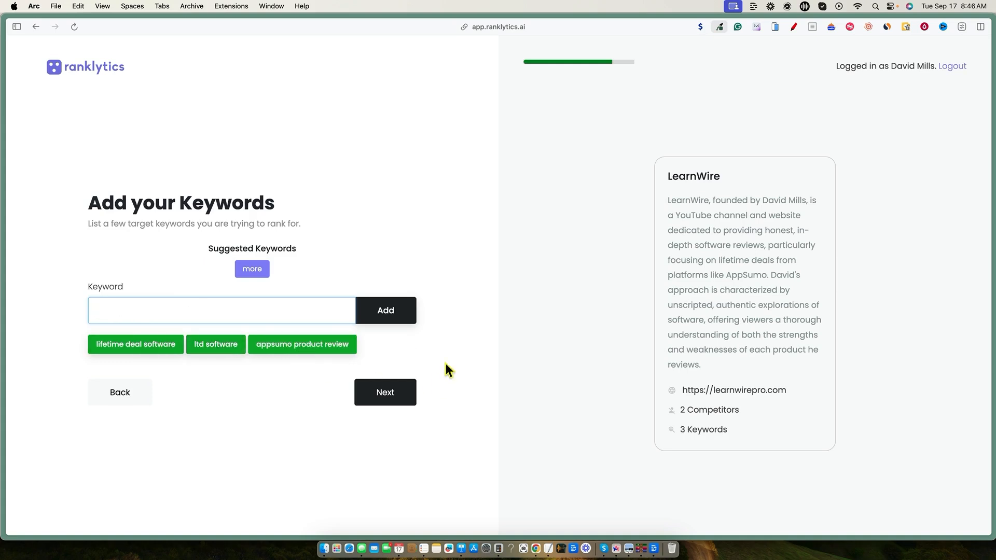
pyautogui.click(383, 398)
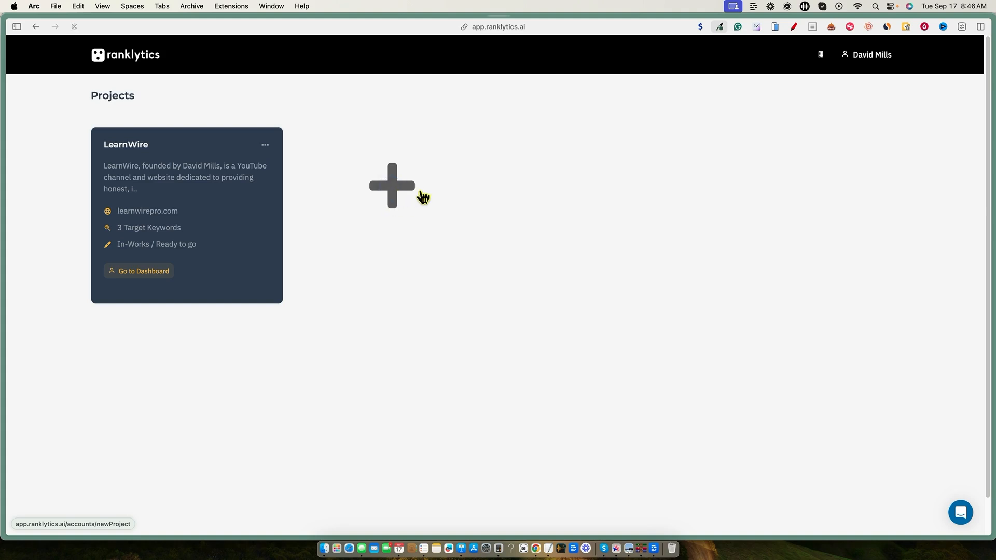
# Step: Check the plan options offered for adding another project, and return to open the LearnWire project's dashboard
pyautogui.click(394, 195)
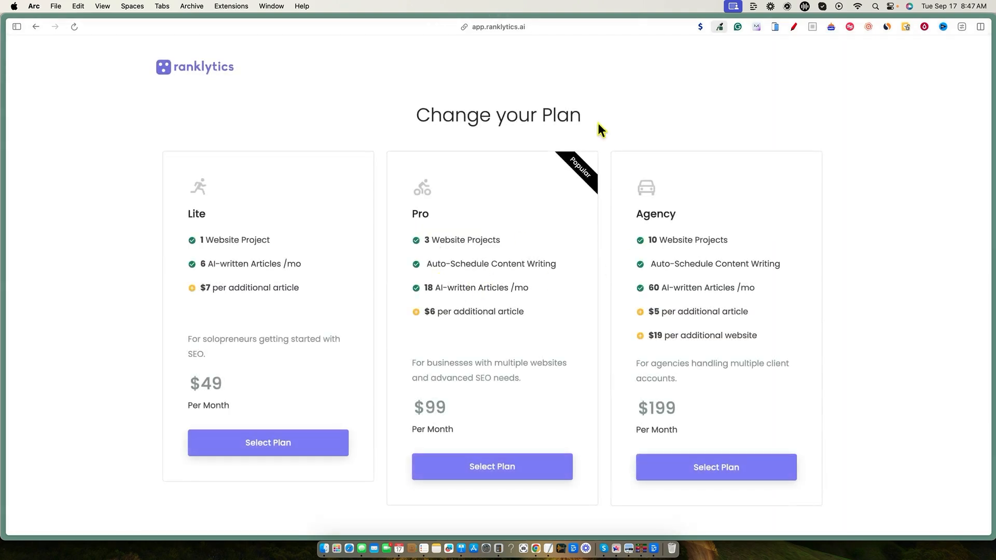
pyautogui.click(37, 27)
pyautogui.click(134, 276)
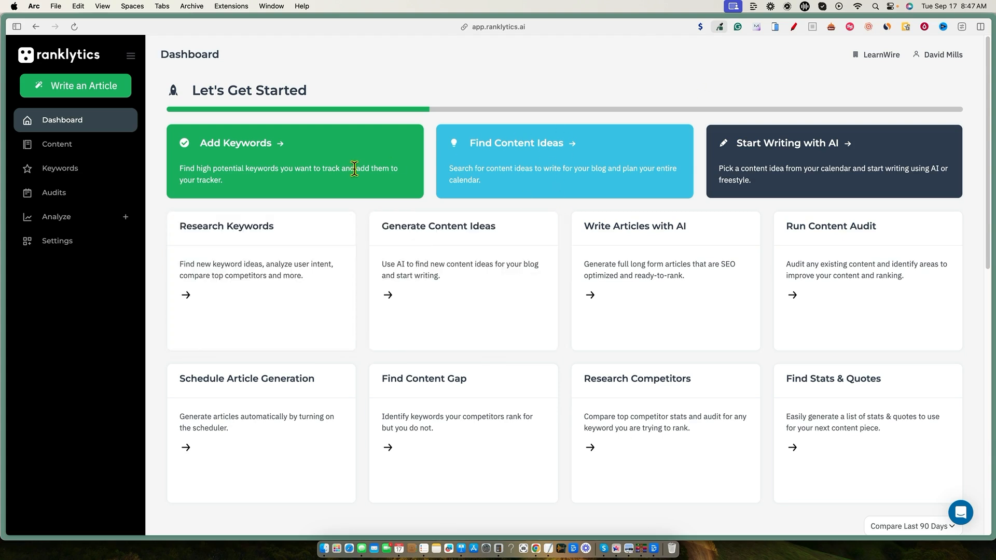
# Step: Examine the LearnWire dashboard's feature cards, organic traffic figures, trend charts, top potential keywords and competitors table
pyautogui.scroll(-7, 367, 275)
pyautogui.scroll(7, 366, 275)
pyautogui.scroll(-5, 366, 275)
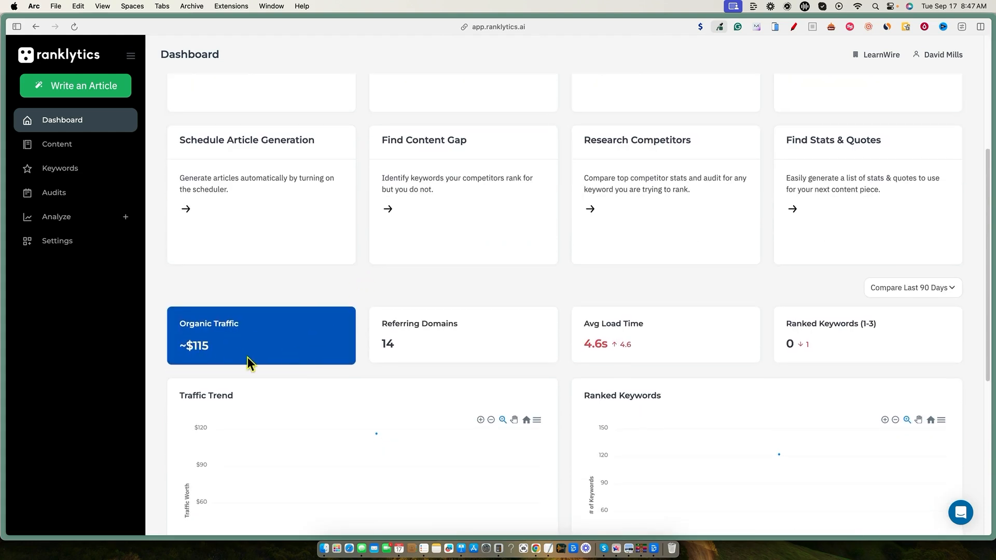
pyautogui.scroll(-1, 247, 357)
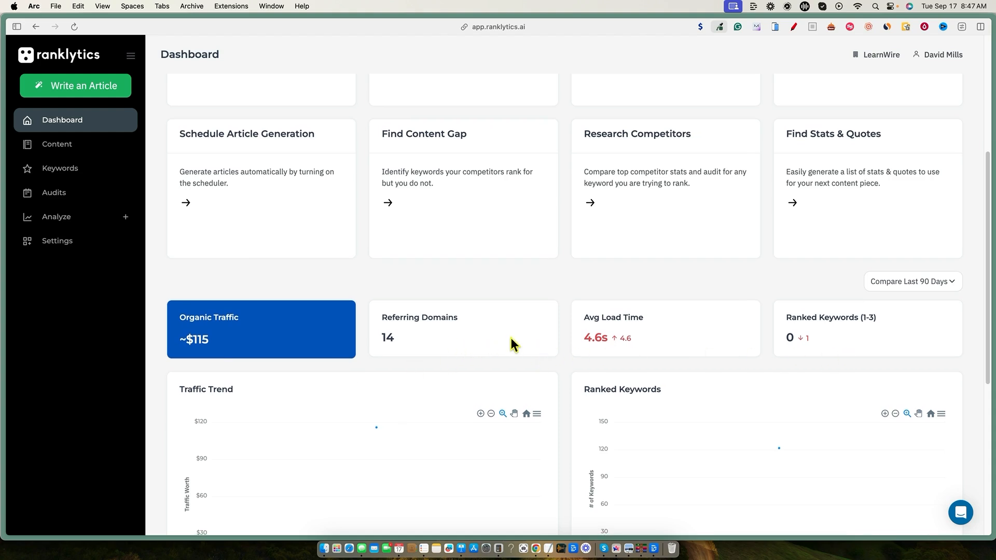
pyautogui.scroll(-2, 509, 337)
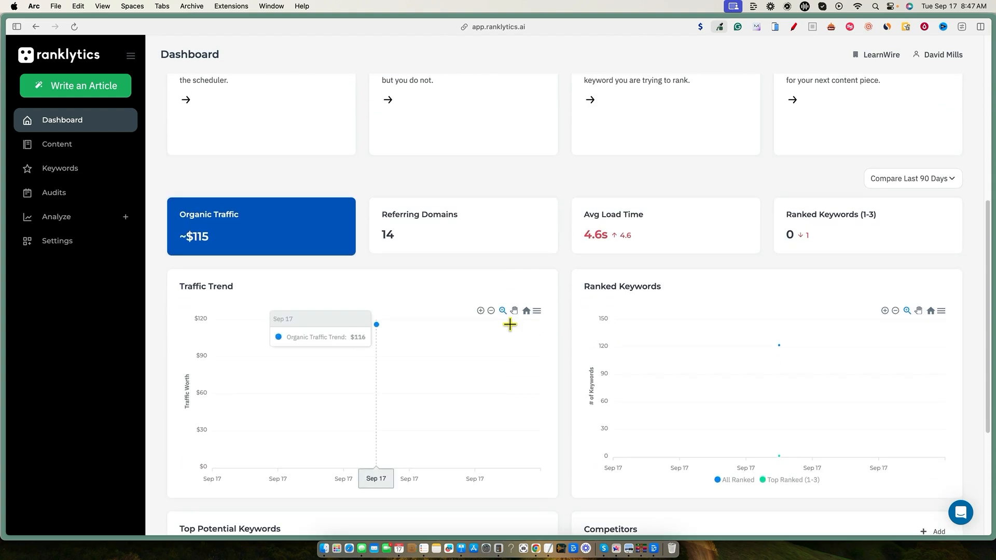
pyautogui.scroll(-3, 510, 324)
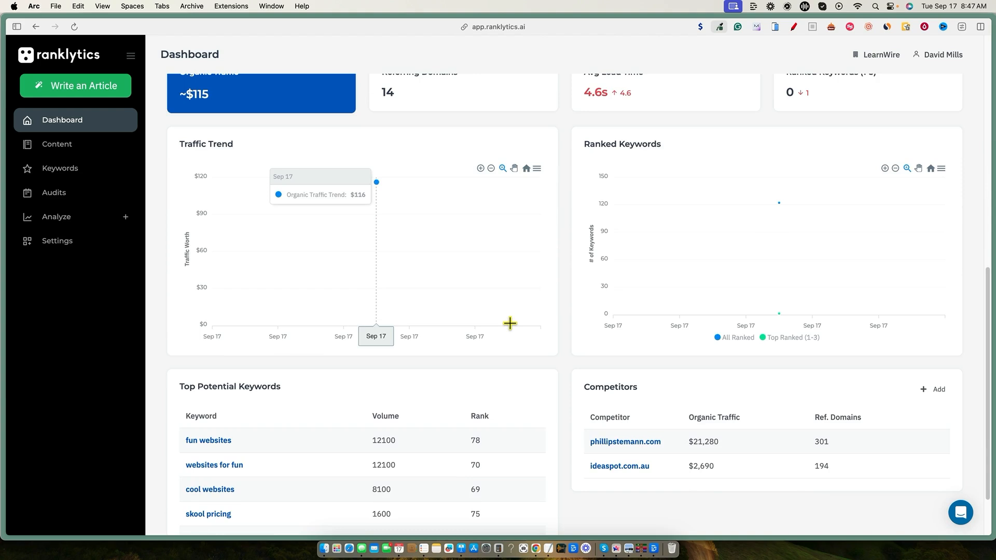
# Step: Review the volumes and ranks of the top potential keywords, along with the dashboard's feature cards, traffic metrics and trend charts
pyautogui.scroll(-1, 478, 332)
pyautogui.scroll(3, 475, 327)
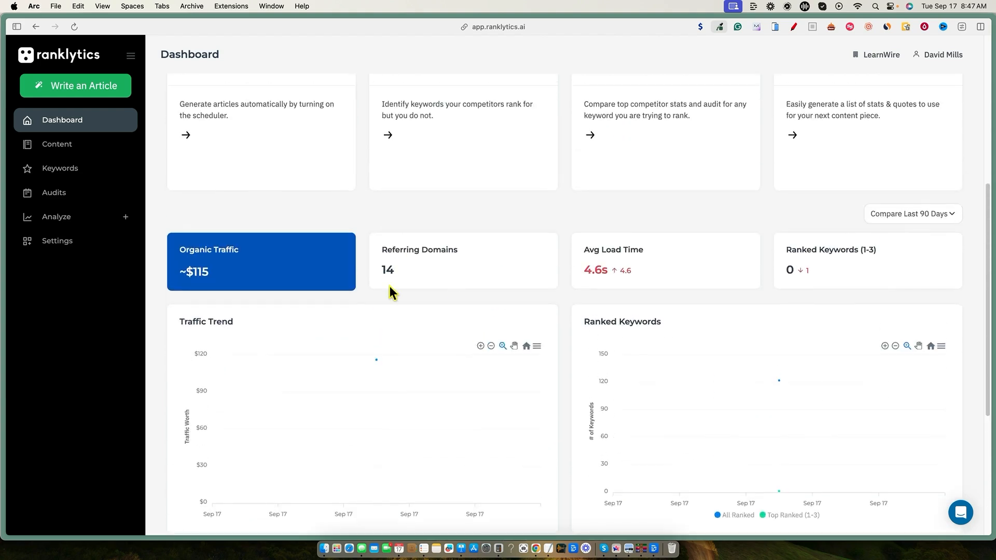
pyautogui.scroll(5, 436, 330)
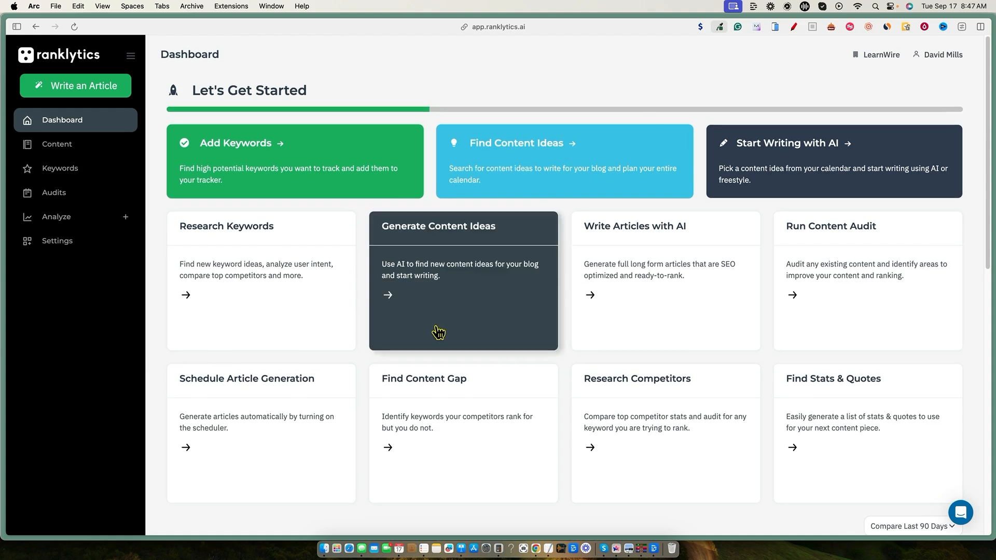
pyautogui.scroll(-10, 439, 332)
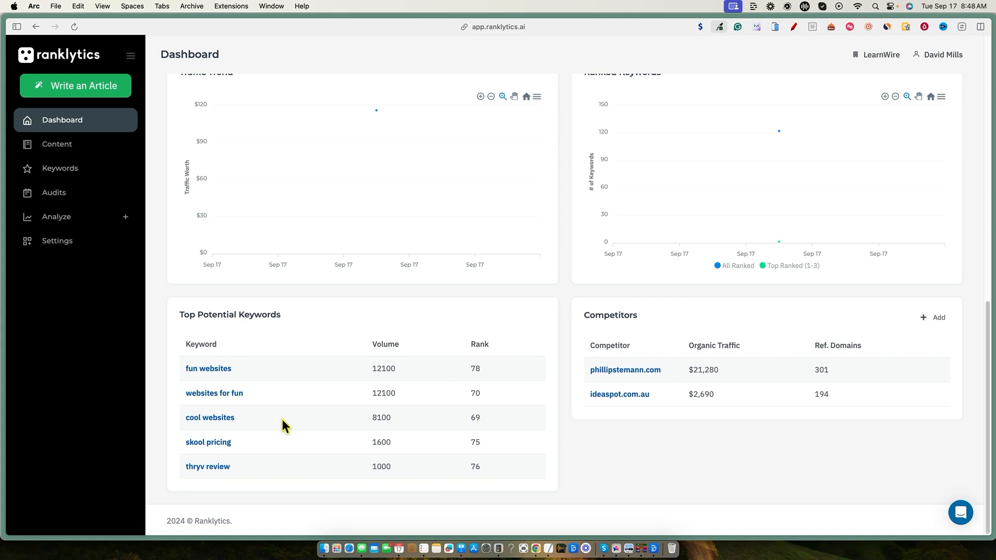
pyautogui.doubleClick(391, 417)
pyautogui.moveTo(178, 365); pyautogui.dragTo(503, 418)
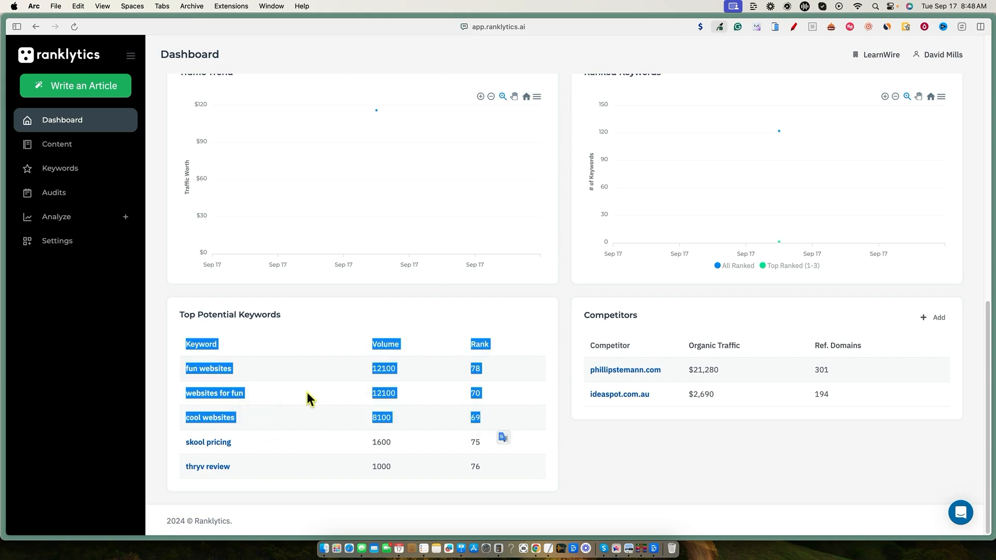
pyautogui.click(313, 295)
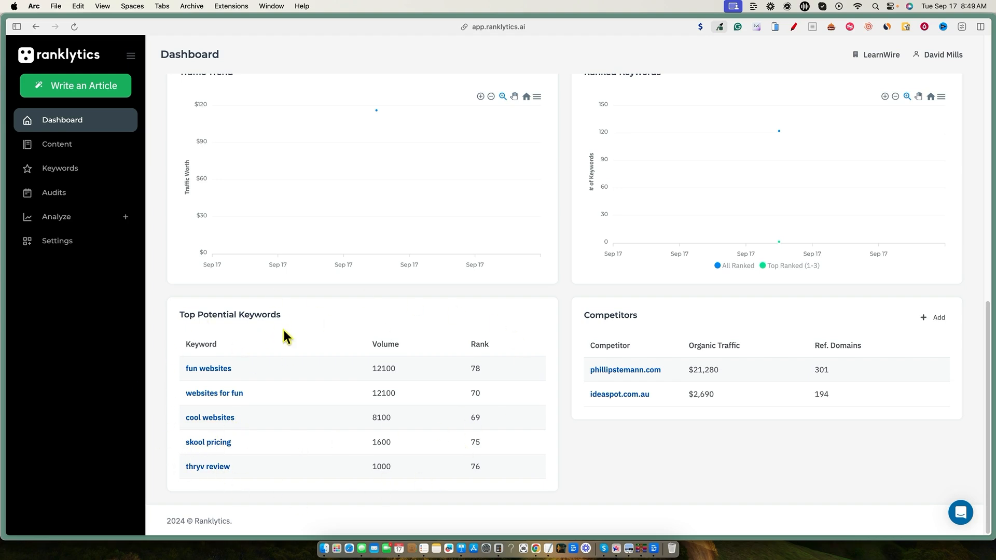
pyautogui.scroll(1, 282, 313)
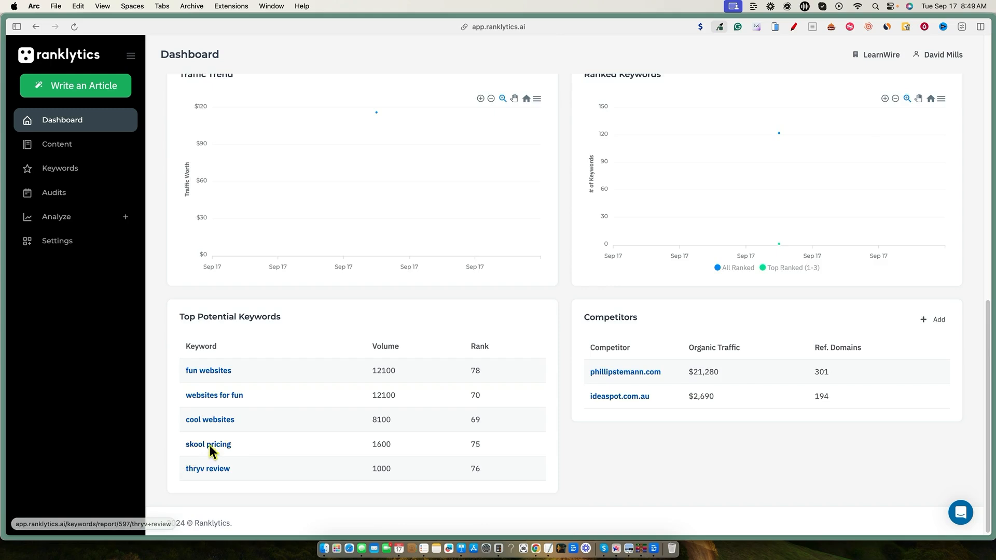
pyautogui.scroll(3, 307, 325)
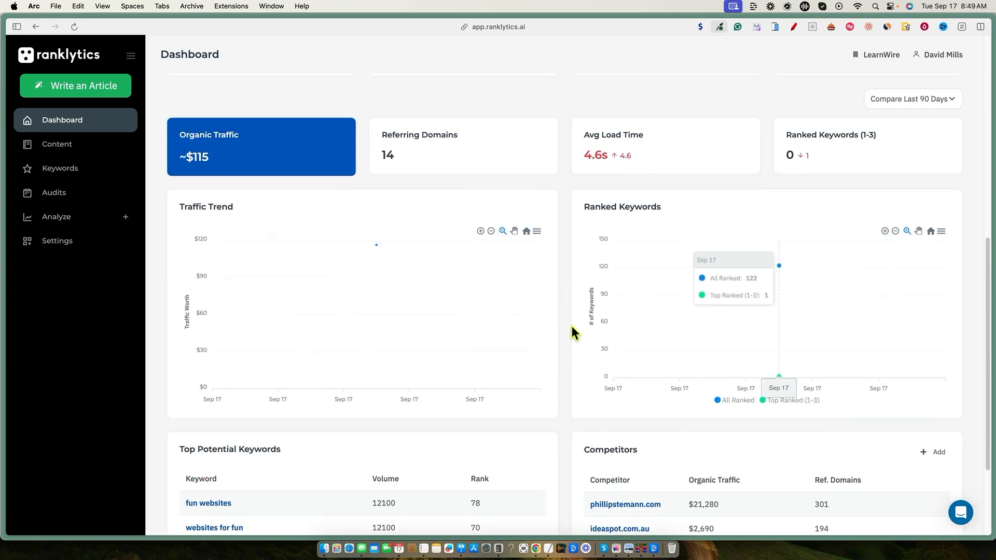
pyautogui.scroll(4, 279, 304)
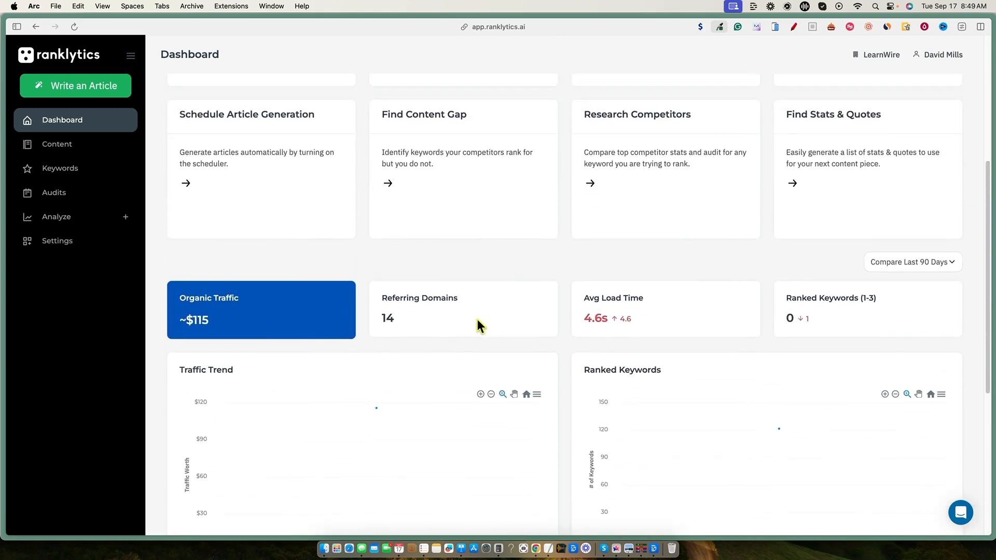
pyautogui.scroll(6, 501, 309)
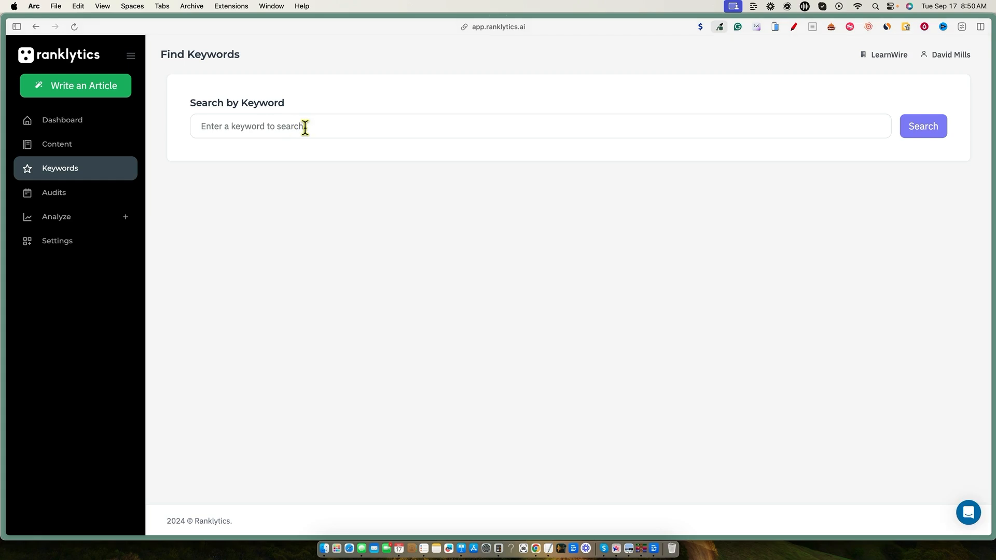
# Step: Search Ranklytics for the keyword "gohighlevel review" and look through the suggested keywords with their monthly searches and competition
pyautogui.click(287, 124)
pyautogui.write('gohighlevel review')
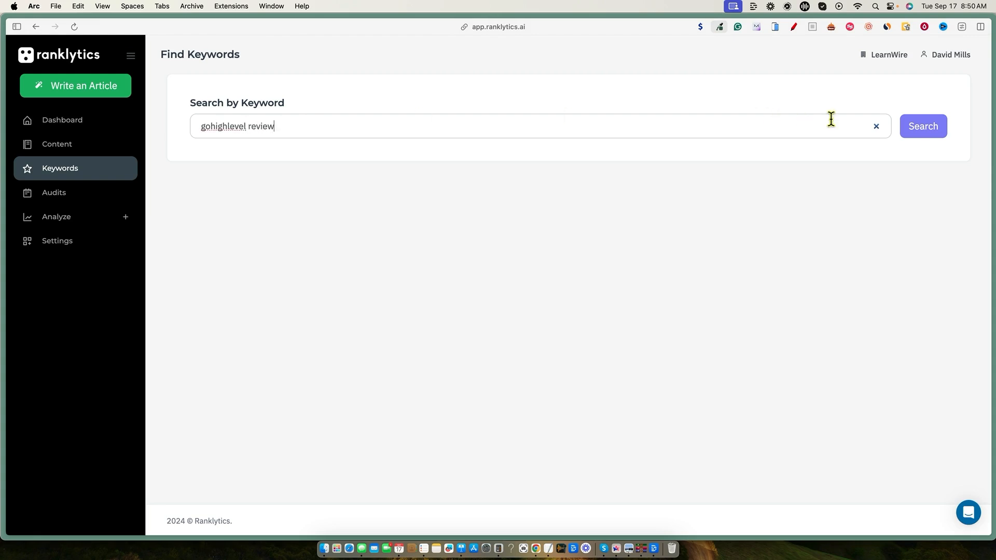
pyautogui.click(917, 136)
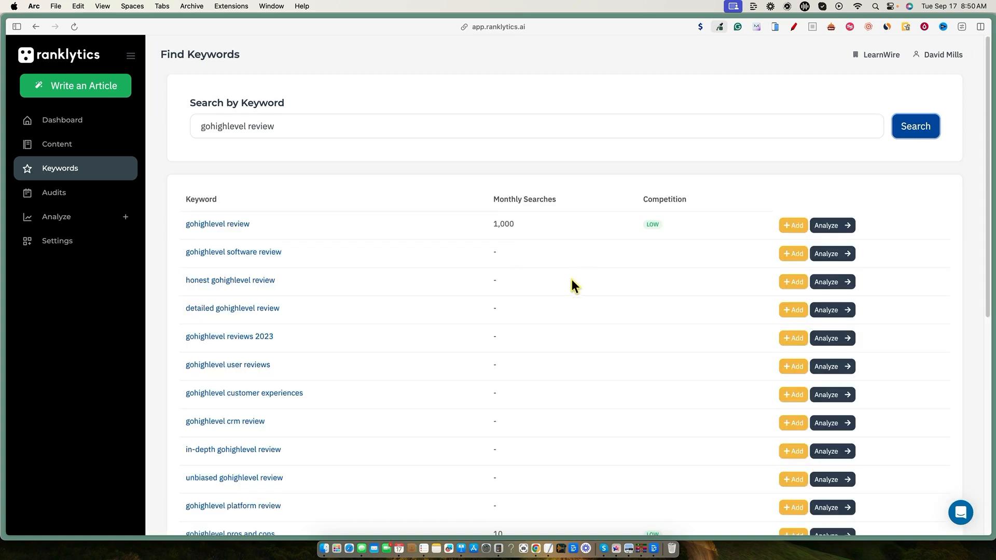
pyautogui.scroll(-2, 542, 305)
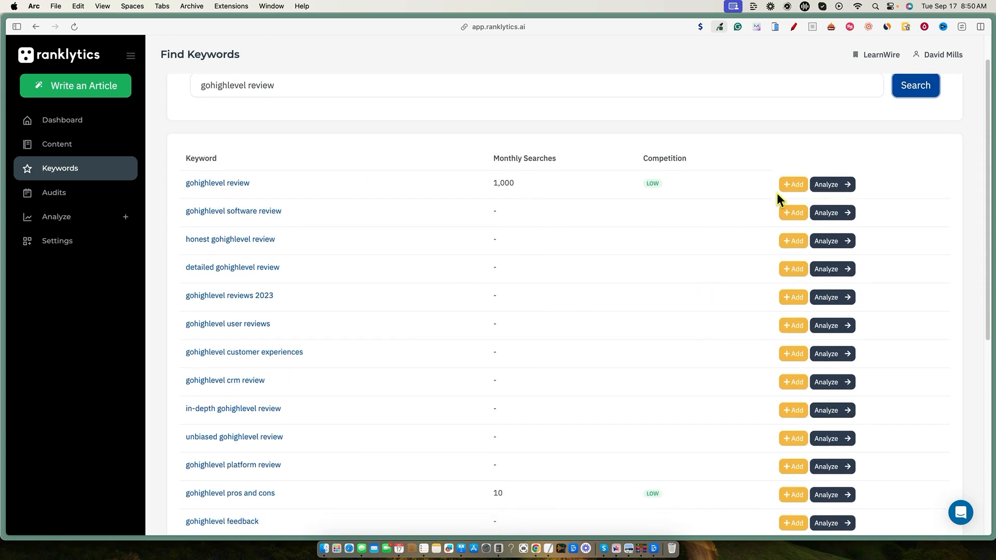
pyautogui.scroll(-10, 826, 466)
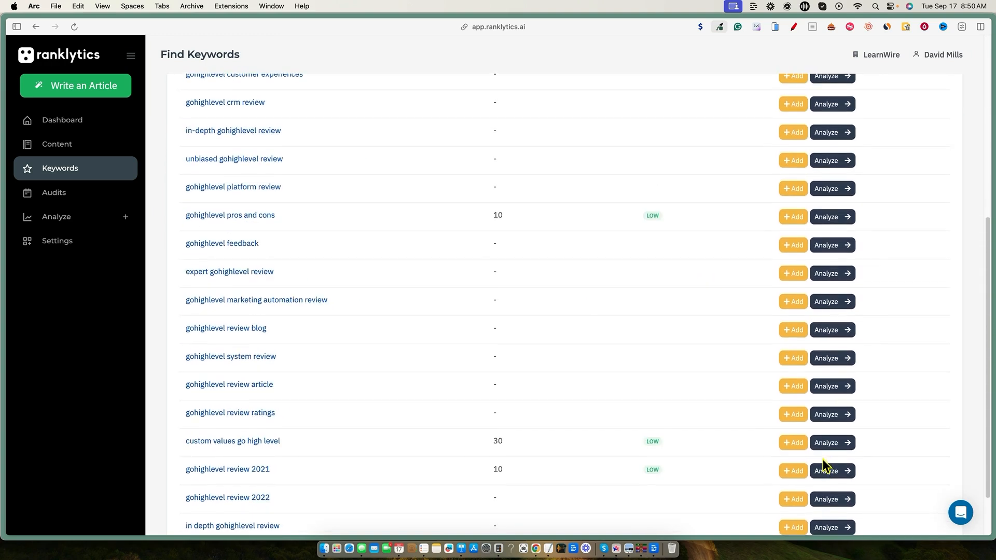
pyautogui.scroll(10, 674, 413)
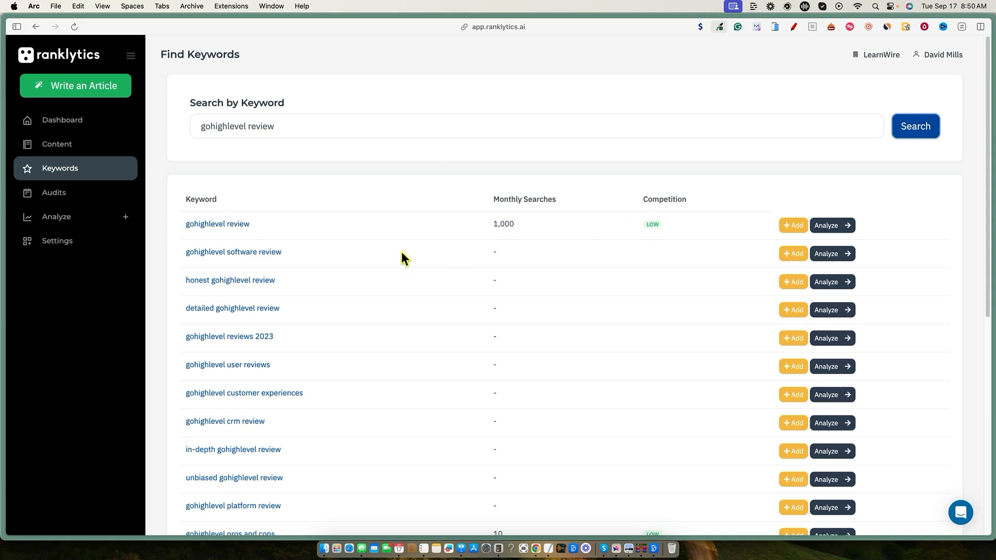
# Step: Copy the keyword "gohighlevel review" and analyze it in SE Ranking's Keyword Research in a new browser tab
pyautogui.moveTo(286, 127); pyautogui.dragTo(201, 126)
pyautogui.press('cmd+c')
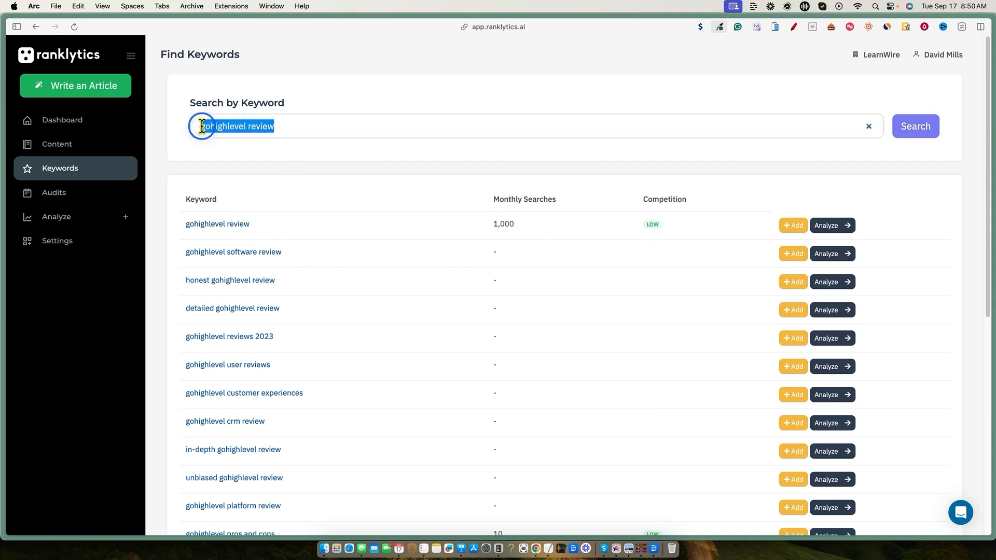
pyautogui.moveTo(2, 188)
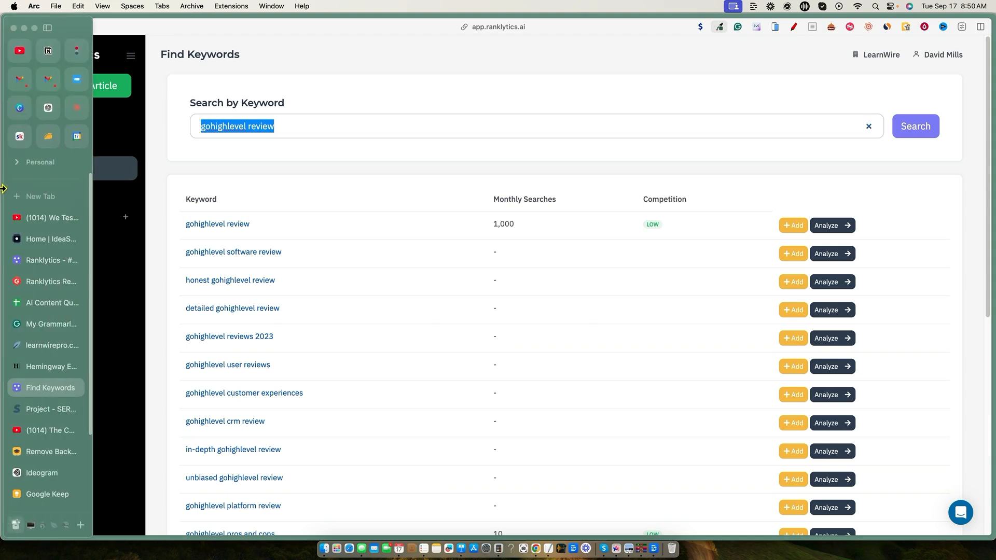
pyautogui.click(40, 196)
pyautogui.write('ser')
pyautogui.press('Return')
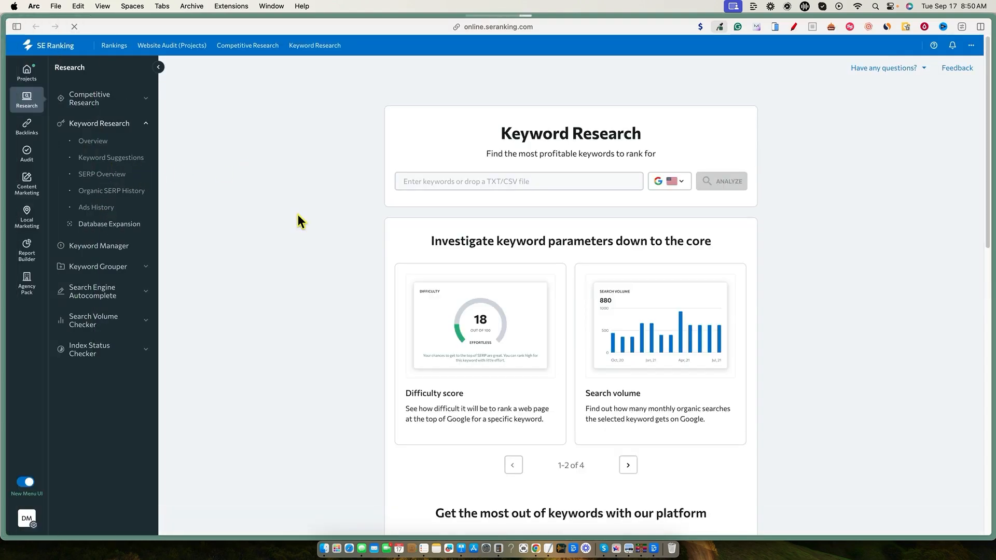
pyautogui.click(428, 180)
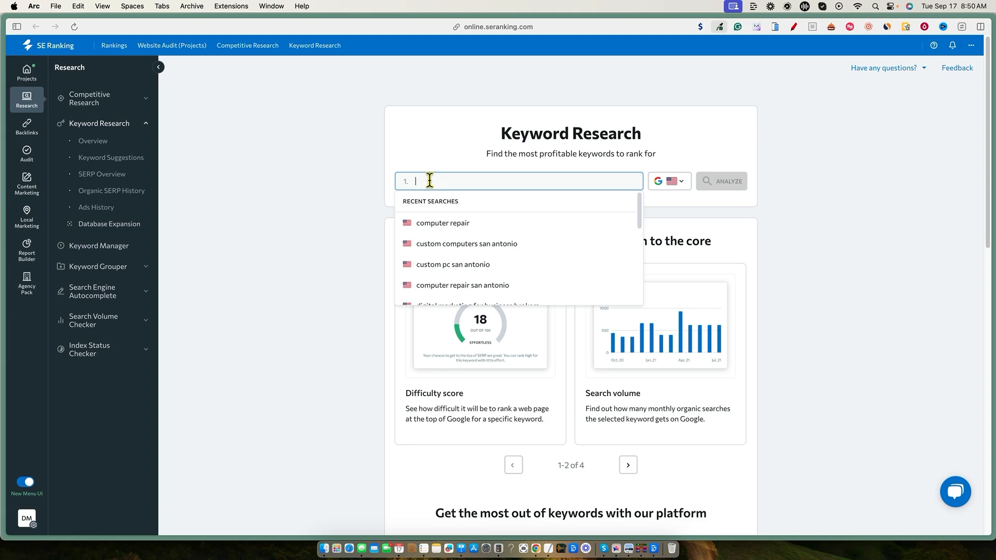
pyautogui.press('cmd+v')
pyautogui.click(713, 188)
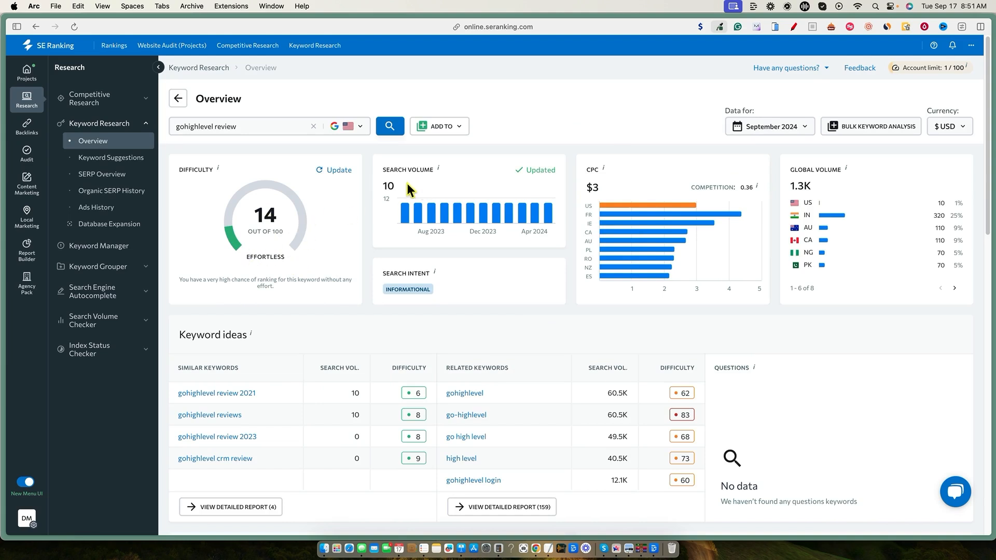
# Step: Change the SE Ranking query to "go high level review" and analyze that keyword
pyautogui.click(184, 129)
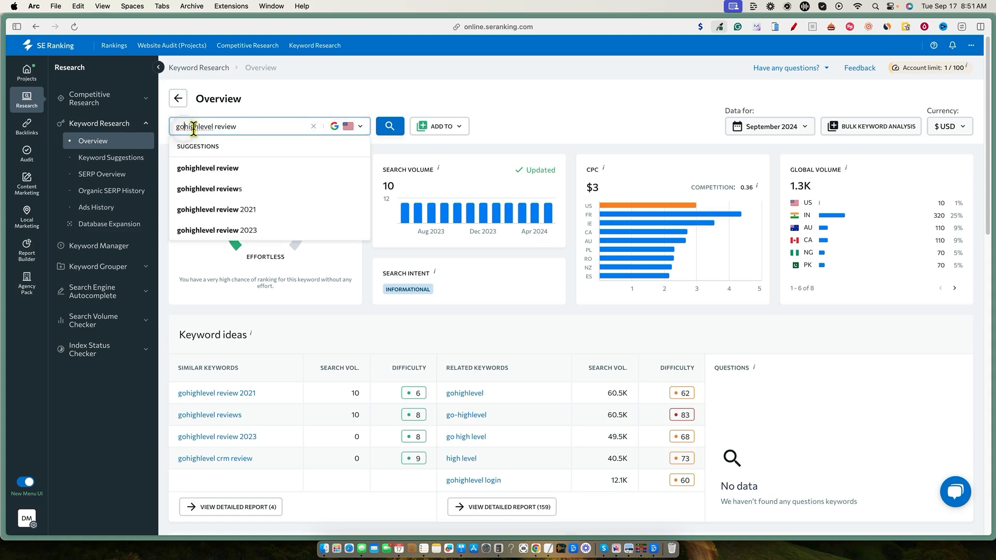
pyautogui.click(200, 127)
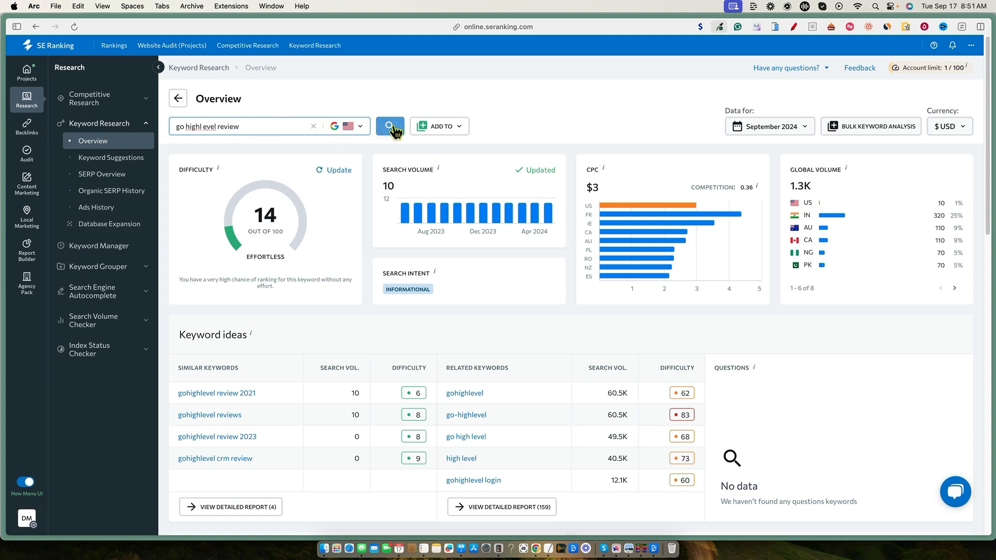
pyautogui.press('BackSpace')
pyautogui.press('Left')
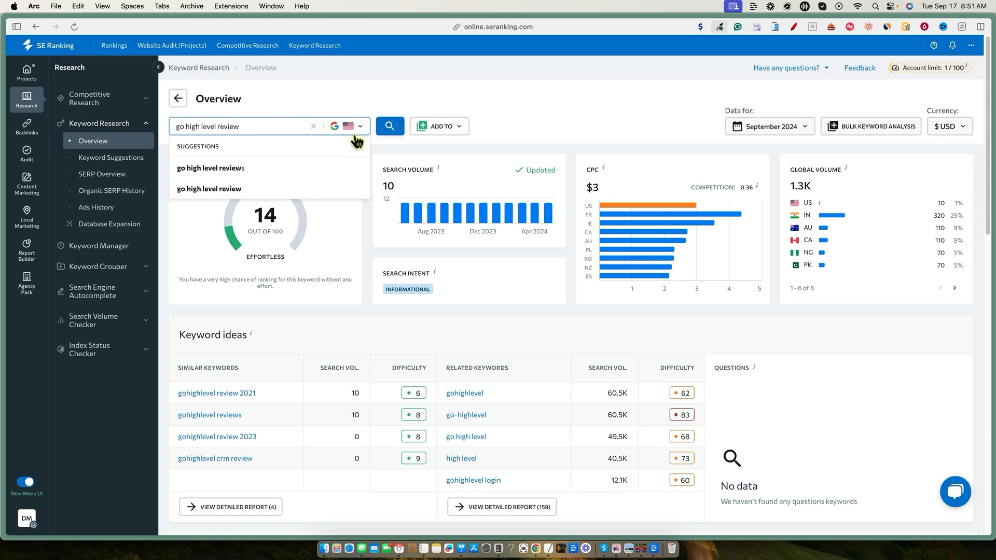
pyautogui.click(386, 130)
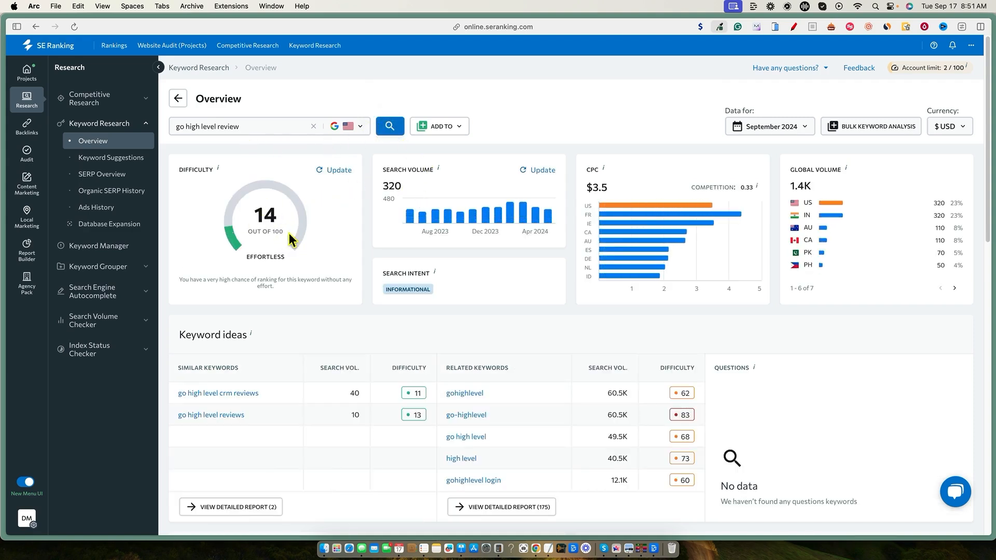
# Step: Return to Ranklytics and compare the search volume and competition data across the "gohighlevel review" suggestions
pyautogui.hotkey('ctrl', 'Tab')
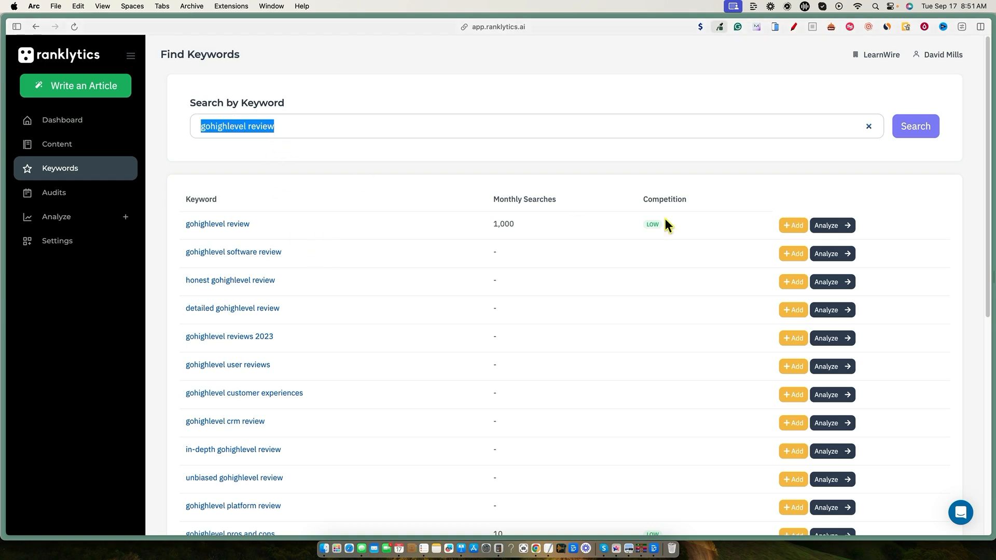
pyautogui.scroll(-3, 223, 340)
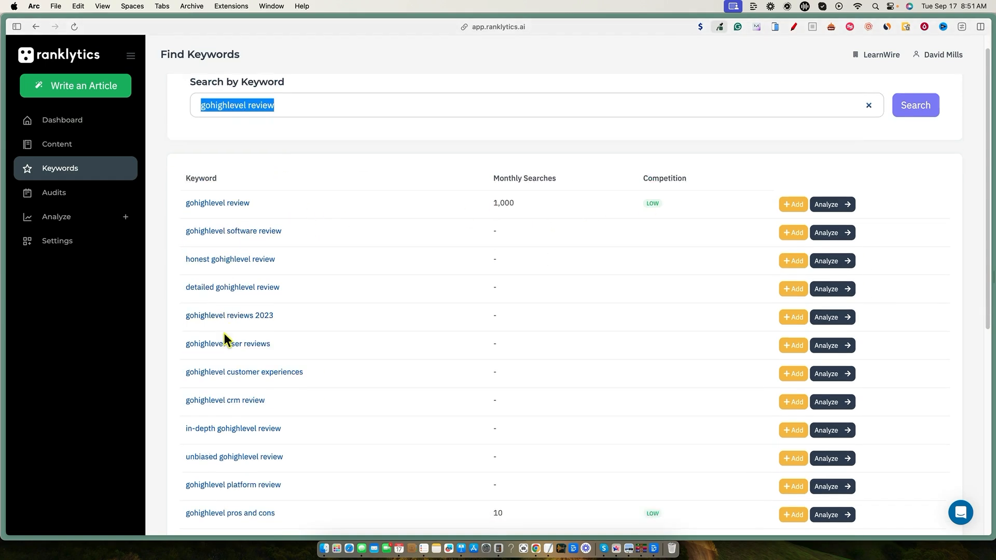
pyautogui.scroll(-10, 257, 419)
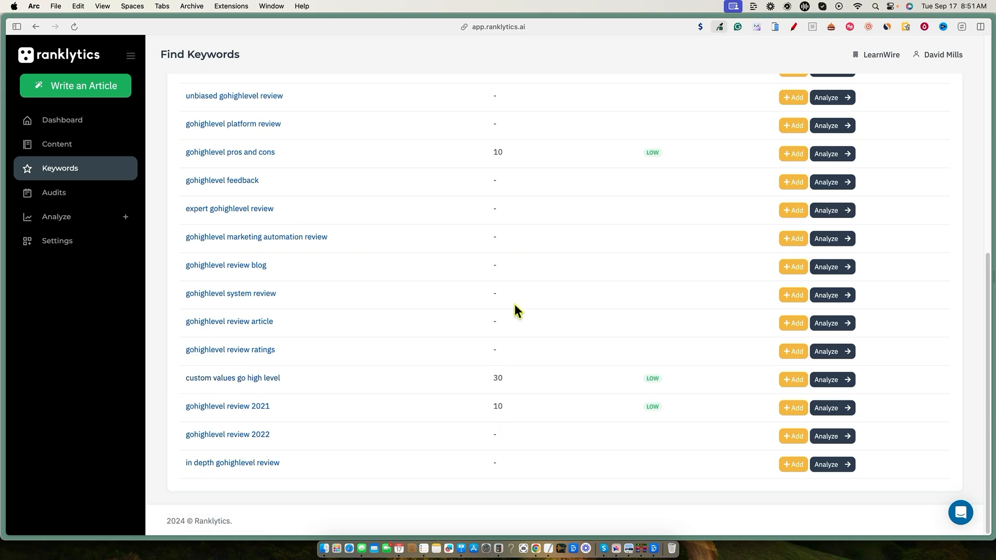
pyautogui.scroll(8, 521, 257)
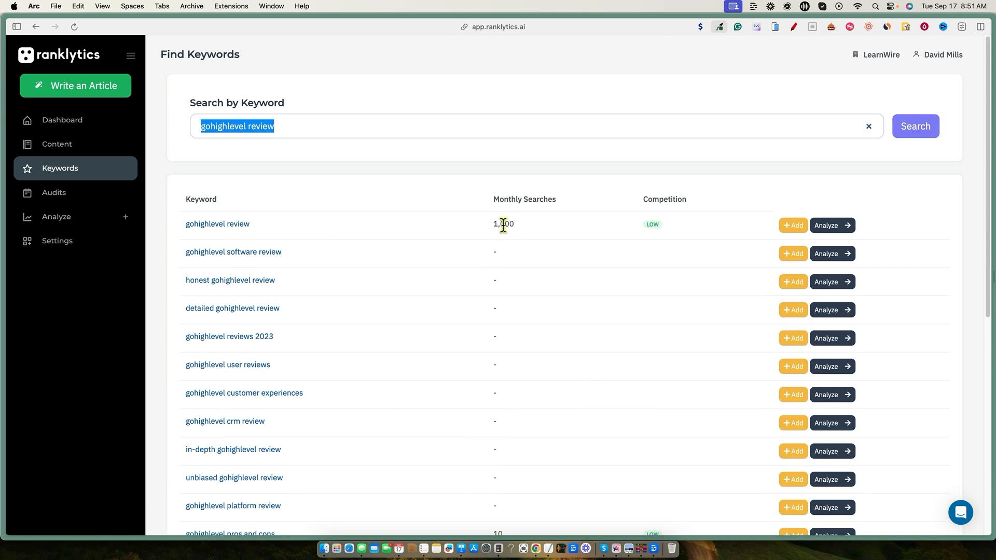
# Step: Split "gohighlevel" into separate words in the Ranklytics keyword query and search again
pyautogui.click(291, 125)
pyautogui.click(212, 126)
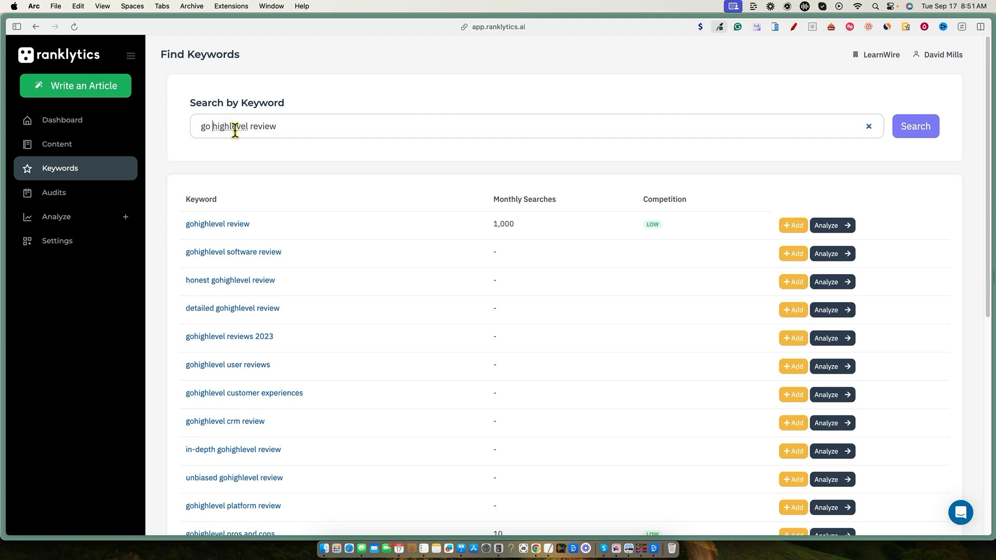
pyautogui.click(230, 126)
pyautogui.click(917, 128)
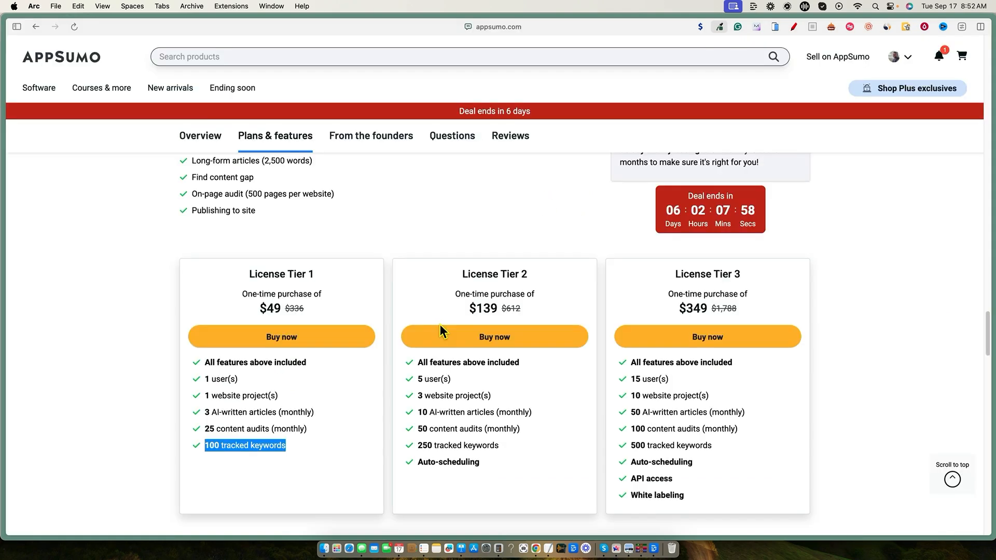
# Step: Review the Ranklytics deal on AppSumo, covering the license tiers, features included in all plans and the product overview
pyautogui.scroll(-1, 311, 399)
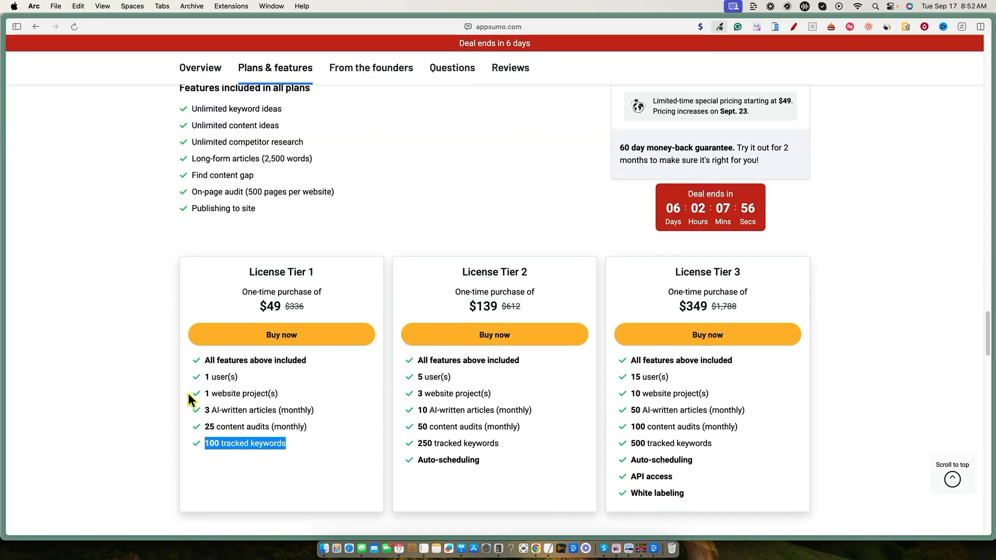
pyautogui.click(185, 232)
pyautogui.scroll(1, 212, 229)
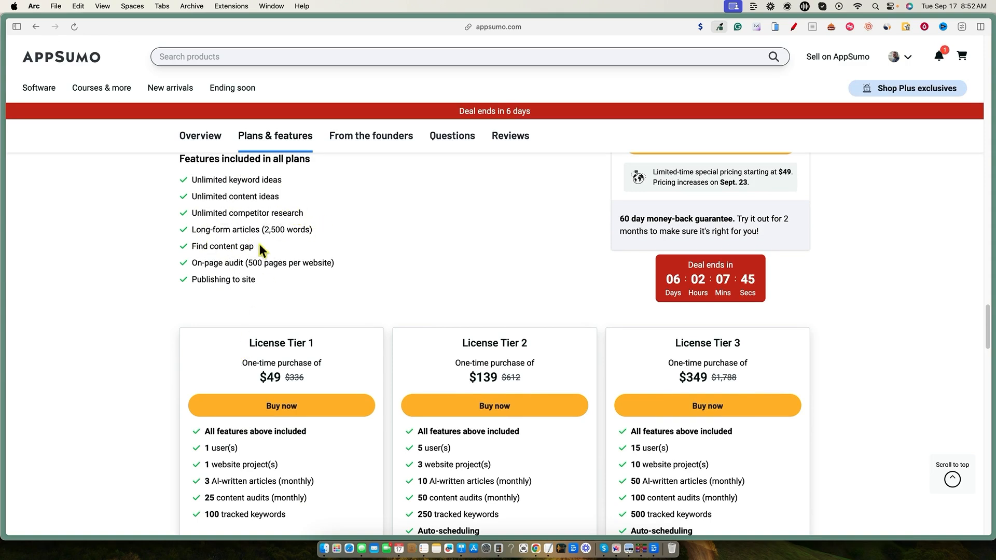
pyautogui.scroll(-1, 187, 321)
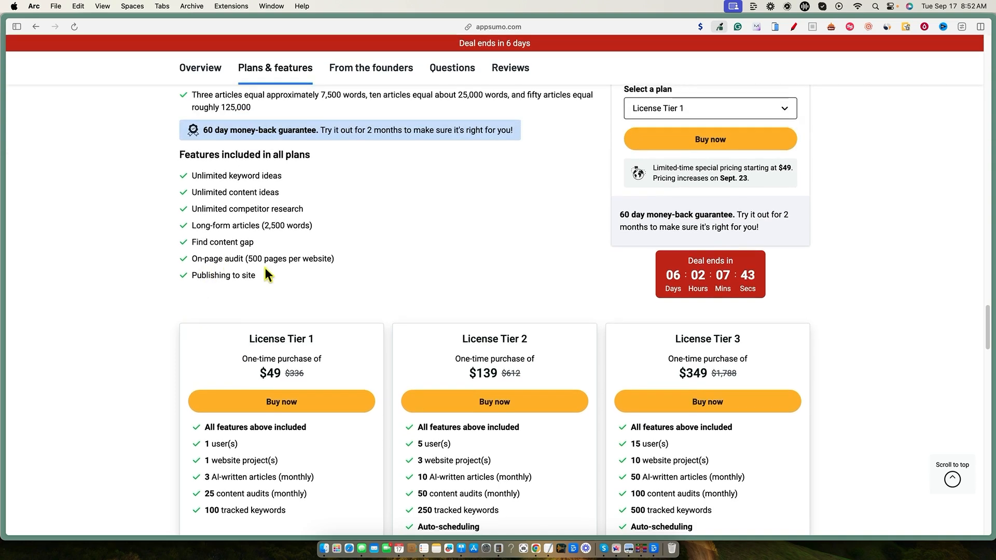
pyautogui.scroll(-1, 182, 318)
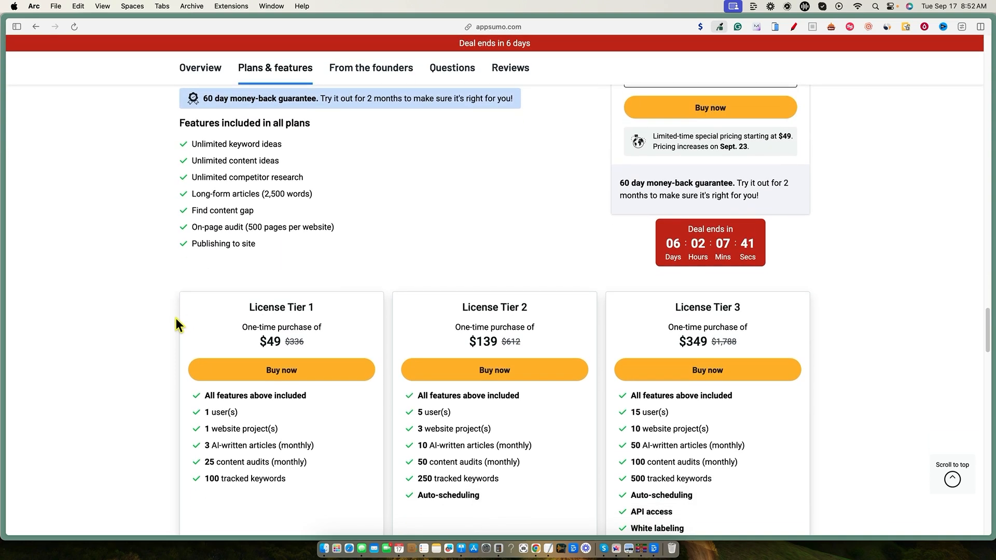
pyautogui.scroll(15, 176, 319)
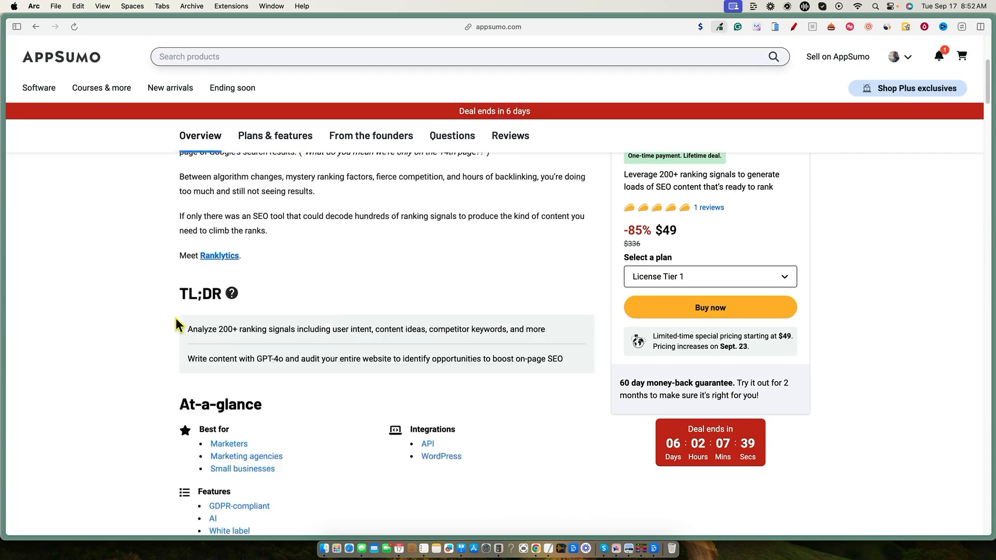
pyautogui.scroll(-6, 176, 325)
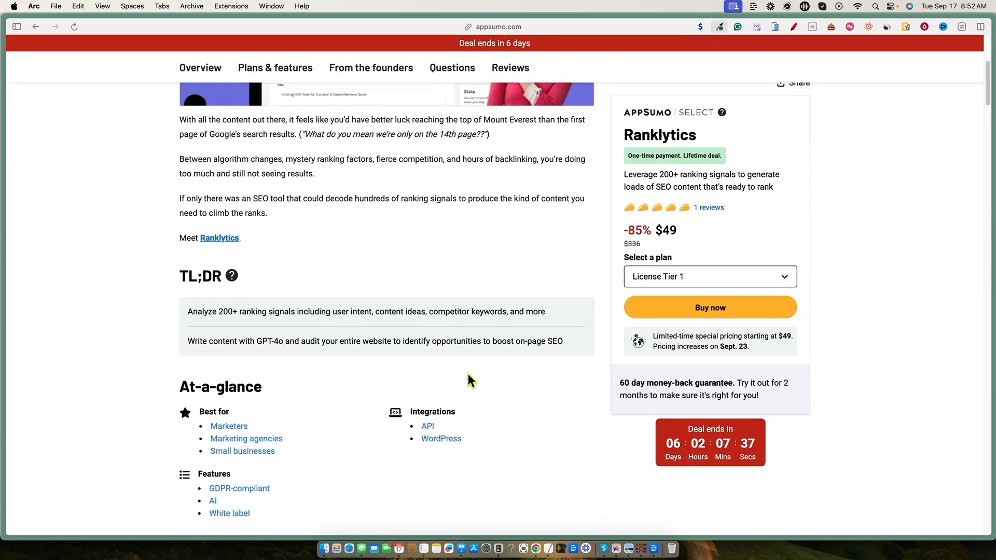
# Step: Read the product overview, deal terms and included features on the AppSumo page, and compare the three license tiers' limits
pyautogui.scroll(-20, 512, 416)
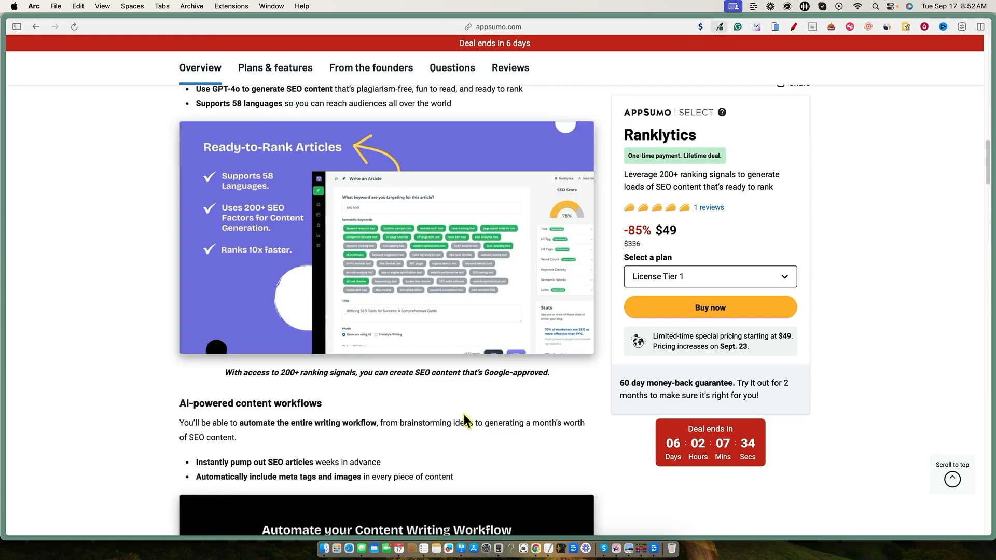
pyautogui.scroll(-12, 328, 412)
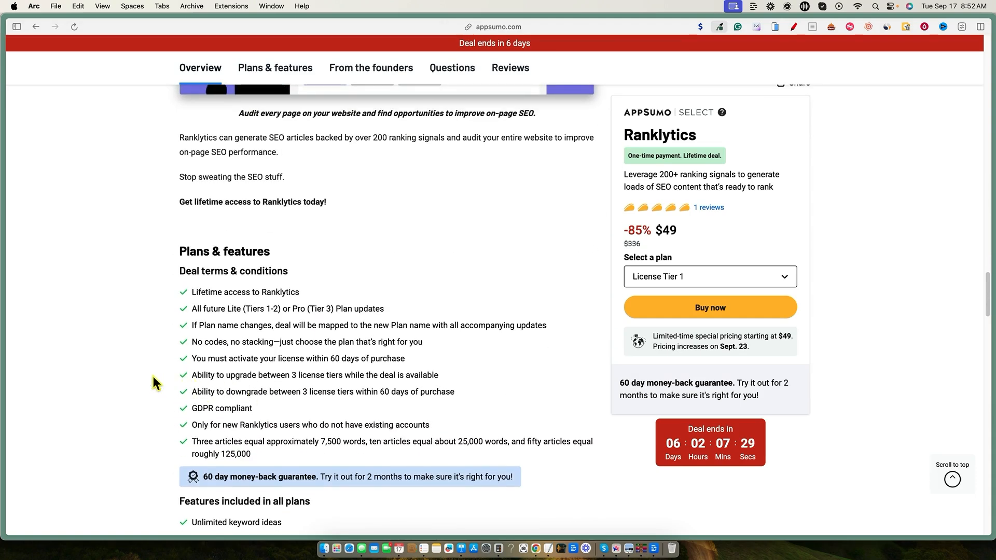
pyautogui.scroll(-3, 152, 377)
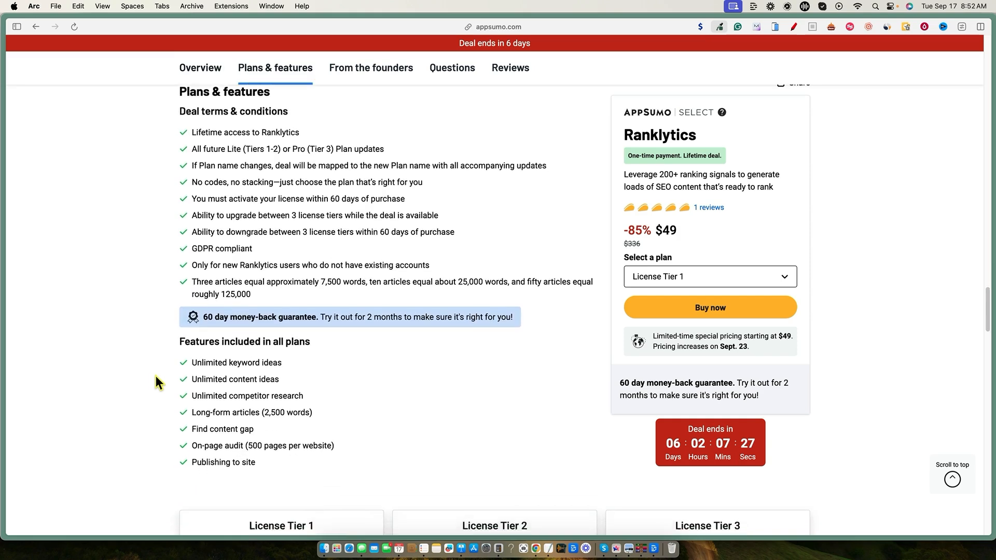
pyautogui.scroll(-2, 154, 381)
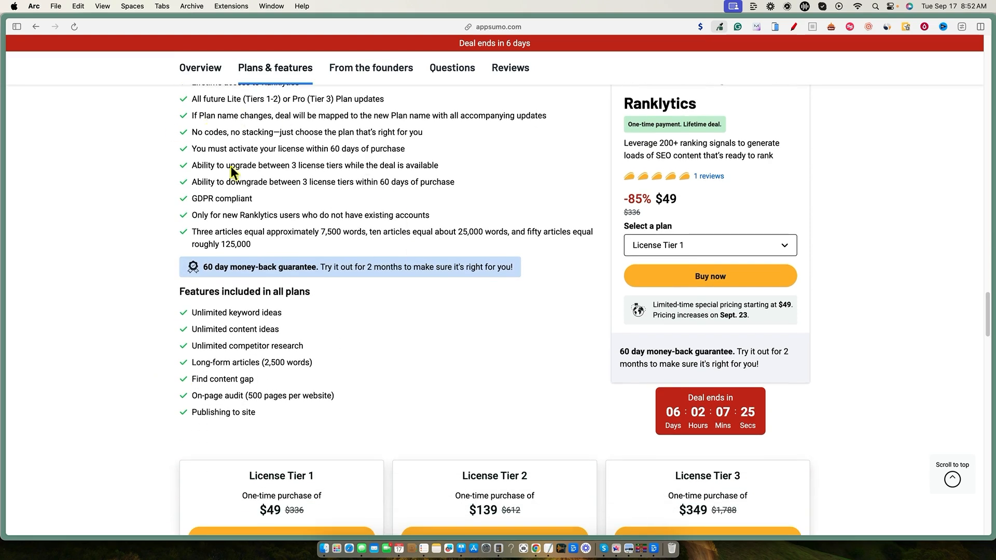
pyautogui.scroll(-1, 147, 419)
pyautogui.scroll(-5, 147, 419)
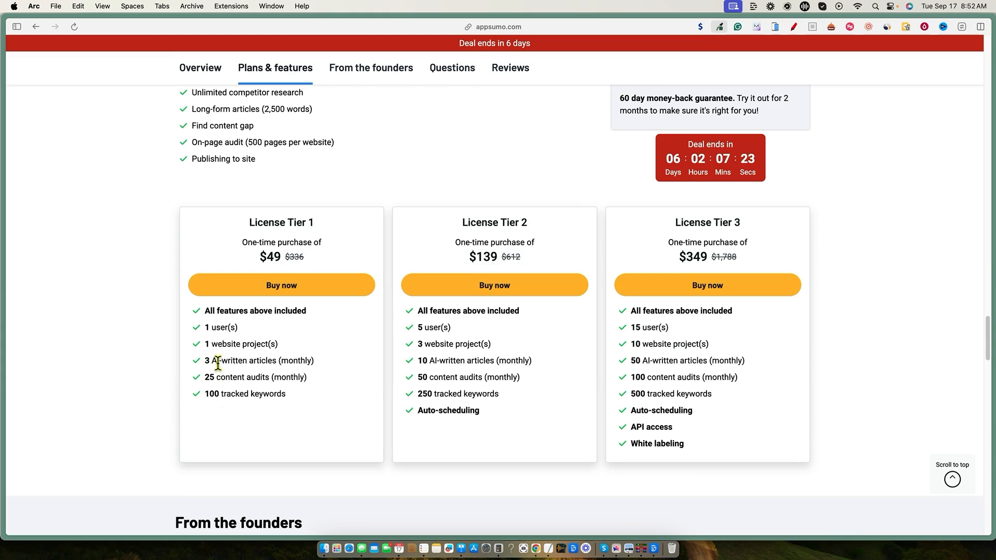
# Step: Switch back to Ranklytics and add the keywords "go high level review" and "gohighlevel review" to the LearnWire project
pyautogui.hotkey('ctrl', 'Tab')
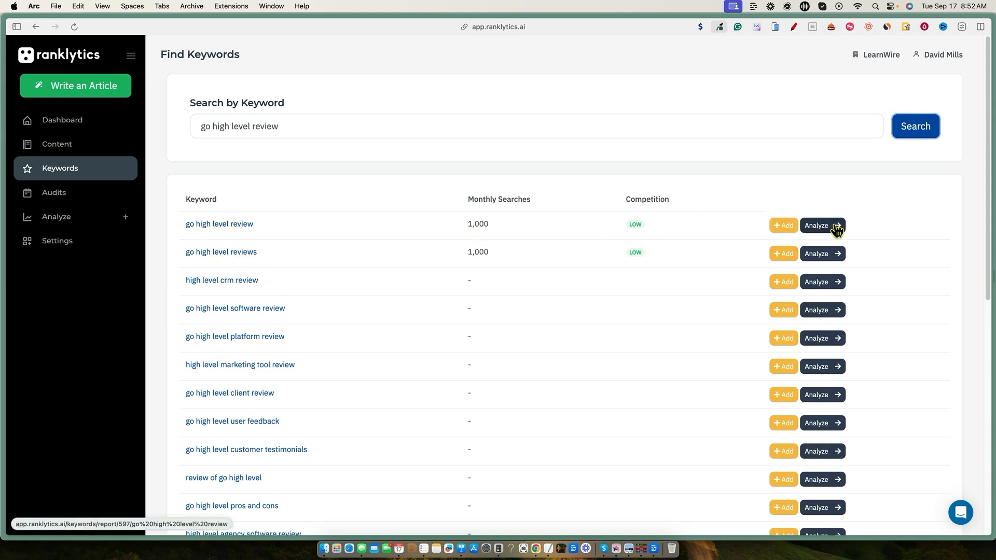
pyautogui.click(770, 225)
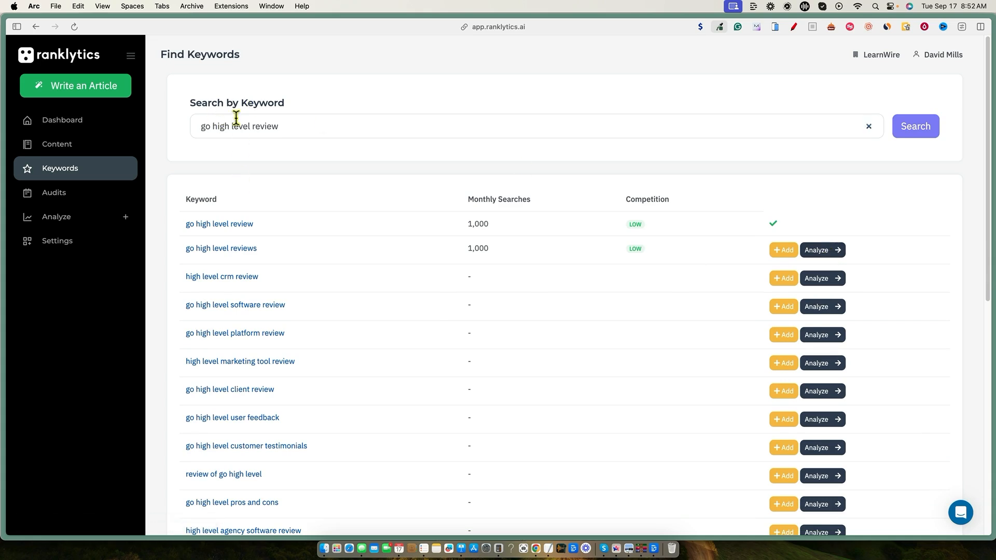
pyautogui.click(211, 124)
pyautogui.press('BackSpace')
pyautogui.press('BackSpace')
pyautogui.click(911, 136)
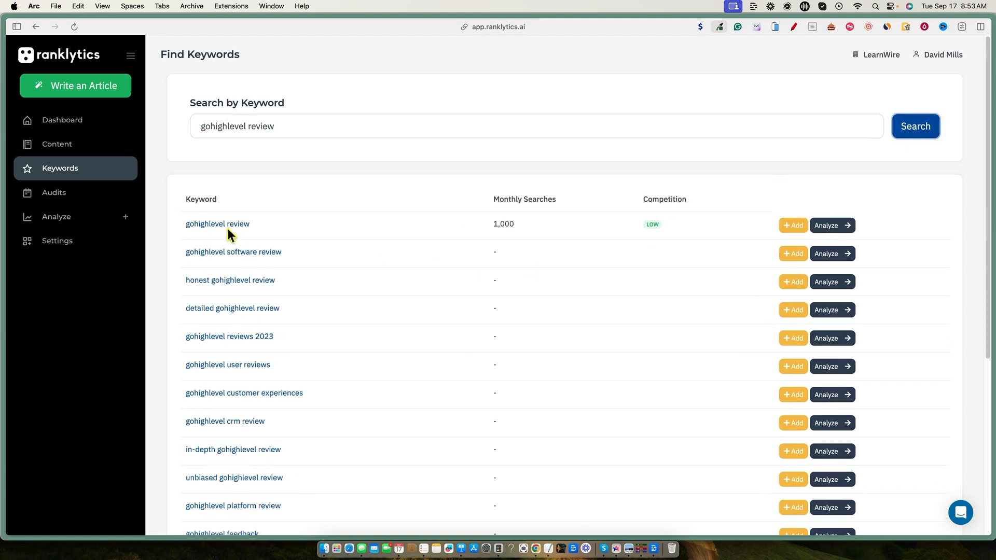
pyautogui.click(793, 226)
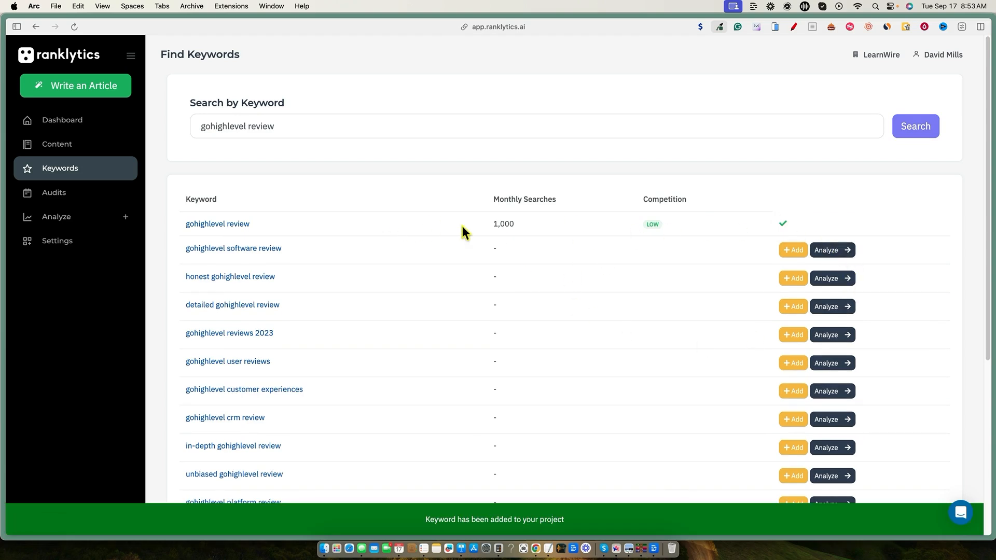
# Step: Search for "go high level review" again and analyze that keyword, reviewing its metrics, content ideas and top competitors
pyautogui.click(366, 126)
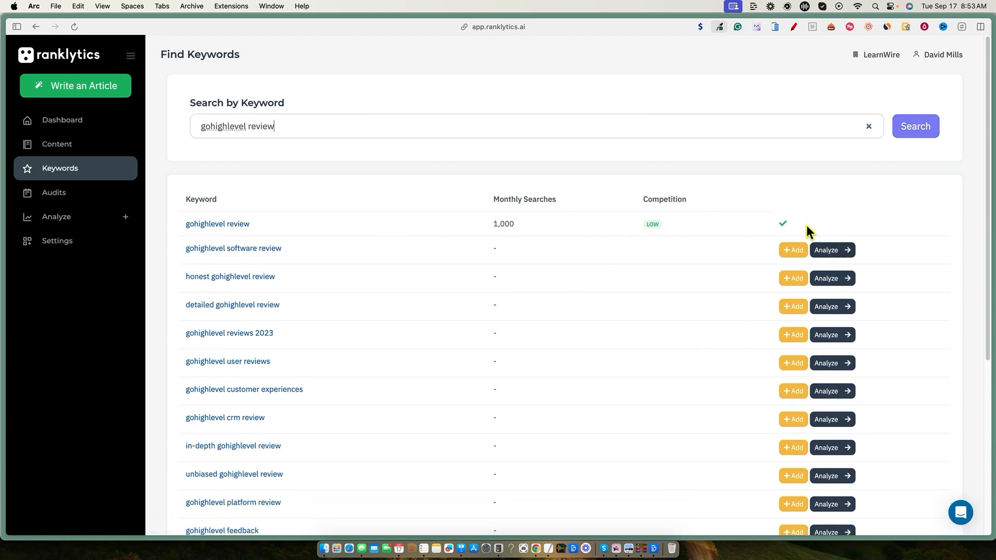
pyautogui.click(665, 310)
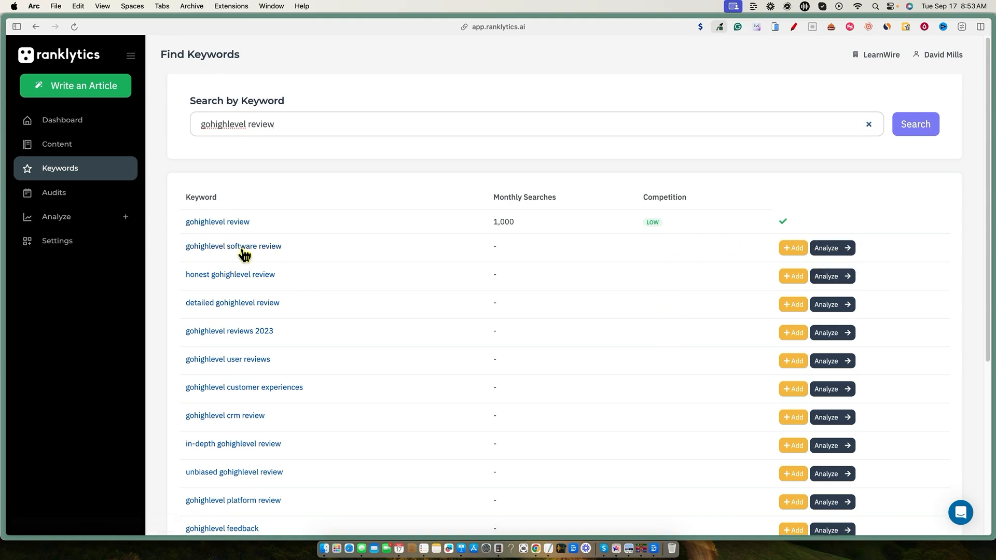
pyautogui.scroll(-5, 372, 301)
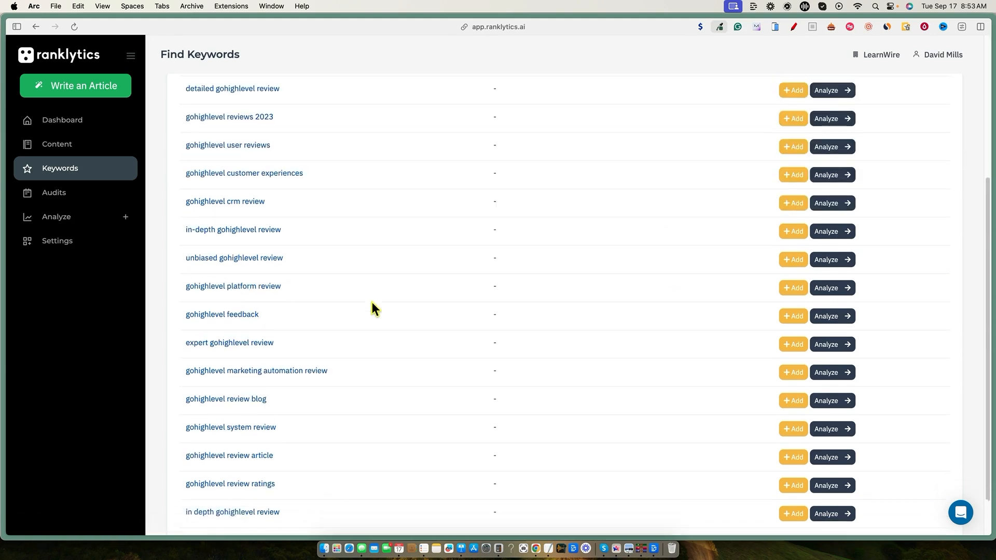
pyautogui.scroll(5, 372, 302)
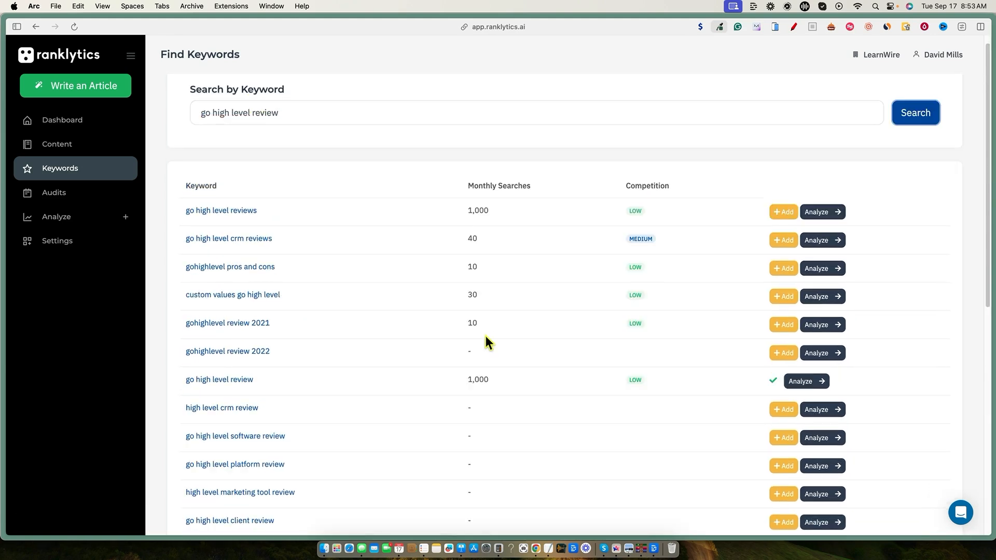
pyautogui.click(805, 374)
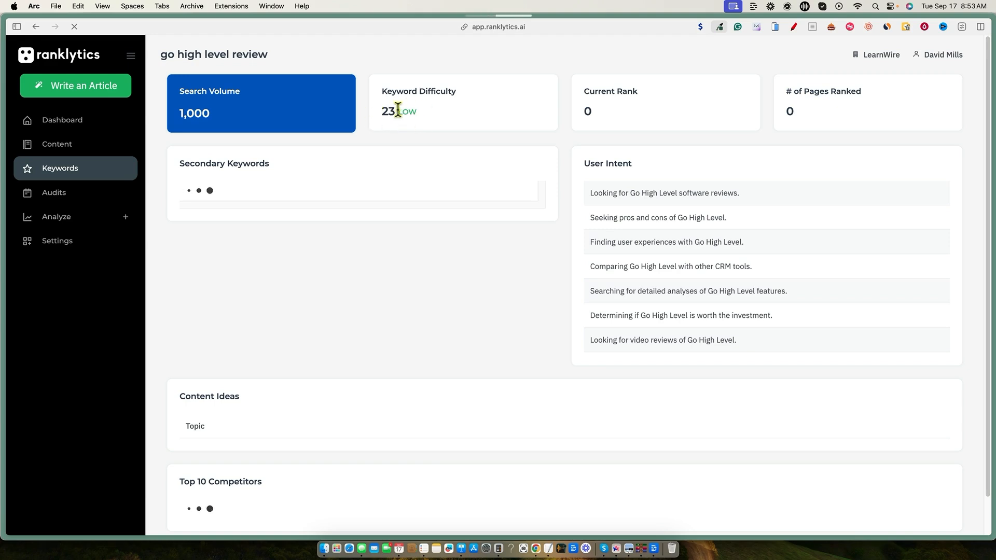
pyautogui.click(423, 74)
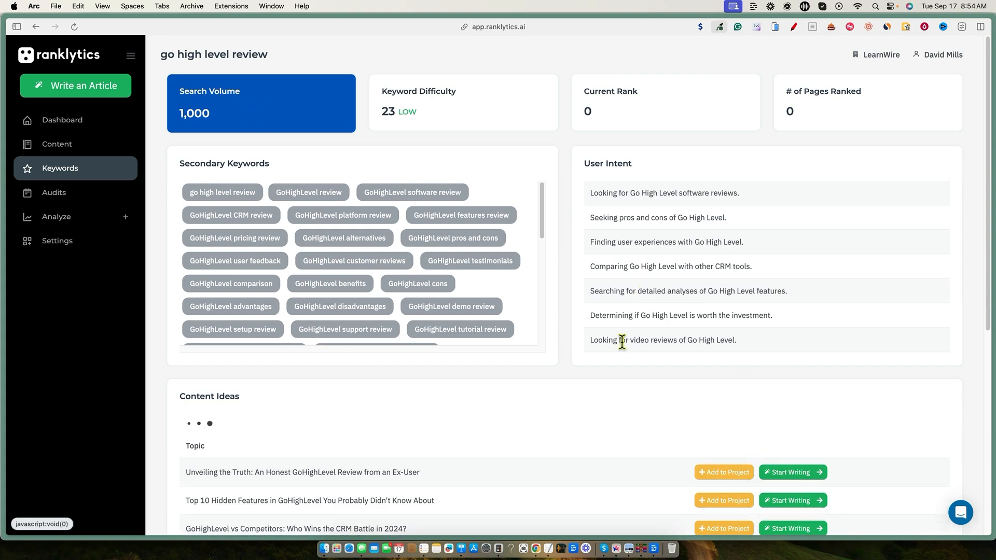
pyautogui.scroll(-6, 594, 384)
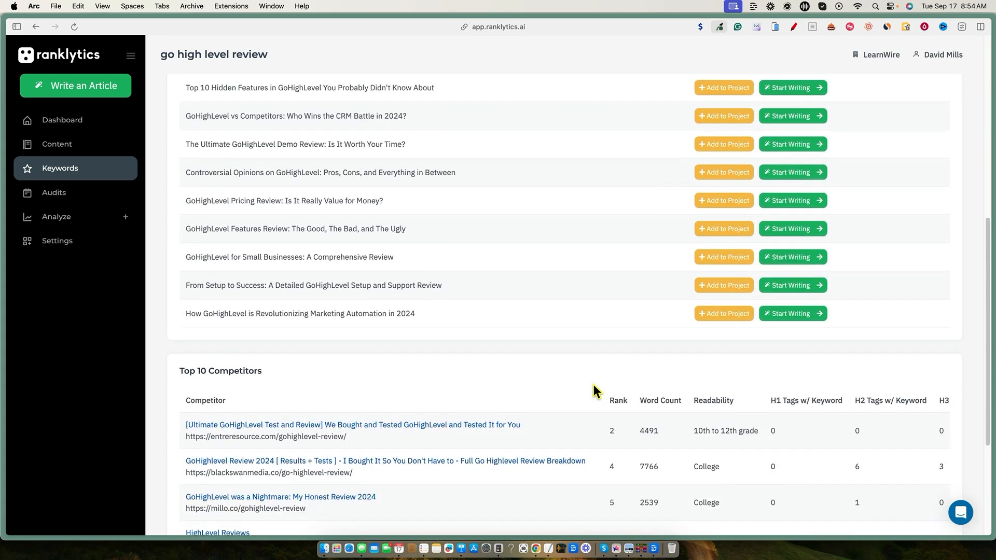
pyautogui.scroll(7, 592, 384)
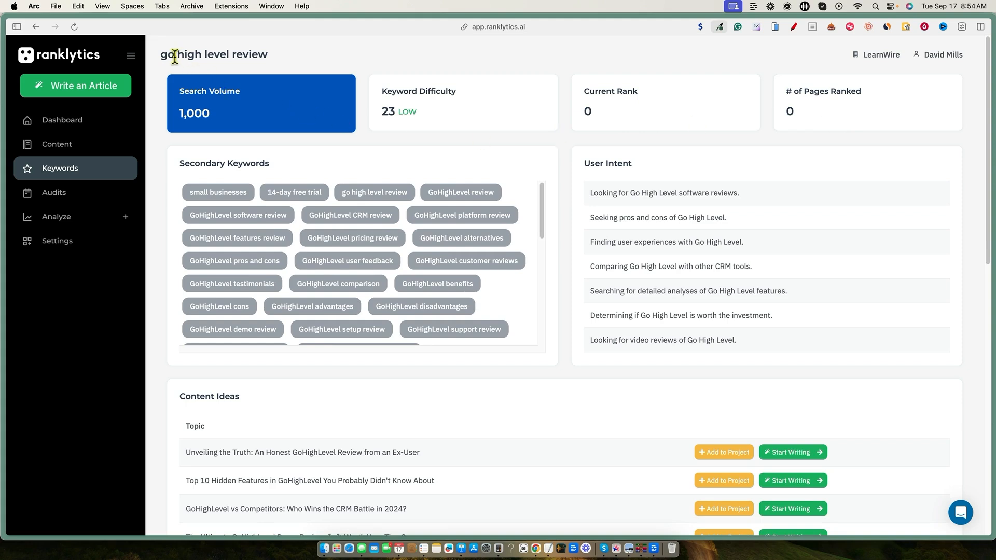
# Step: Check the GoHighLevel Review ranking in SERPROBOT's LearnWirePro project, and return to the Ranklytics keyword report
pyautogui.moveTo(2, 290)
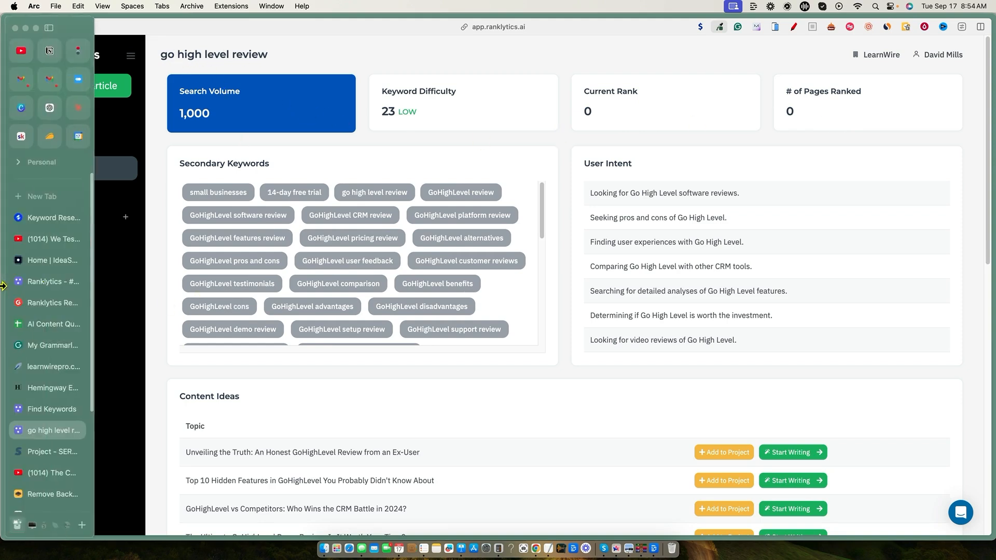
pyautogui.click(50, 220)
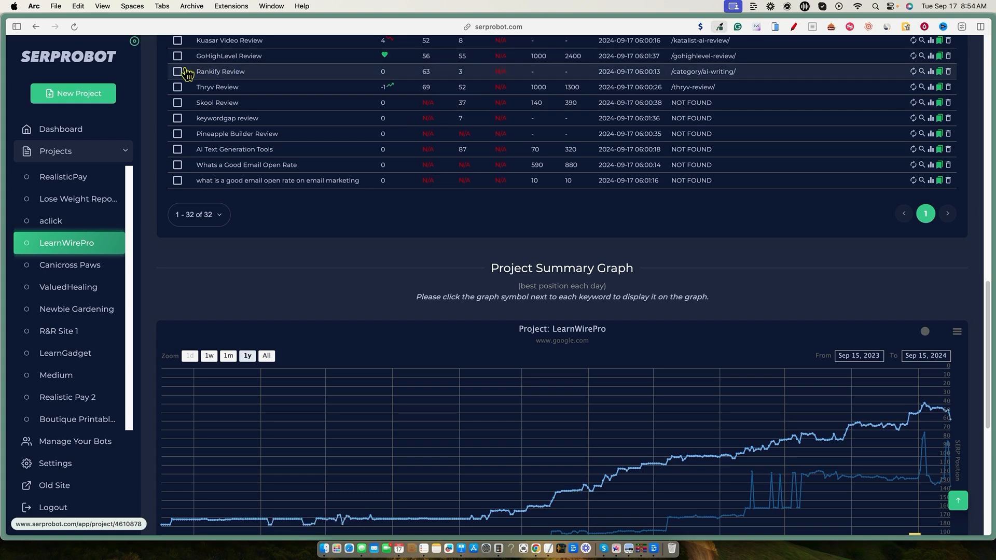
pyautogui.hotkey('ctrl', 'Tab')
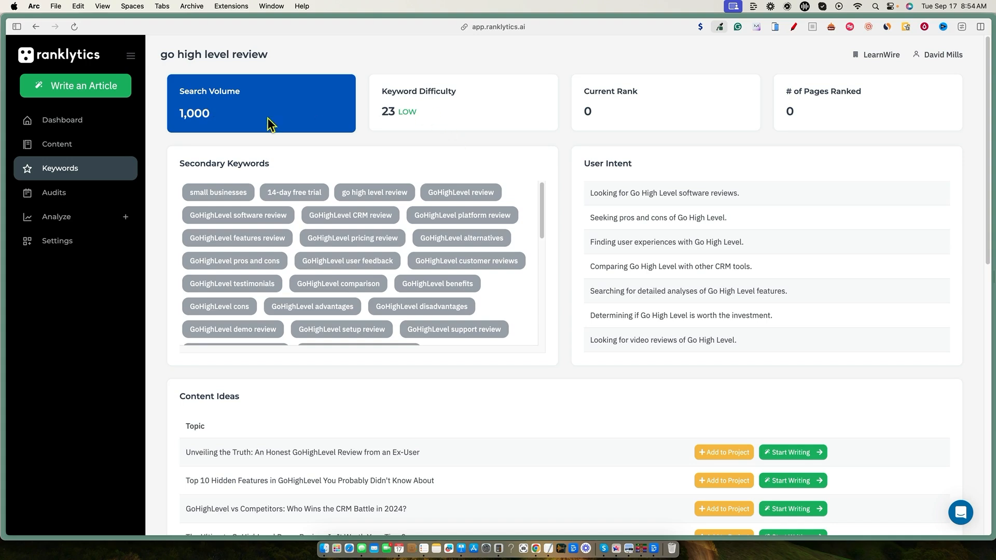
# Step: Go back to the keyword search, change the query to "gohighlevel review" and analyze that exact keyword
pyautogui.click(36, 26)
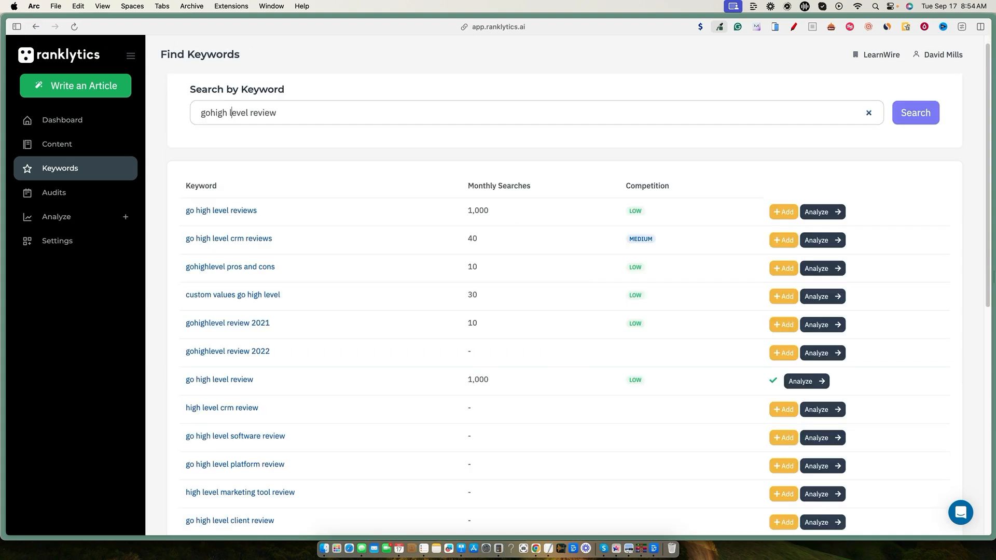
pyautogui.press('BackSpace')
pyautogui.click(921, 120)
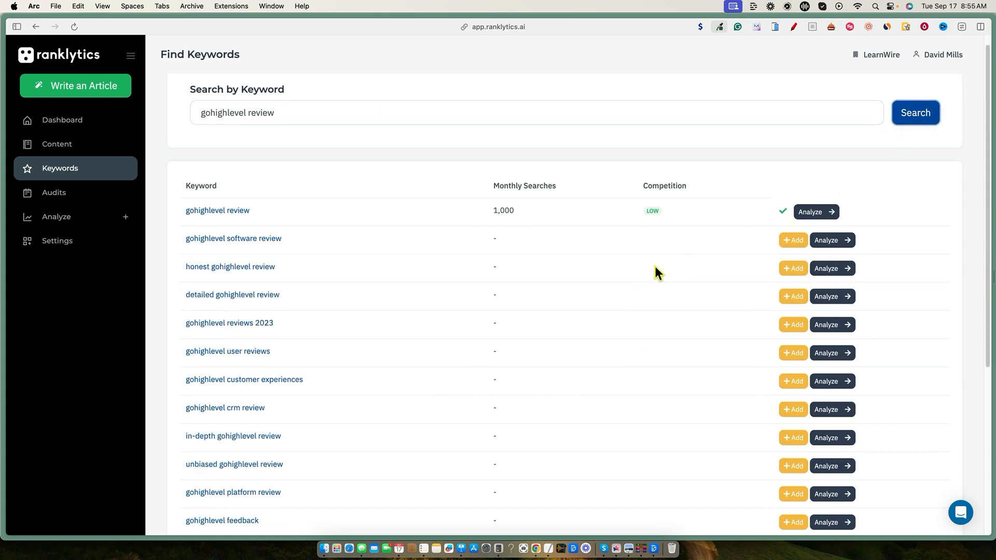
pyautogui.click(829, 214)
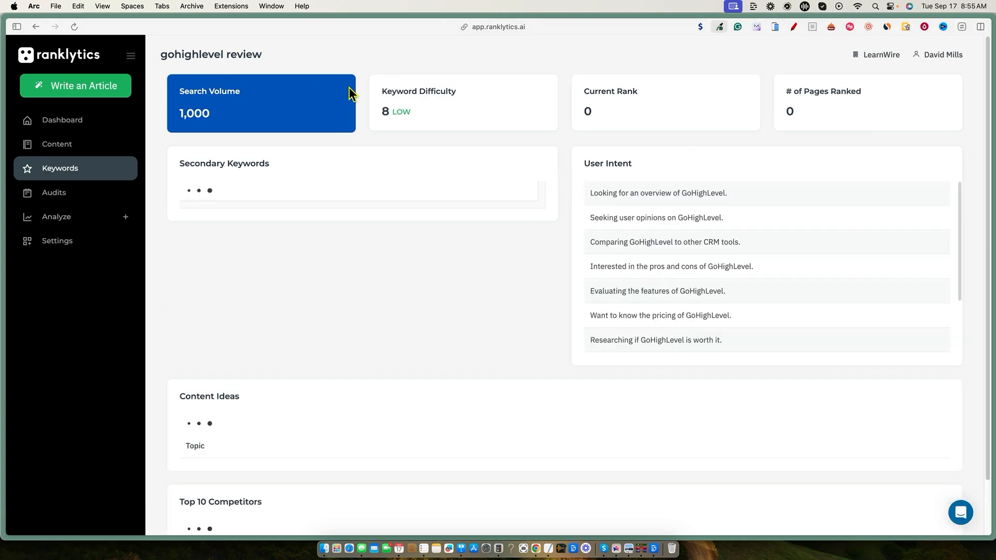
# Step: Examine the keyword difficulty, current rank, user intent and secondary keywords in the "gohighlevel review" report
pyautogui.tripleClick(384, 90)
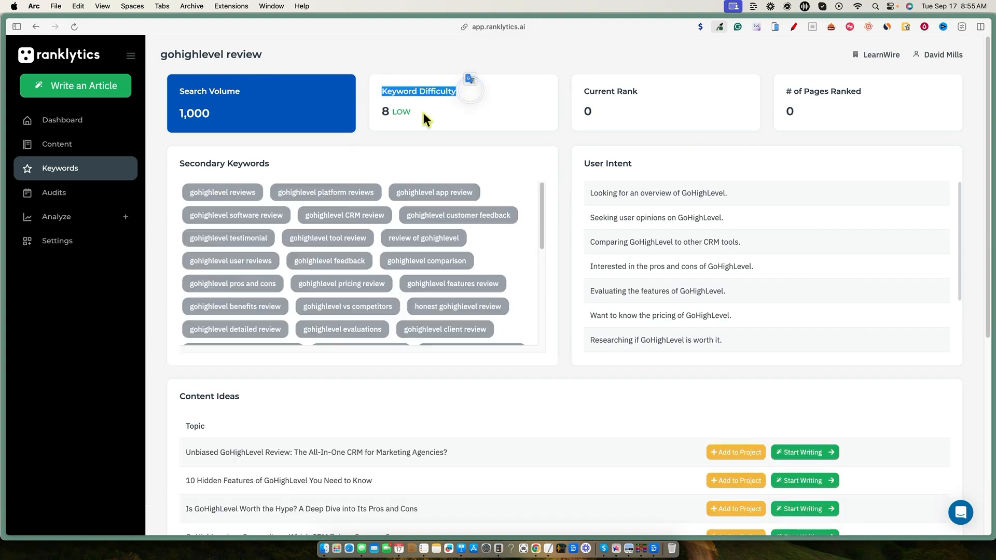
pyautogui.click(601, 104)
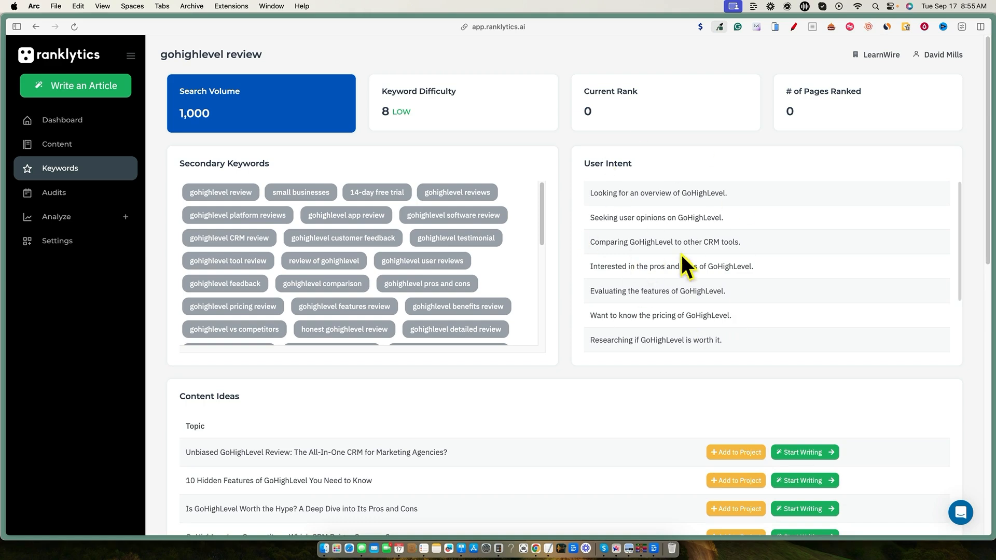
pyautogui.scroll(-2, 679, 317)
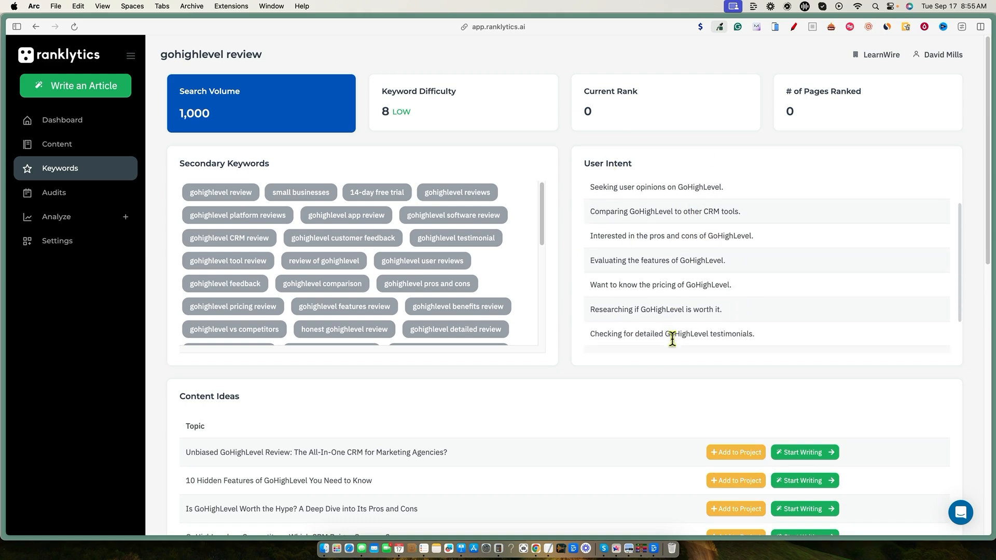
pyautogui.scroll(-1, 671, 338)
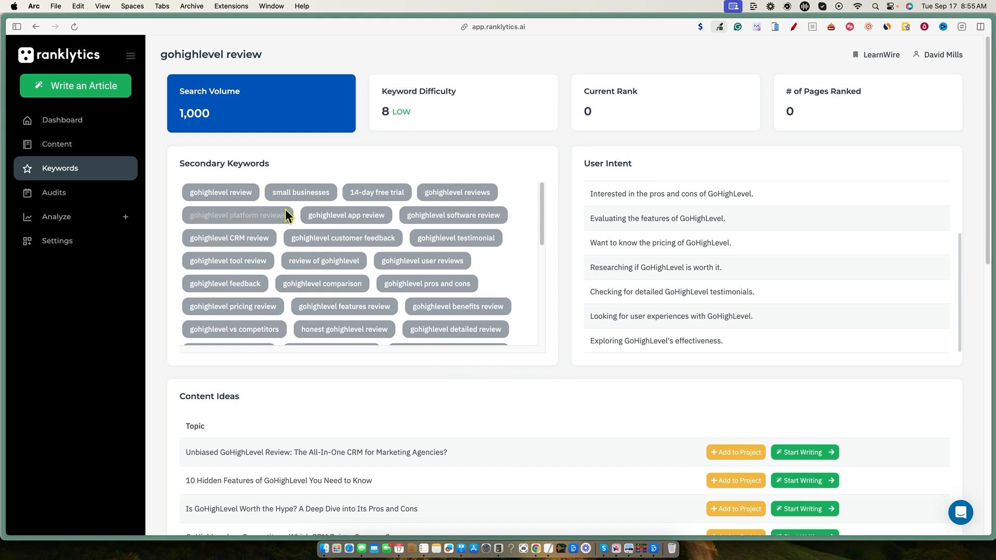
pyautogui.scroll(-6, 443, 262)
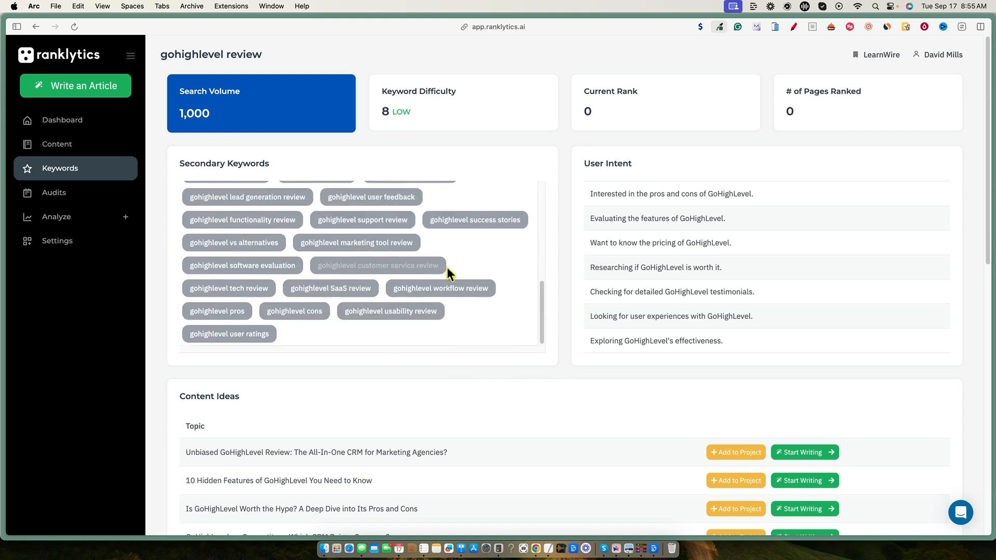
# Step: Review the suggested content ideas and the top competitors' word counts, readability and heading tag usage for "gohighlevel review"
pyautogui.scroll(-5, 413, 290)
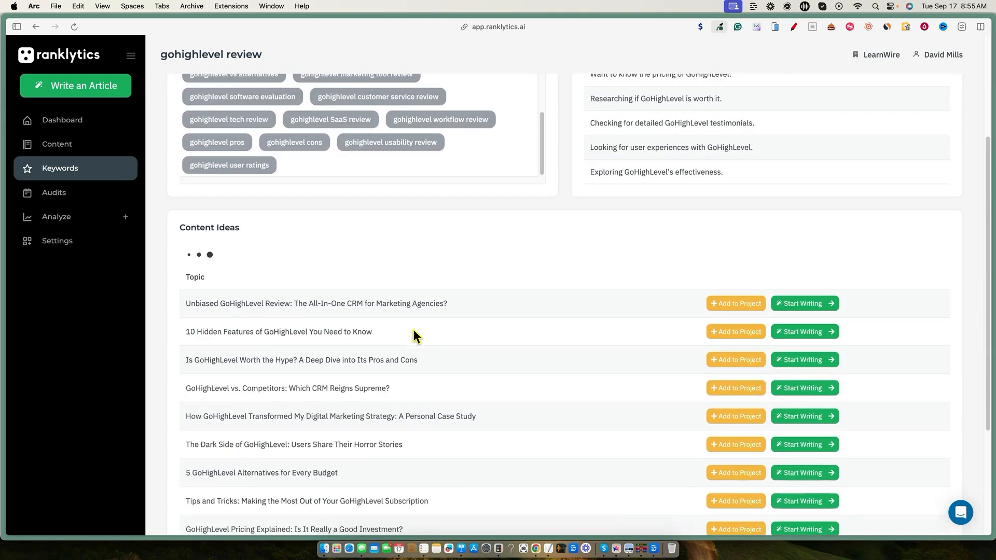
pyautogui.scroll(-4, 480, 326)
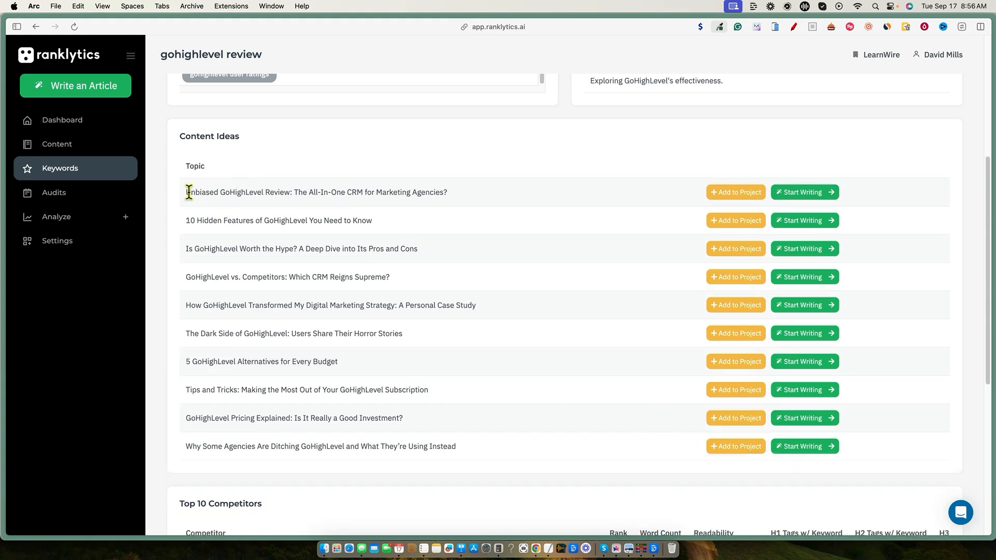
pyautogui.moveTo(187, 192); pyautogui.dragTo(453, 192)
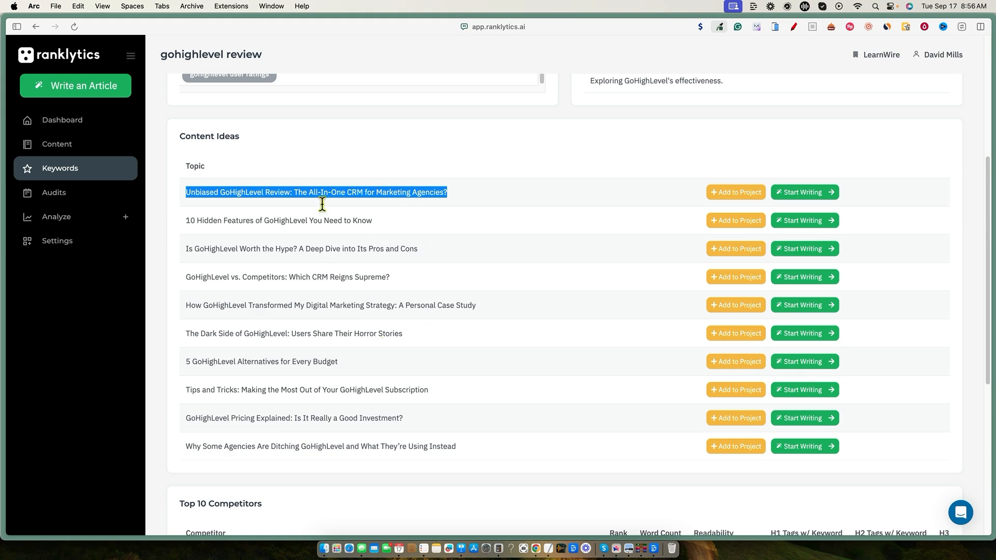
pyautogui.click(390, 474)
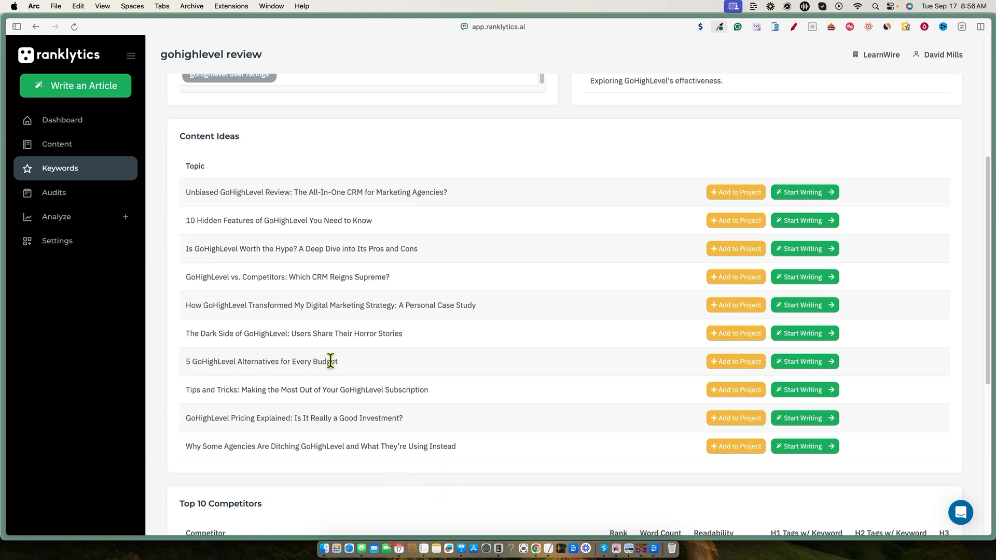
pyautogui.moveTo(341, 367); pyautogui.dragTo(183, 364)
pyautogui.moveTo(187, 362); pyautogui.dragTo(353, 363)
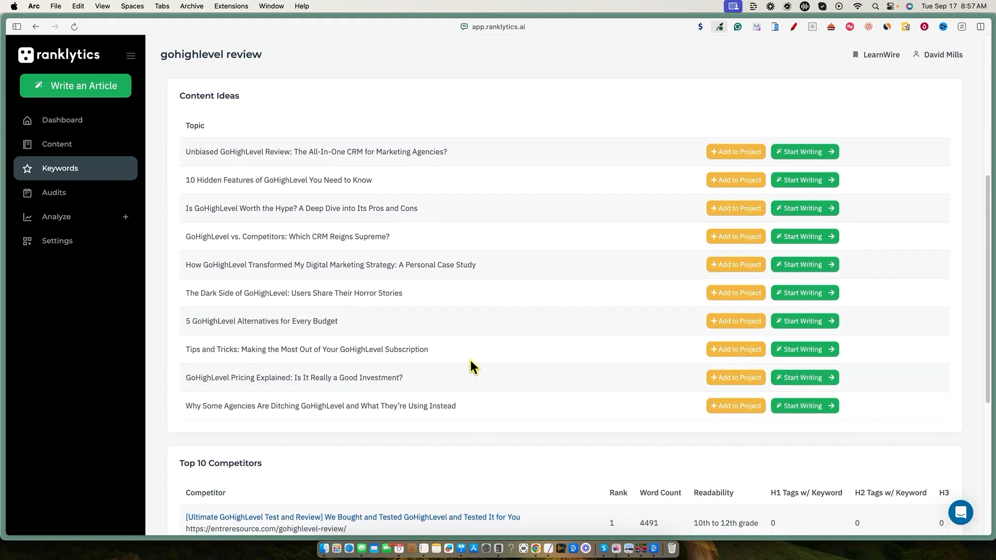
pyautogui.scroll(-5, 470, 360)
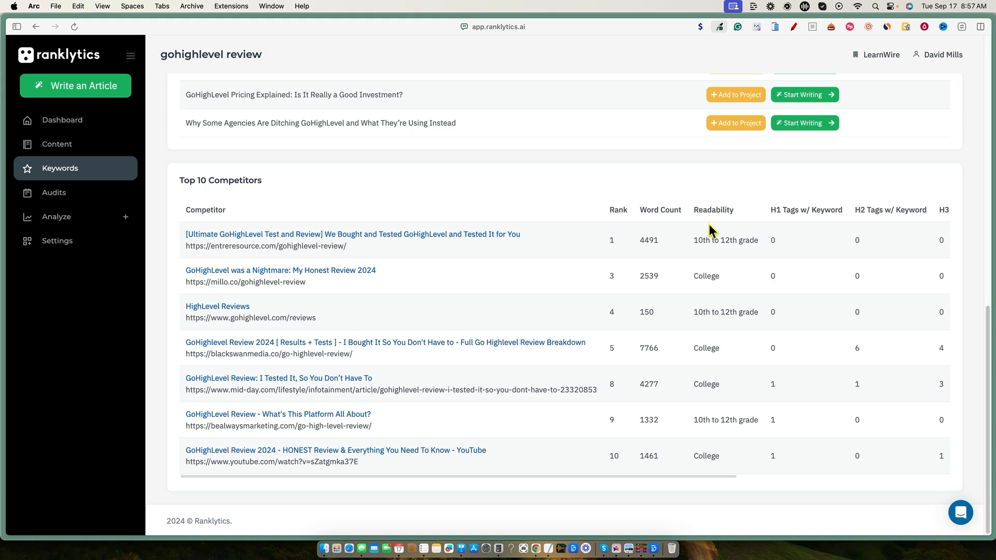
pyautogui.moveTo(694, 419); pyautogui.dragTo(749, 420)
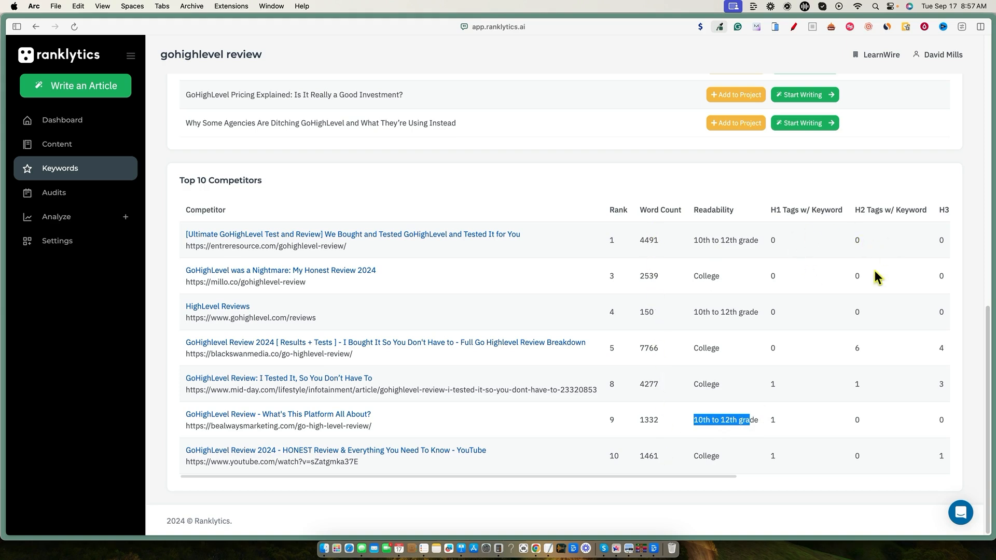
# Step: Add the content idea "Unbiased GoHighLevel Review: The All-In-One CRM for Marketing Agencies?" to the project and start writing its article
pyautogui.scroll(2, 726, 480)
pyautogui.scroll(-2, 778, 462)
pyautogui.scroll(6, 461, 383)
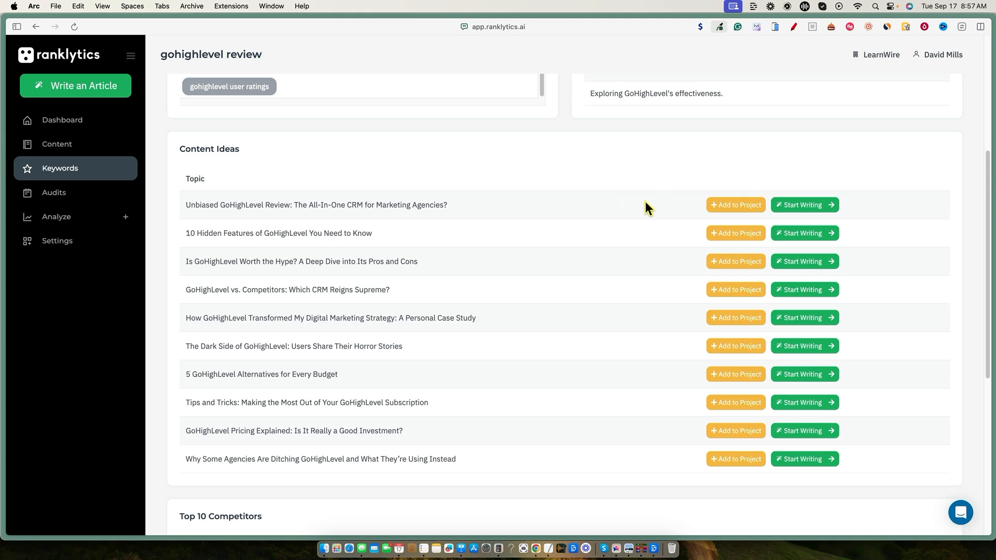
pyautogui.scroll(1, 468, 272)
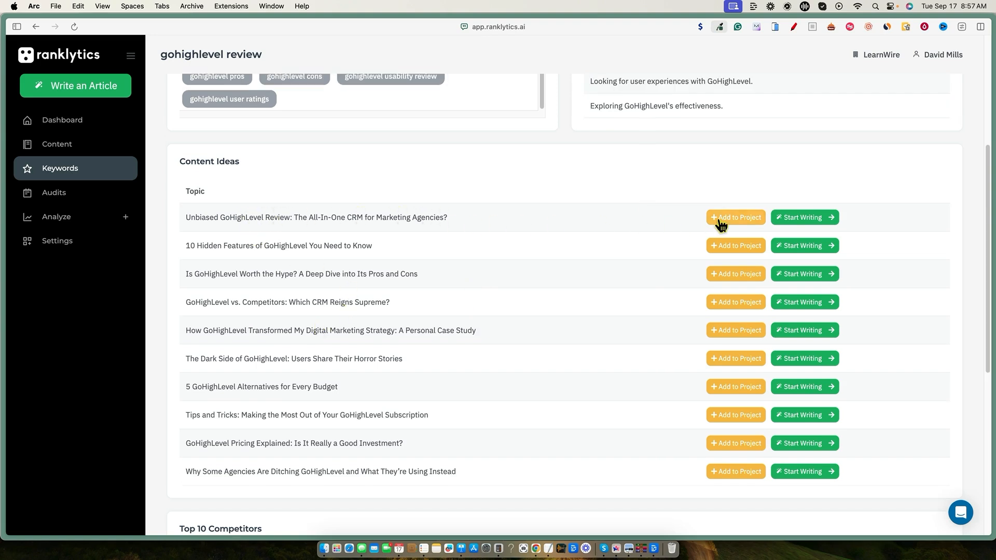
pyautogui.click(746, 221)
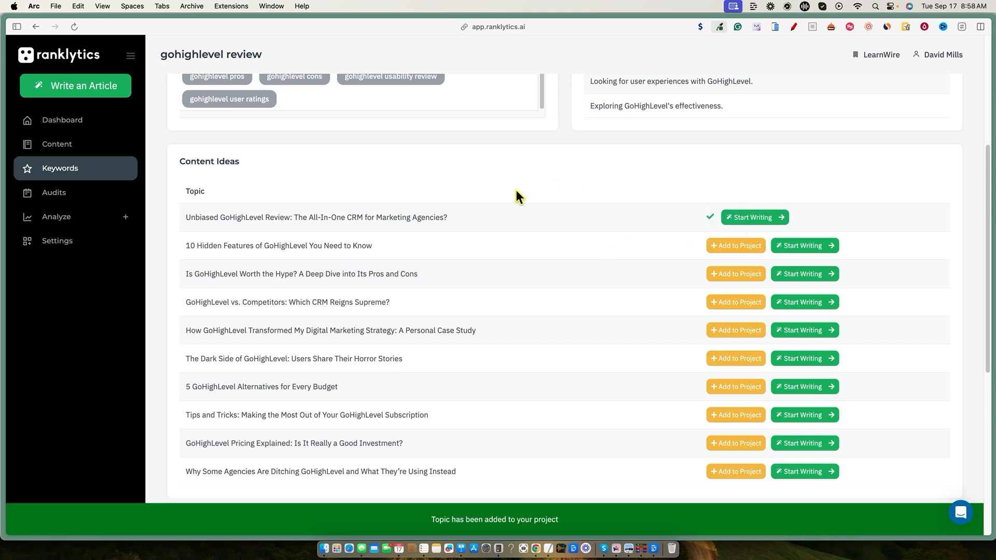
pyautogui.click(764, 218)
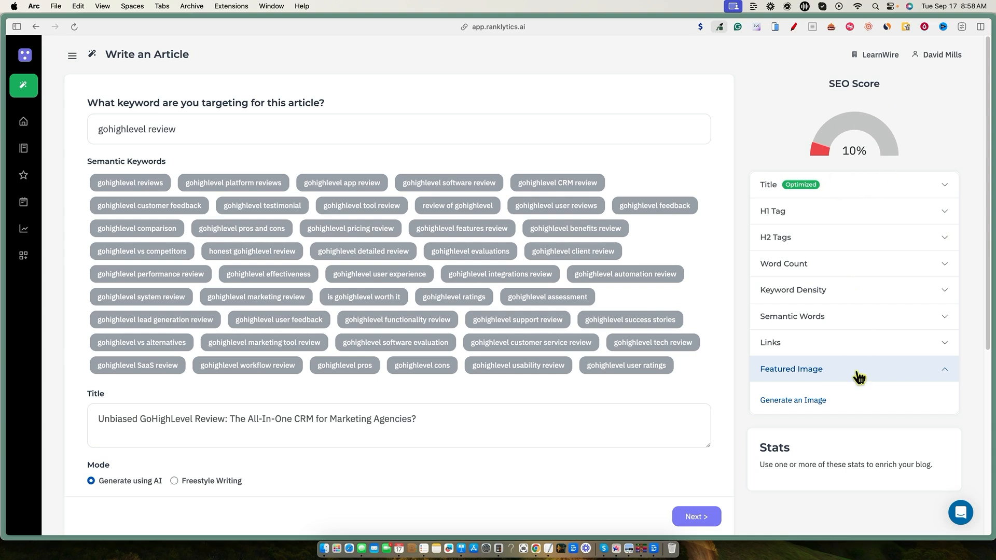
# Step: Inspect the article's SEO checklist, including the title and featured image entries, and the available writing modes, styles and content stages
pyautogui.click(942, 216)
pyautogui.click(942, 188)
pyautogui.click(940, 187)
pyautogui.click(873, 369)
pyautogui.click(881, 369)
pyautogui.scroll(-5, 409, 384)
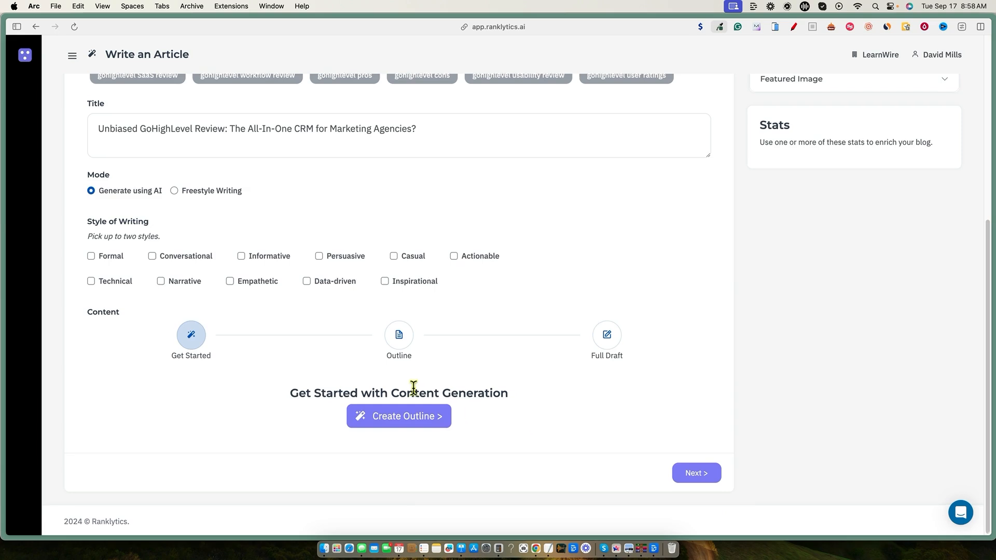
pyautogui.scroll(5, 410, 385)
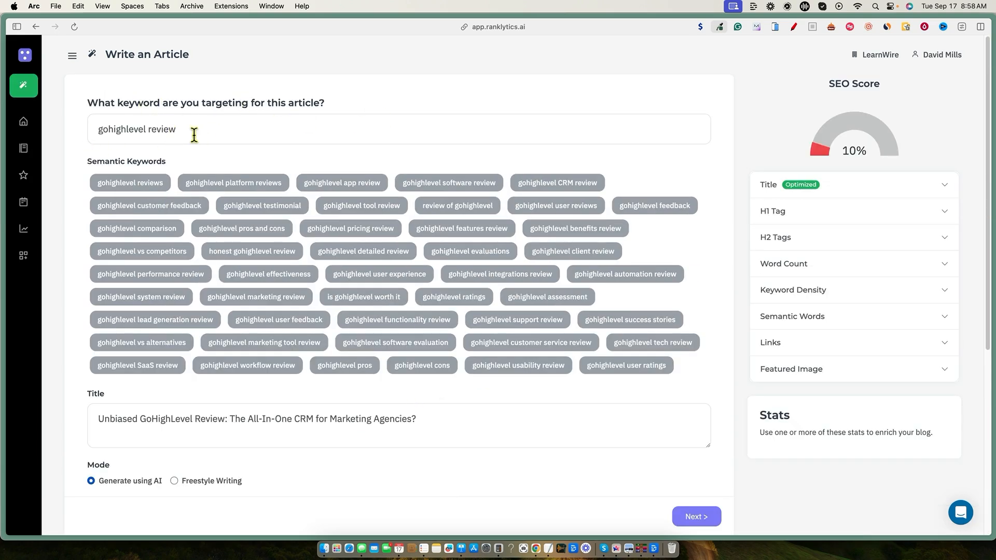
# Step: Copy the article's target keyword, switch to the NeuronWriter learnwirepro.com project and start a new content query for "gohighlevel review"
pyautogui.moveTo(176, 129); pyautogui.dragTo(98, 129)
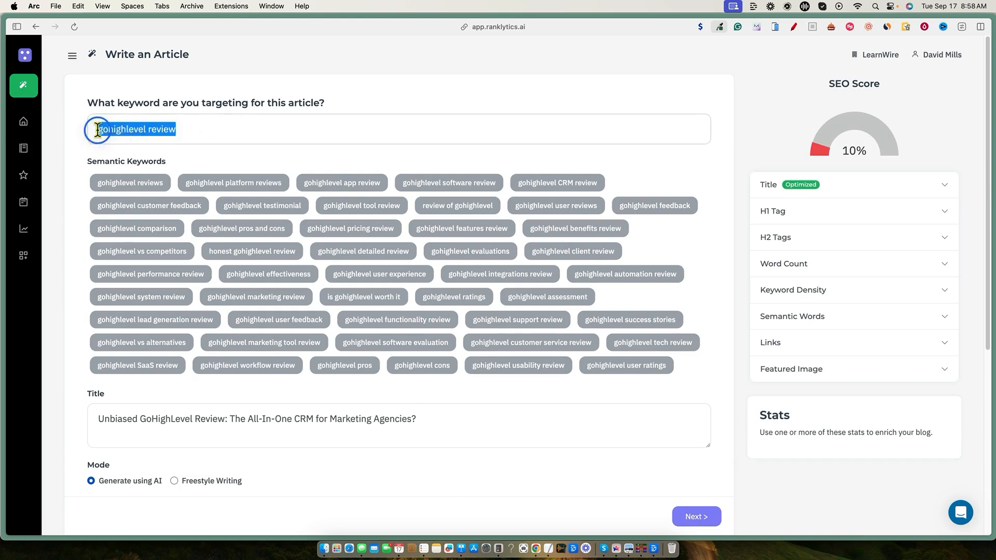
pyautogui.moveTo(2, 159)
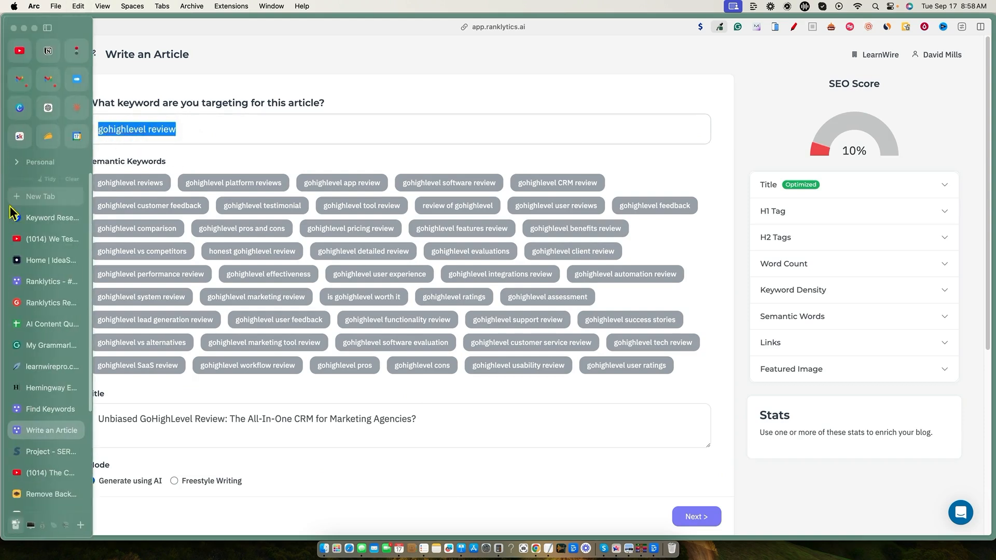
pyautogui.click(42, 366)
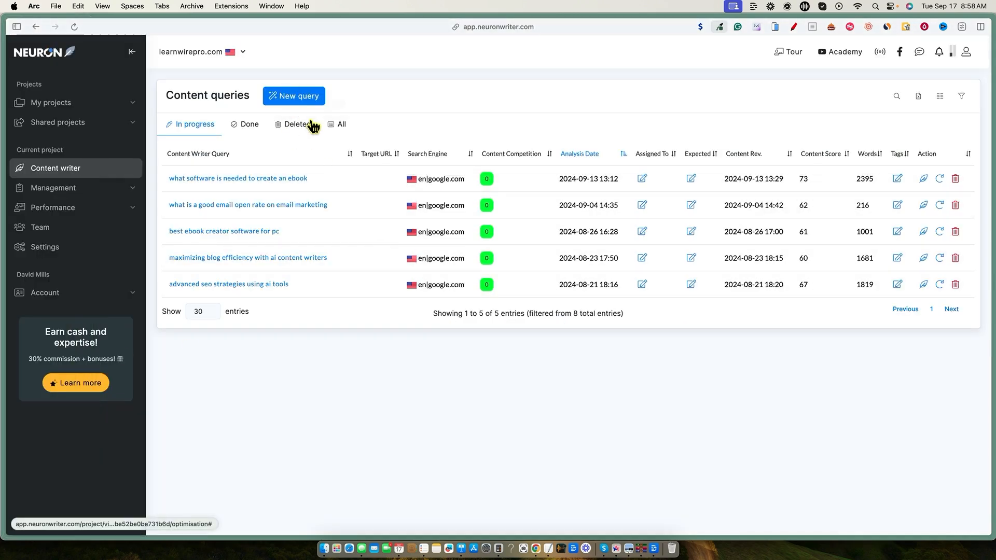
pyautogui.click(300, 104)
pyautogui.click(425, 317)
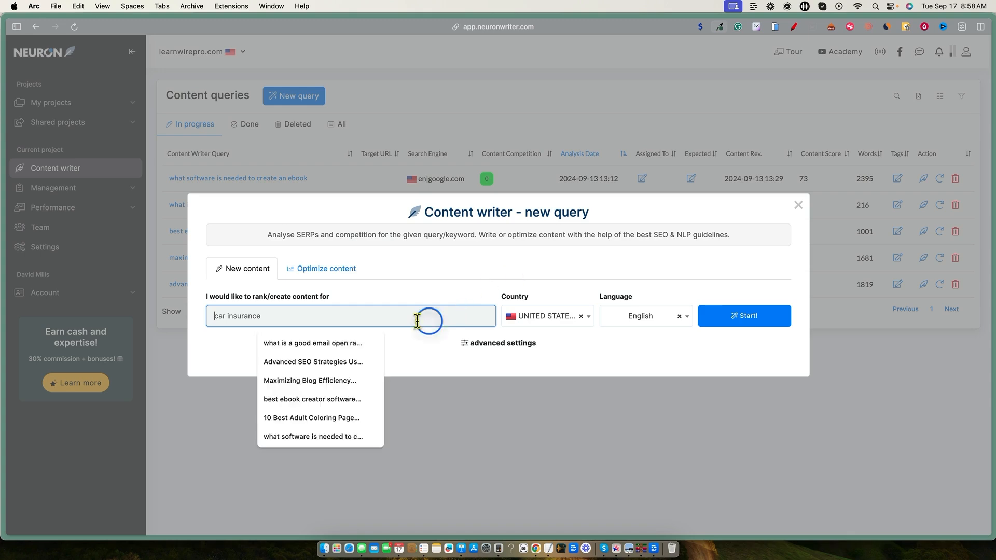
pyautogui.write('gohighlevel review')
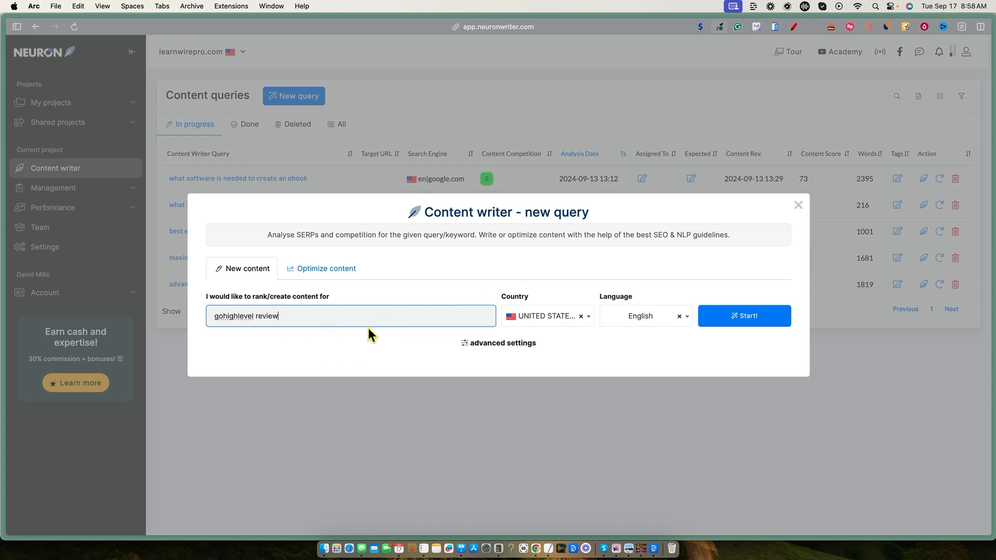
pyautogui.click(749, 317)
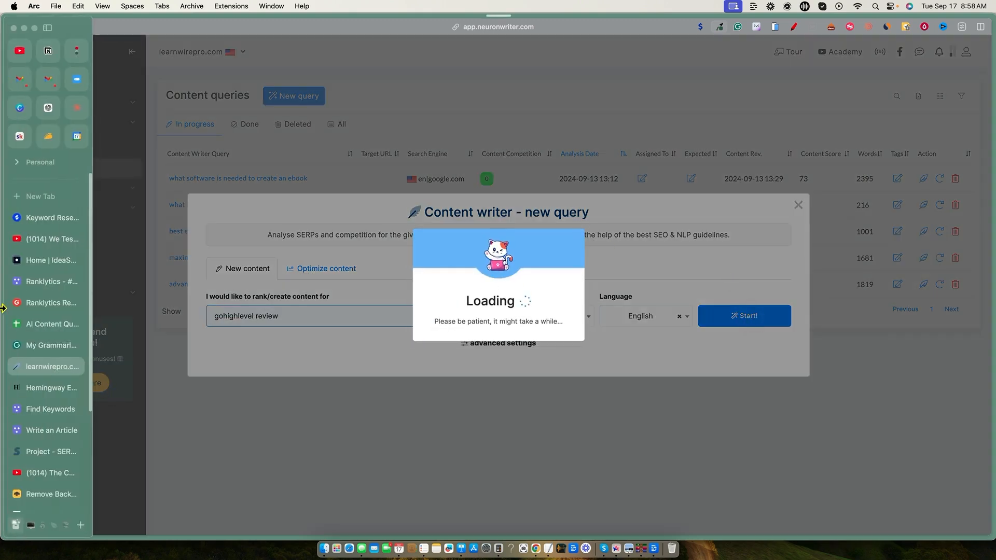
# Step: Return to the Ranklytics article, keep AI generation, choose the Conversational writing style and create the outline
pyautogui.click(44, 346)
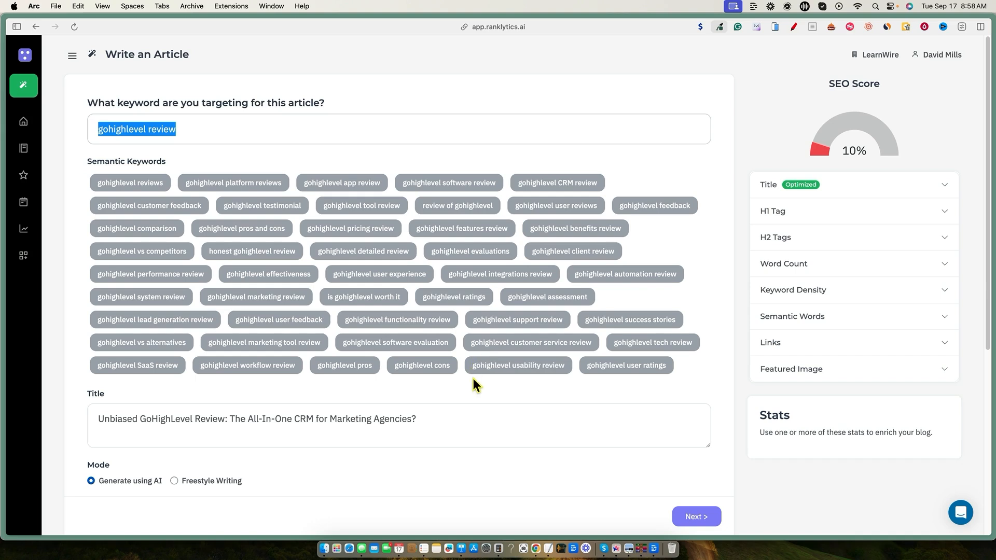
pyautogui.scroll(-1, 473, 381)
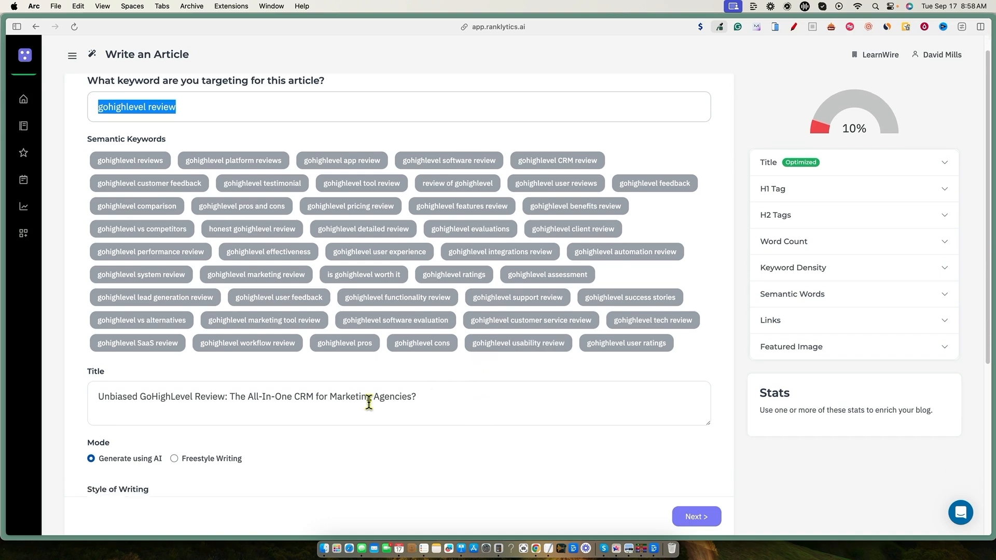
pyautogui.scroll(-3, 368, 420)
pyautogui.scroll(-1, 312, 415)
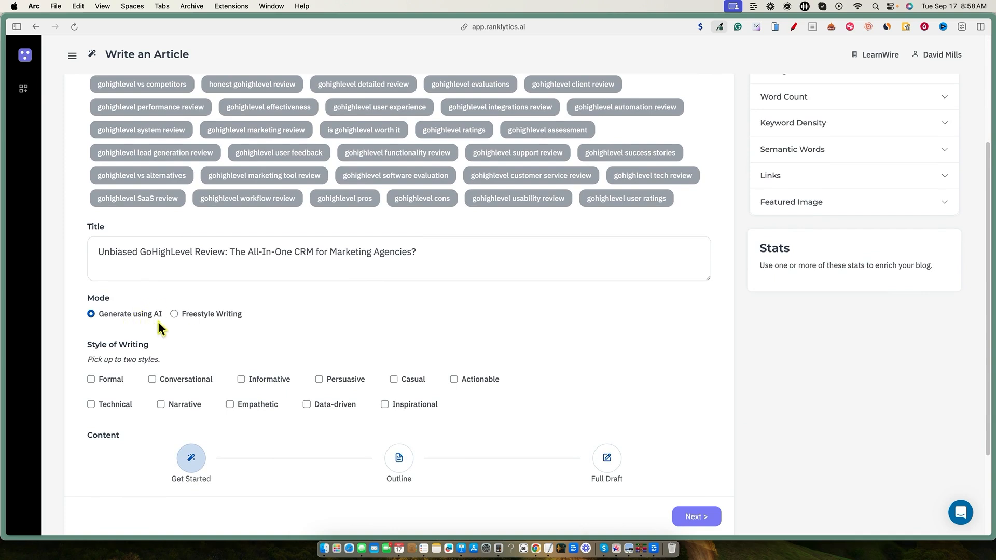
pyautogui.scroll(-1, 249, 295)
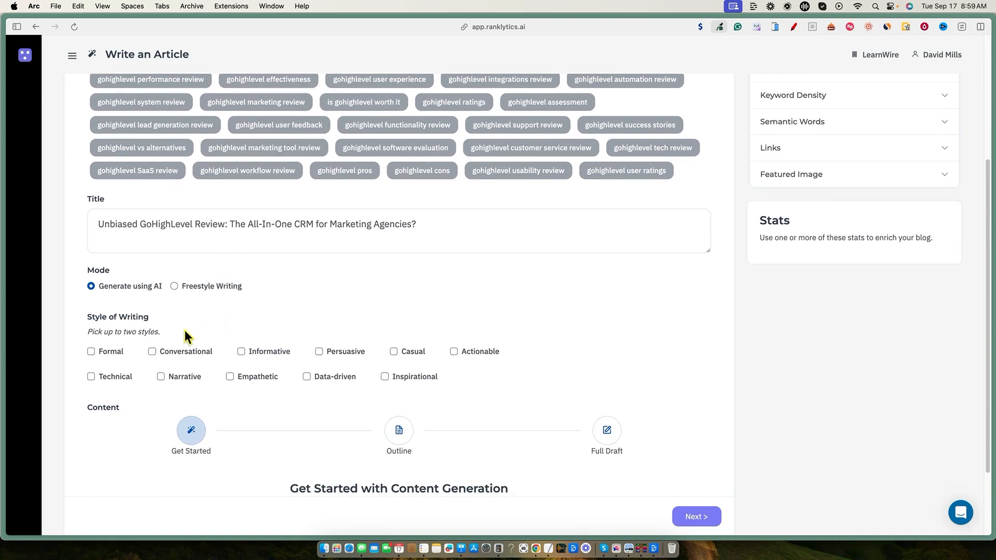
pyautogui.scroll(-3, 185, 330)
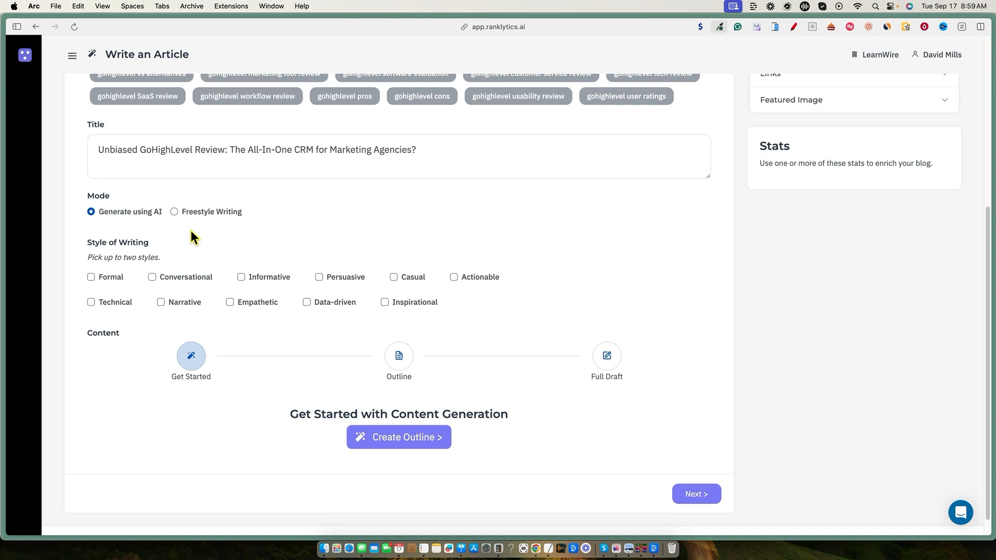
pyautogui.scroll(-1, 129, 241)
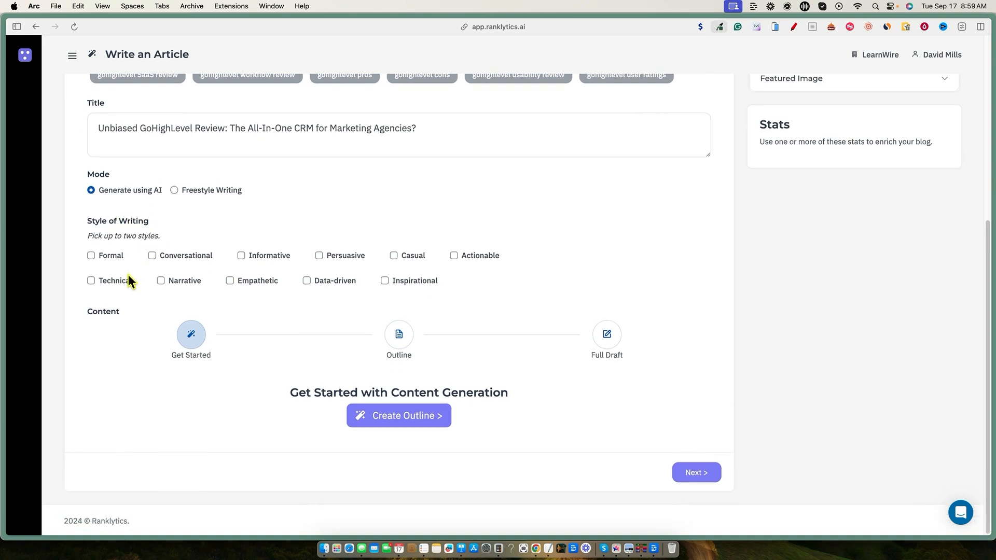
pyautogui.click(152, 256)
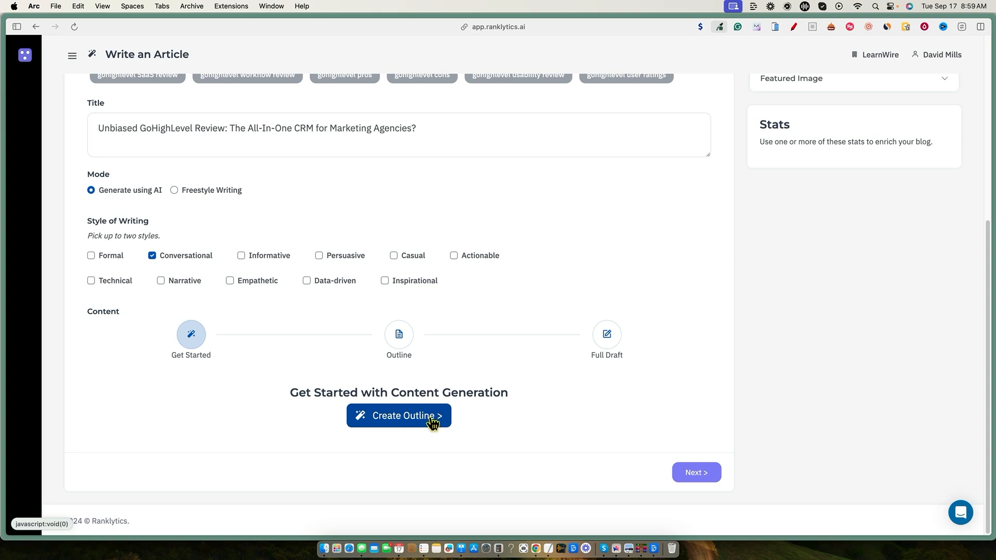
pyautogui.click(393, 419)
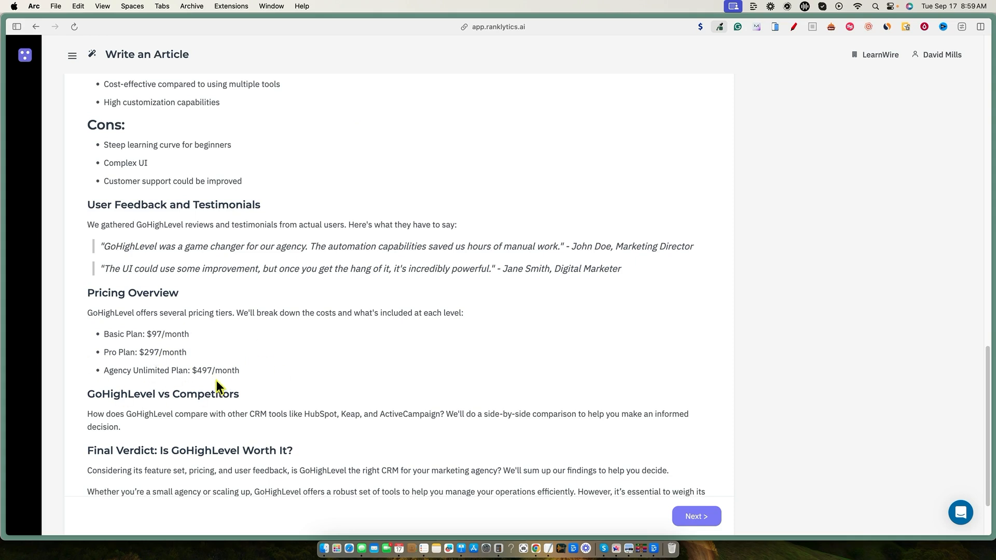
# Step: Review the generated outline, including its pricing overview, and proceed to generating the full draft
pyautogui.moveTo(241, 371); pyautogui.dragTo(85, 291)
pyautogui.click(487, 361)
pyautogui.scroll(-3, 487, 361)
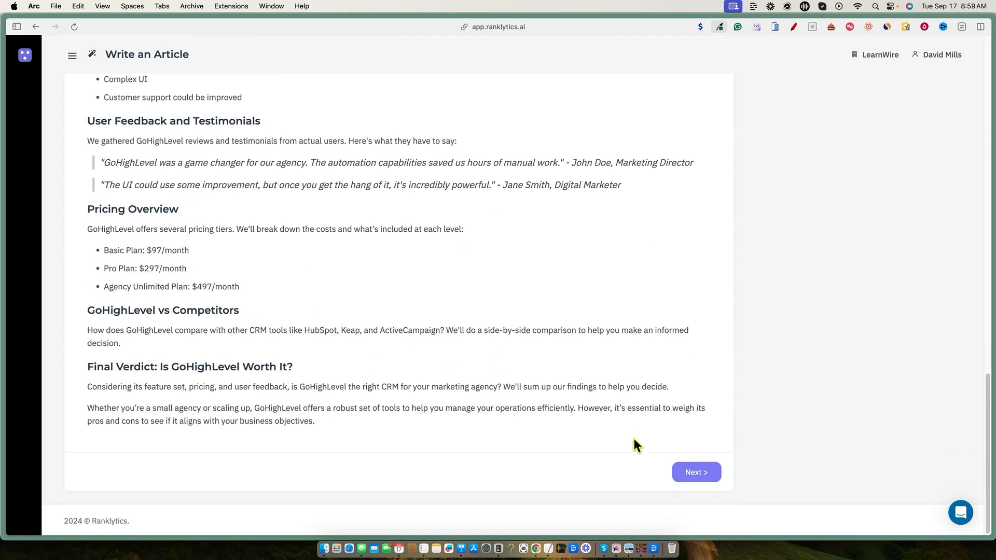
pyautogui.scroll(20, 572, 397)
pyautogui.scroll(-10, 572, 397)
pyautogui.scroll(-10, 572, 397)
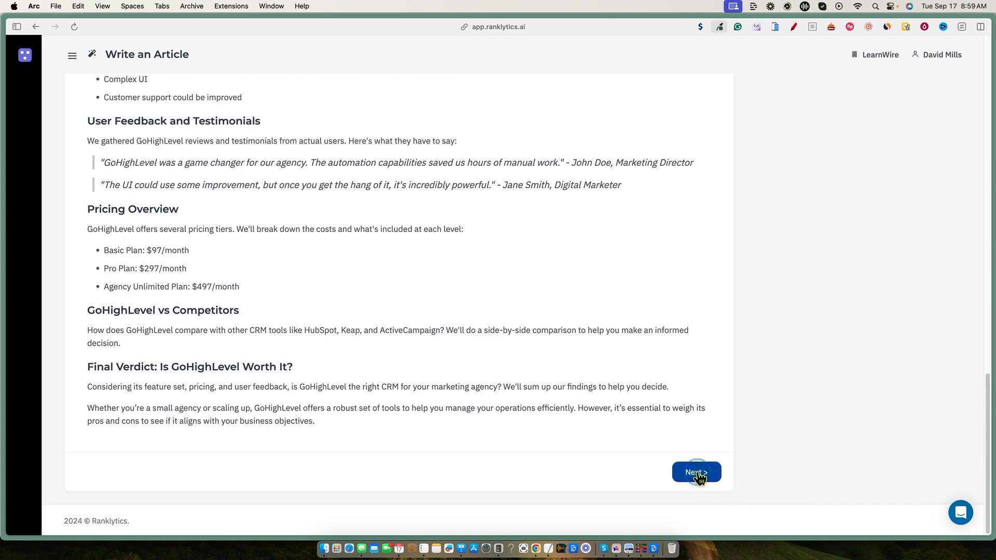
pyautogui.click(697, 472)
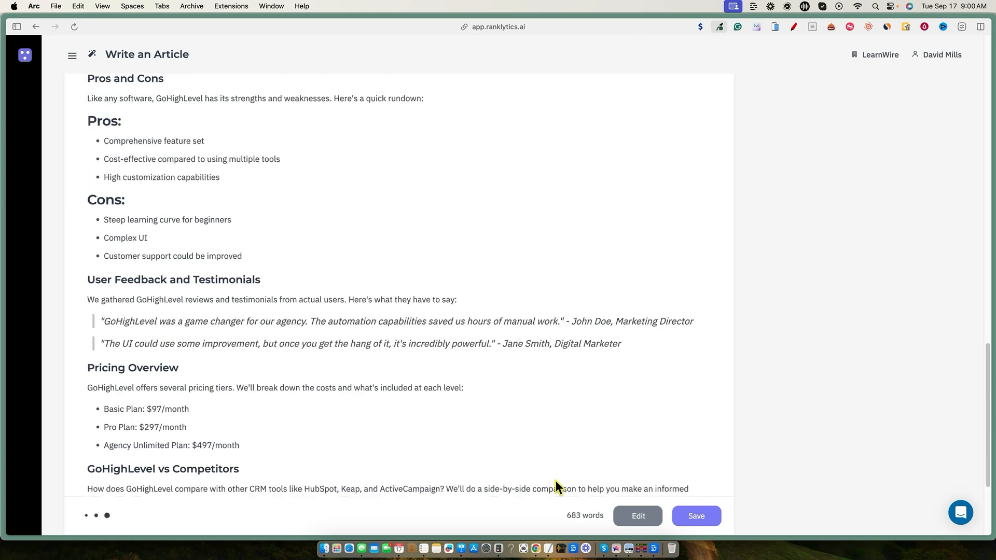
# Step: Check the SEO score, optimization checklist and semantic keyword coverage against the article text while the full draft is generated
pyautogui.scroll(20, 506, 438)
pyautogui.scroll(5, 506, 438)
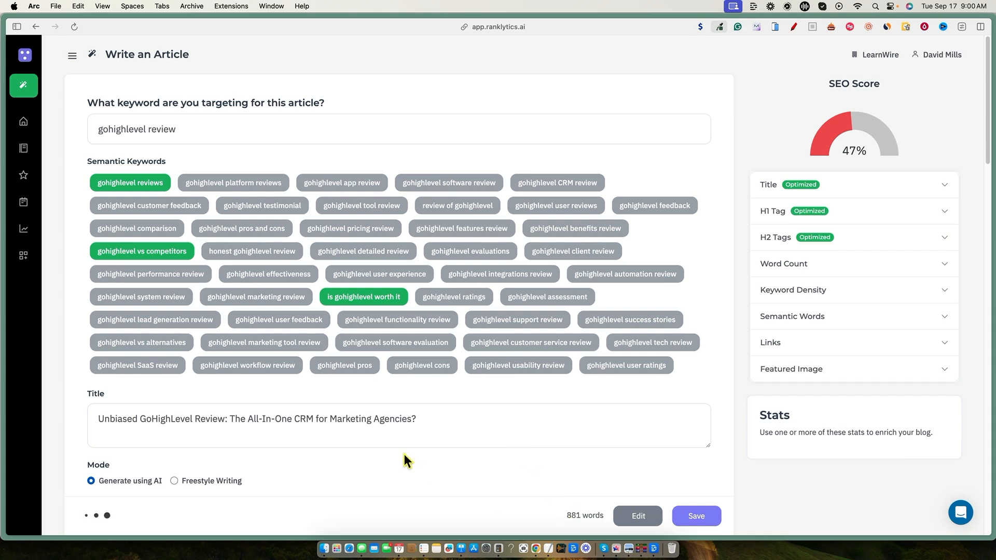
pyautogui.scroll(-1, 469, 291)
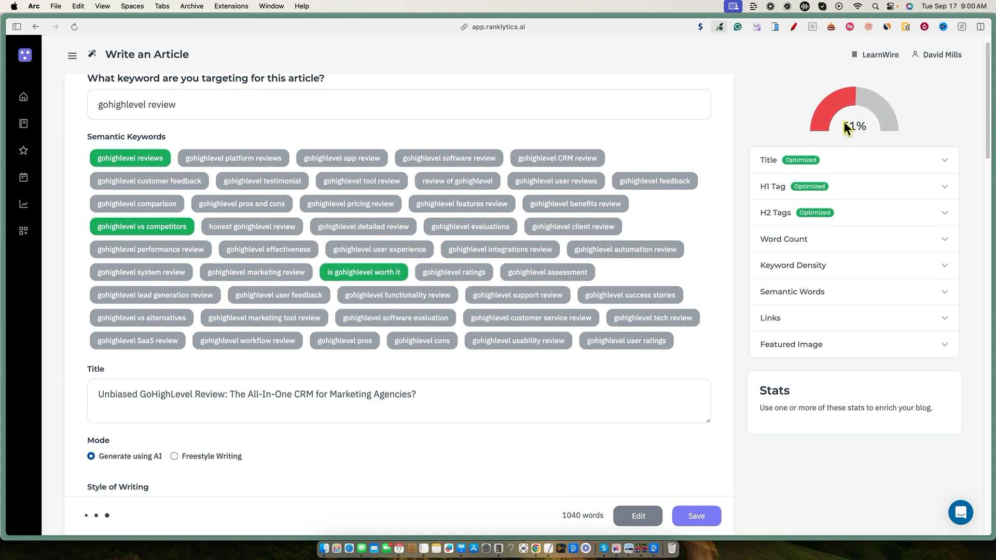
pyautogui.scroll(-1, 663, 301)
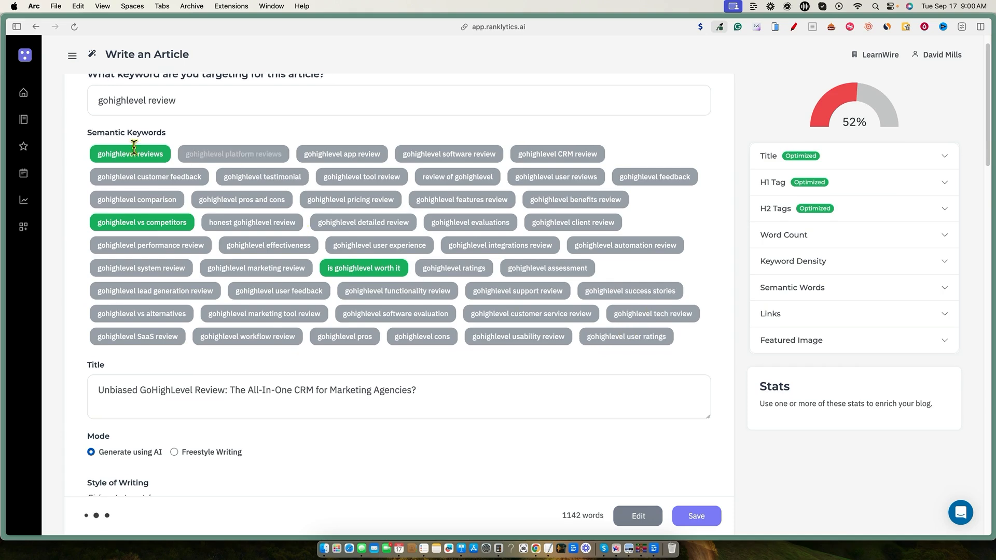
pyautogui.scroll(-20, 460, 288)
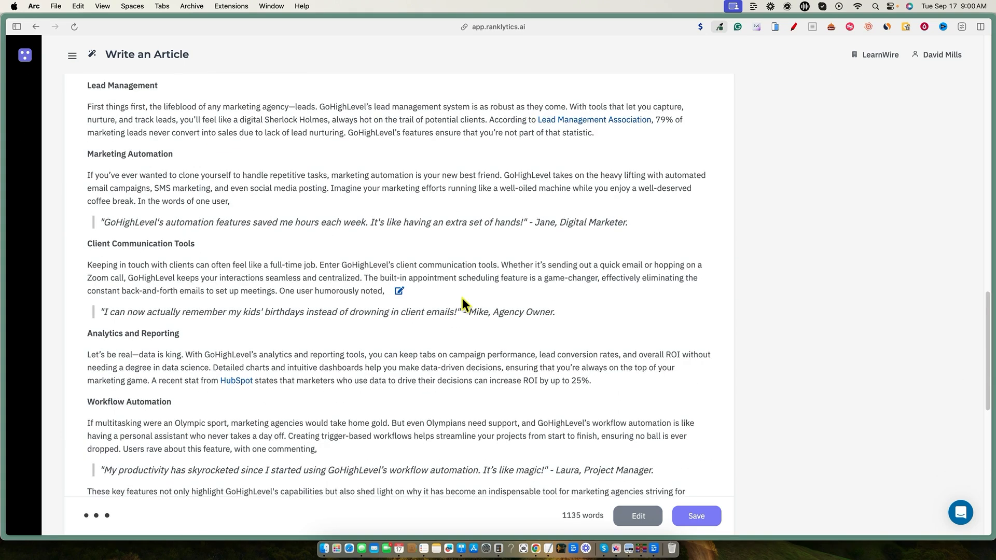
pyautogui.scroll(-10, 491, 447)
pyautogui.scroll(20, 482, 436)
pyautogui.scroll(4, 493, 409)
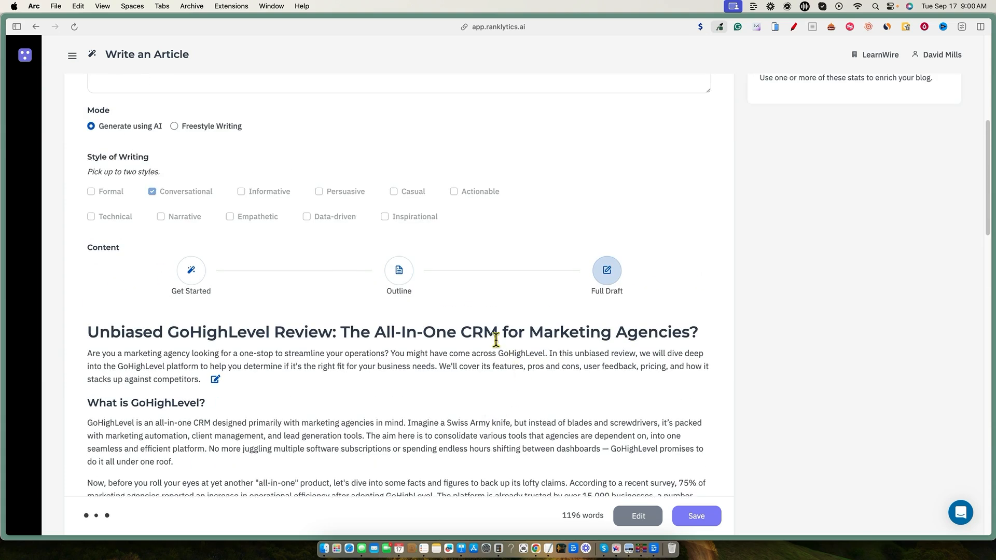
pyautogui.scroll(10, 457, 319)
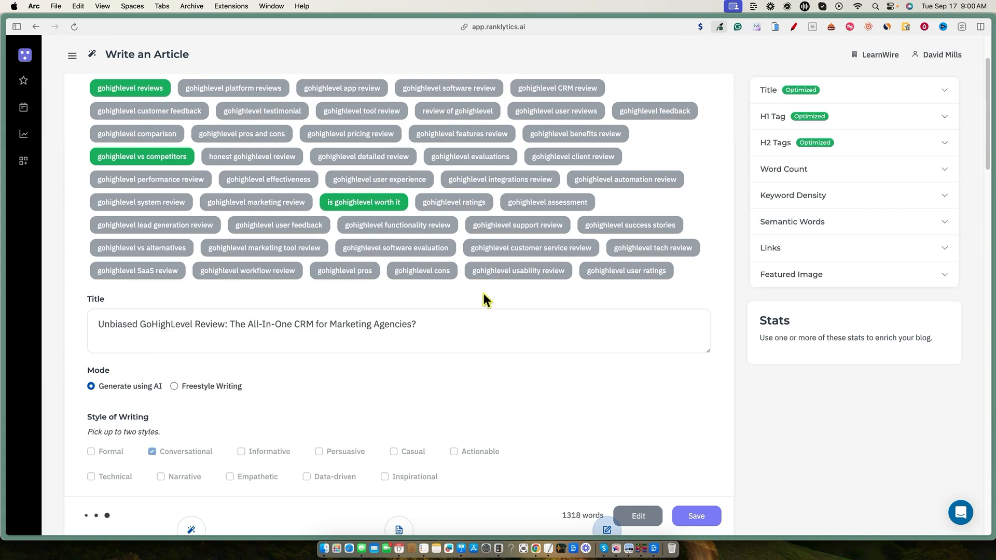
pyautogui.scroll(3, 484, 301)
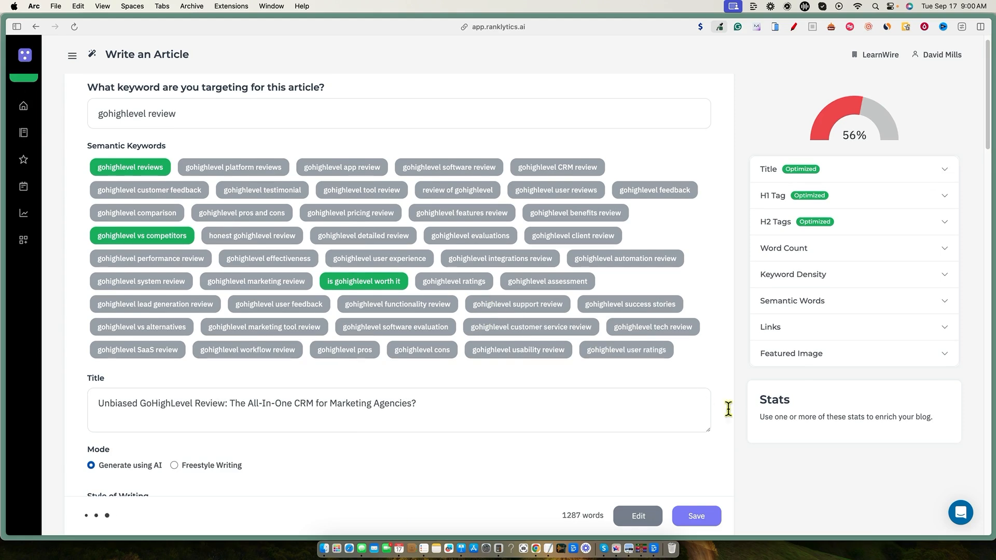
# Step: Read through the generated draft from its introduction to the key features and pros and cons sections
pyautogui.scroll(-20, 749, 425)
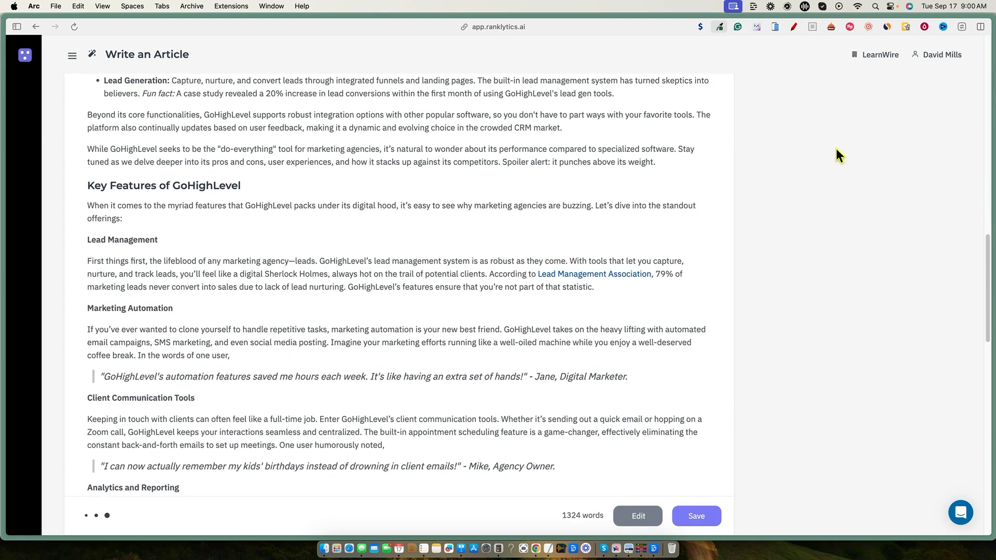
pyautogui.scroll(4, 829, 267)
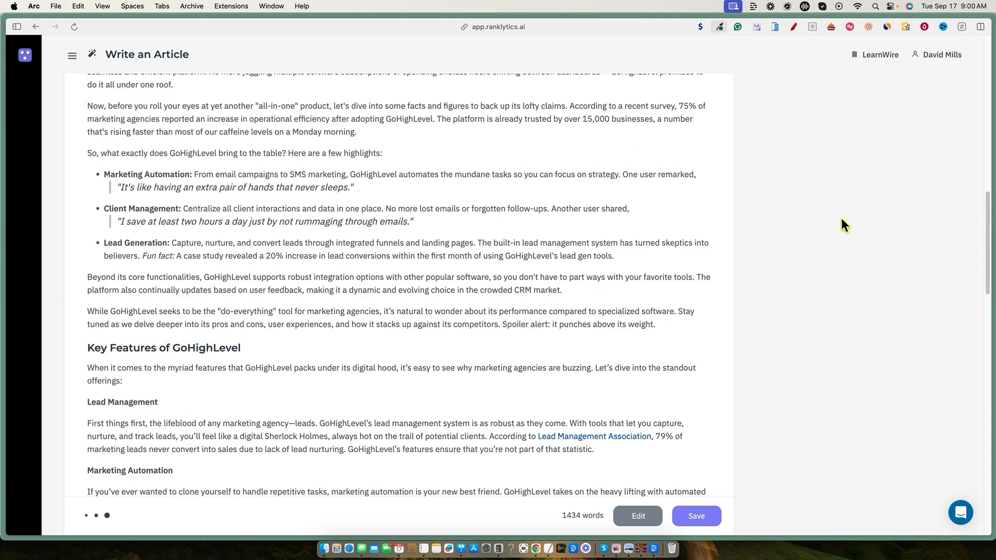
pyautogui.scroll(8, 805, 321)
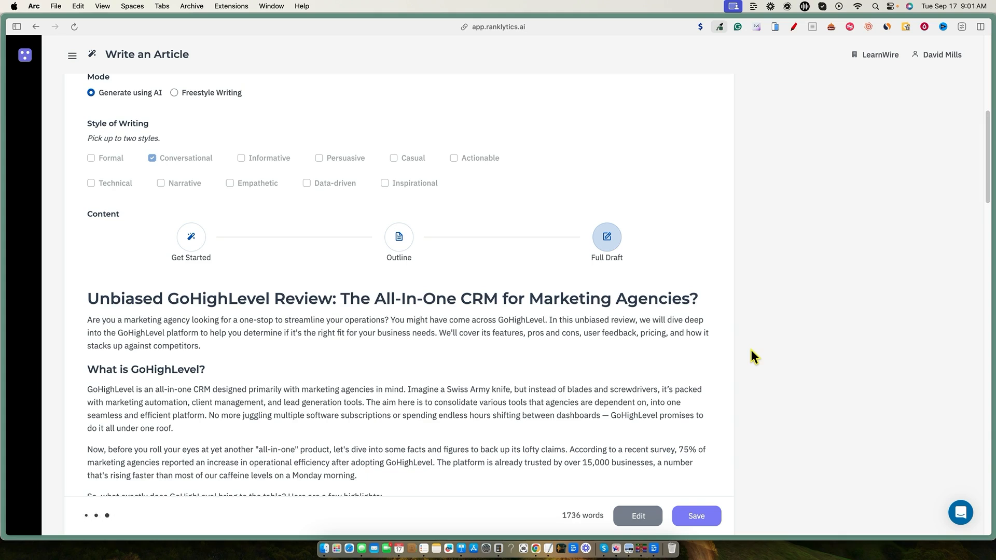
pyautogui.scroll(-1, 727, 337)
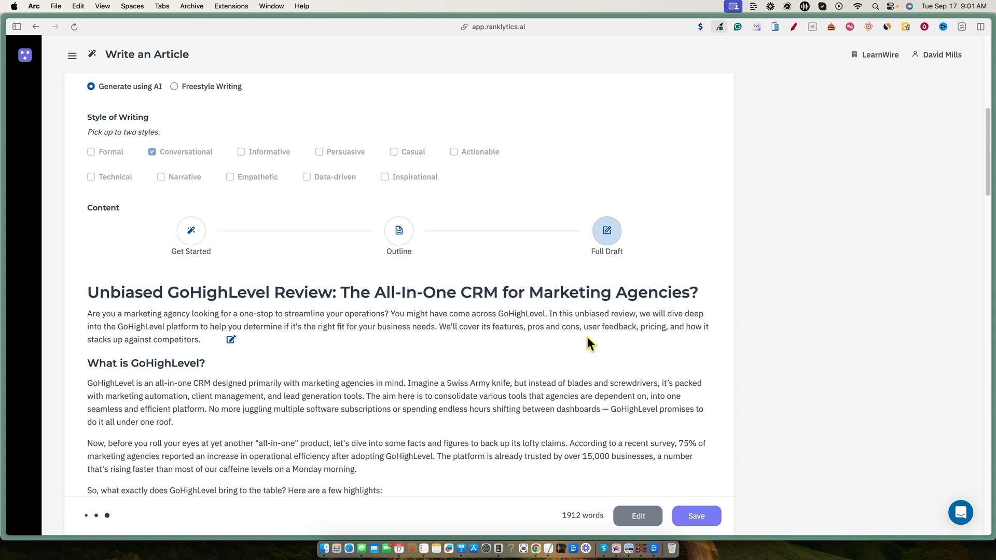
pyautogui.scroll(-3, 634, 390)
pyautogui.scroll(-14, 634, 389)
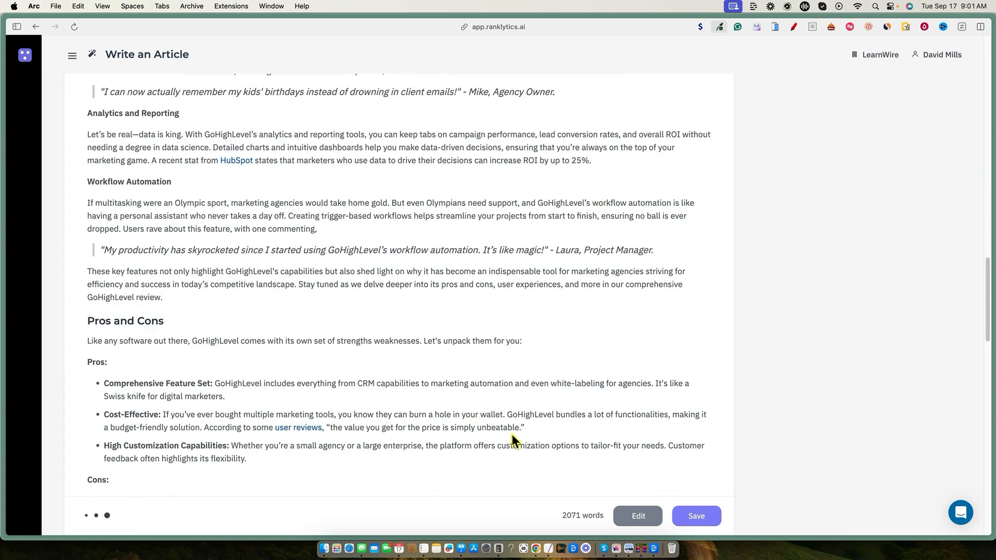
# Step: Check the finished draft's SEO score and optimization checklist, including the keyword density guidance and the semantic keyword coverage
pyautogui.scroll(-1, 512, 434)
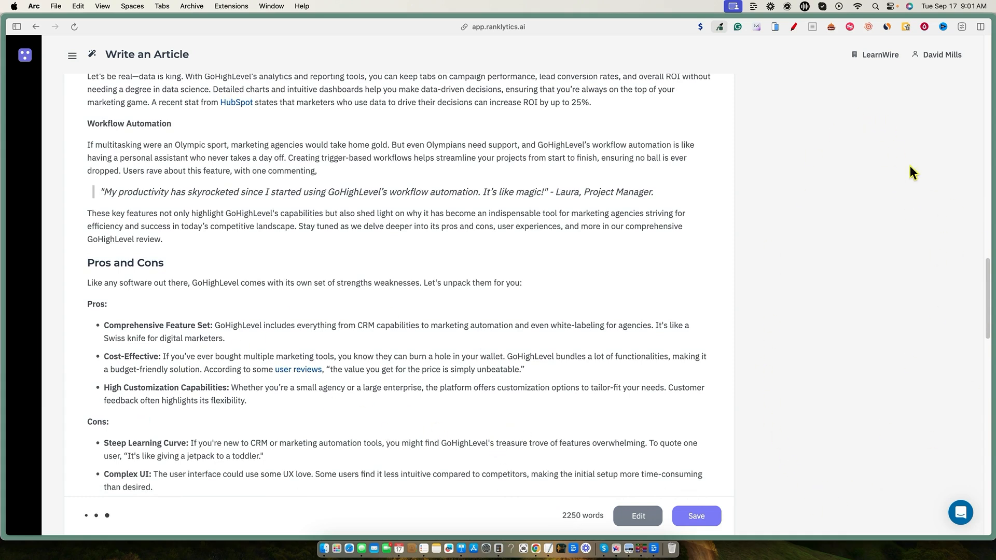
pyautogui.scroll(20, 652, 384)
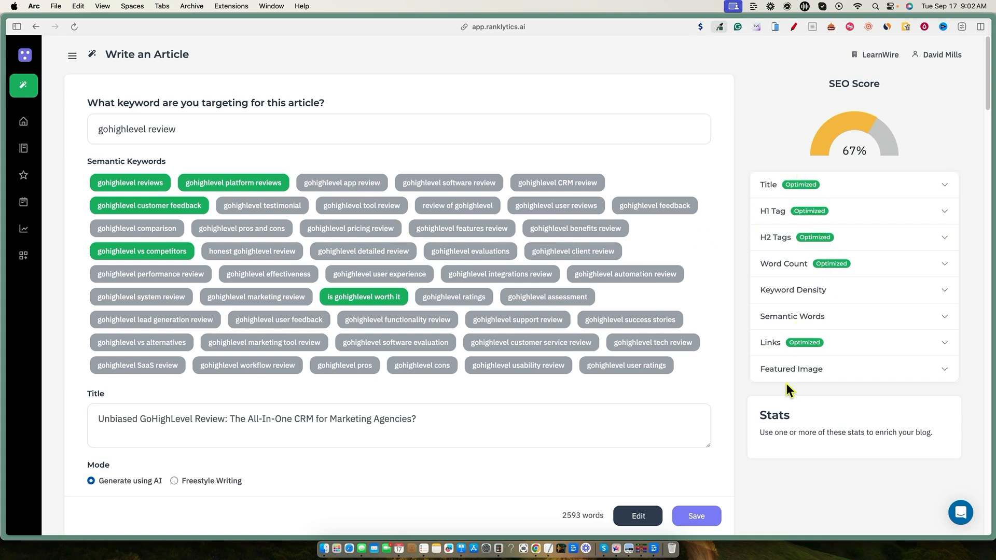
pyautogui.click(922, 300)
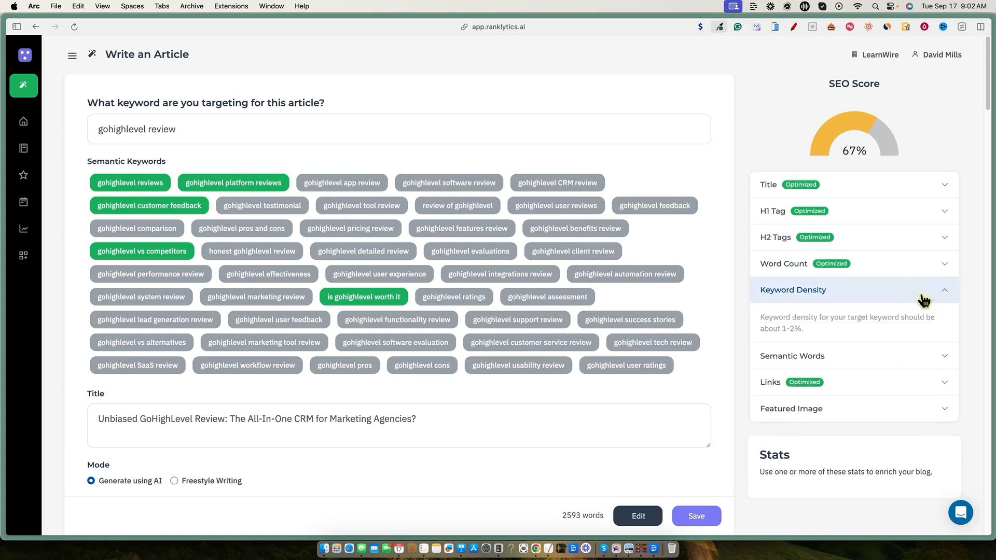
pyautogui.click(921, 294)
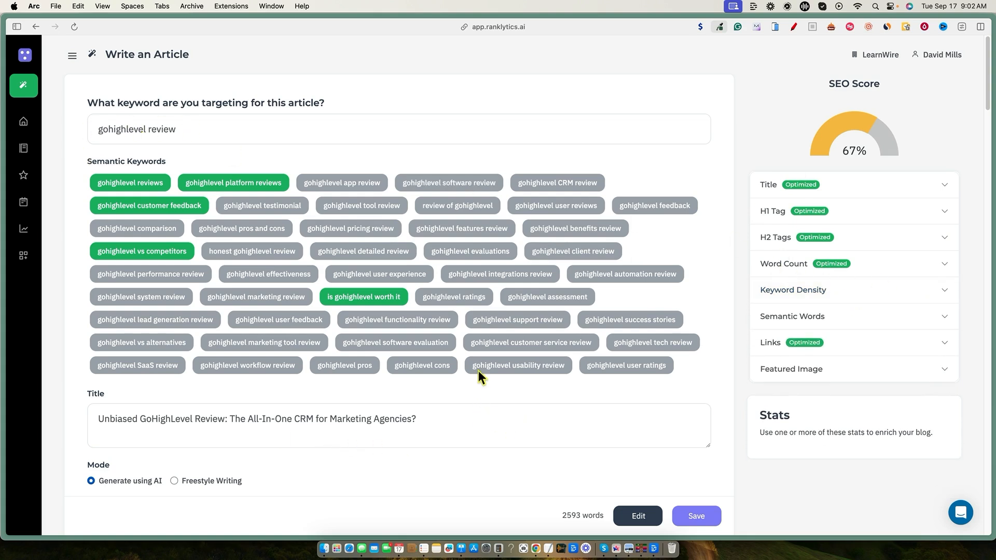
pyautogui.click(247, 369)
pyautogui.scroll(-5, 571, 451)
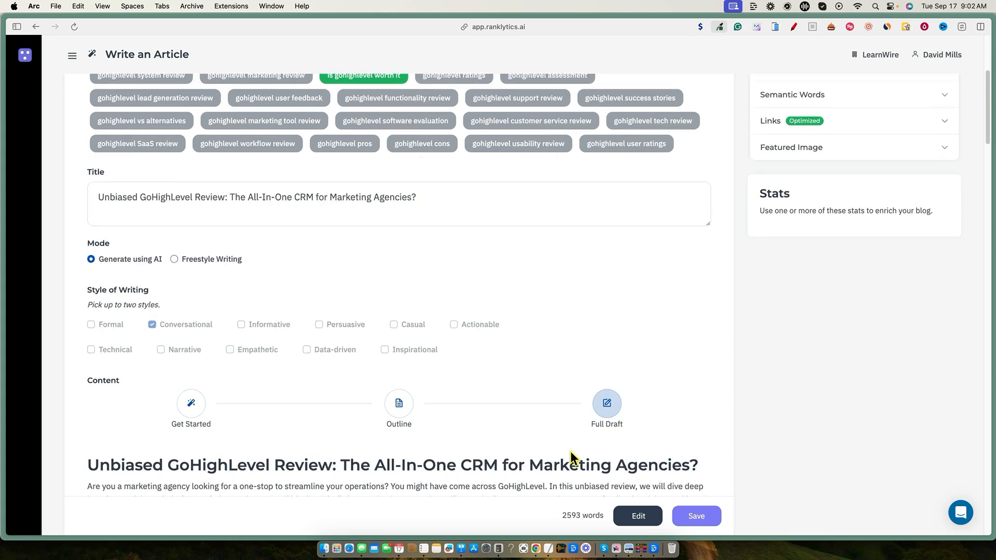
pyautogui.scroll(5, 544, 428)
pyautogui.scroll(-10, 545, 428)
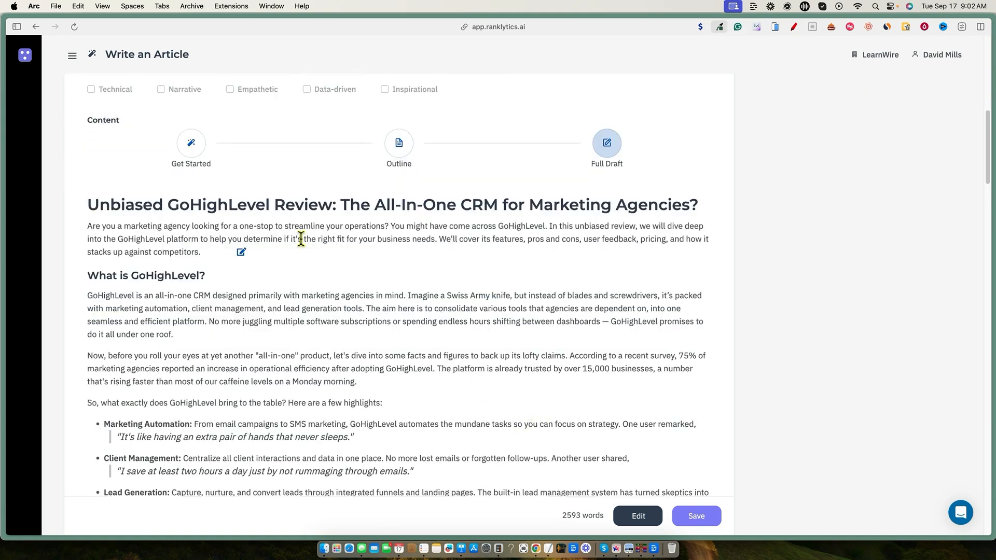
# Step: Search the article page for "gohighlevel" and step through the matches as far as the Lead Management section
pyautogui.click(388, 308)
pyautogui.click(340, 181)
pyautogui.press('super+f')
pyautogui.write('gohighlevel')
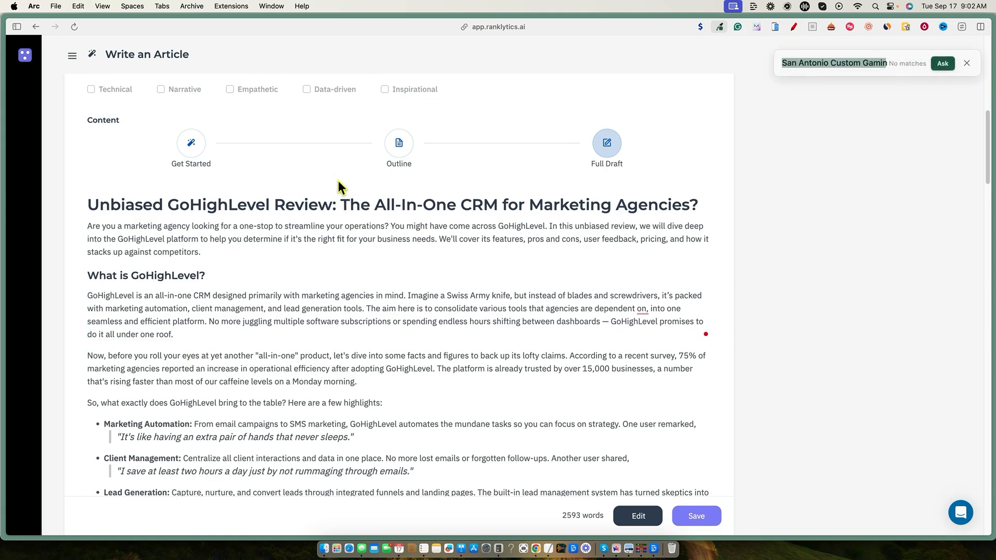
pyautogui.press('Return')
pyautogui.press('Return')
pyautogui.press('Return')
pyautogui.press('Return')
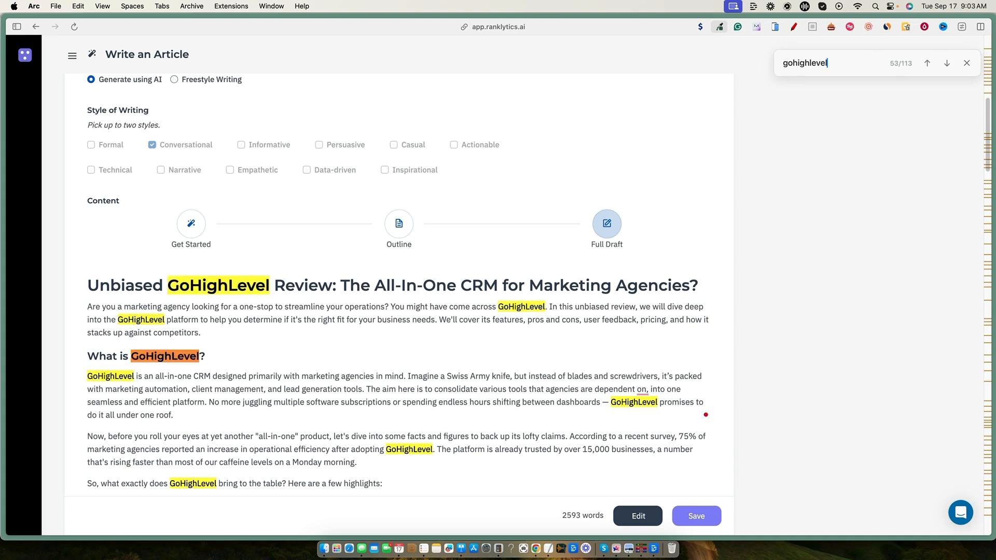
pyautogui.press('Return')
pyautogui.press('Return')
pyautogui.press('Return')
pyautogui.press('Return')
pyautogui.press('Return')
pyautogui.press('Return')
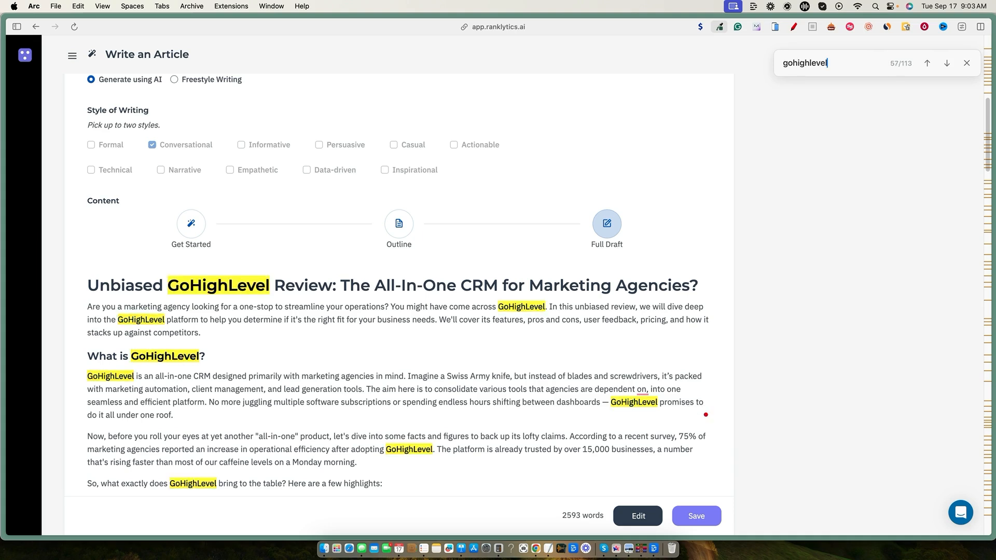
pyautogui.press('Return')
pyautogui.press('Return')
pyautogui.press('Return')
pyautogui.press('Return')
pyautogui.press('Return')
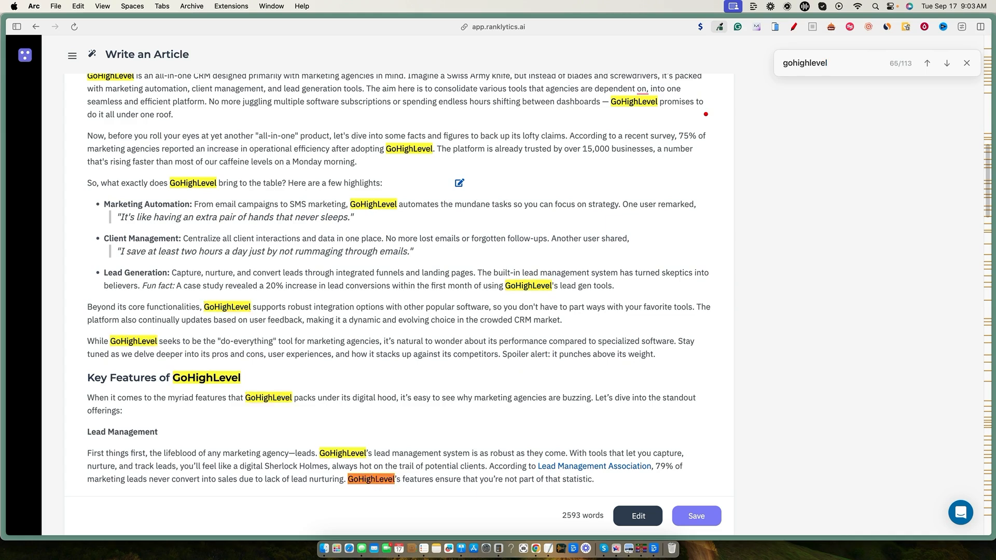
# Step: Examine how densely the highlighted keyword is spread through the draft down to the final verdict, and close the page search
pyautogui.scroll(-2, 672, 361)
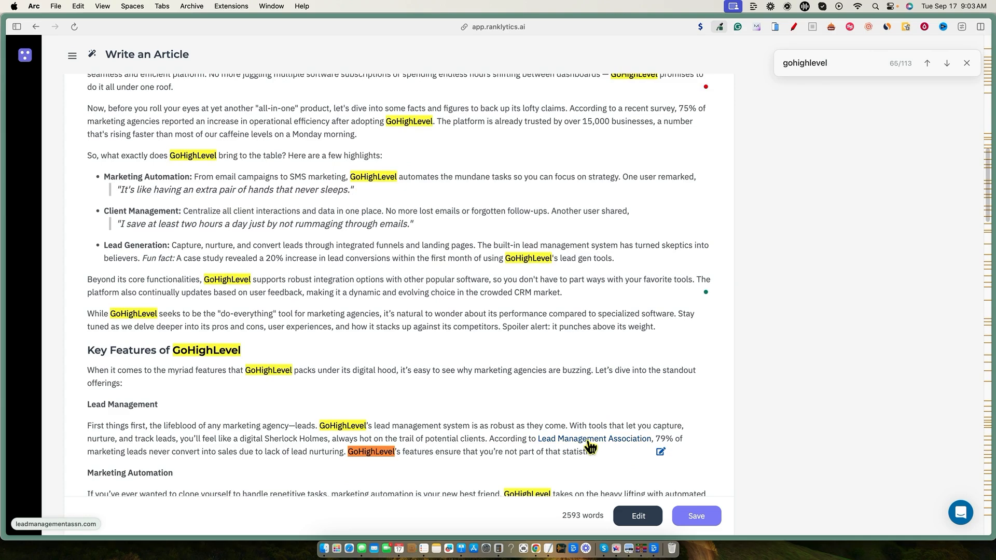
pyautogui.scroll(8, 556, 430)
pyautogui.scroll(-7, 558, 431)
pyautogui.scroll(-10, 650, 415)
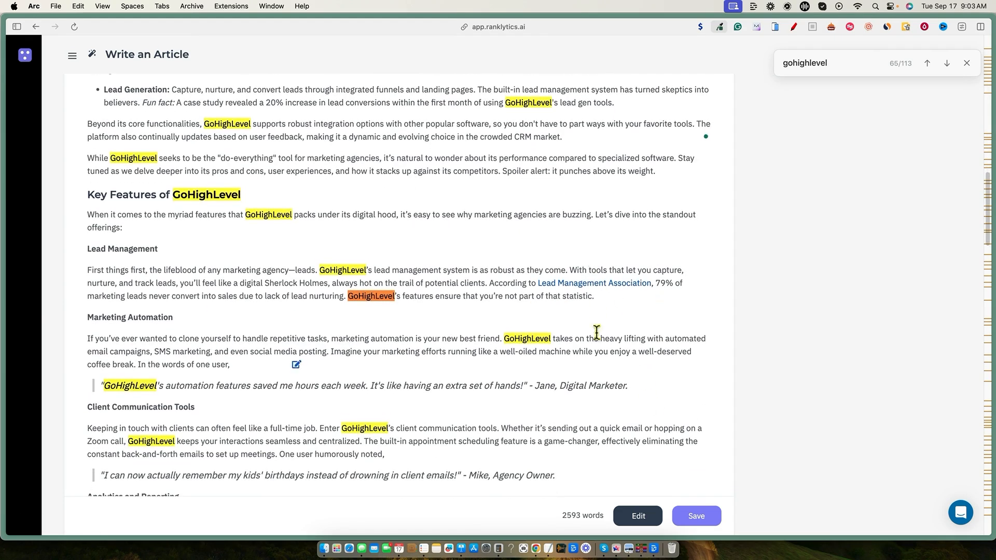
pyautogui.scroll(-3, 606, 291)
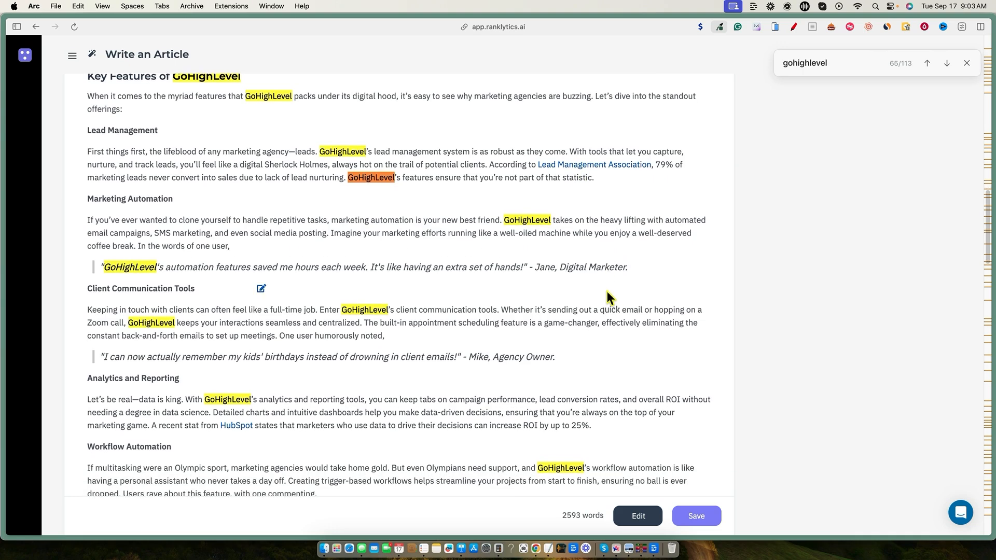
pyautogui.scroll(-20, 655, 301)
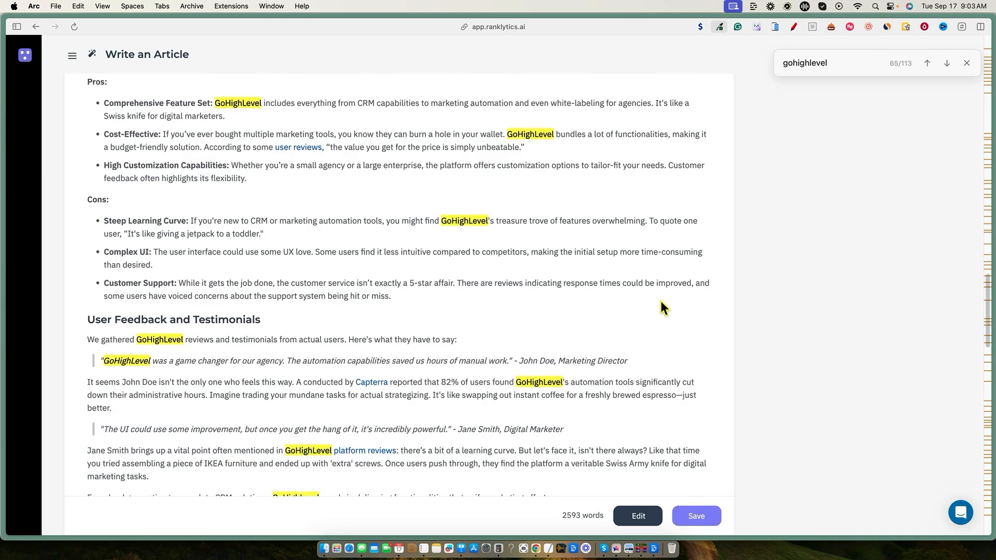
pyautogui.scroll(-15, 661, 305)
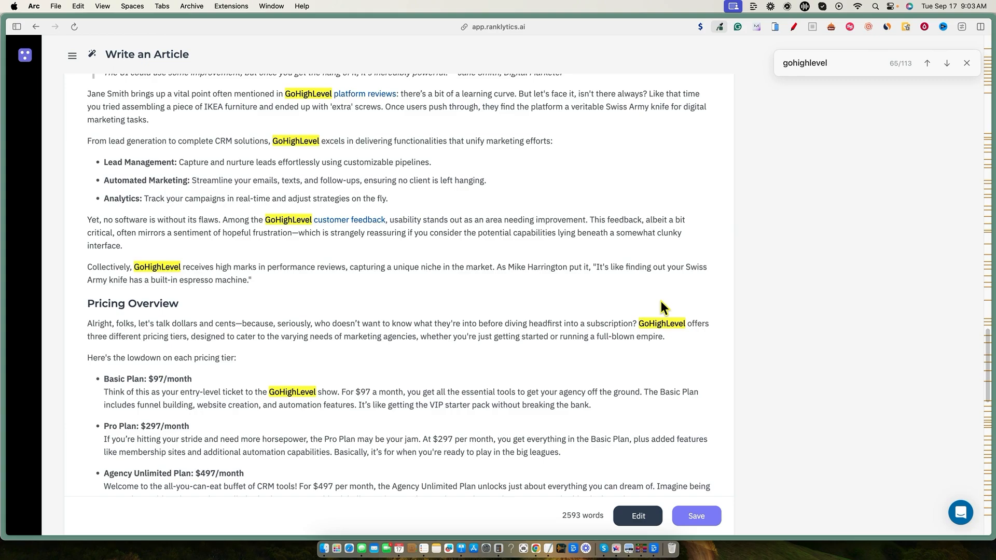
pyautogui.scroll(-19, 764, 315)
pyautogui.scroll(7, 763, 315)
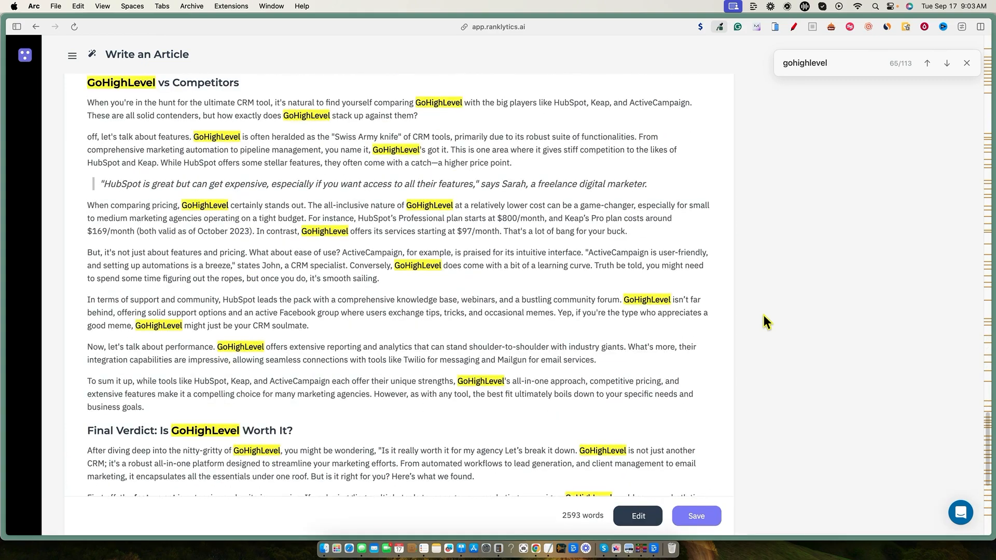
pyautogui.scroll(2, 756, 332)
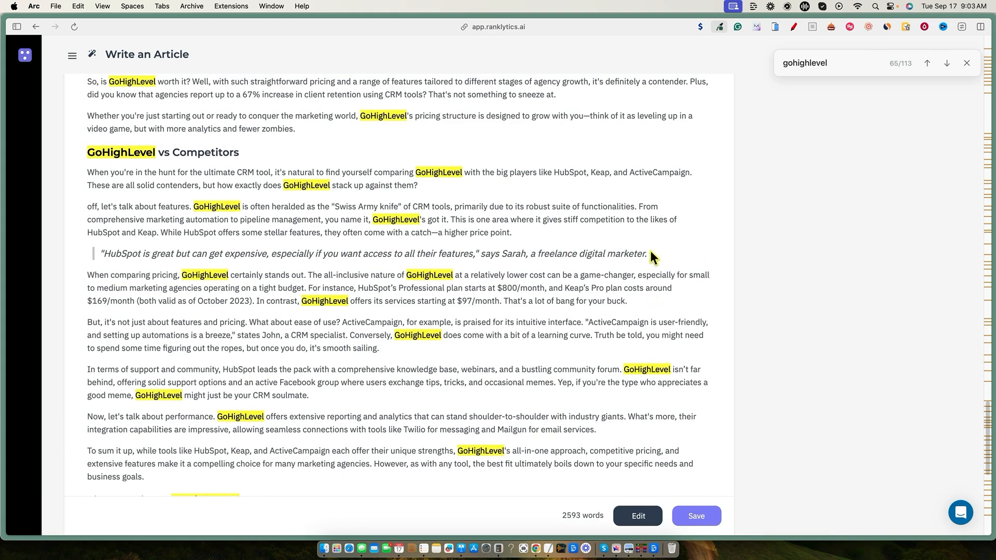
pyautogui.scroll(-6, 437, 344)
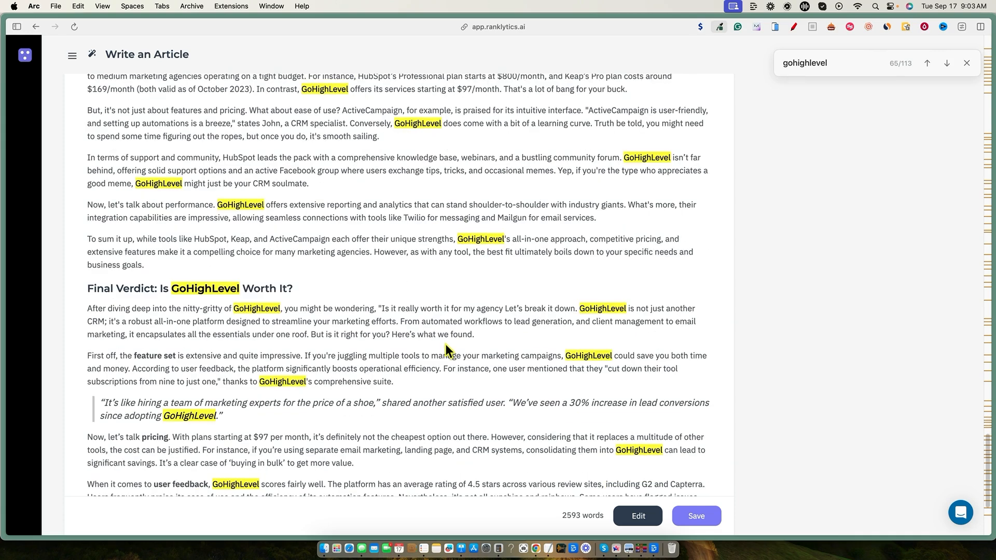
pyautogui.scroll(-3, 445, 344)
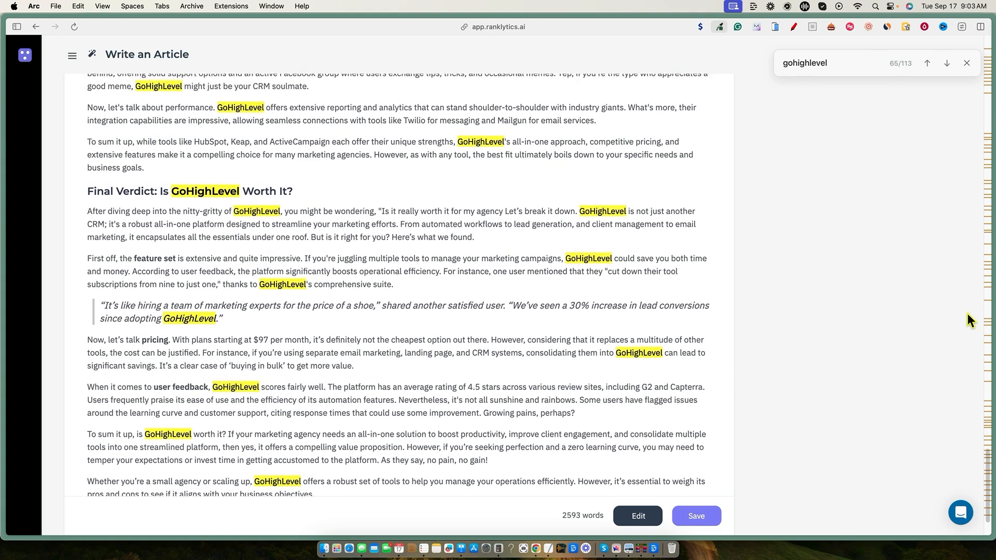
pyautogui.click(980, 306)
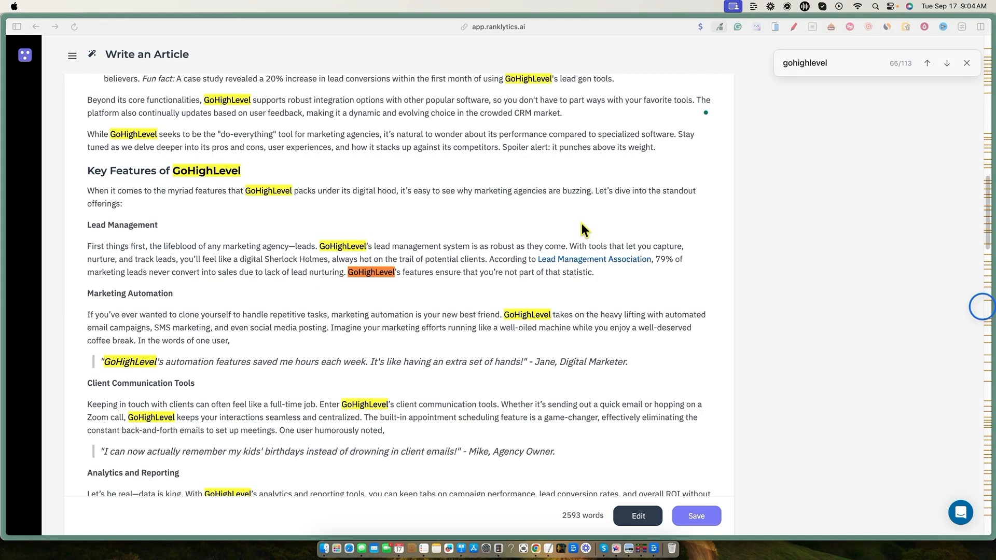
pyautogui.click(966, 62)
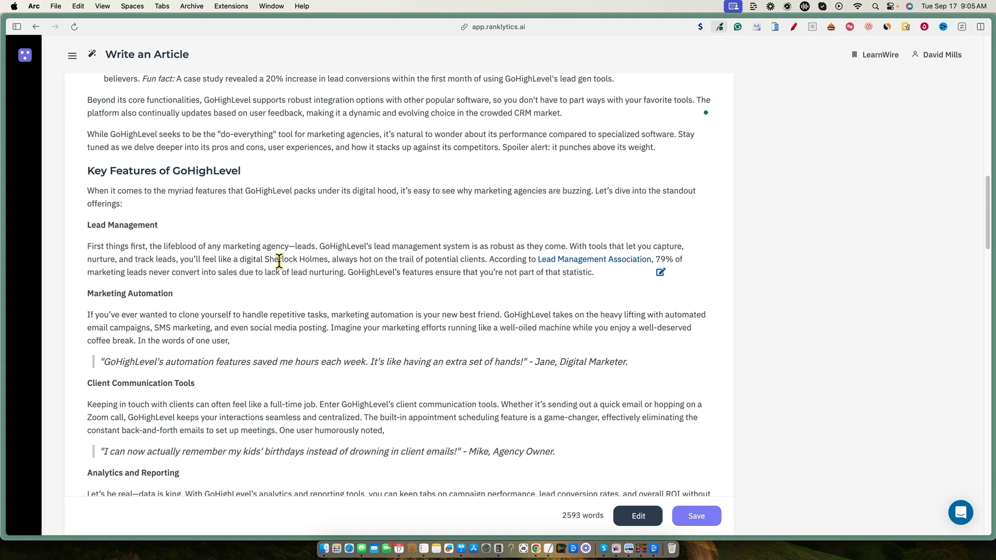
# Step: Read the key features and pros and cons sections, examining their user quotes, source links and writing style
pyautogui.scroll(-1, 393, 293)
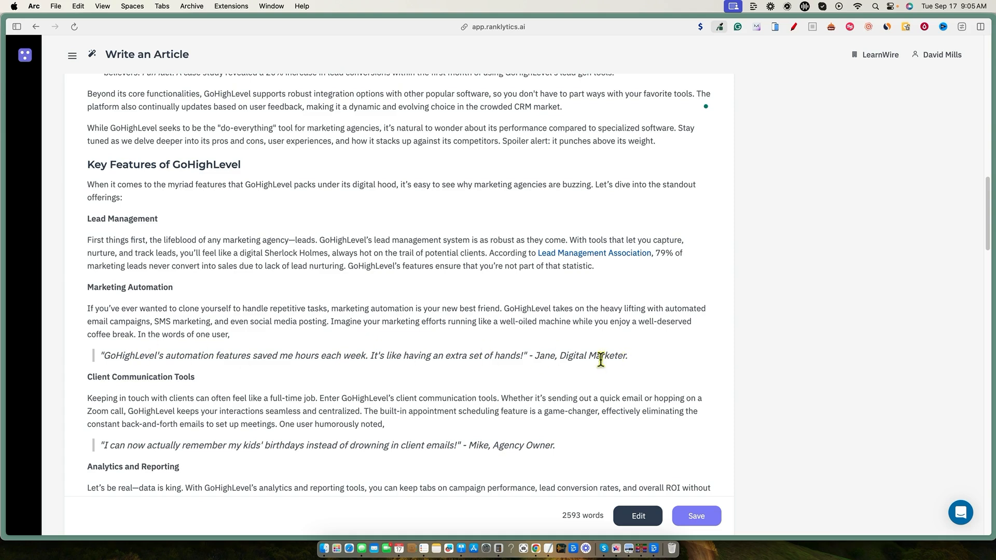
pyautogui.scroll(-2, 435, 335)
pyautogui.scroll(-6, 435, 335)
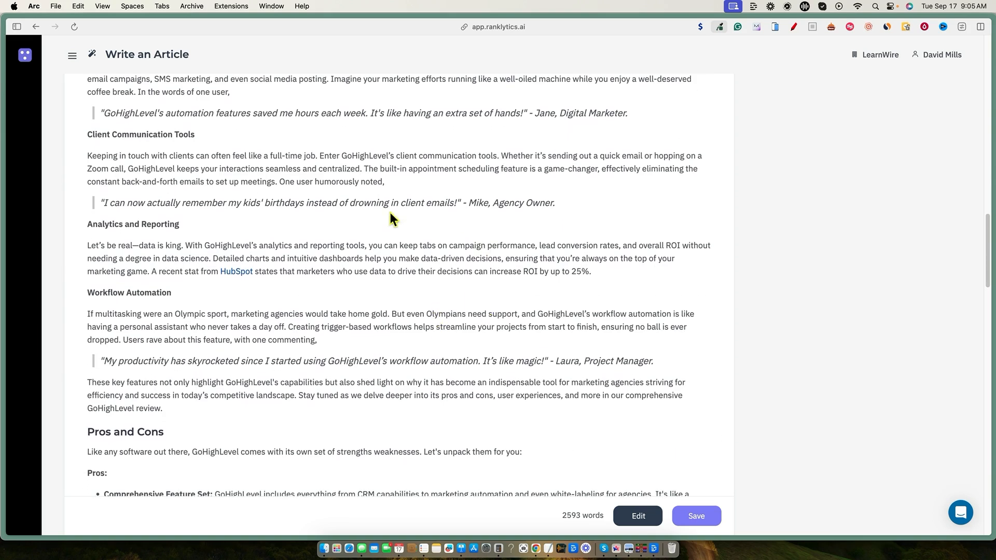
pyautogui.scroll(-2, 335, 319)
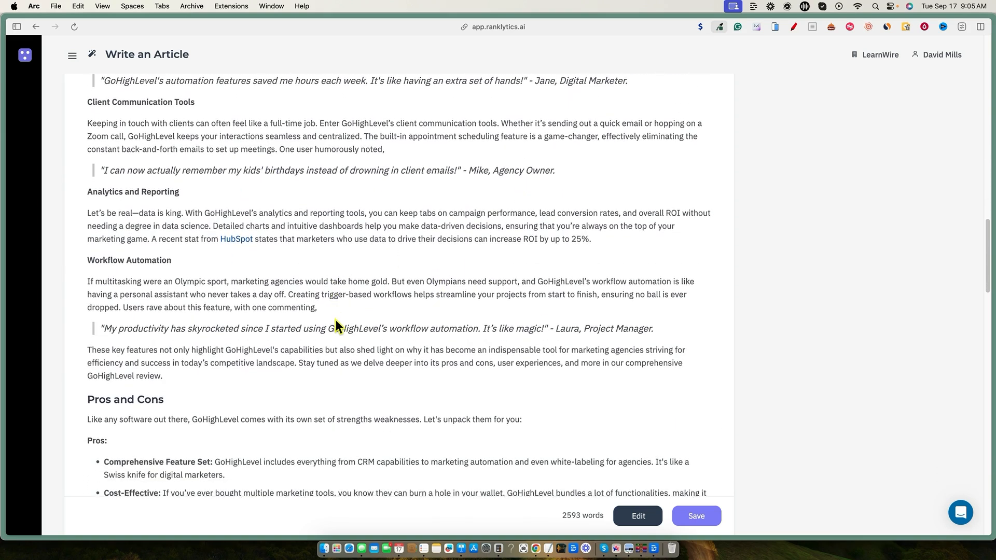
pyautogui.scroll(-2, 347, 313)
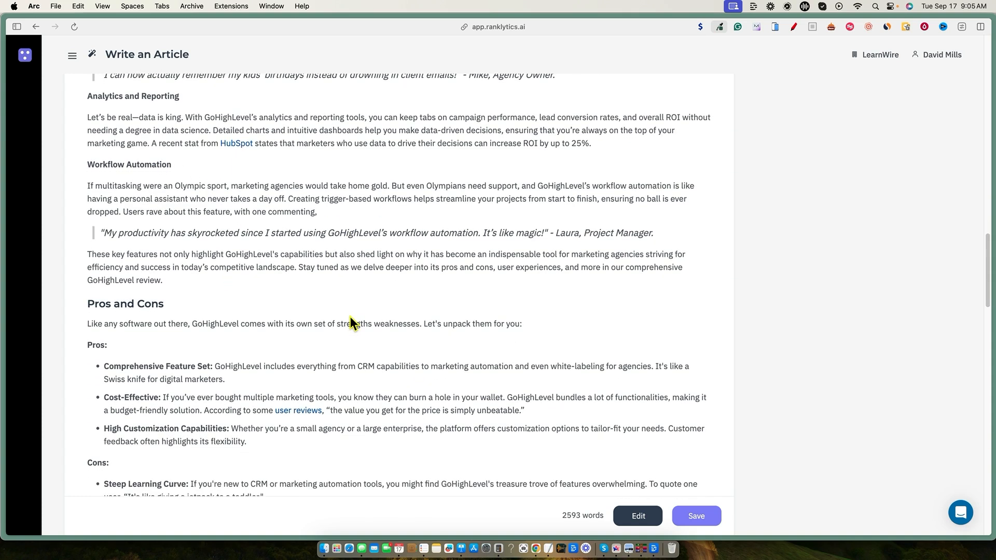
pyautogui.scroll(-5, 350, 321)
pyautogui.scroll(-1, 281, 288)
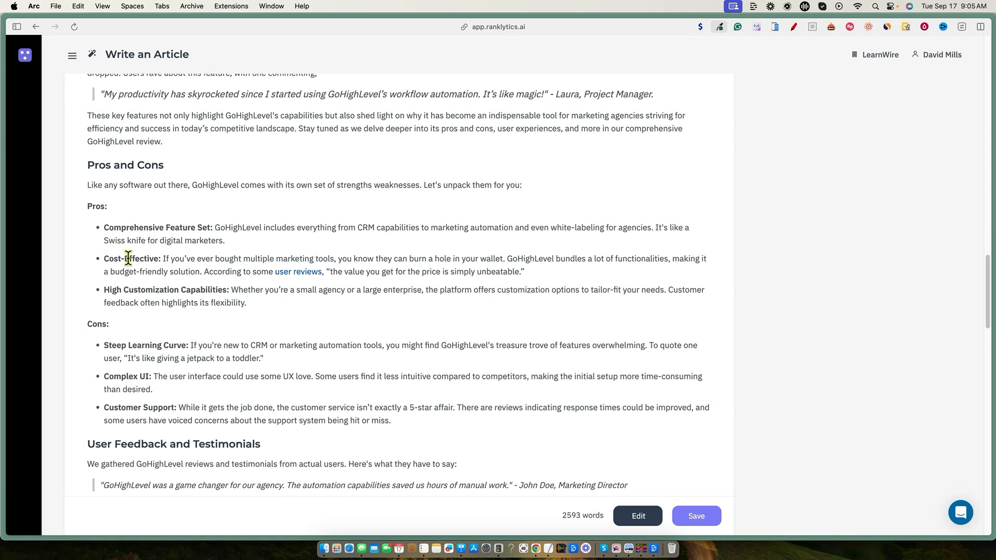
pyautogui.scroll(-1, 193, 328)
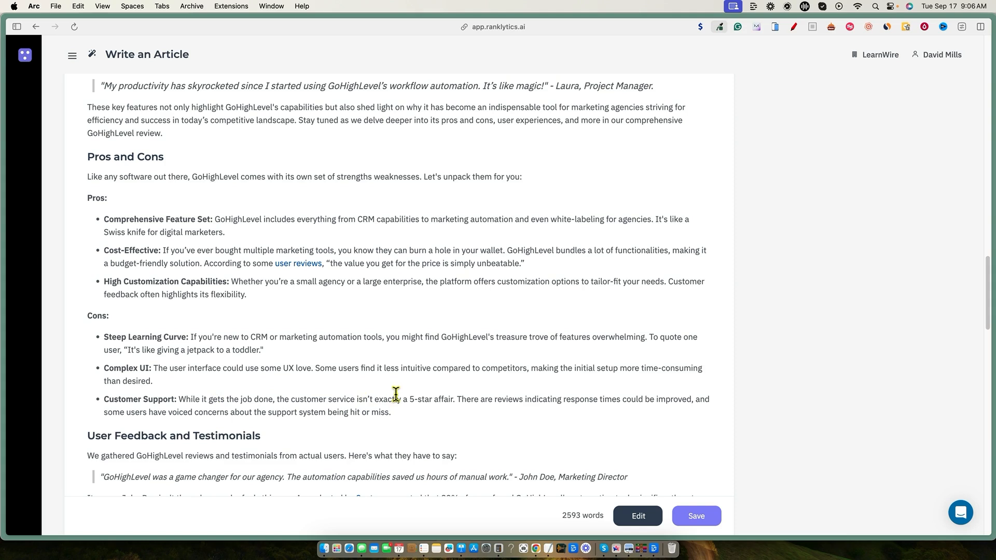
# Step: Read the user feedback, pricing overview, competitor comparison and final verdict sections through to the end of the article
pyautogui.scroll(-5, 386, 384)
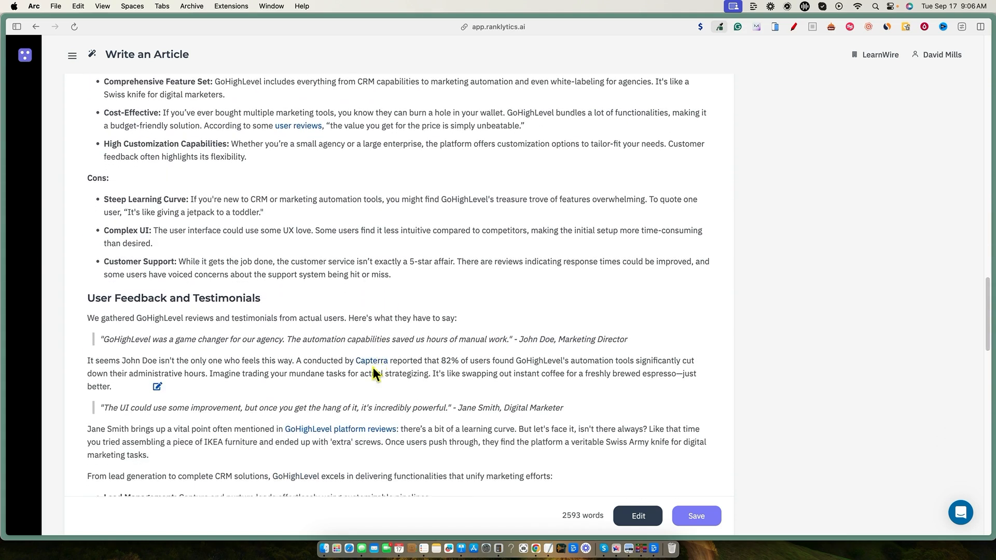
pyautogui.scroll(-5, 244, 373)
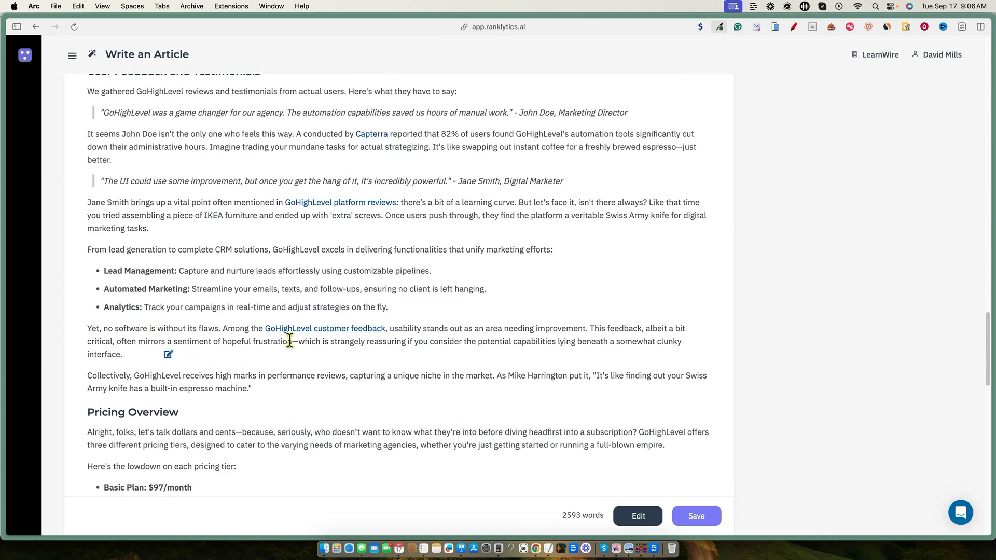
pyautogui.scroll(-5, 459, 299)
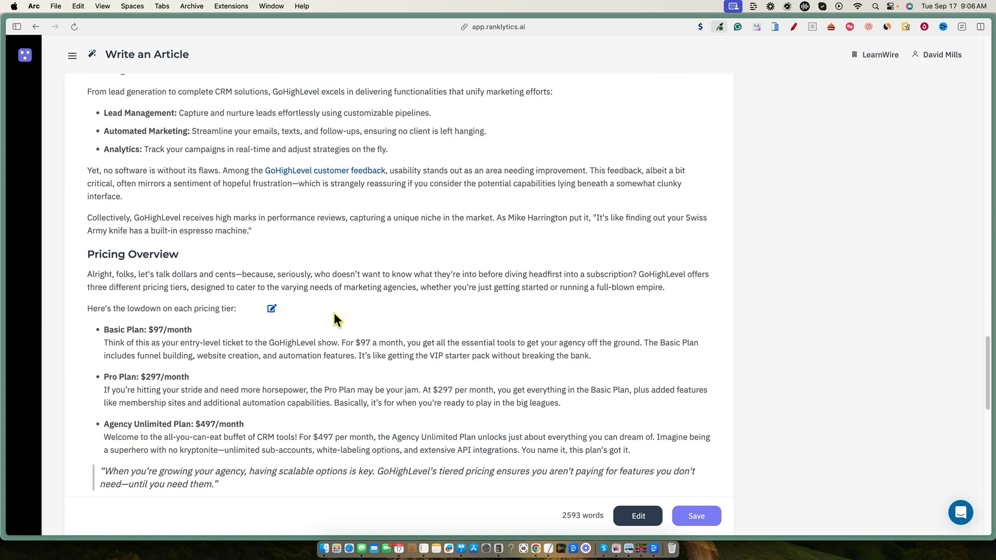
pyautogui.scroll(-3, 192, 316)
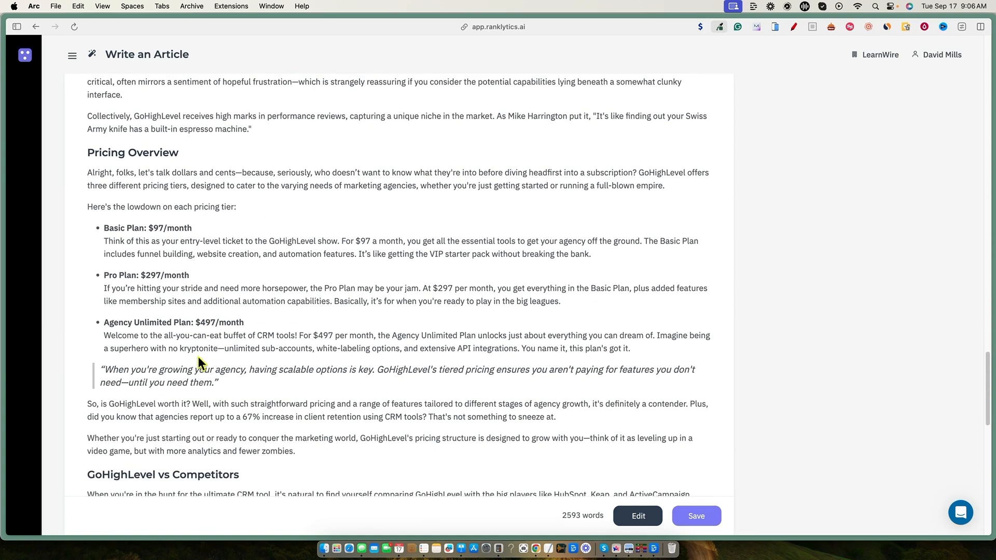
pyautogui.scroll(-10, 289, 370)
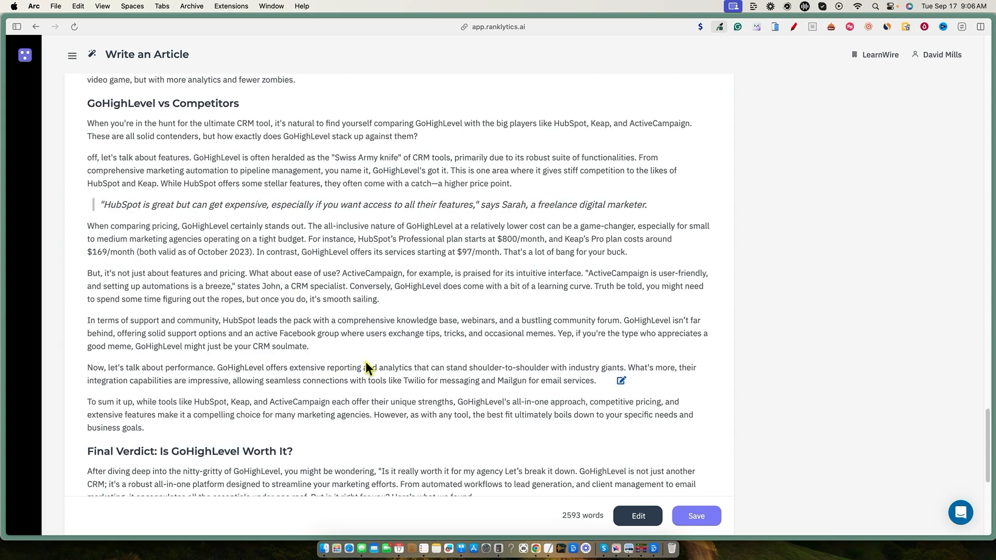
pyautogui.scroll(-8, 433, 362)
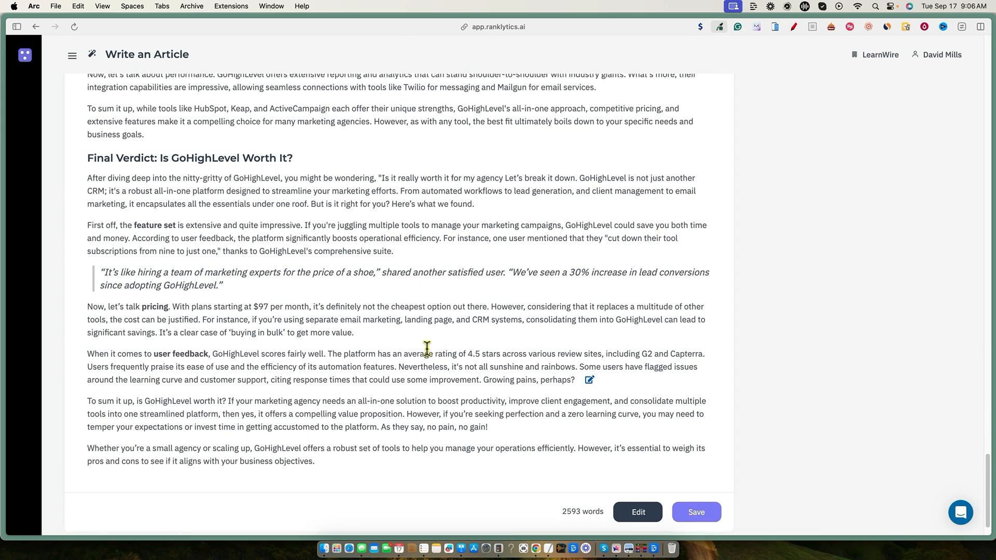
pyautogui.scroll(-2, 426, 348)
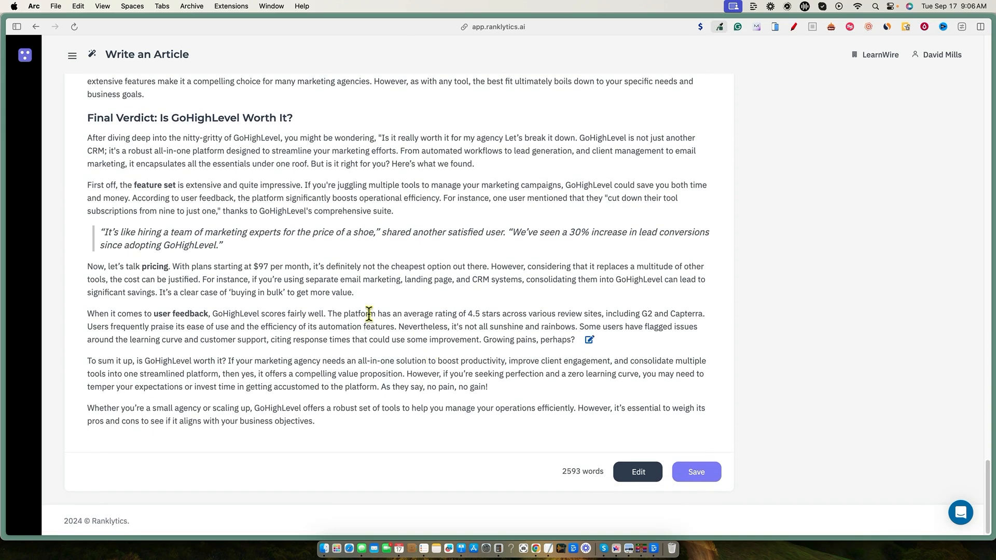
pyautogui.moveTo(368, 313); pyautogui.dragTo(666, 384)
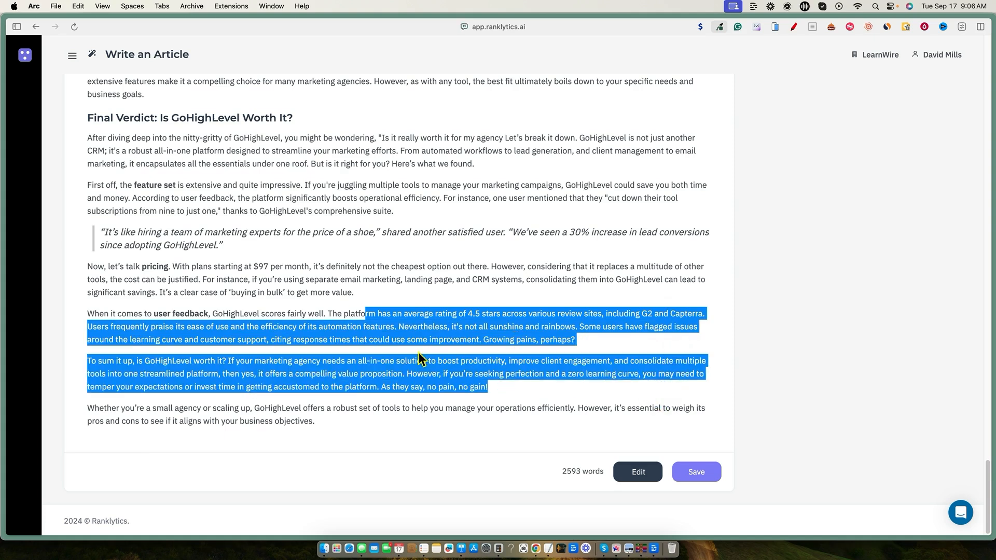
# Step: Check the final verdict's user rating claim against the star breakdown on HighLevel's G2 reviews page, and return to the article draft
pyautogui.click(454, 280)
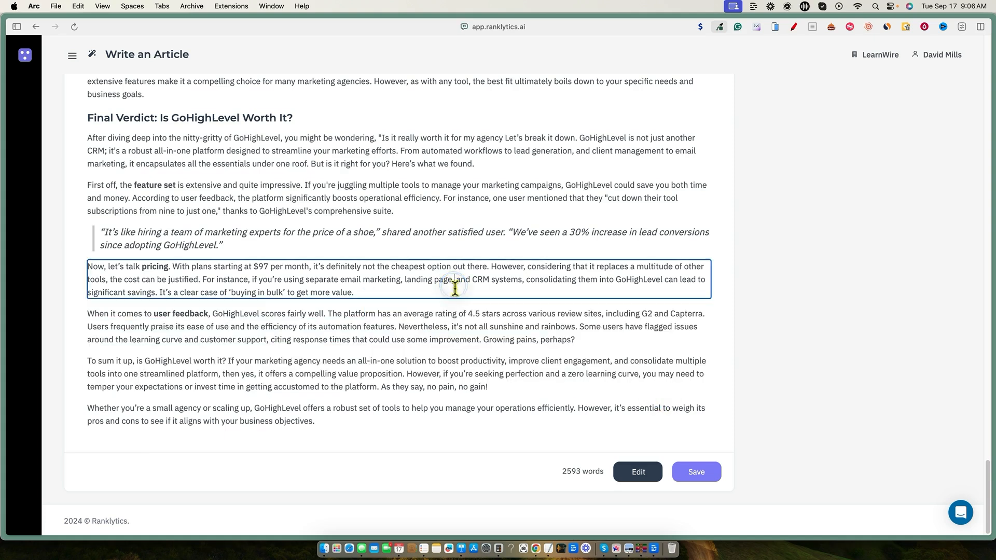
pyautogui.doubleClick(214, 313)
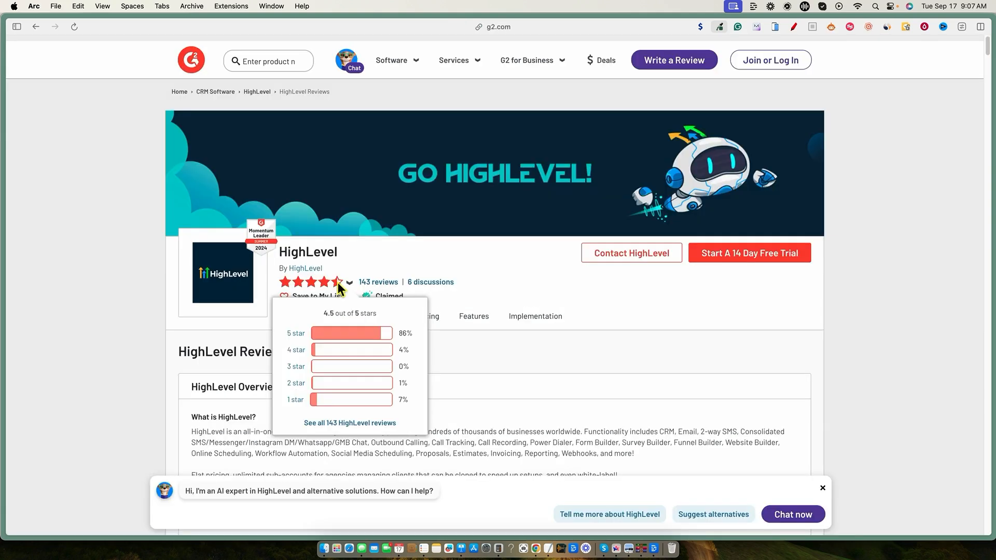
pyautogui.hotkey('ctrl', 'Tab')
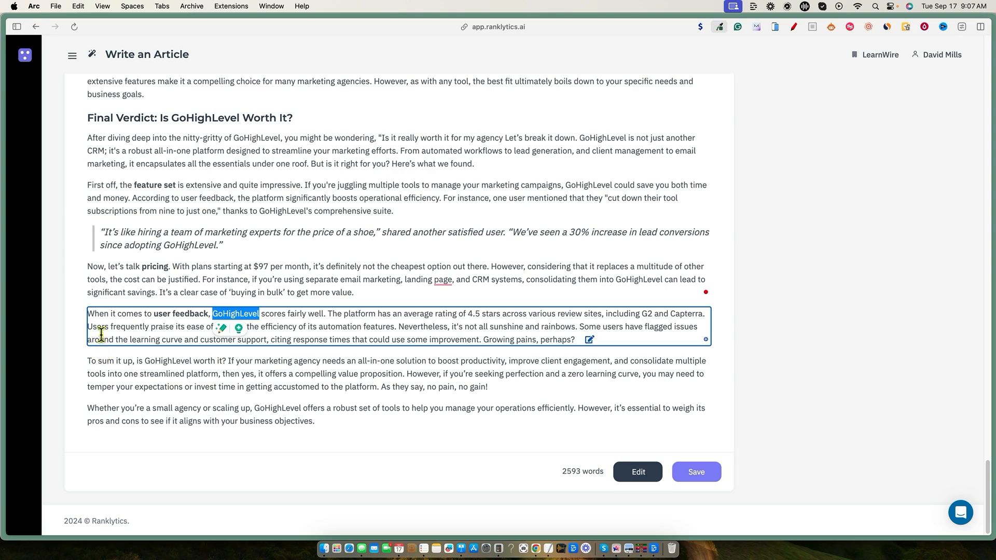
pyautogui.click(134, 359)
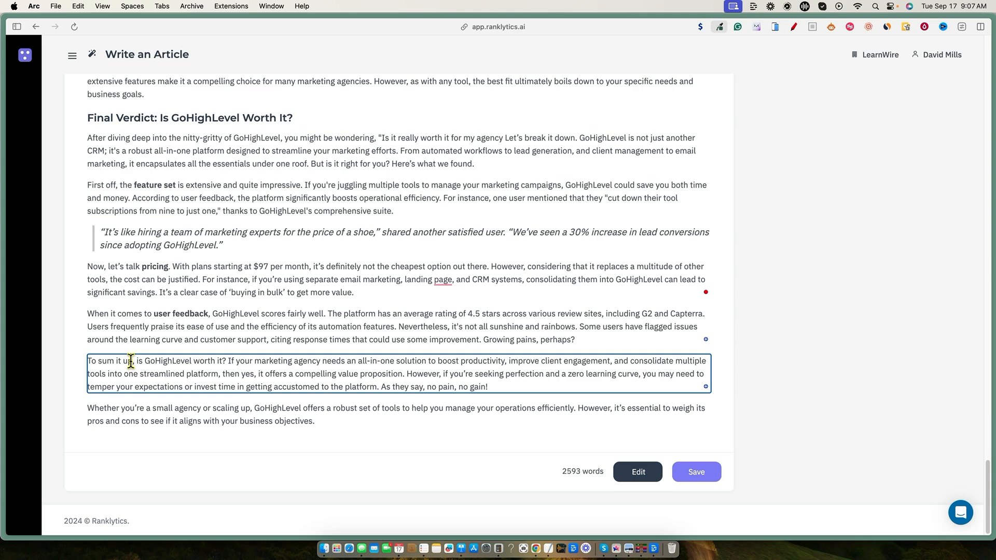
# Step: Review the draft backwards from the final verdict through user feedback and key features to the introductory highlights
pyautogui.moveTo(390, 376)
pyautogui.scroll(15, 616, 337)
pyautogui.scroll(20, 616, 342)
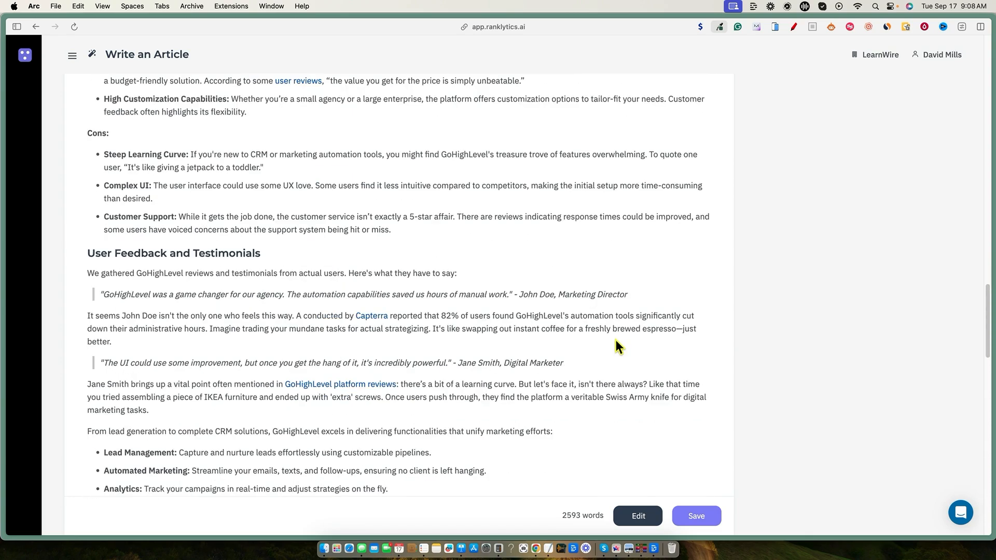
pyautogui.scroll(3, 487, 398)
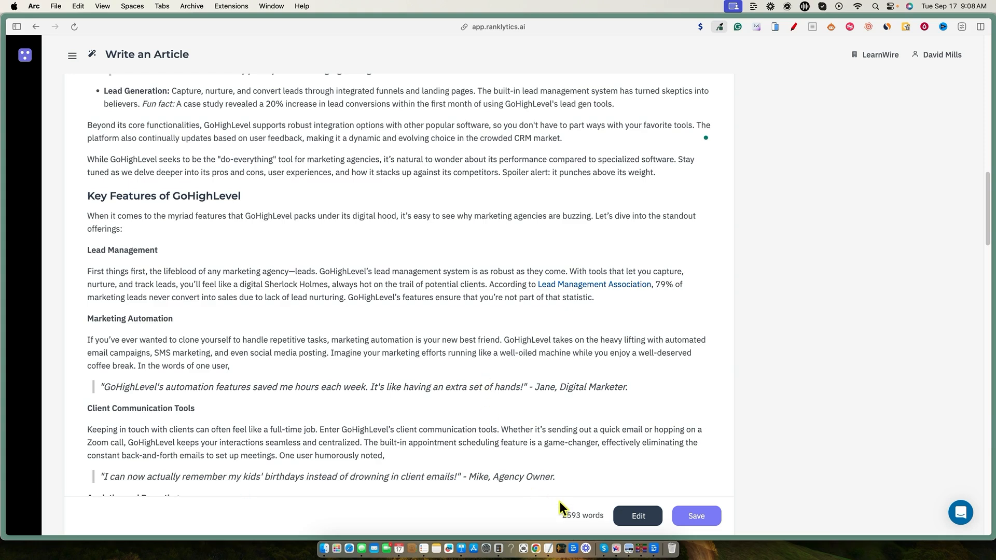
pyautogui.scroll(5, 440, 386)
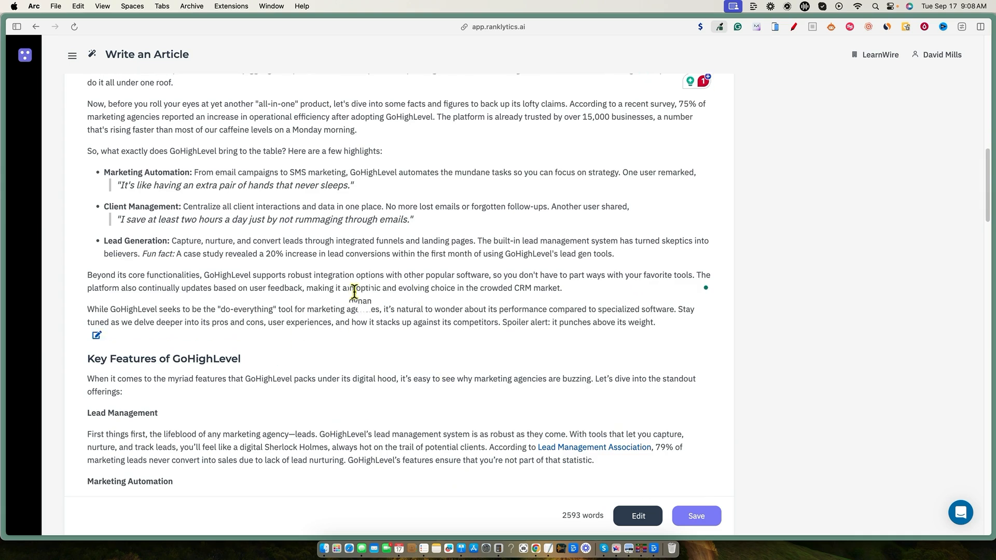
# Step: Try inline editing of the second paragraph under "What is GoHighLevel?" and save the article
pyautogui.scroll(5, 332, 380)
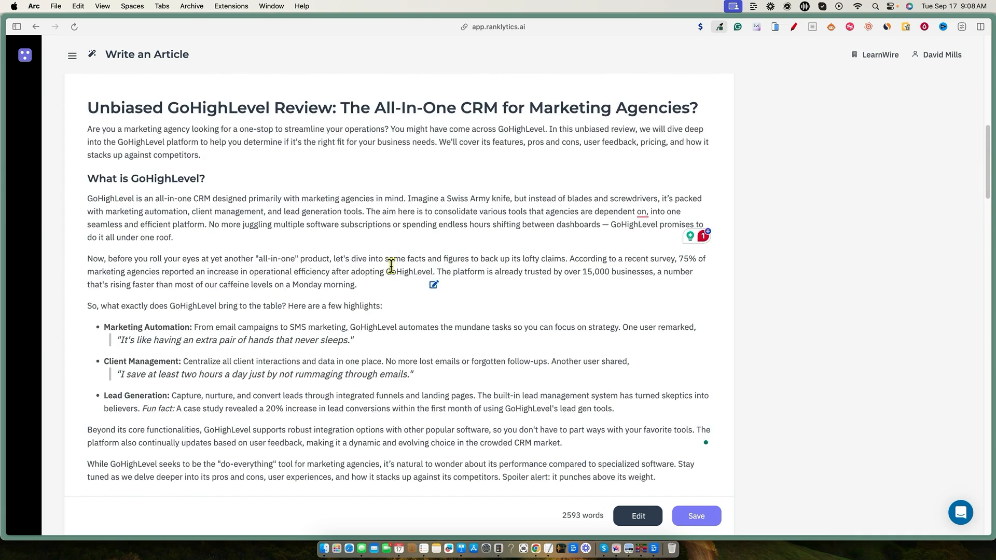
pyautogui.click(391, 269)
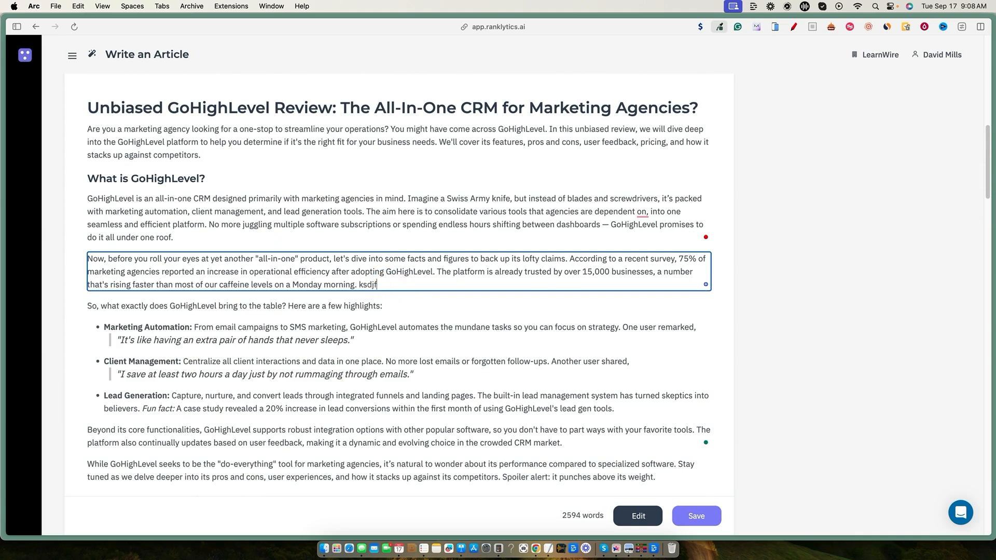
pyautogui.click(698, 517)
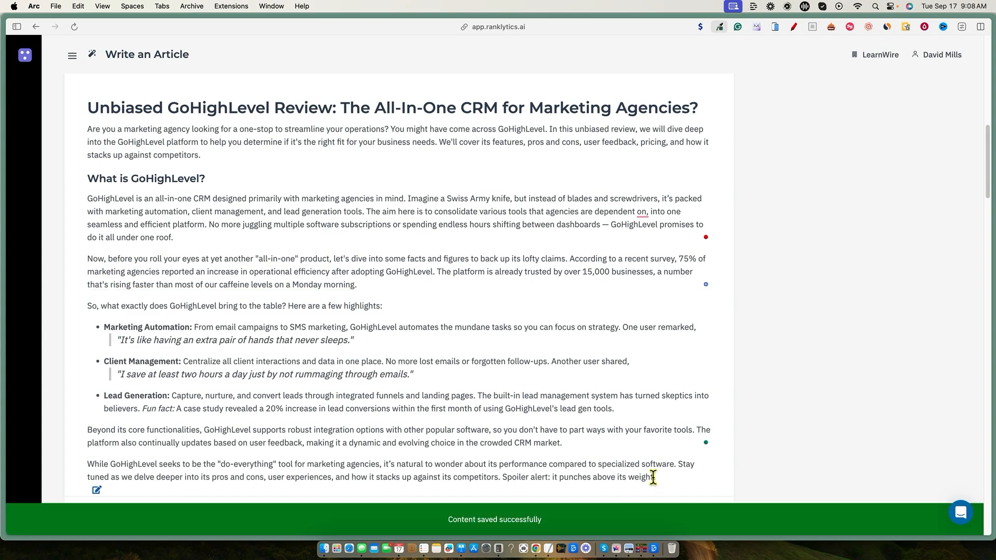
# Step: Open the article in the full content editor and check its image insertion options without adding an image
pyautogui.scroll(-20, 699, 428)
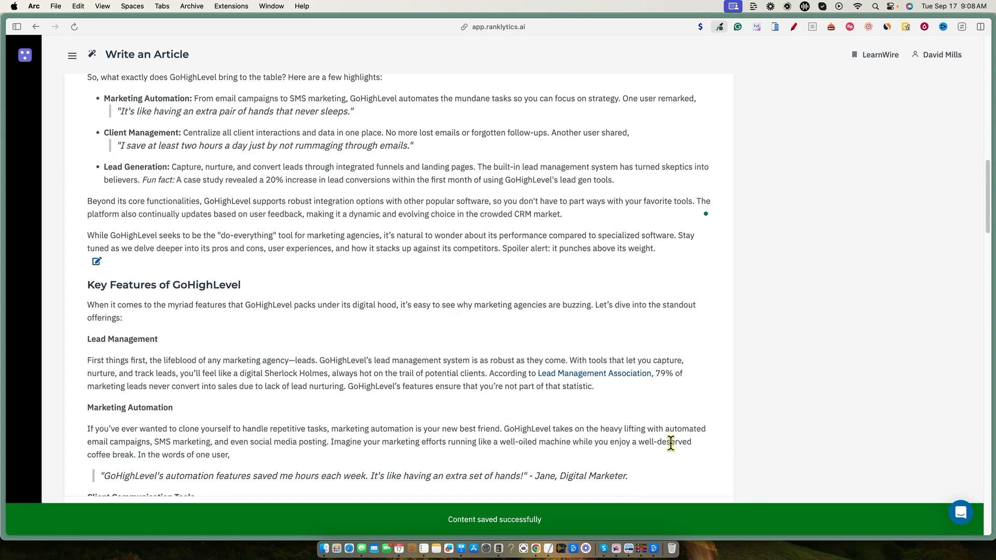
pyautogui.click(642, 471)
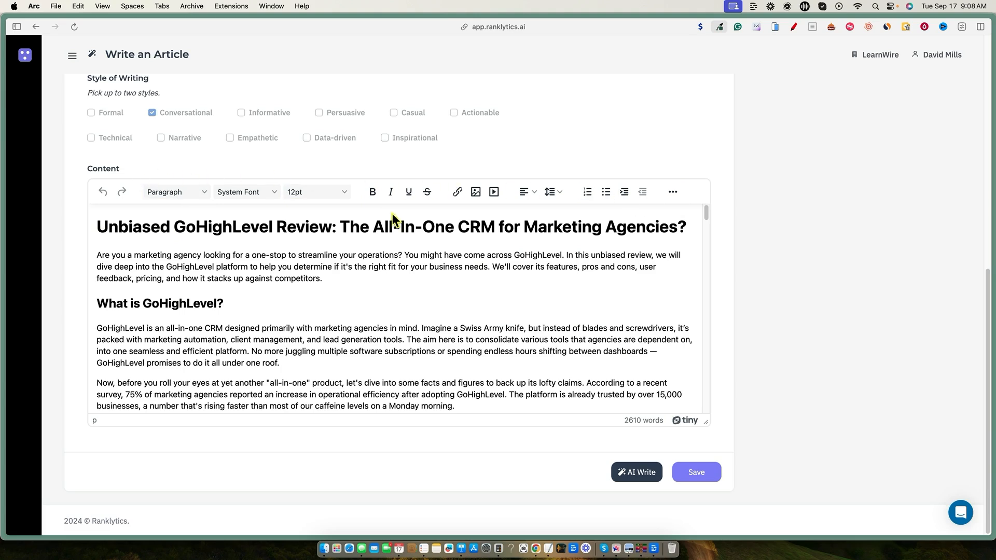
pyautogui.click(475, 193)
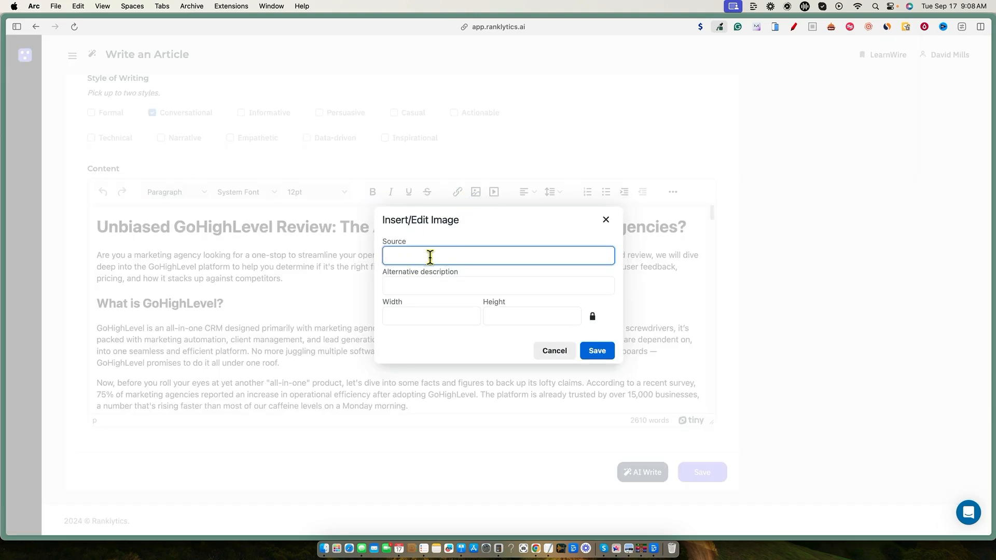
pyautogui.click(606, 219)
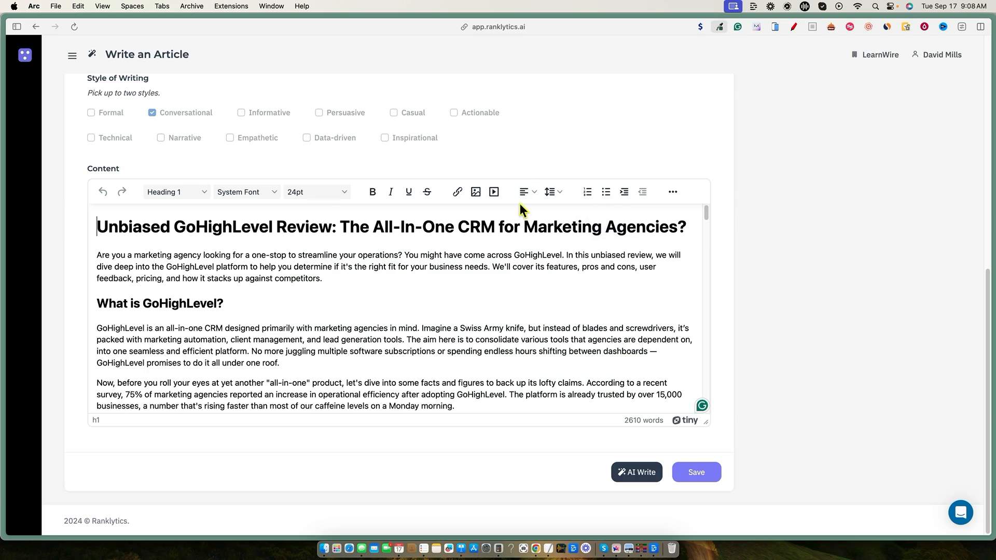
# Step: Generate an additional AI-written passage at the start of the article content and save the article
pyautogui.scroll(-20, 389, 334)
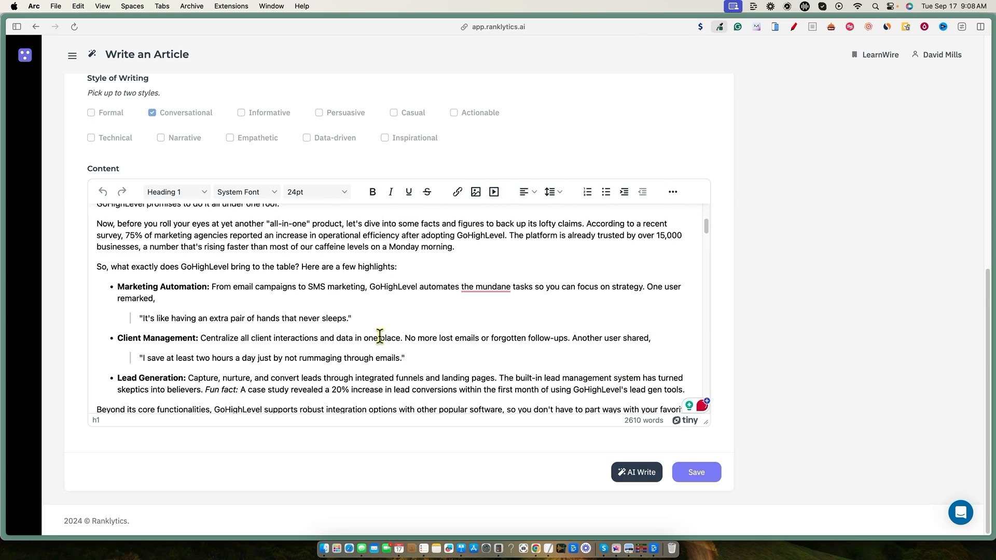
pyautogui.scroll(-15, 372, 337)
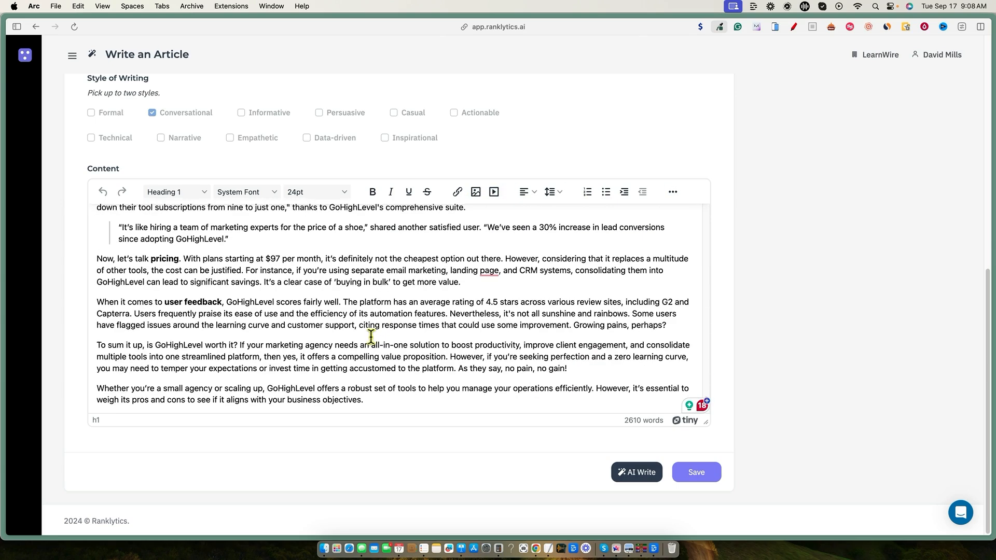
pyautogui.scroll(20, 363, 337)
pyautogui.click(805, 378)
pyautogui.click(810, 310)
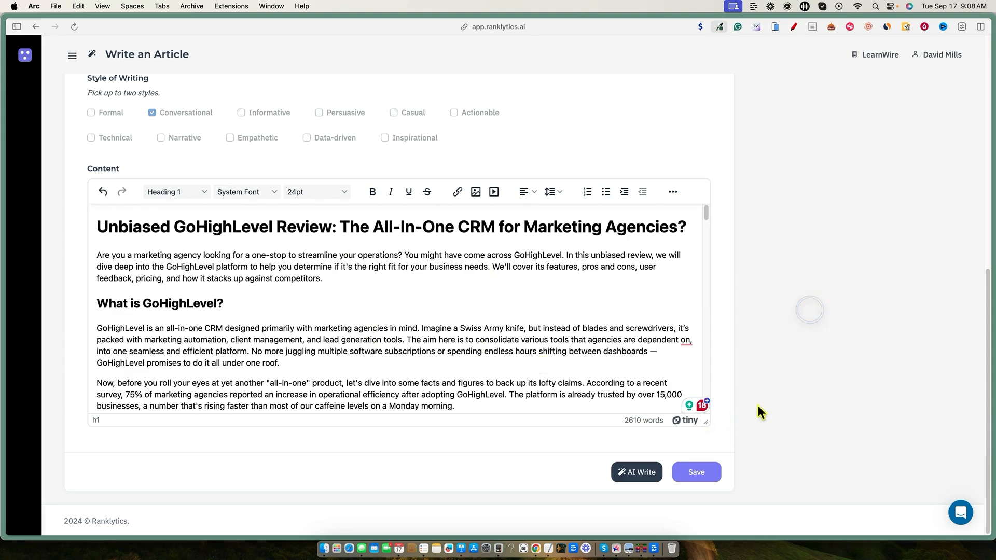
pyautogui.click(636, 478)
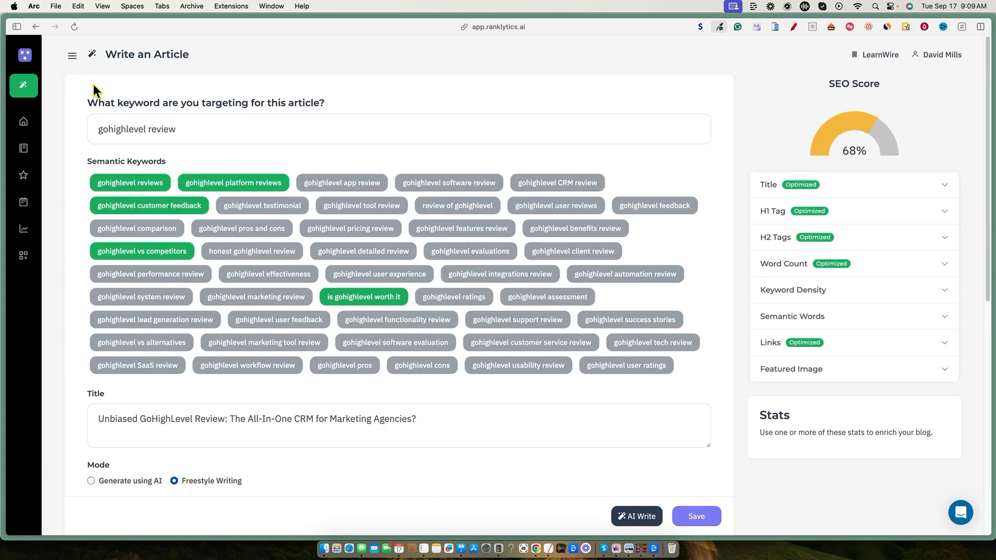
pyautogui.click(696, 516)
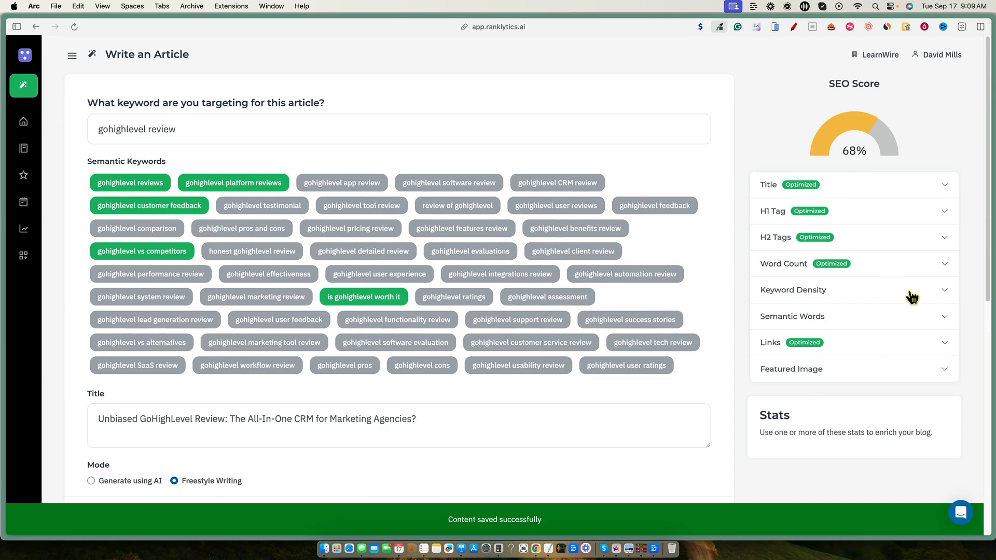
# Step: Copy the target keyword "gohighlevel review" onto the blank line above the article's main heading and save the article
pyautogui.click(934, 293)
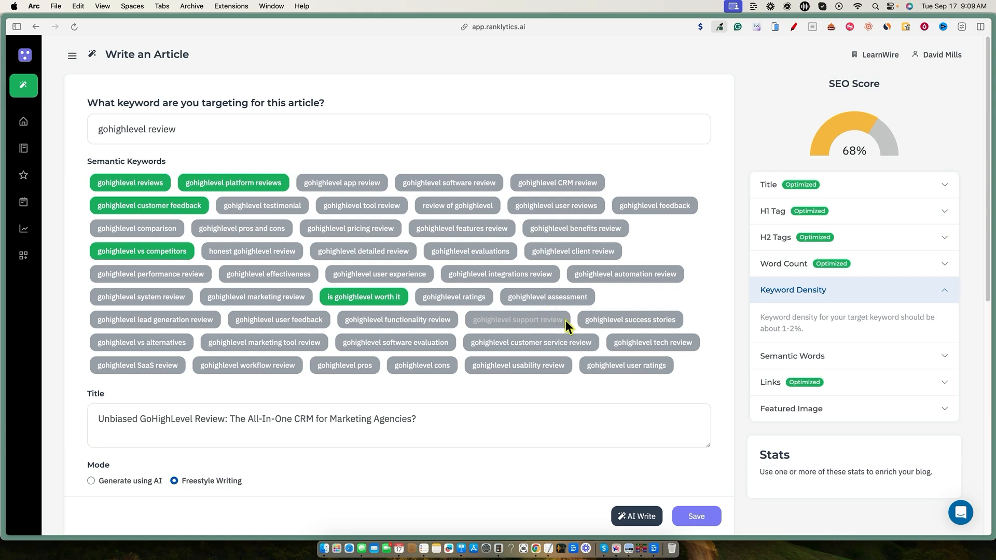
pyautogui.click(197, 126)
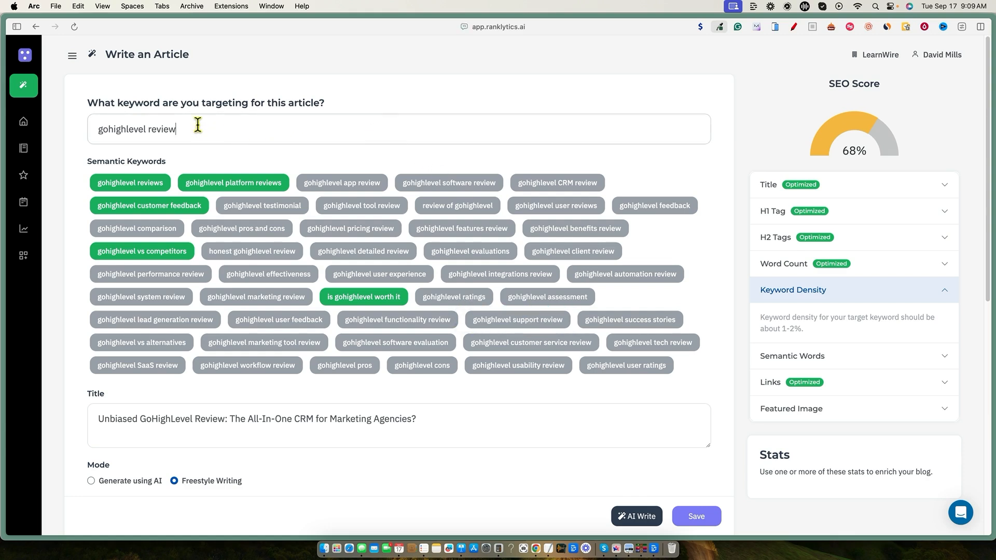
pyautogui.moveTo(178, 129); pyautogui.dragTo(68, 129)
pyautogui.press('super+c')
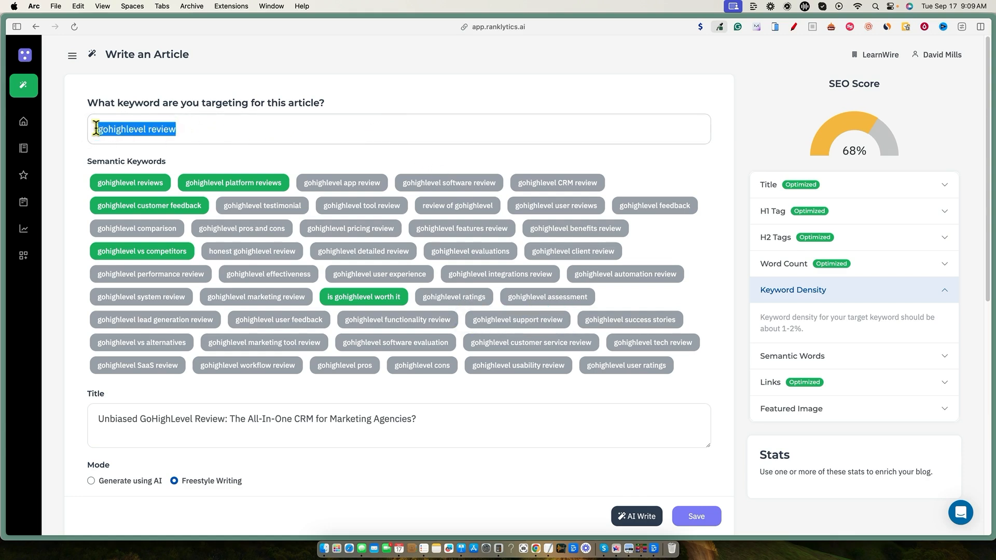
pyautogui.scroll(-10, 273, 354)
pyautogui.scroll(1, 274, 264)
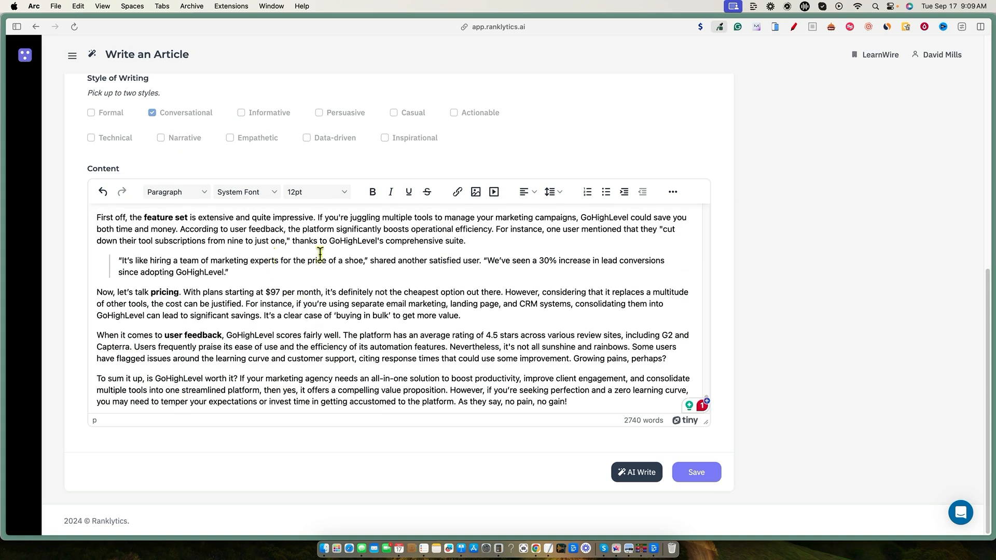
pyautogui.scroll(15, 319, 254)
pyautogui.click(499, 294)
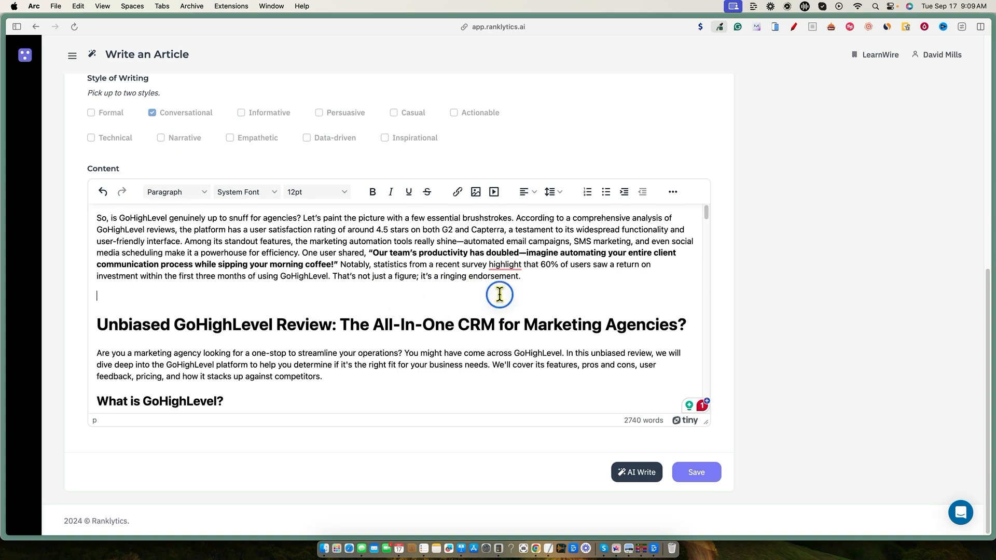
pyautogui.press('super+v')
pyautogui.click(701, 474)
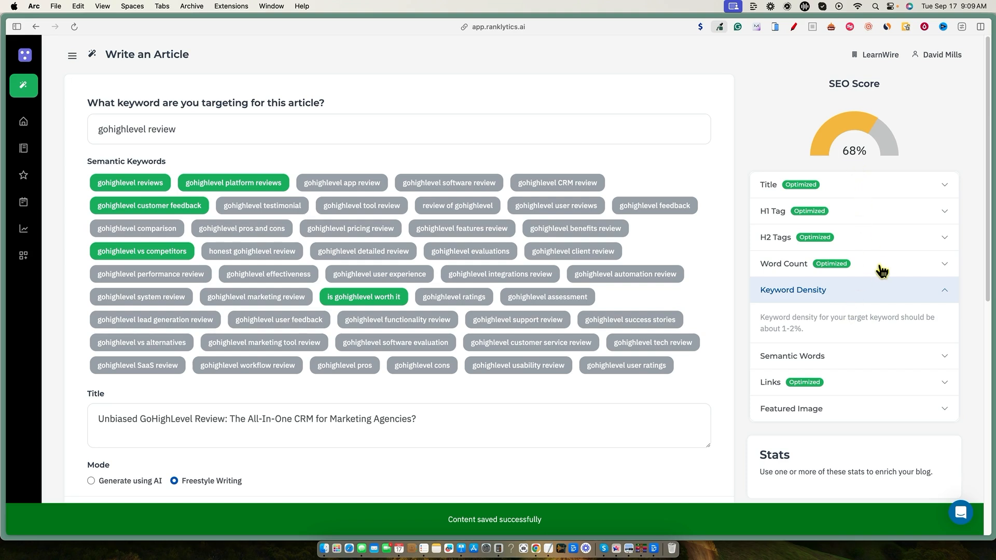
# Step: Collapse the Keyword Density guidance and check the keyword placement in the content against the SEO checklist
pyautogui.click(853, 294)
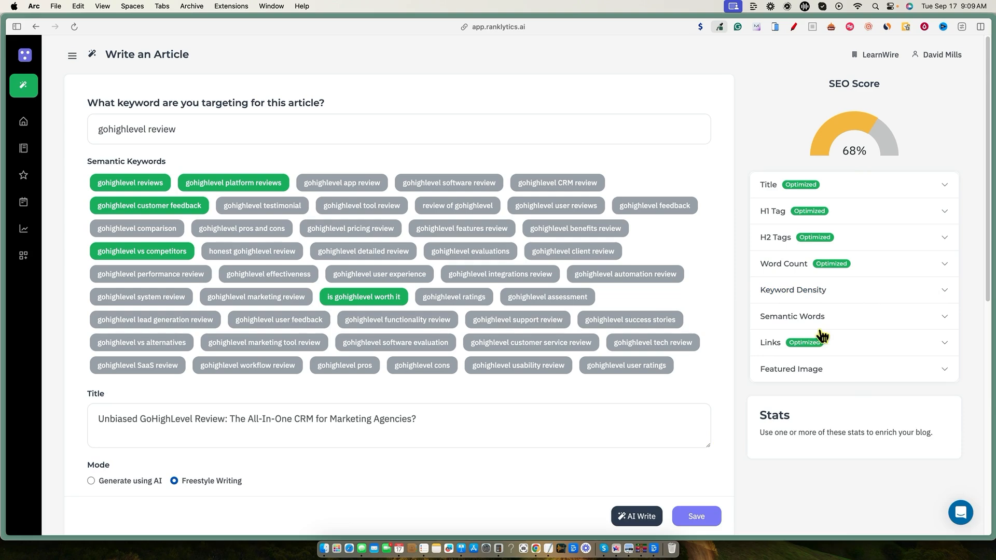
pyautogui.scroll(-3, 216, 454)
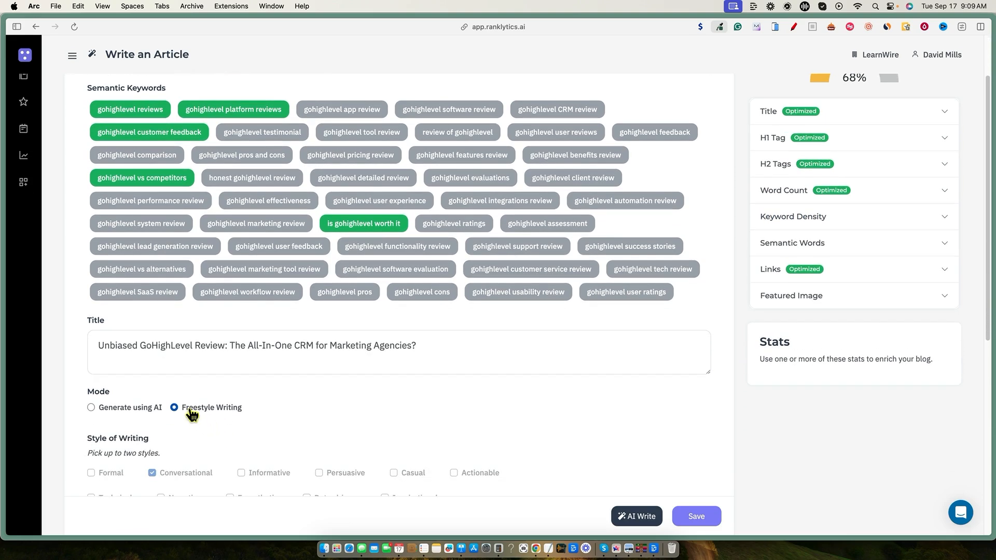
pyautogui.scroll(-10, 265, 480)
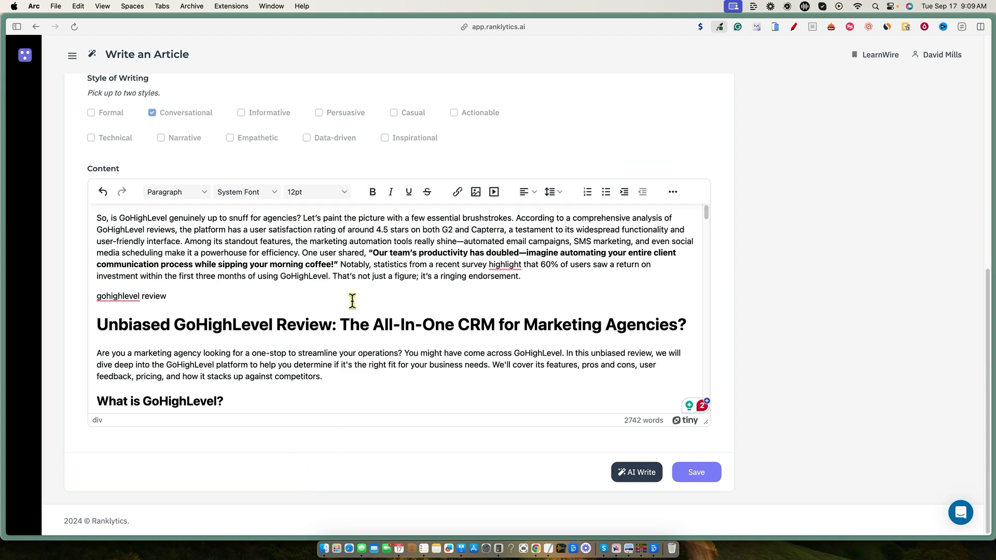
pyautogui.scroll(12, 677, 331)
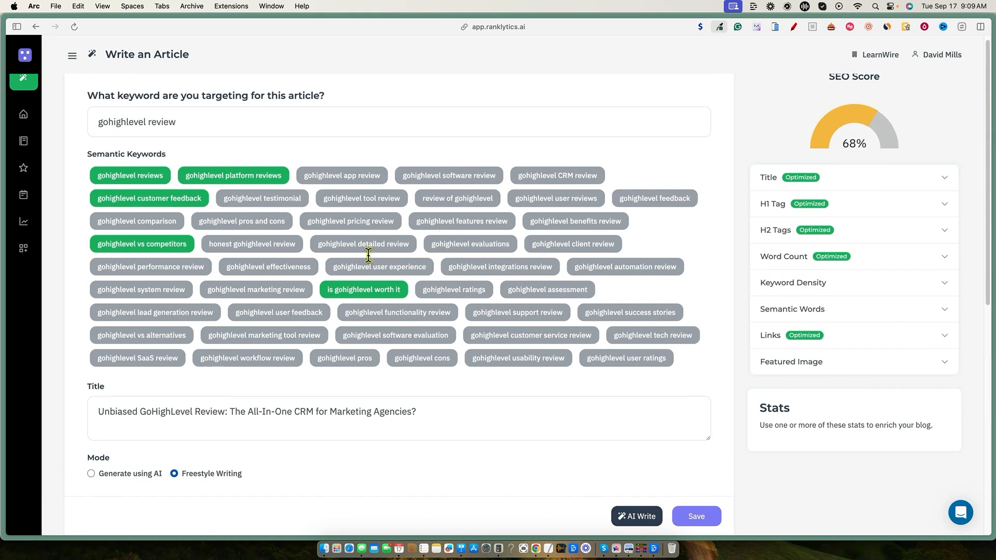
# Step: Try to generate an AI featured image from the prompt "go high level review"
pyautogui.click(907, 366)
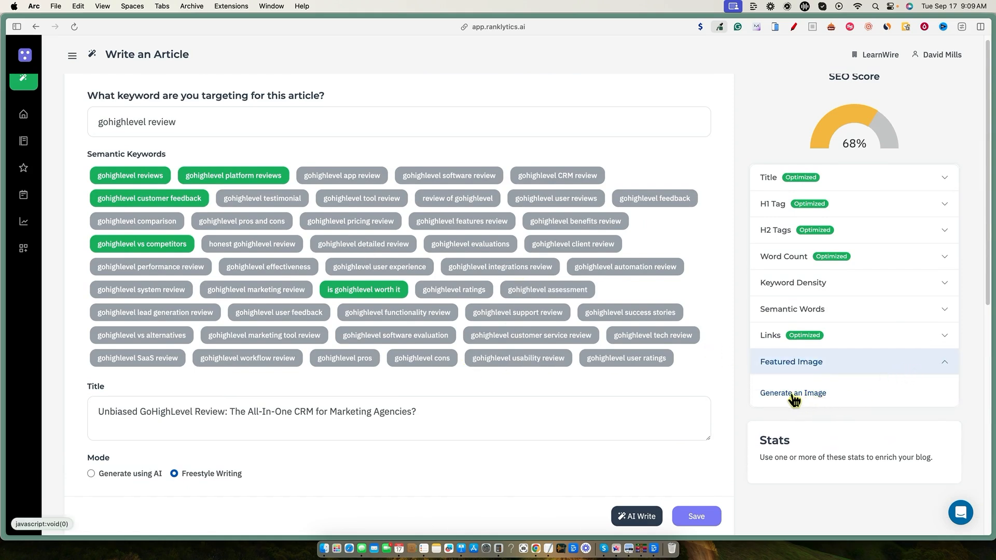
pyautogui.click(804, 393)
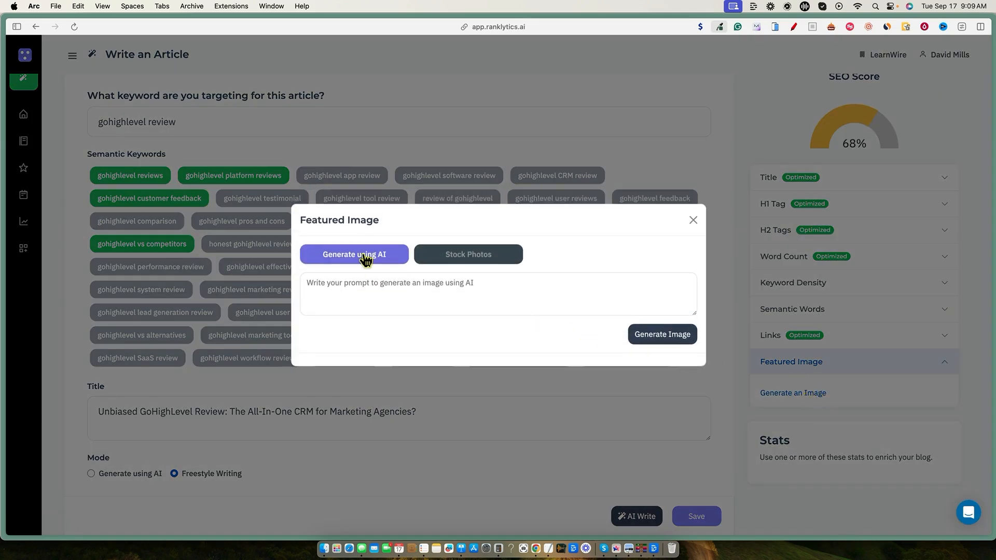
pyautogui.click(444, 309)
pyautogui.write('go high level review')
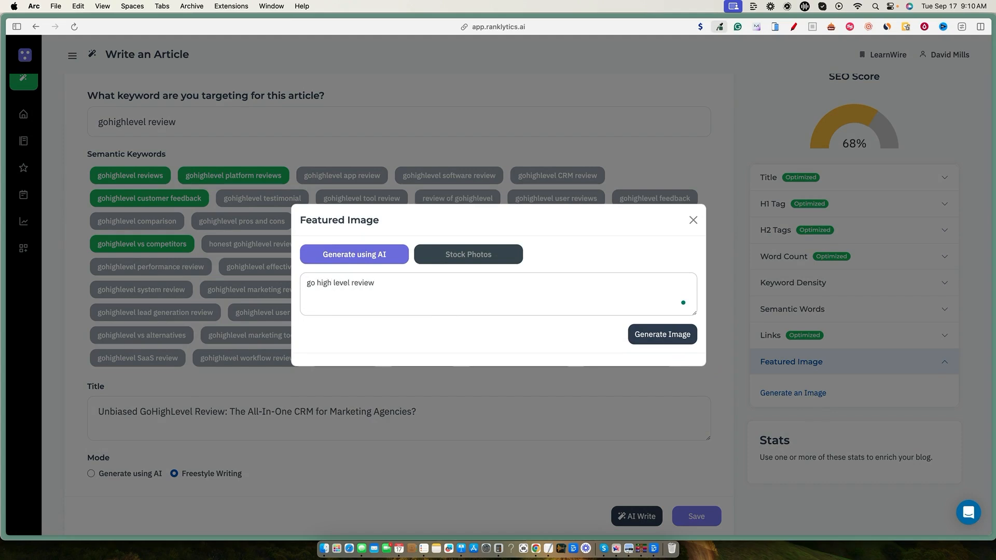
pyautogui.click(651, 336)
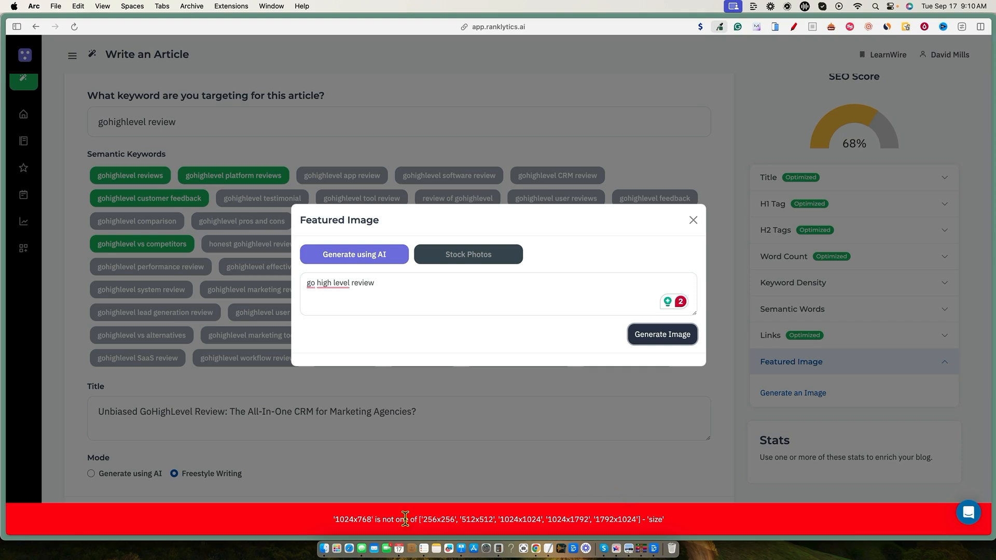
pyautogui.click(434, 521)
pyautogui.click(654, 338)
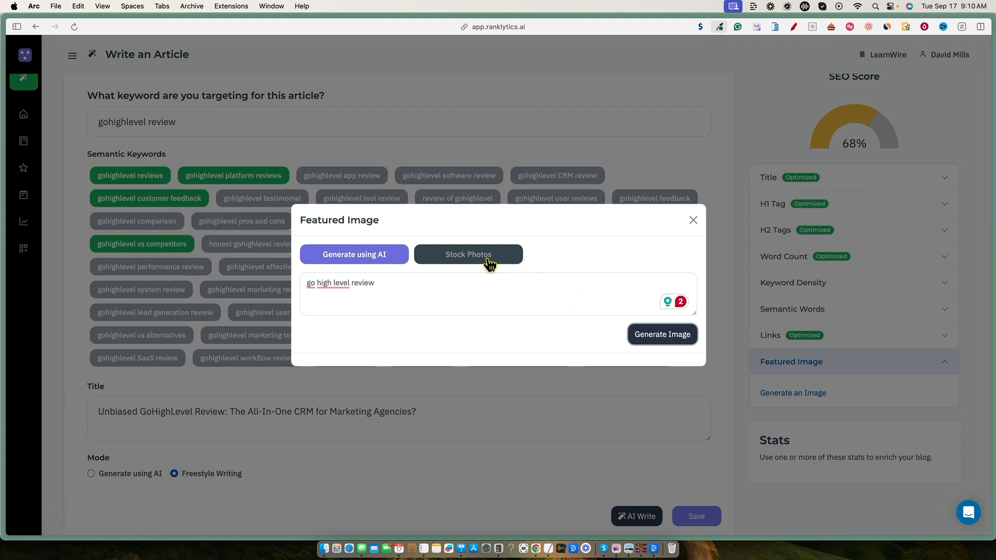
# Step: Search the stock photos for "software" as a featured image, and close the image dialog and checklist entry
pyautogui.click(456, 259)
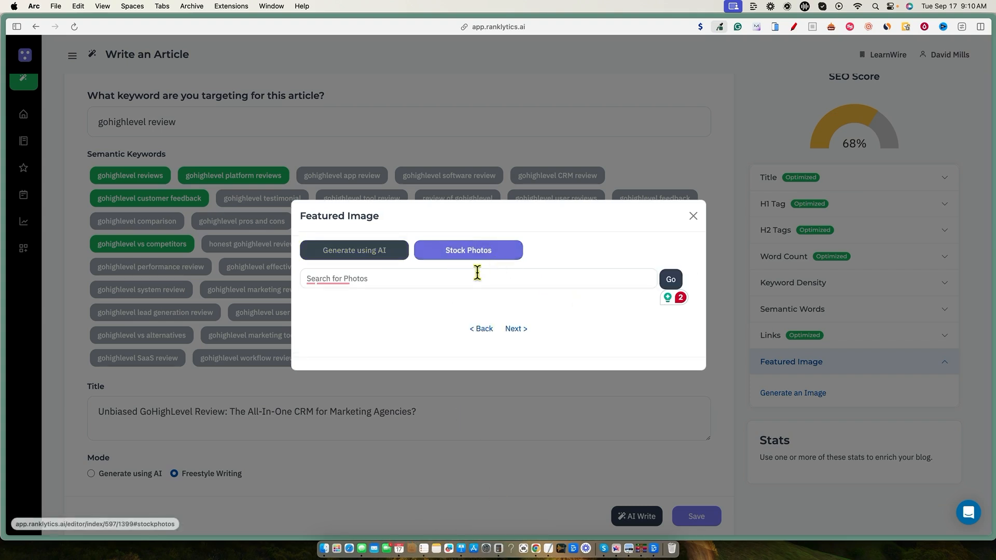
pyautogui.click(385, 280)
pyautogui.write('software')
pyautogui.click(670, 286)
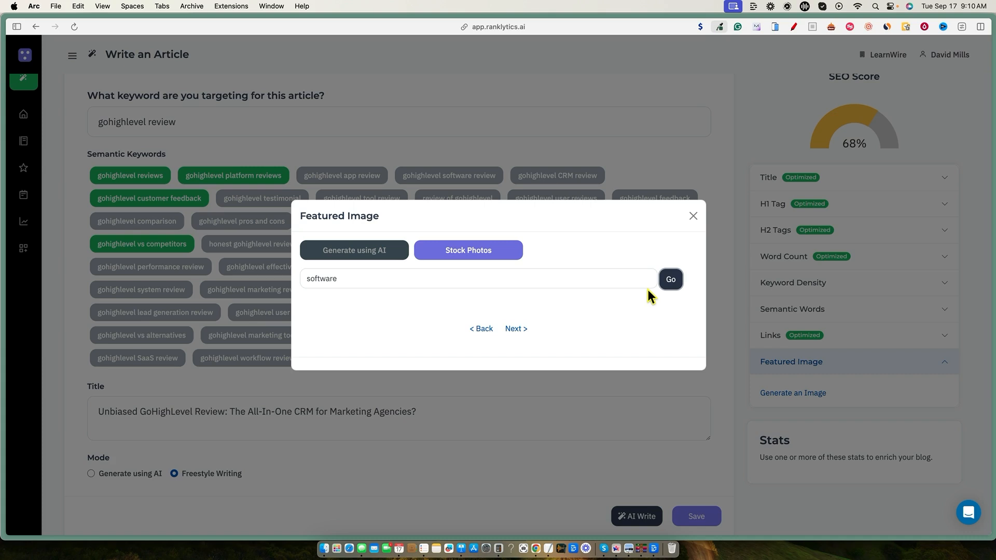
pyautogui.click(669, 280)
pyautogui.click(514, 329)
pyautogui.click(692, 217)
pyautogui.scroll(-1, 916, 403)
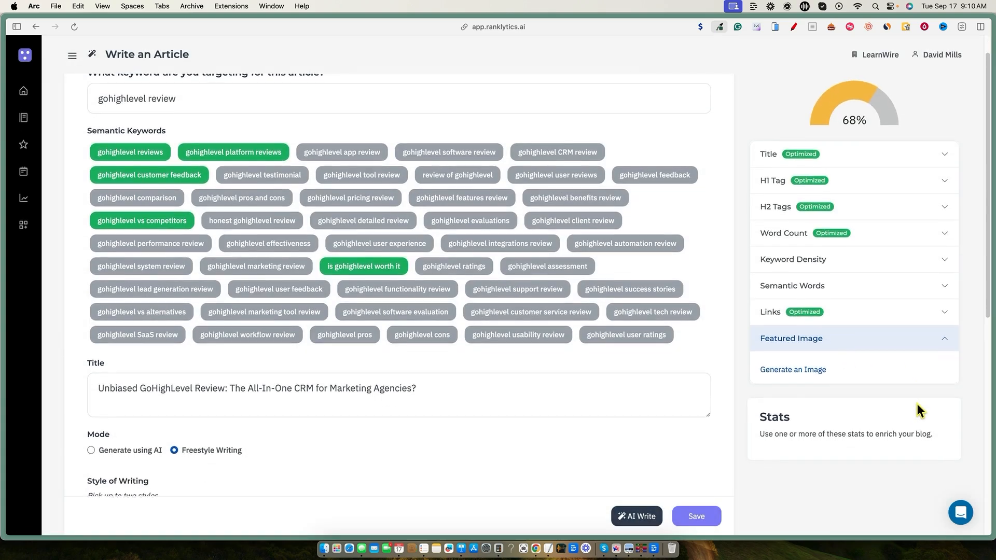
pyautogui.scroll(2, 916, 403)
pyautogui.click(950, 377)
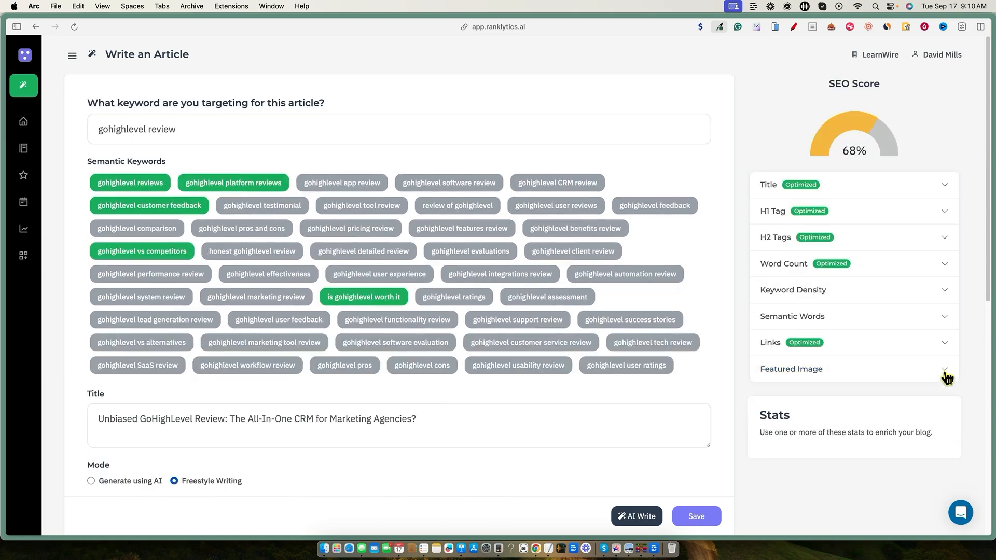
# Step: Read the Links guidance in the SEO checklist and review the article's writing settings and opening content
pyautogui.click(943, 351)
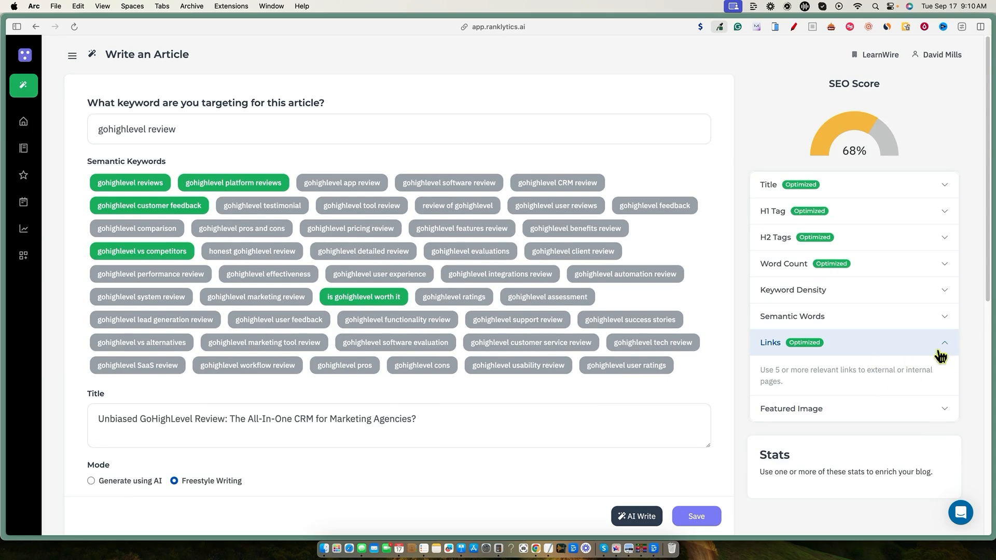
pyautogui.click(944, 346)
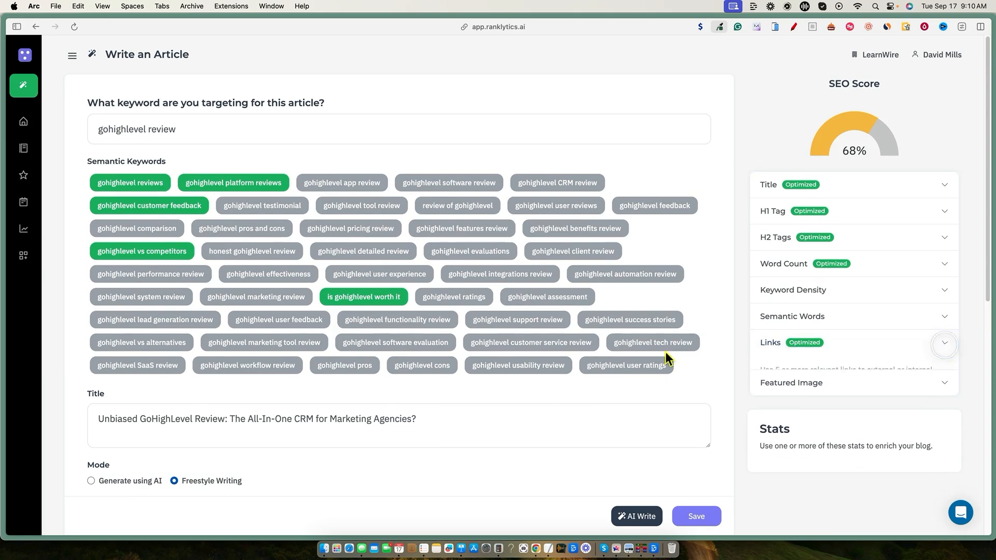
pyautogui.scroll(-15, 427, 421)
pyautogui.scroll(5, 590, 355)
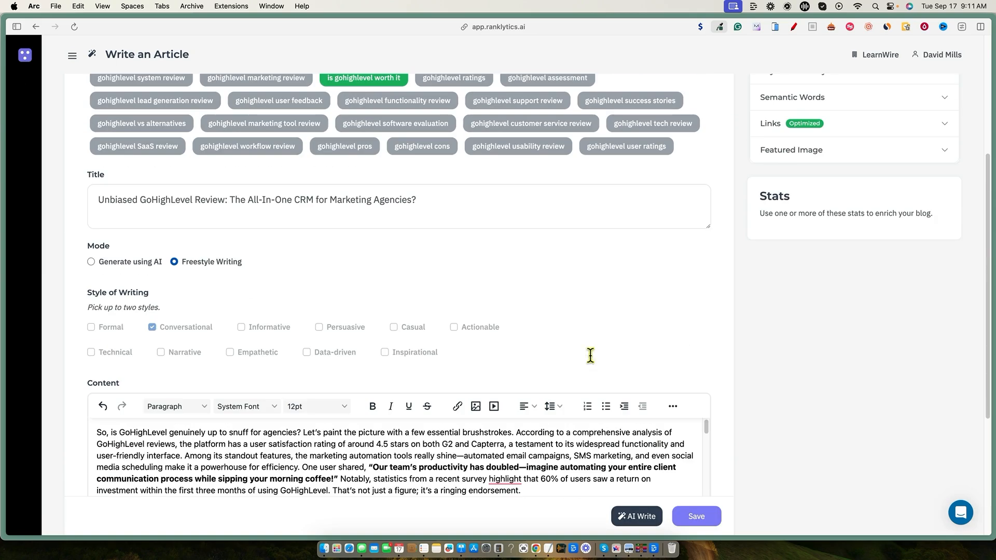
pyautogui.scroll(-4, 698, 368)
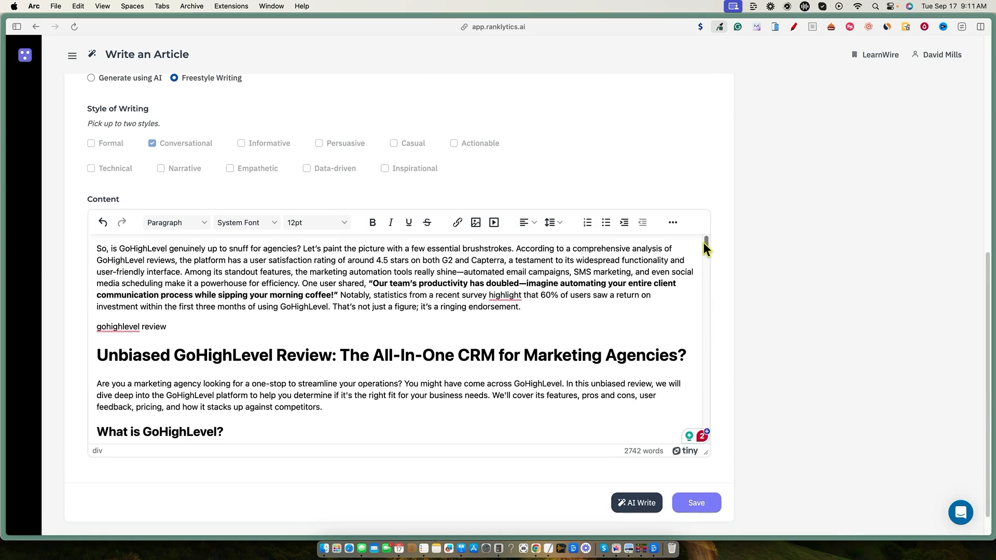
# Step: Review the AI-generated full draft of the article, from the key features and pricing sections through to the final verdict
pyautogui.scroll(-3, 703, 243)
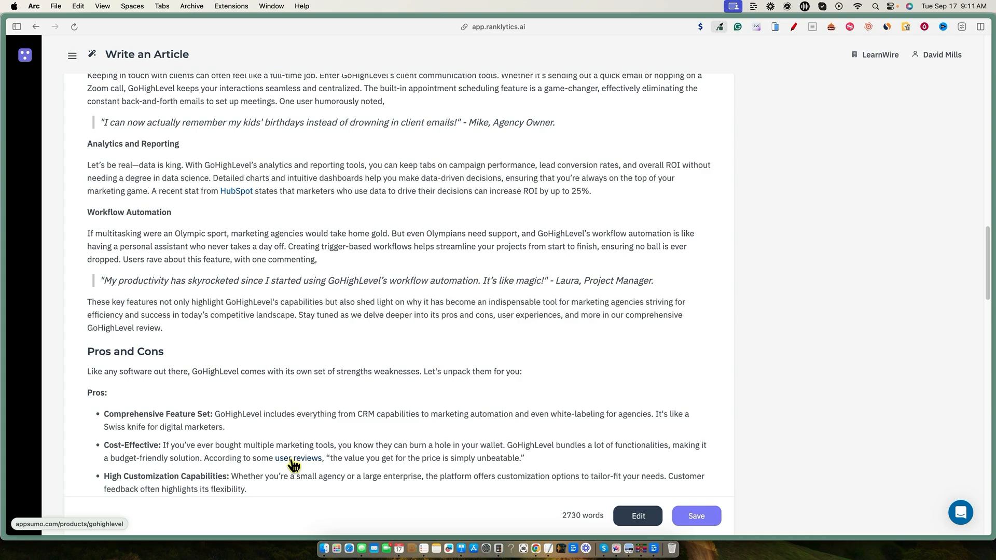
pyautogui.scroll(-10, 400, 445)
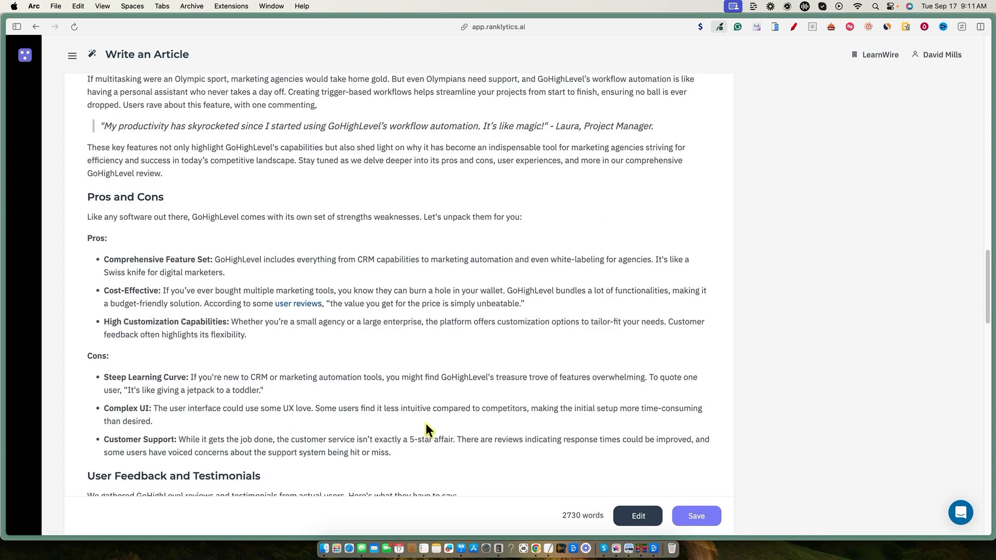
pyautogui.scroll(-12, 452, 344)
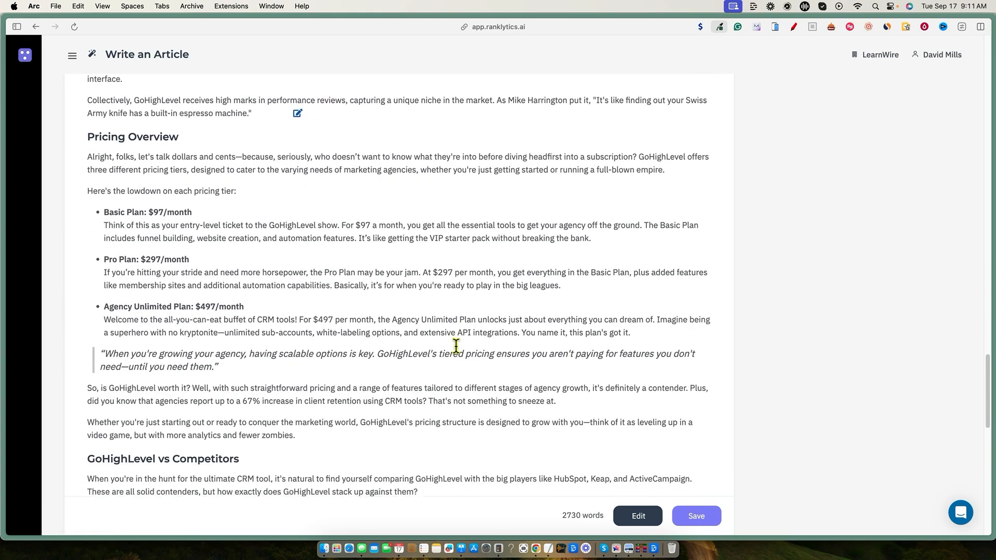
pyautogui.scroll(-12, 456, 346)
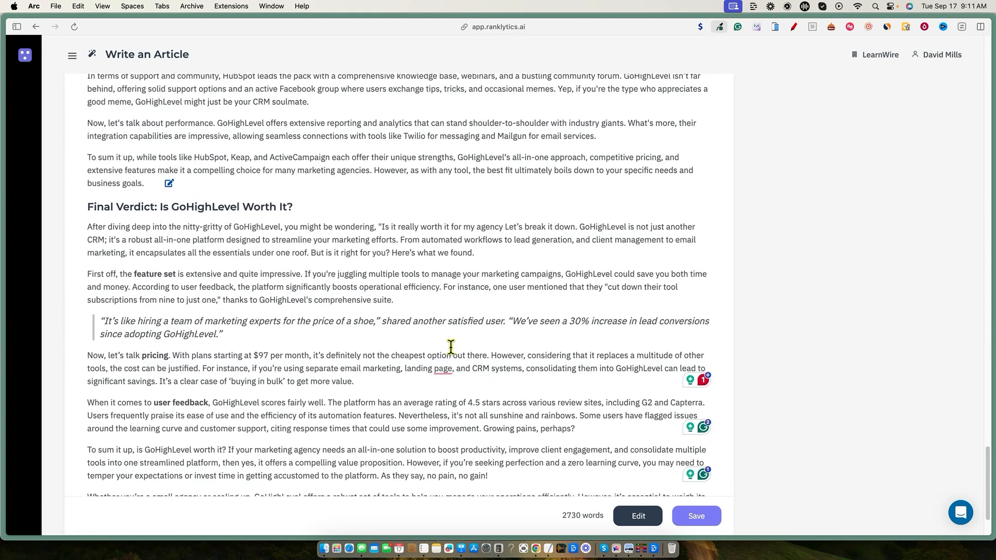
pyautogui.scroll(15, 844, 375)
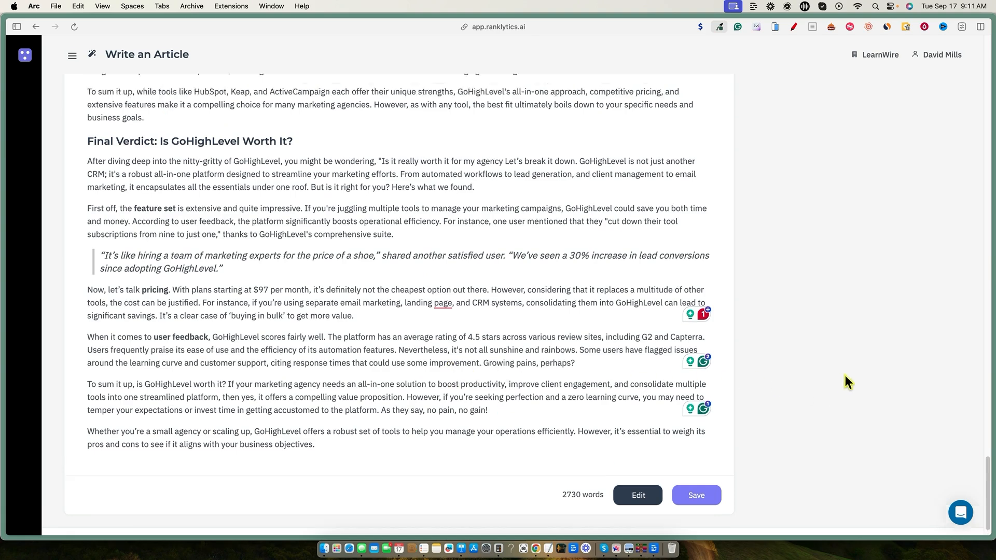
# Step: Read the H2 Tags guidance in the SEO checklist and collapse it again
pyautogui.scroll(10, 847, 374)
pyautogui.click(884, 243)
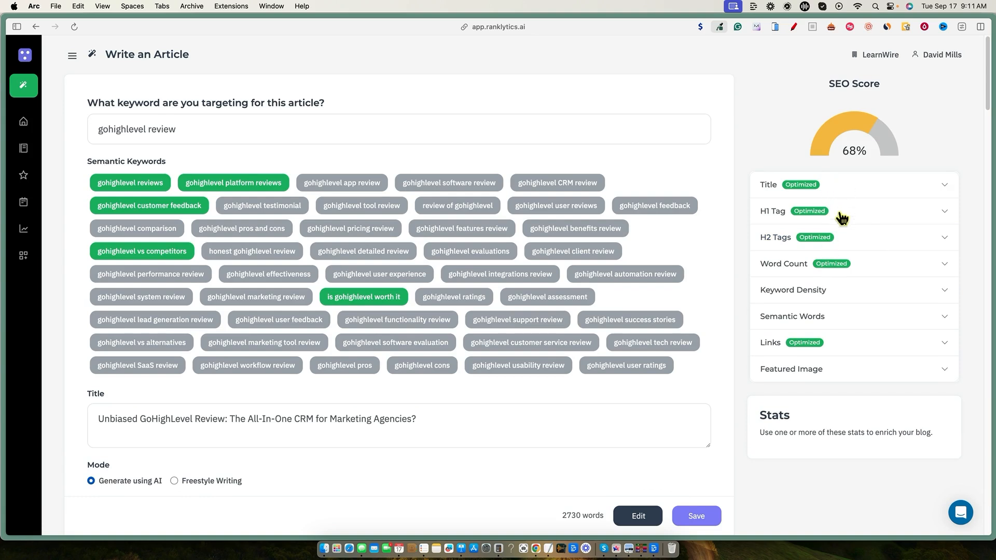
pyautogui.click(851, 239)
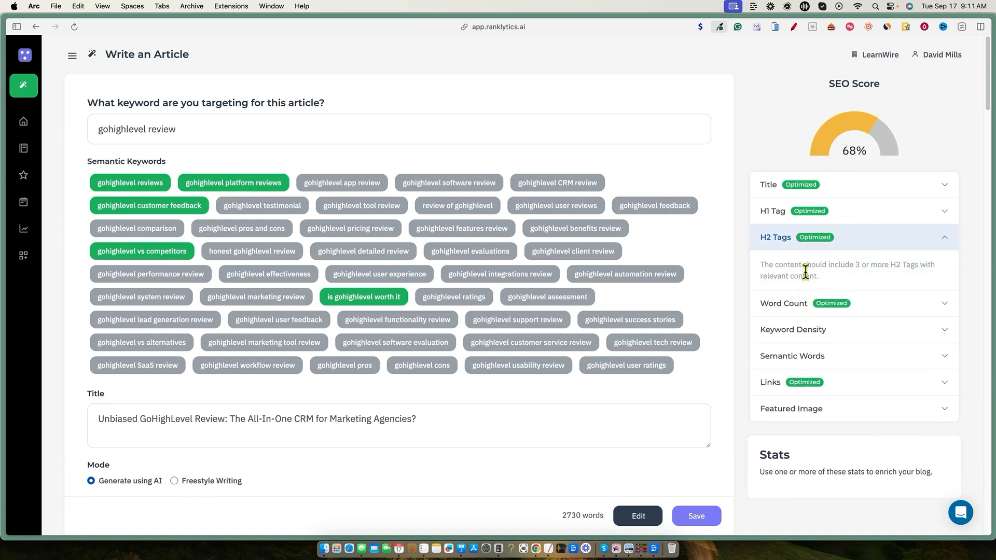
pyautogui.click(869, 237)
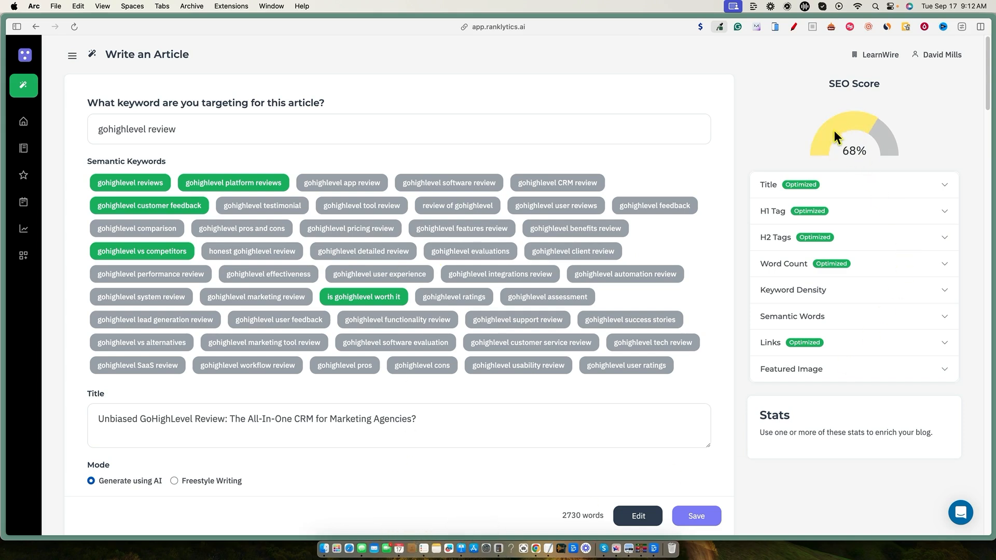
# Step: Copy the full article draft from its H1 heading to the end and paste it into the Hemingway Editor
pyautogui.scroll(-1, 401, 417)
pyautogui.scroll(-8, 402, 417)
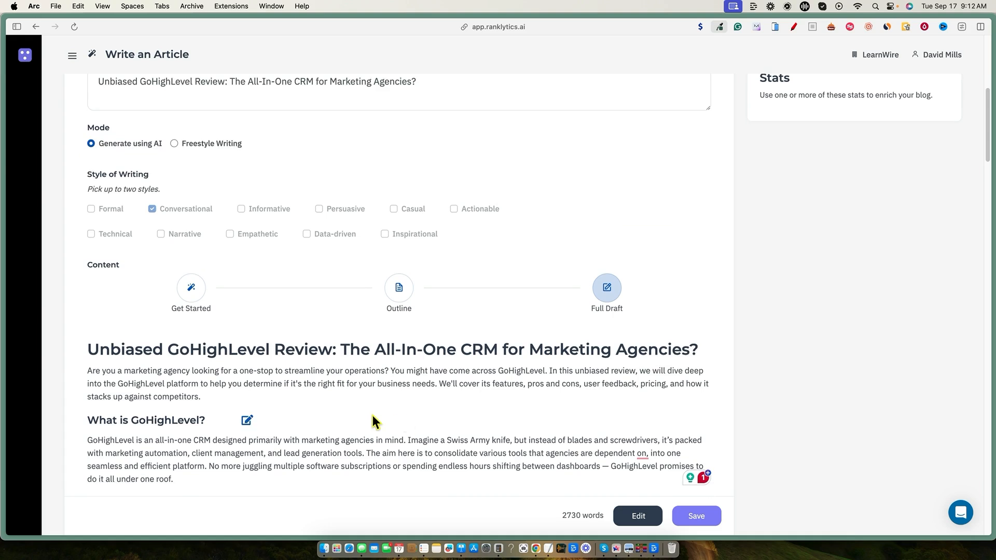
pyautogui.scroll(-1, 131, 346)
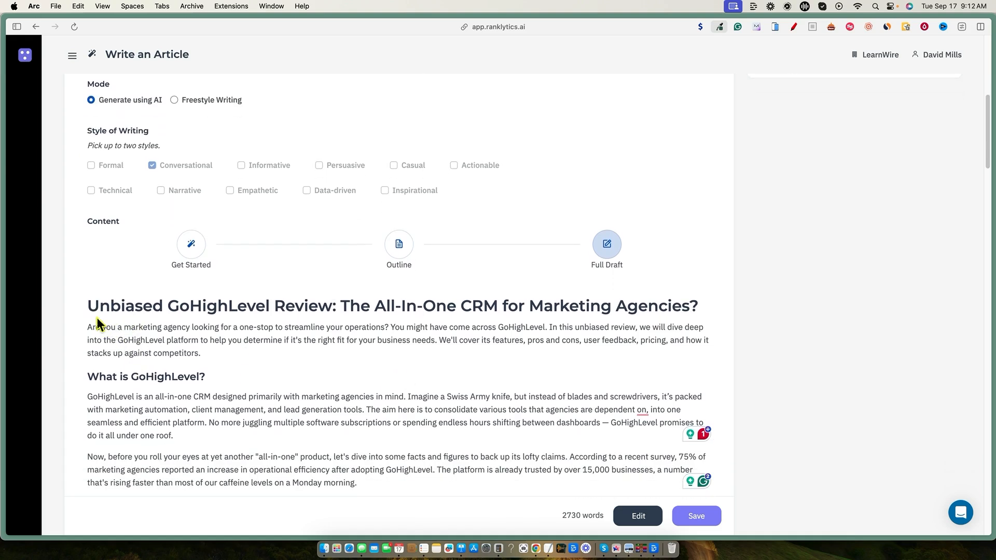
pyautogui.moveTo(88, 305); pyautogui.dragTo(431, 425)
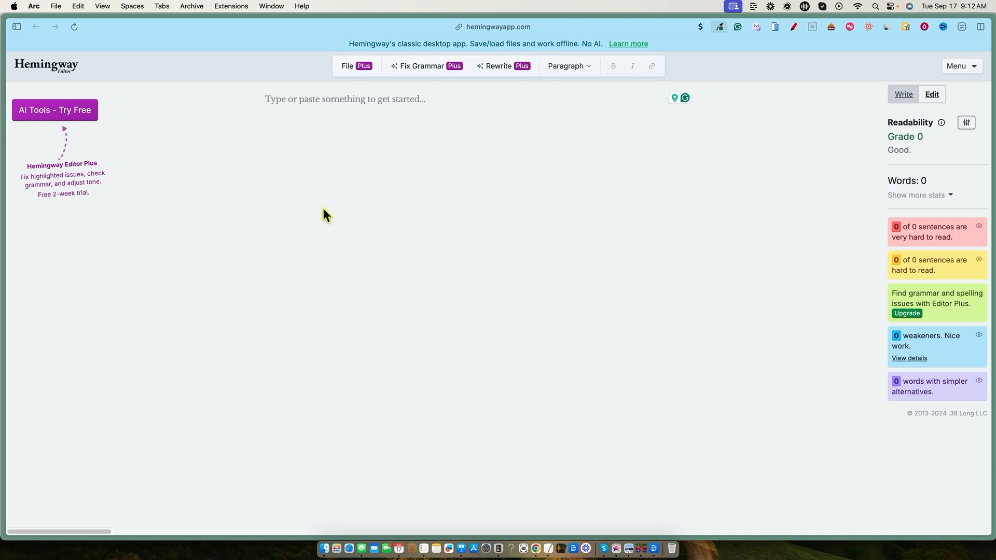
pyautogui.press('super+v')
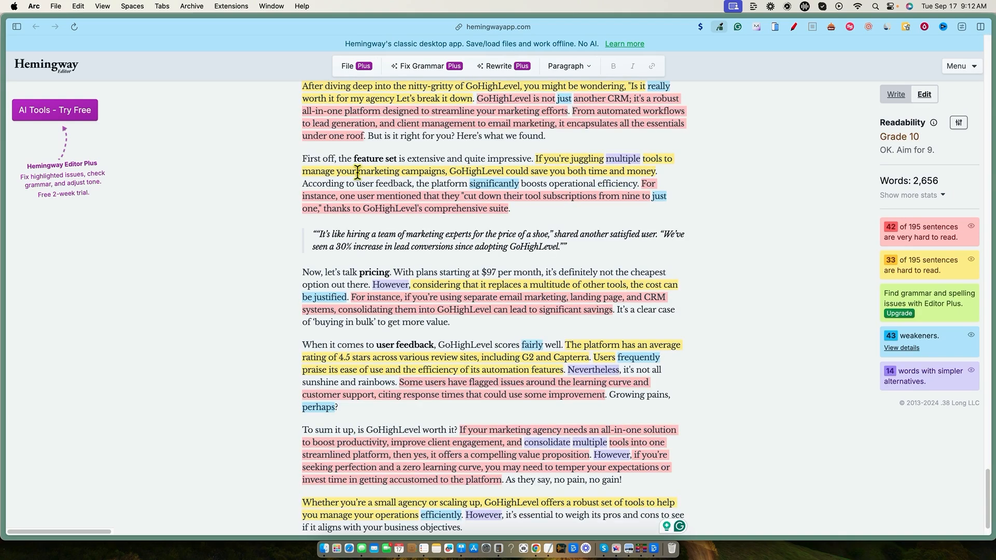
# Step: Examine the readability grade and the highlighted hard-to-read sentences throughout the pasted article
pyautogui.click(759, 198)
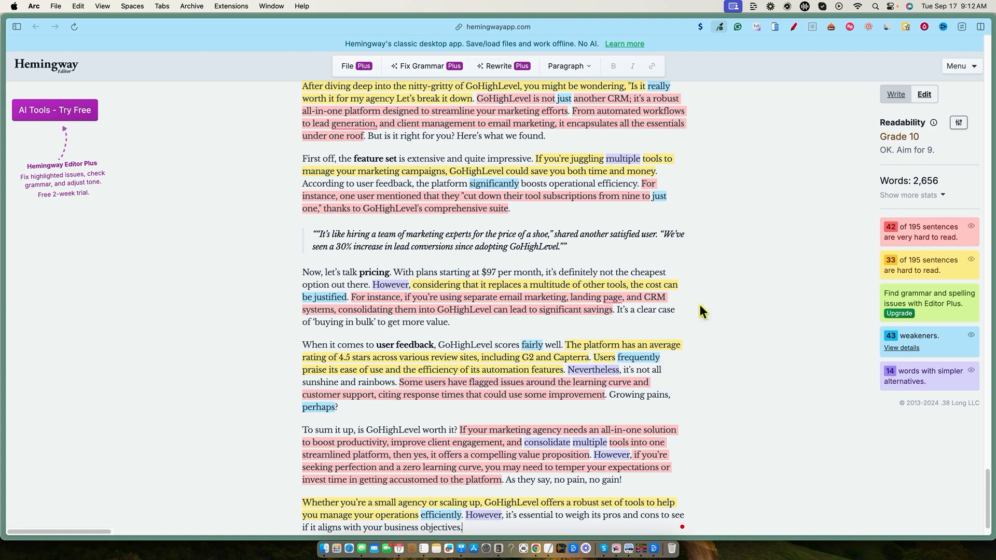
pyautogui.scroll(20, 674, 363)
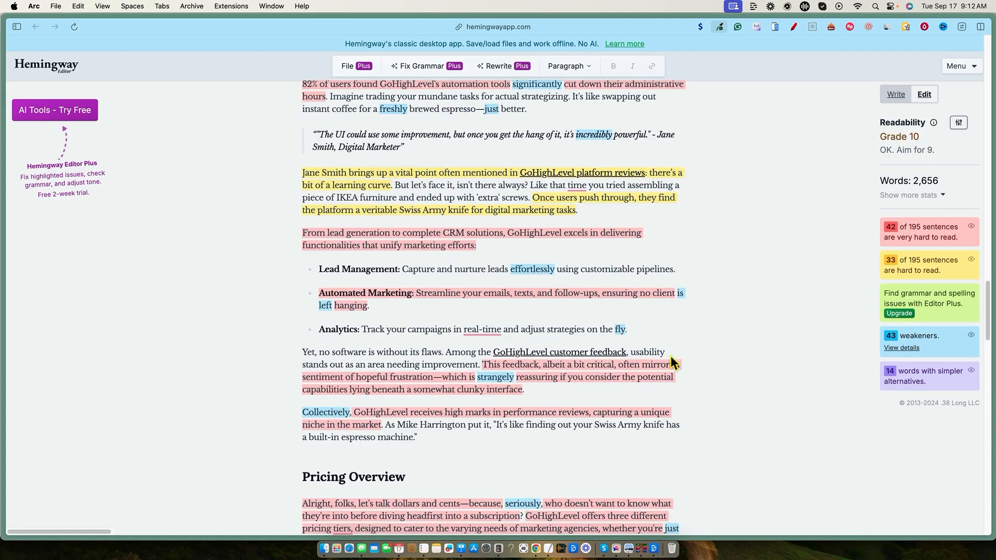
pyautogui.scroll(6, 673, 361)
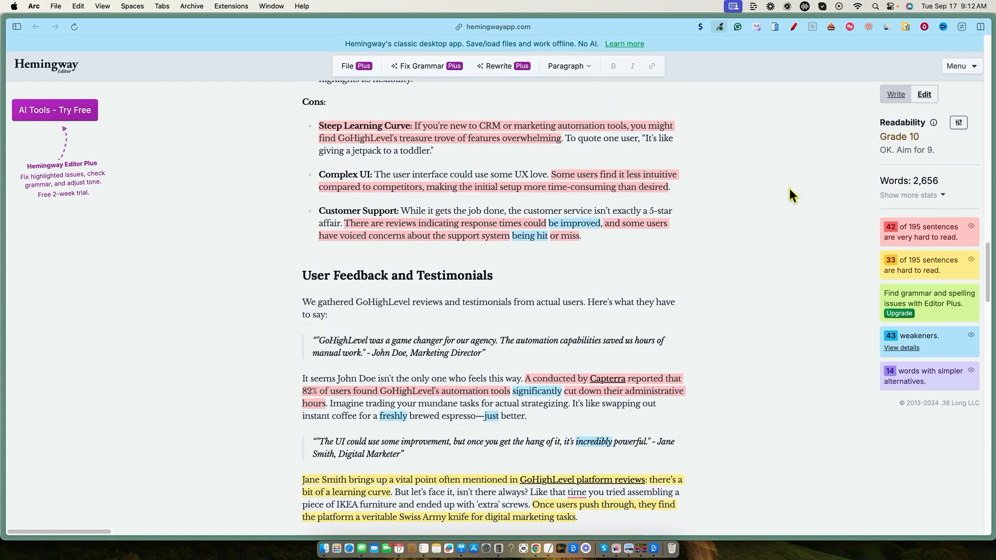
pyautogui.scroll(20, 404, 317)
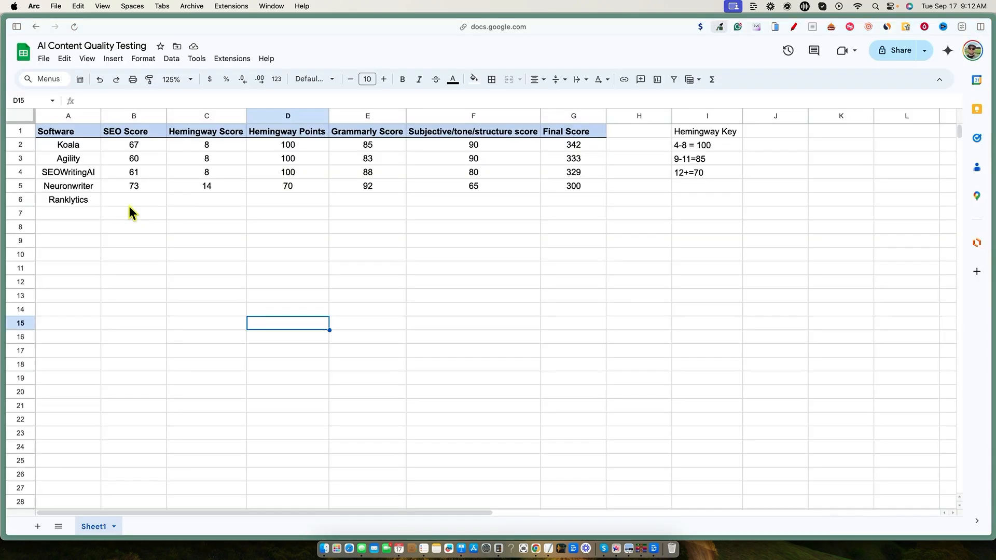
# Step: In the AI Content Quality Testing sheet, enter a Hemingway Score of 10 and Hemingway Points of 85 for Ranklytics
pyautogui.click(206, 200)
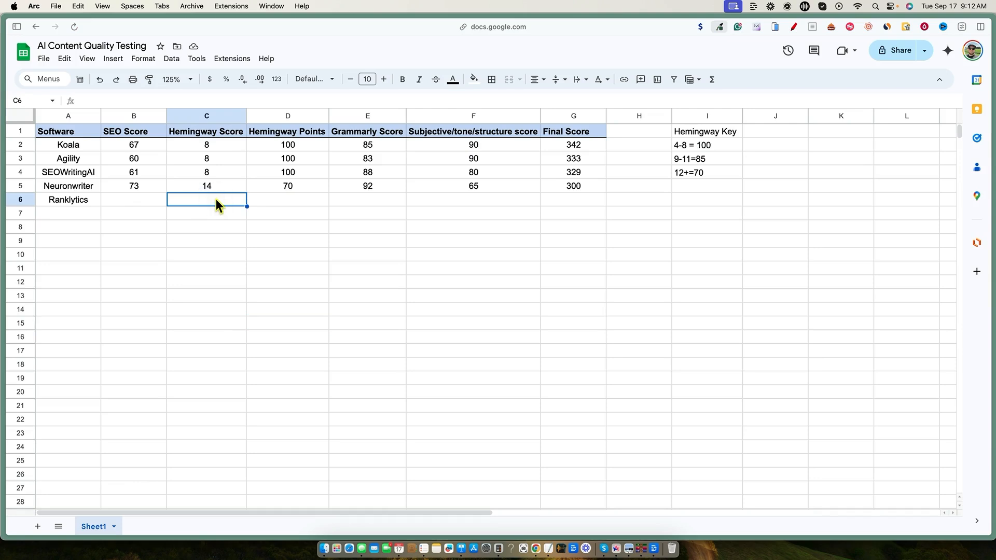
pyautogui.write('10')
pyautogui.click(315, 202)
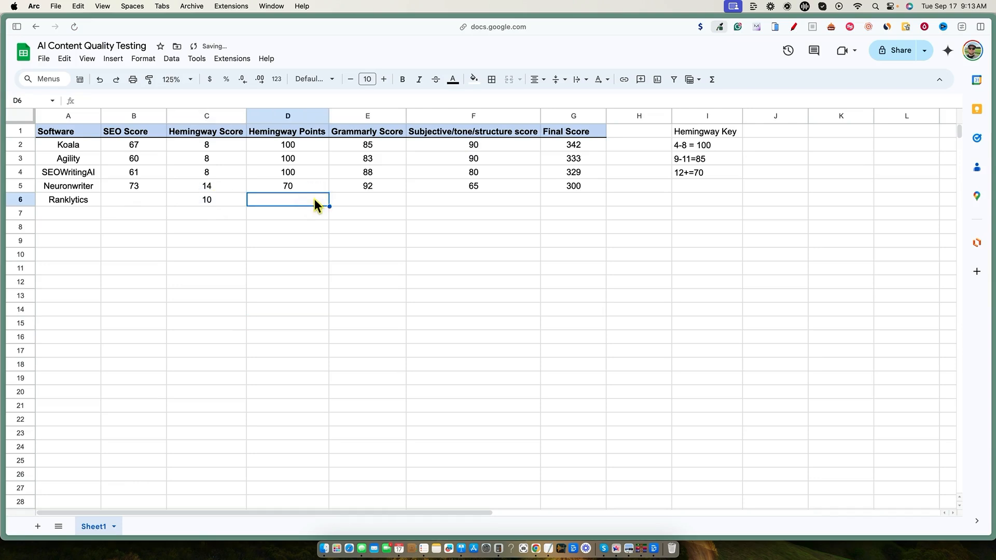
pyautogui.write('85')
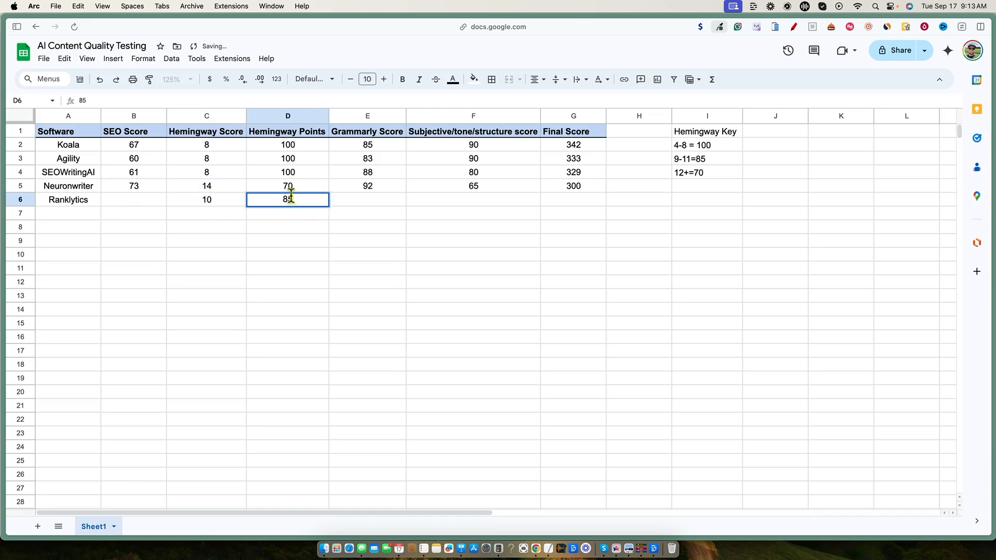
# Step: Switch to NeuronWriter and open the content editor for "gohighlevel review", using the top ten ranking pages as competitors
pyautogui.hotkey('ctrl', 'Tab')
pyautogui.click(211, 178)
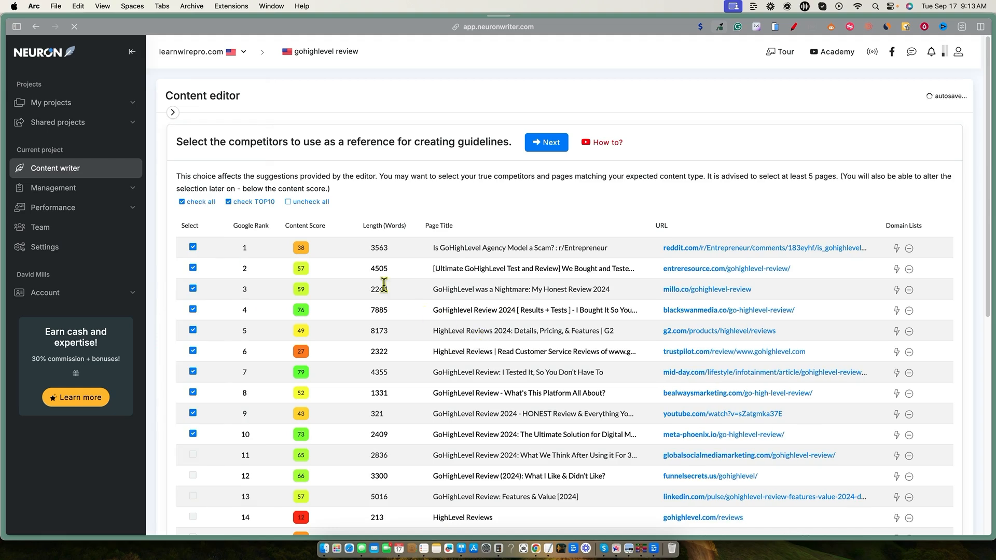
pyautogui.click(547, 142)
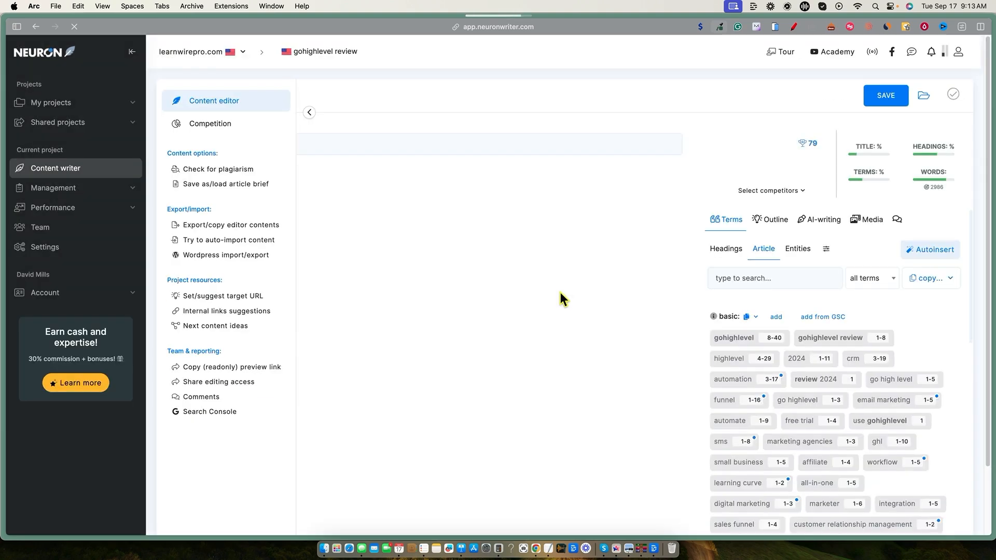
# Step: Place the article in the content editor and use its H1, "Unbiased GoHighLevel Review: The All-In-One CRM for Marketing Agencies?", as the title
pyautogui.tripleClick(209, 217)
pyautogui.click(263, 147)
pyautogui.press('Escape')
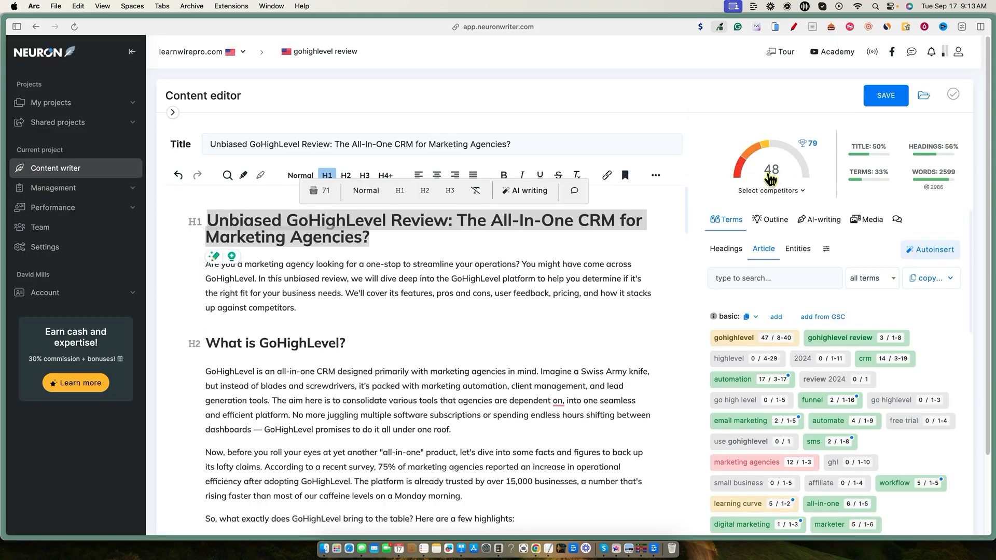
pyautogui.click(672, 326)
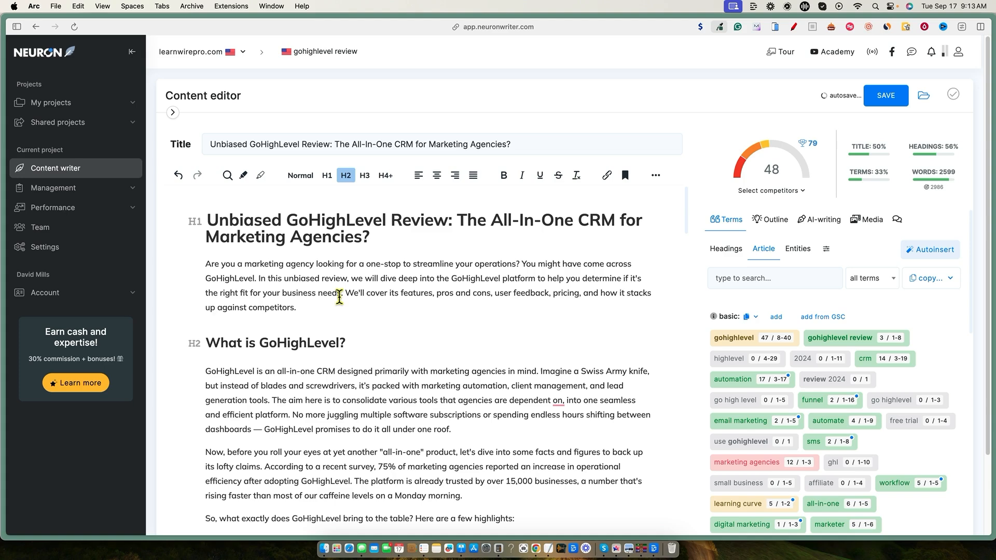
# Step: Set the meta description to "Gohighlevel in depth review. Showing you the highlevel that this software can help you manage all aspects of your business." and save it
pyautogui.click(565, 142)
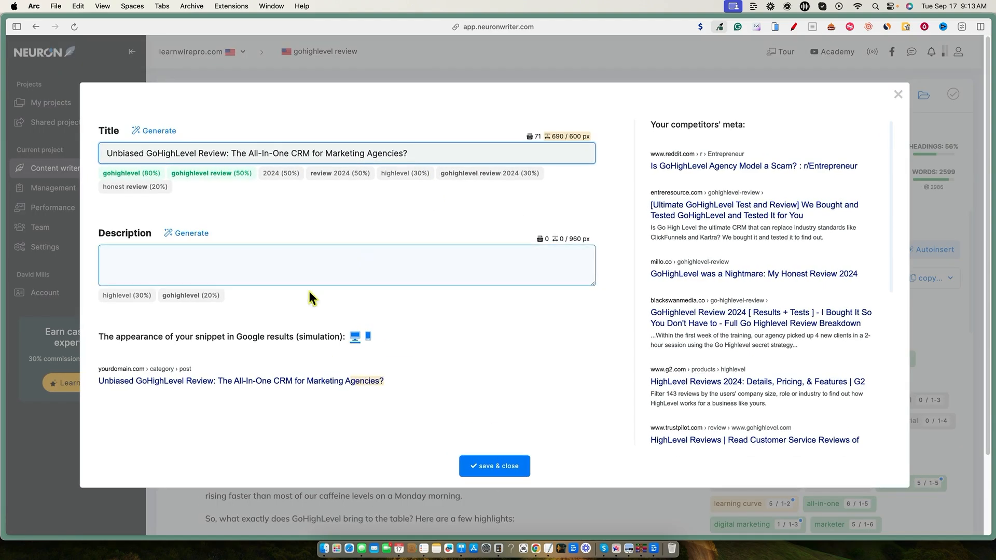
pyautogui.click(188, 264)
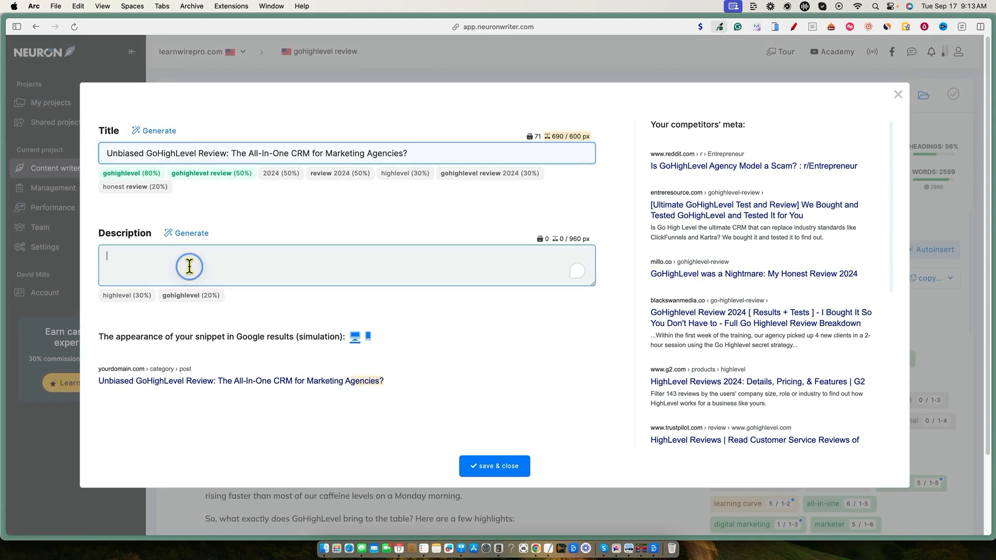
pyautogui.write('Gohighlevel in depth review. Showing you the high-level that this software can help you manage all aspects of your business.')
pyautogui.click(284, 257)
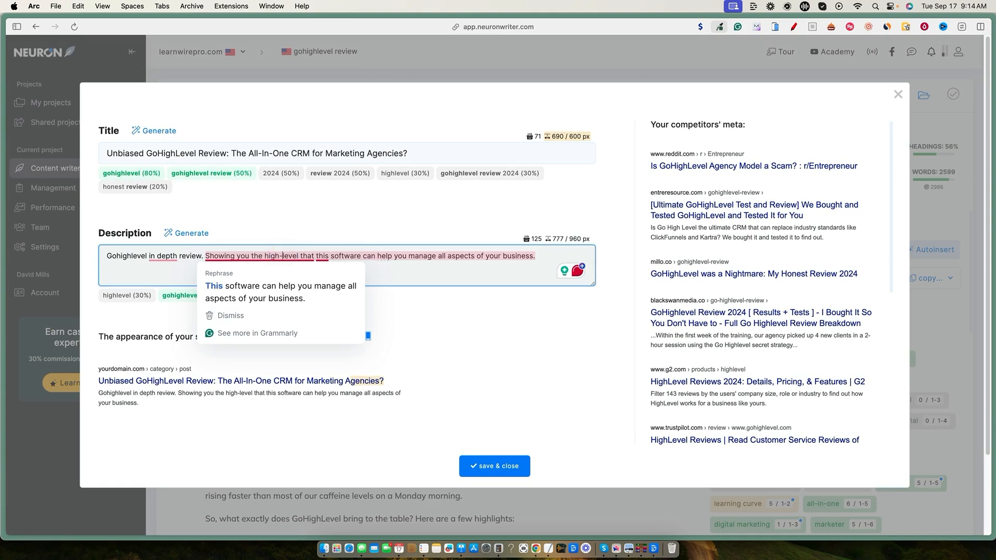
pyautogui.press('BackSpace')
pyautogui.click(534, 258)
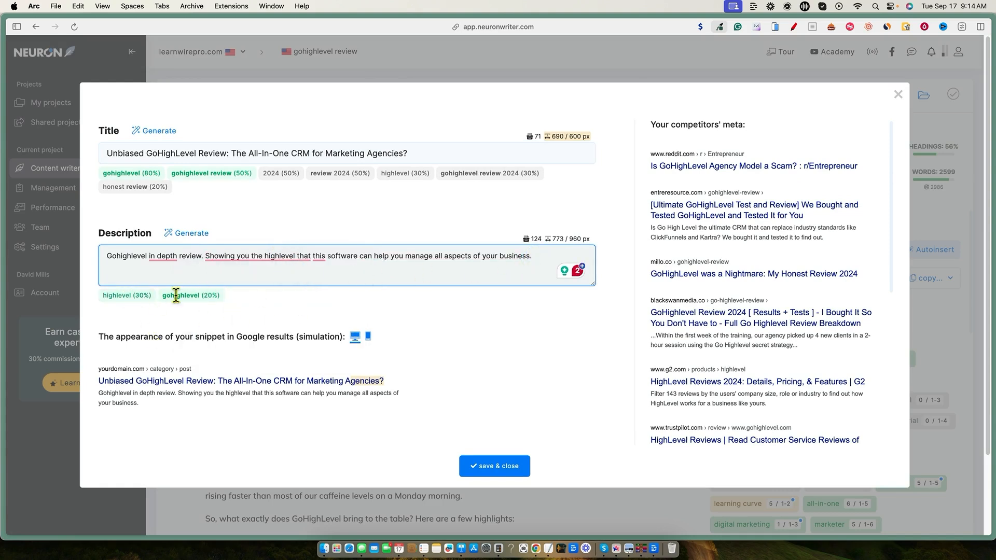
pyautogui.click(511, 468)
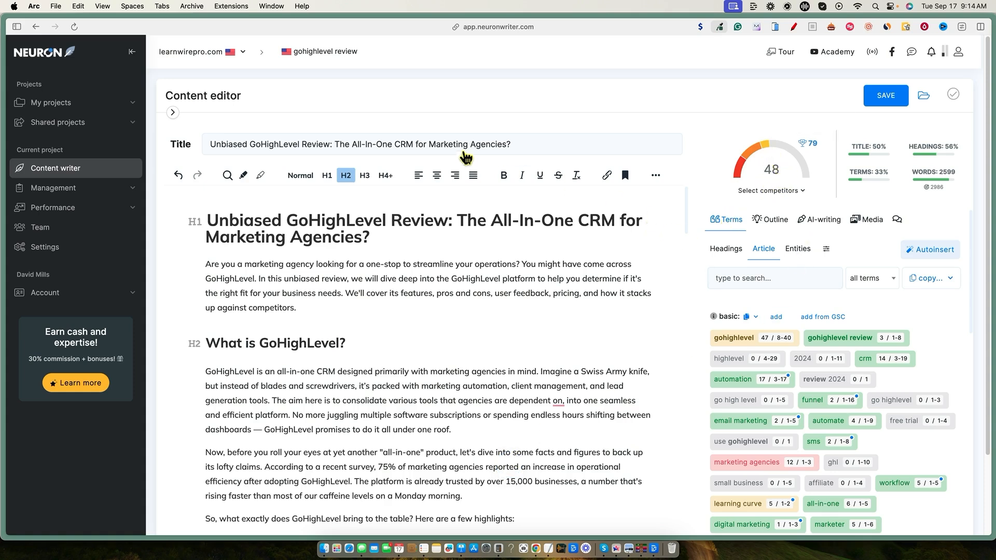
pyautogui.click(466, 155)
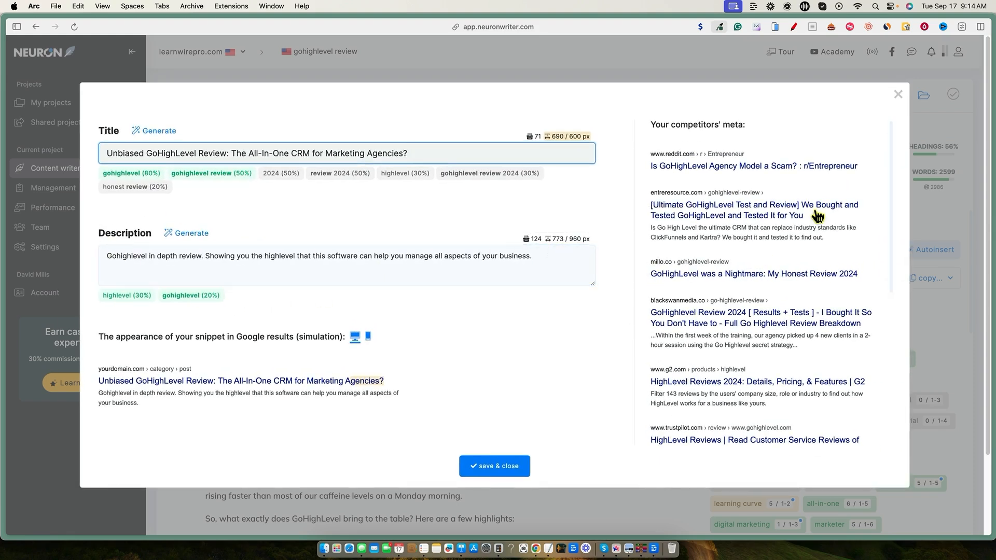
pyautogui.click(898, 96)
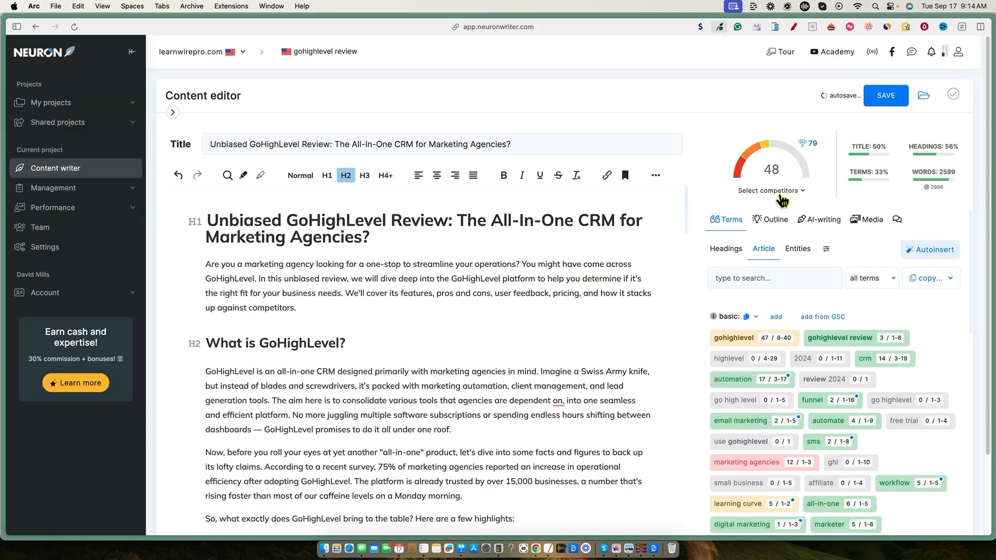
# Step: Examine the basic and extended article terms and compare their use in the article with the suggested number of uses
pyautogui.scroll(-3, 856, 374)
pyautogui.scroll(-10, 830, 457)
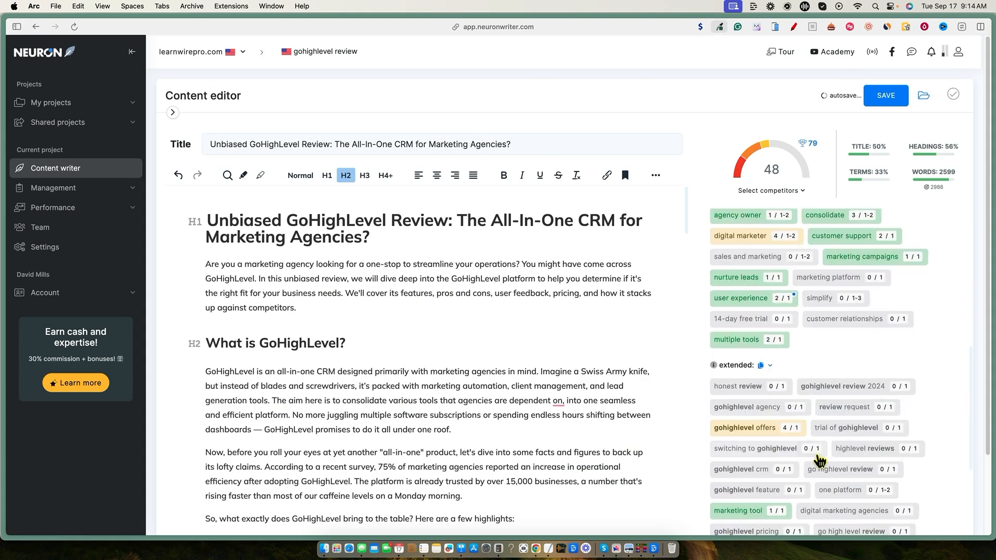
pyautogui.scroll(15, 834, 486)
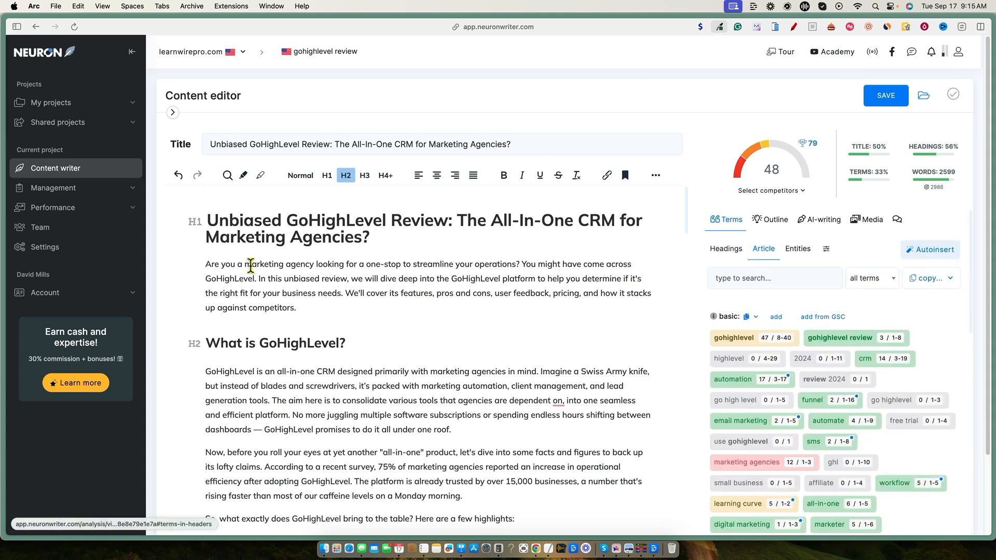
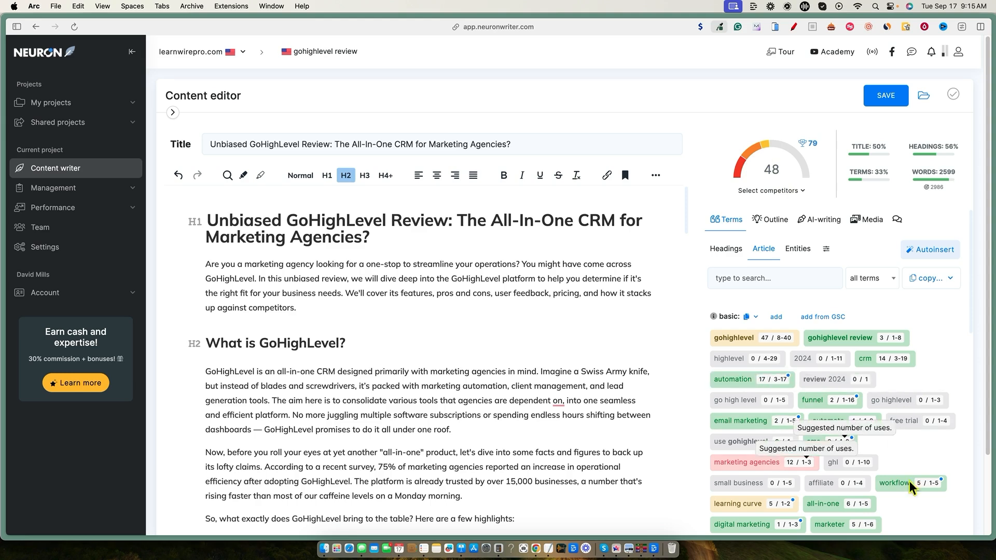
pyautogui.scroll(-1, 887, 519)
pyautogui.scroll(-3, 881, 514)
pyautogui.scroll(-6, 822, 502)
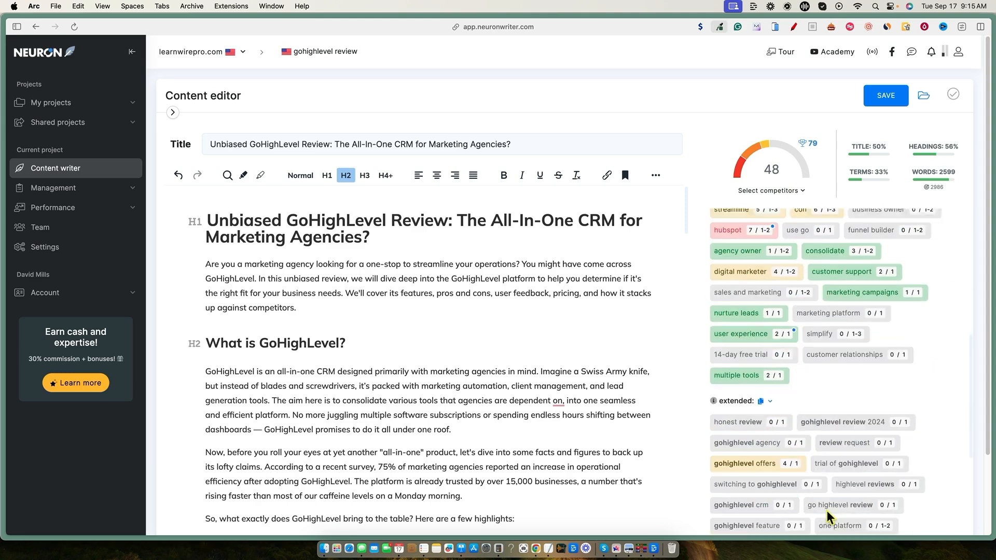
pyautogui.scroll(-5, 828, 510)
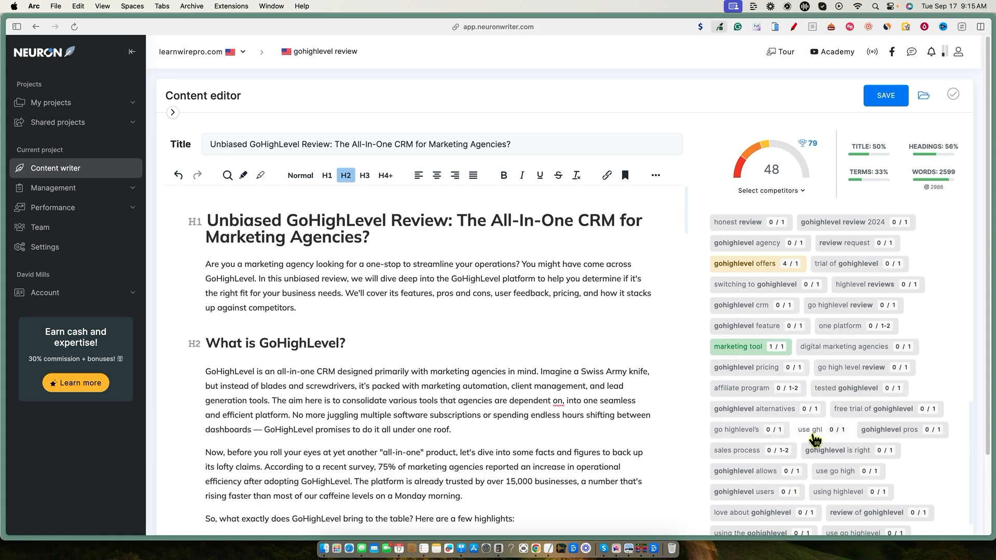
# Step: Record 48, the article's NeuronWriter content score, as the SEO Score for Ranklytics in the AI Content Quality Testing sheet
pyautogui.scroll(15, 814, 440)
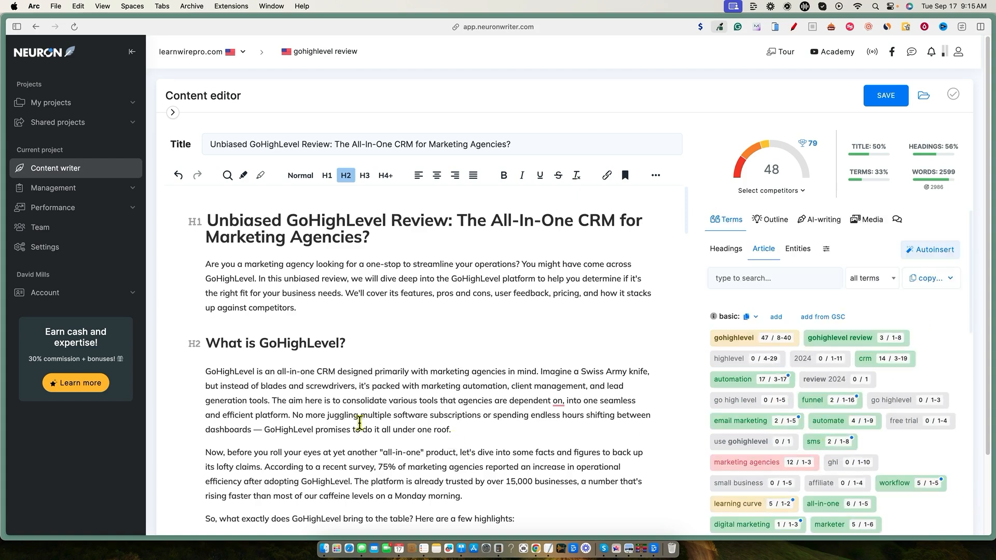
pyautogui.moveTo(264, 429); pyautogui.dragTo(322, 431)
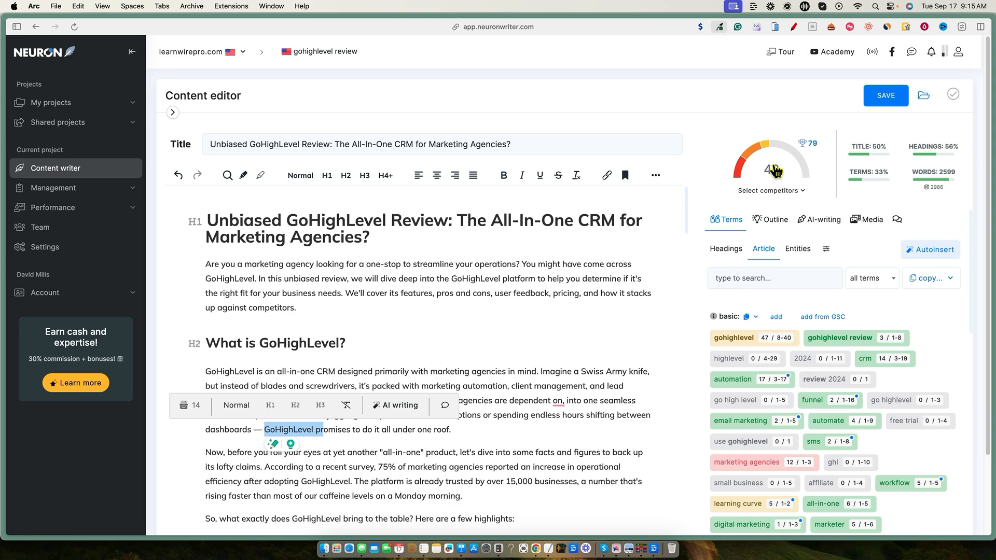
pyautogui.moveTo(3, 267)
pyautogui.click(52, 344)
pyautogui.click(136, 202)
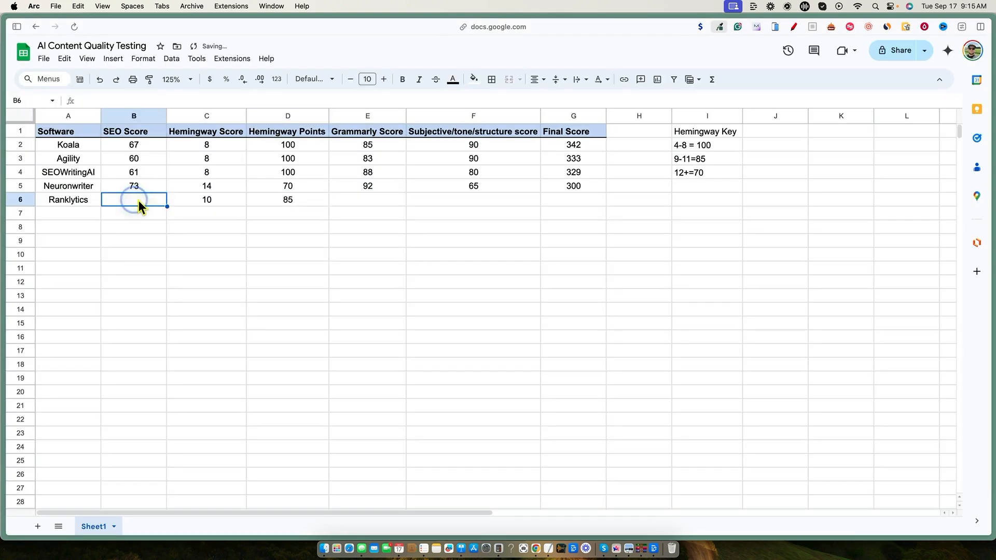
pyautogui.click(136, 137)
pyautogui.moveTo(137, 144); pyautogui.dragTo(138, 185)
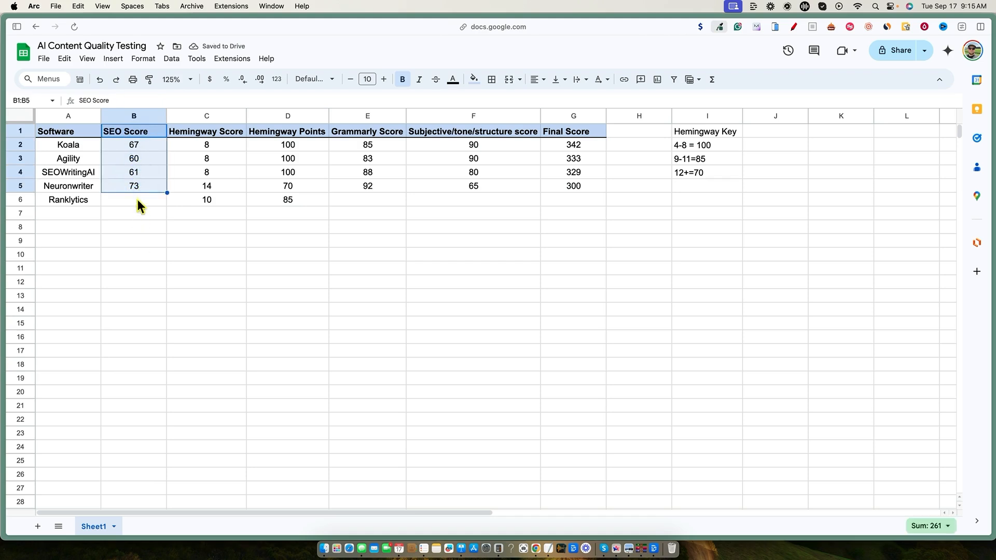
pyautogui.click(136, 199)
pyautogui.write('48')
pyautogui.click(304, 257)
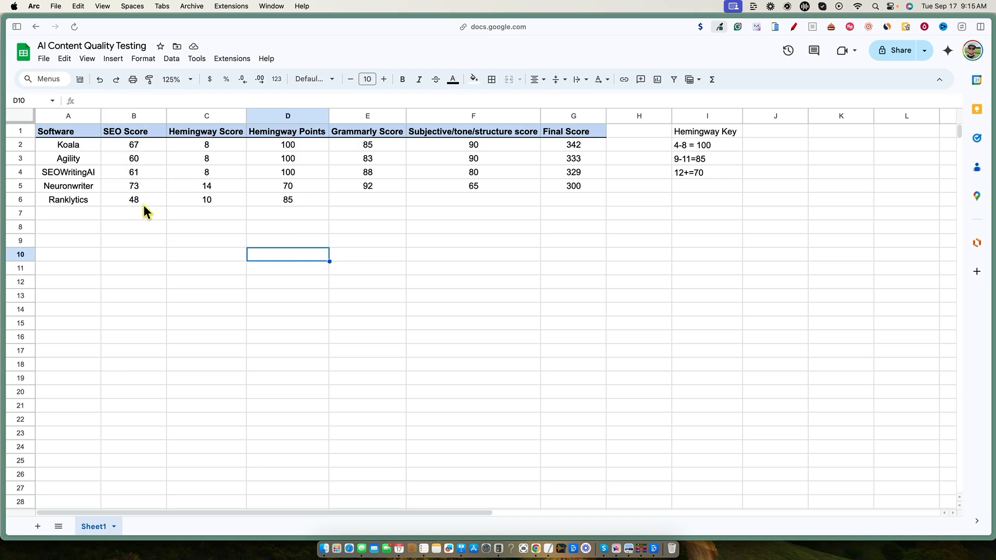
# Step: Switch to Grammarly and place the full GoHighLevel review article in a new document for scoring
pyautogui.click(50, 374)
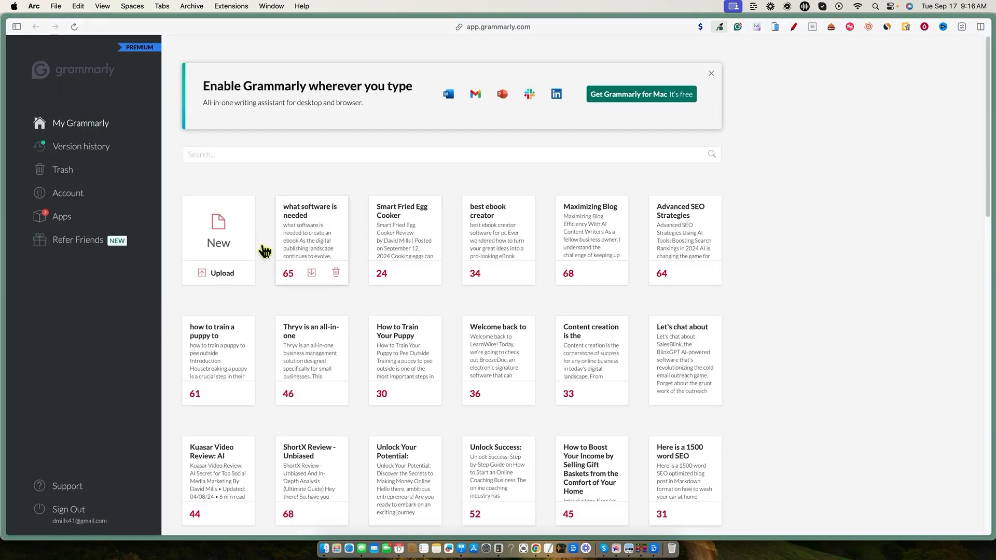
pyautogui.click(234, 245)
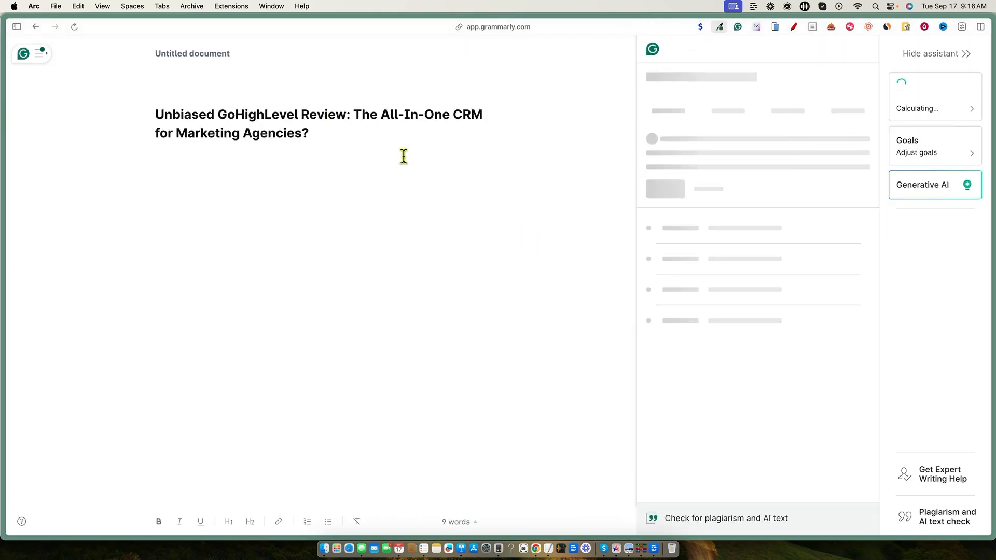
pyautogui.hotkey('ctrl', 'Tab')
pyautogui.hotkey('ctrl', 'Tab')
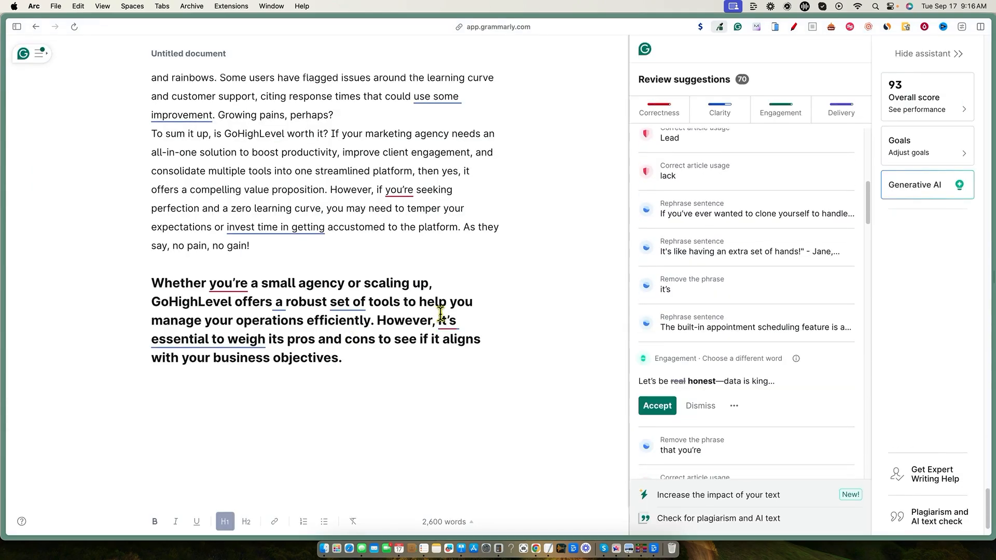
pyautogui.scroll(15, 441, 313)
# Step: Return to the AI Content Quality Testing sheet and enter 93 as the Grammarly Score for Ranklytics
pyautogui.moveTo(3, 286)
pyautogui.hotkey('ctrl', 'Tab')
pyautogui.click(375, 200)
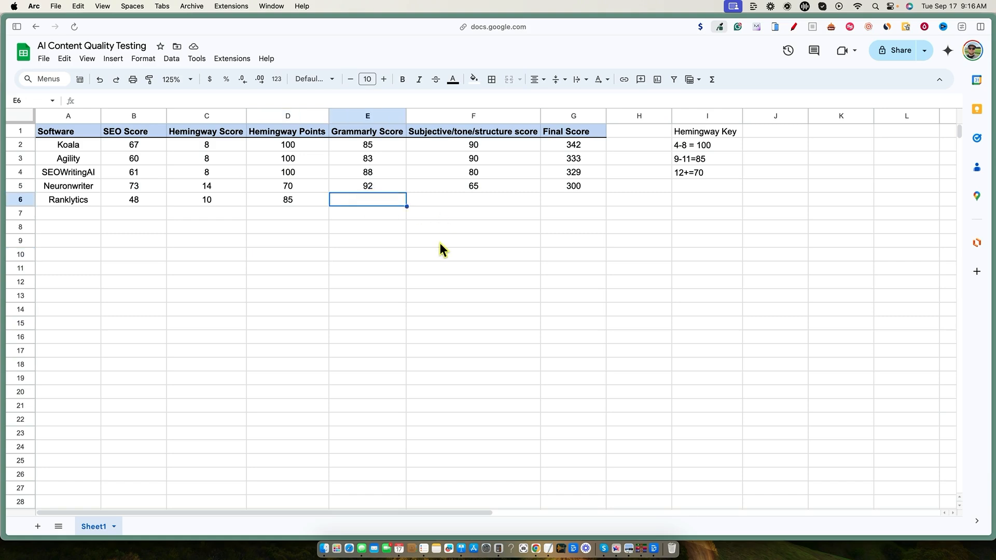
pyautogui.write('93')
pyautogui.click(492, 260)
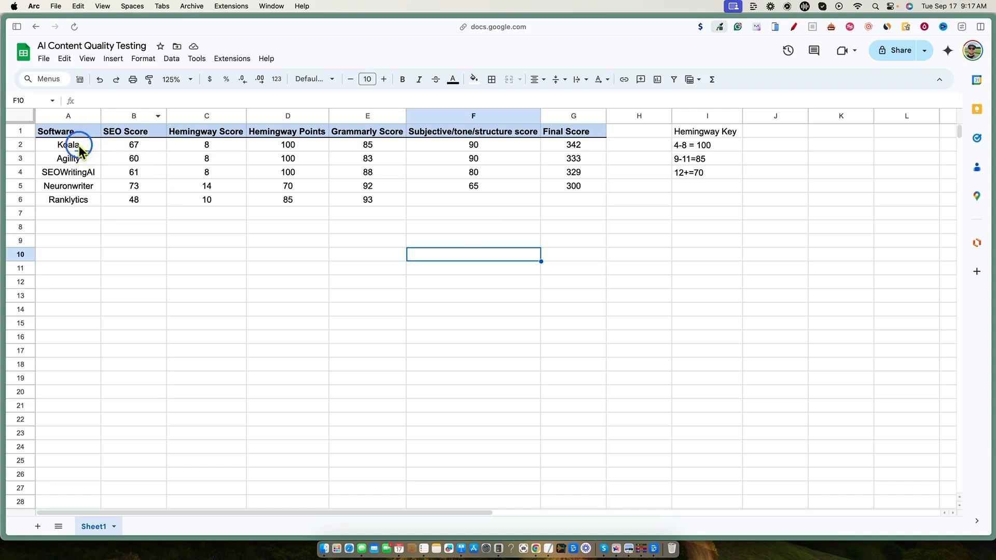
# Step: Compare the other tools' results and enter 80 as the Subjective/tone/structure score for Ranklytics
pyautogui.moveTo(73, 145); pyautogui.dragTo(80, 213)
pyautogui.click(214, 257)
pyautogui.click(78, 183)
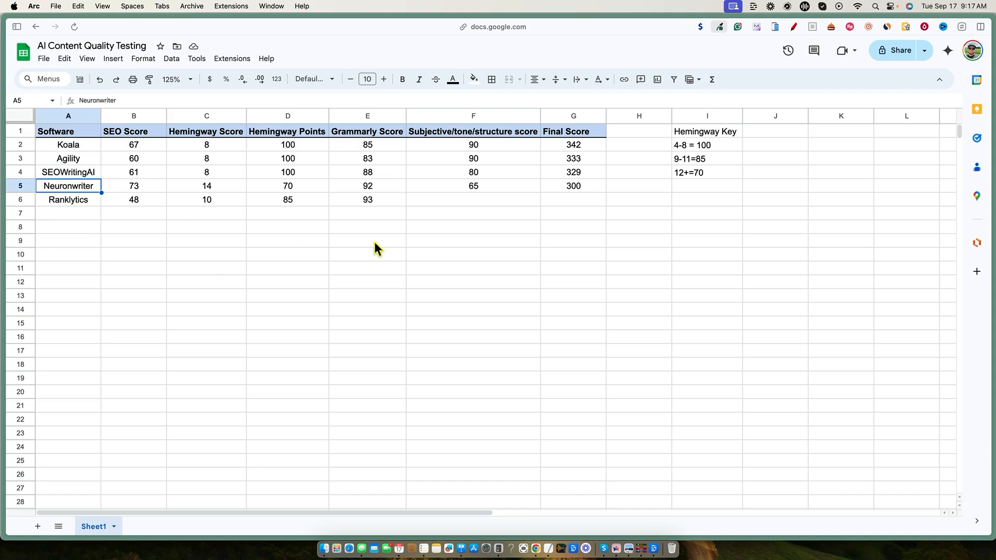
pyautogui.moveTo(72, 146); pyautogui.dragTo(72, 174)
pyautogui.click(508, 239)
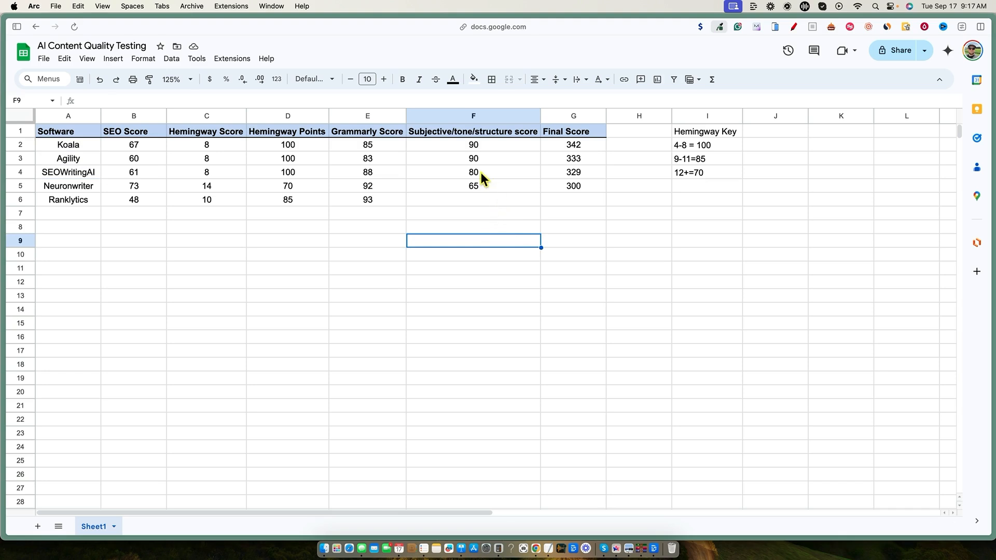
pyautogui.moveTo(481, 148); pyautogui.dragTo(33, 160)
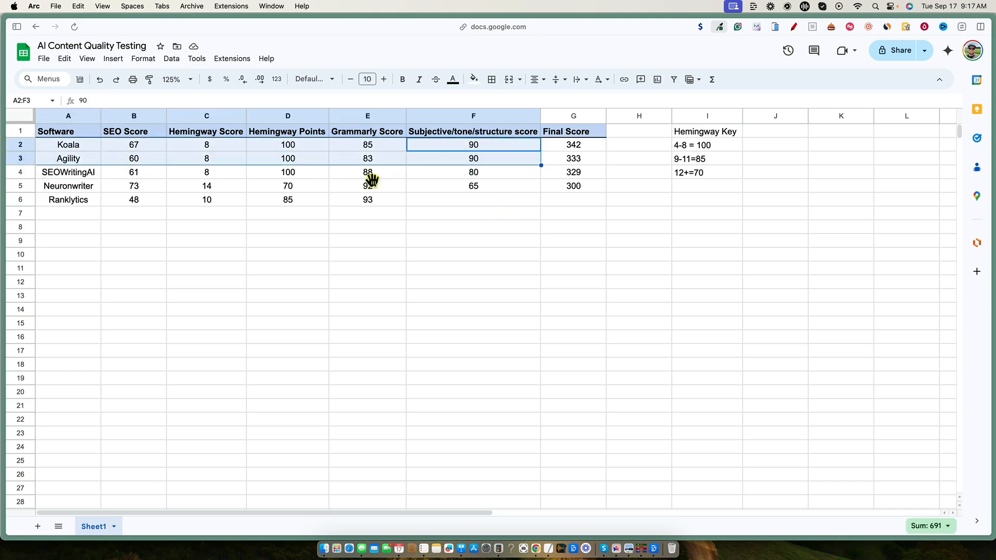
pyautogui.click(484, 201)
pyautogui.write('80')
pyautogui.click(611, 296)
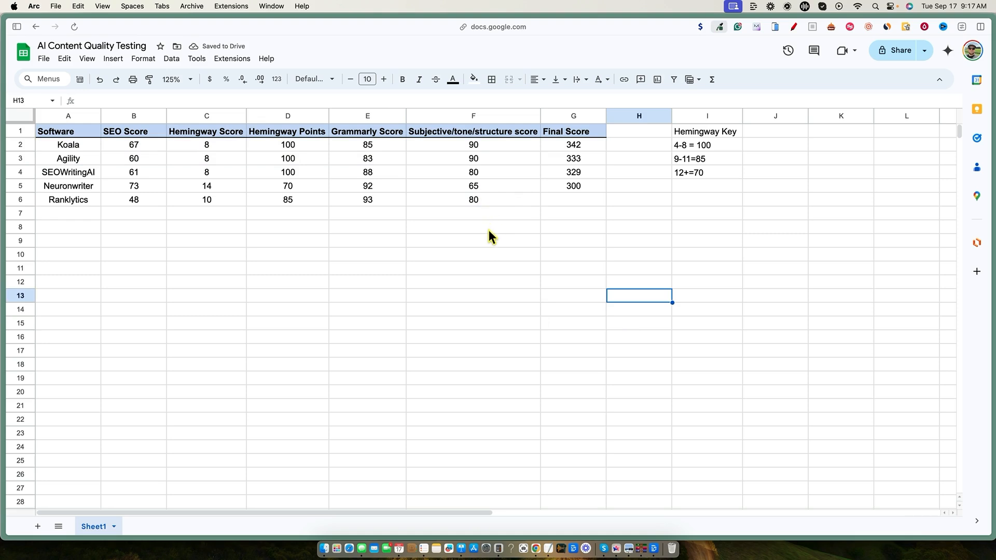
# Step: Fill the Final Score formula from the Neuronwriter row down to the Ranklytics row
pyautogui.click(591, 188)
pyautogui.moveTo(605, 193); pyautogui.dragTo(606, 205)
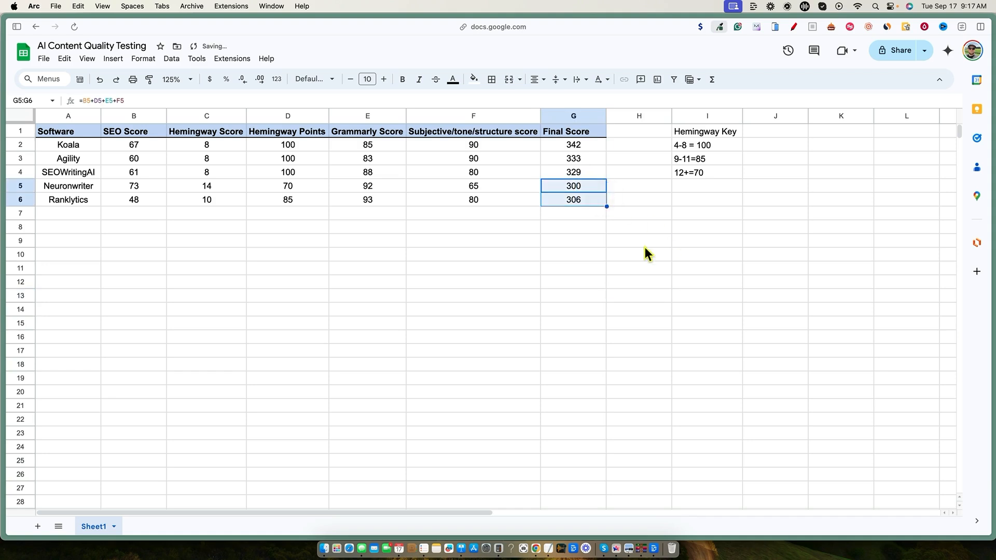
pyautogui.click(591, 242)
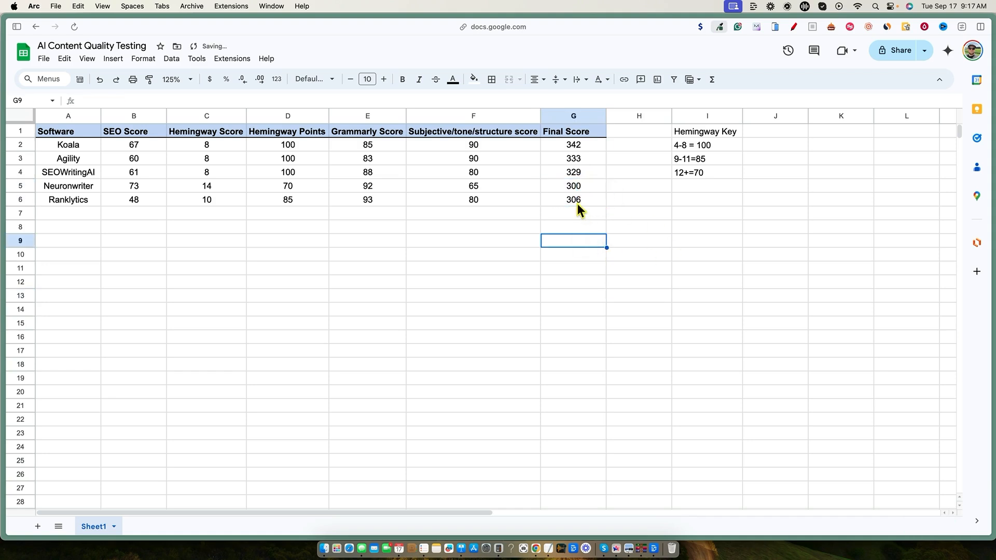
pyautogui.moveTo(66, 146); pyautogui.dragTo(553, 200)
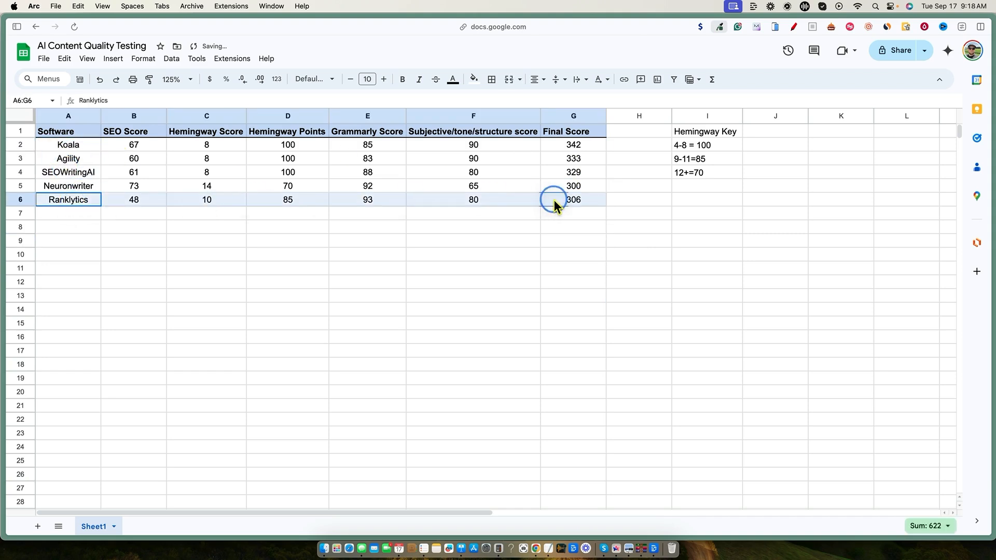
pyautogui.click(545, 214)
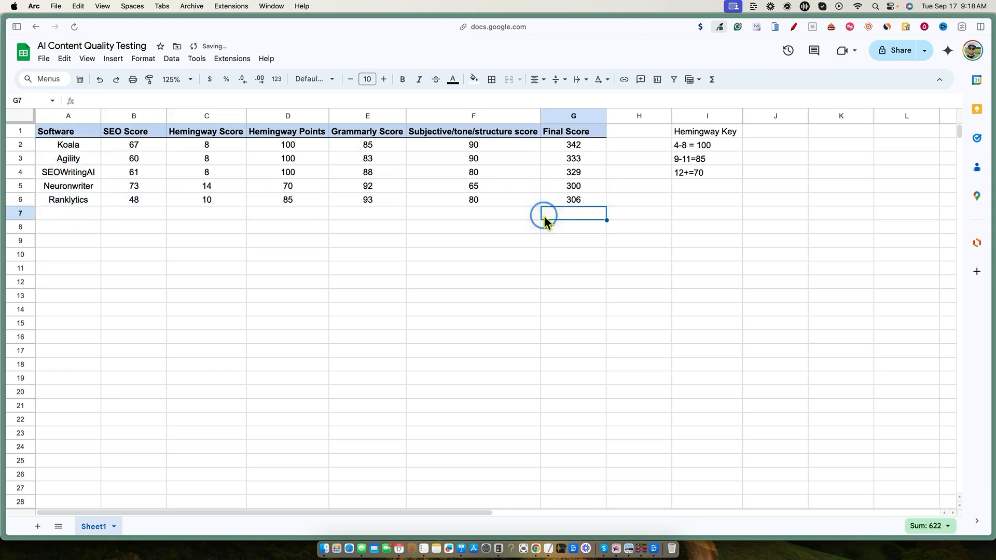
# Step: Test an SEO Score of 60 in the Ranklytics row and restore it to 48
pyautogui.click(136, 201)
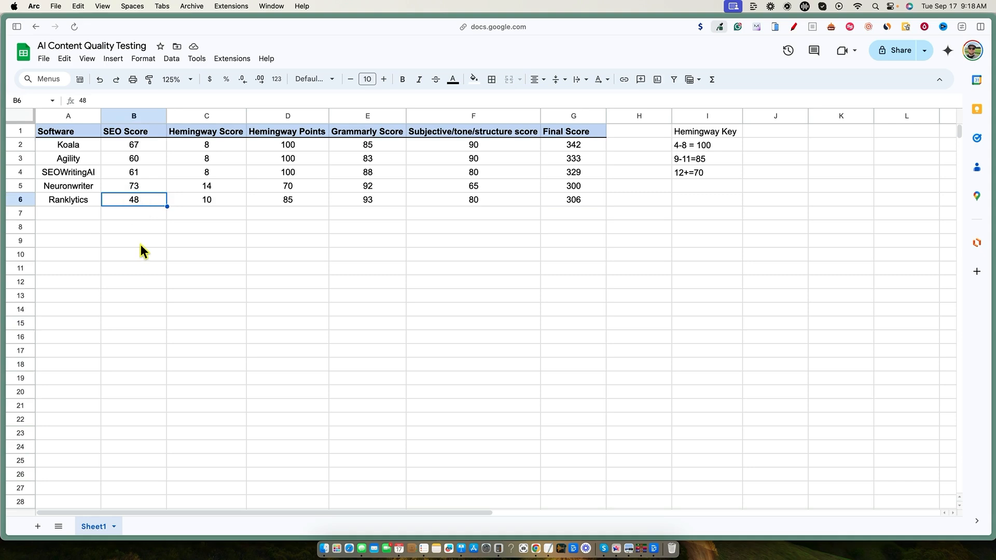
pyautogui.write('60')
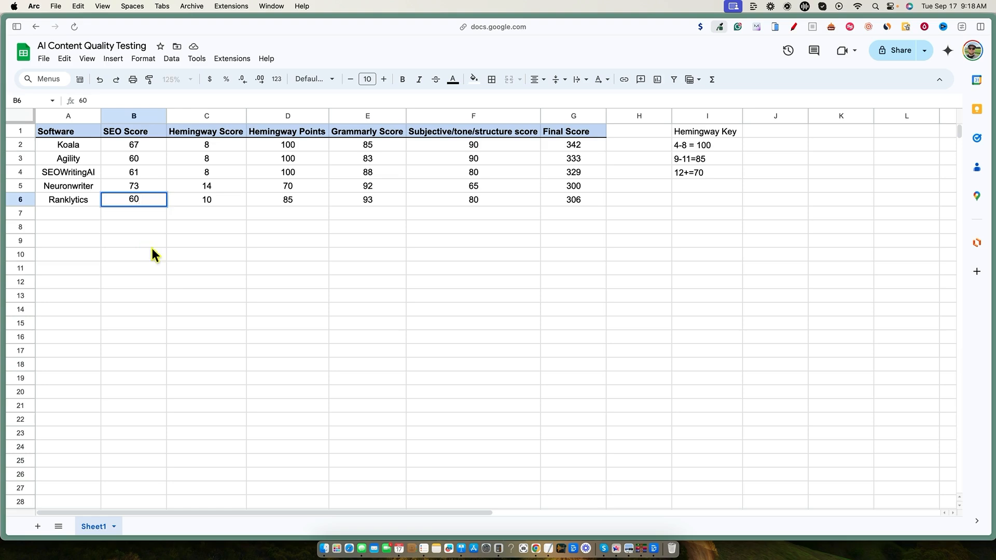
pyautogui.click(608, 270)
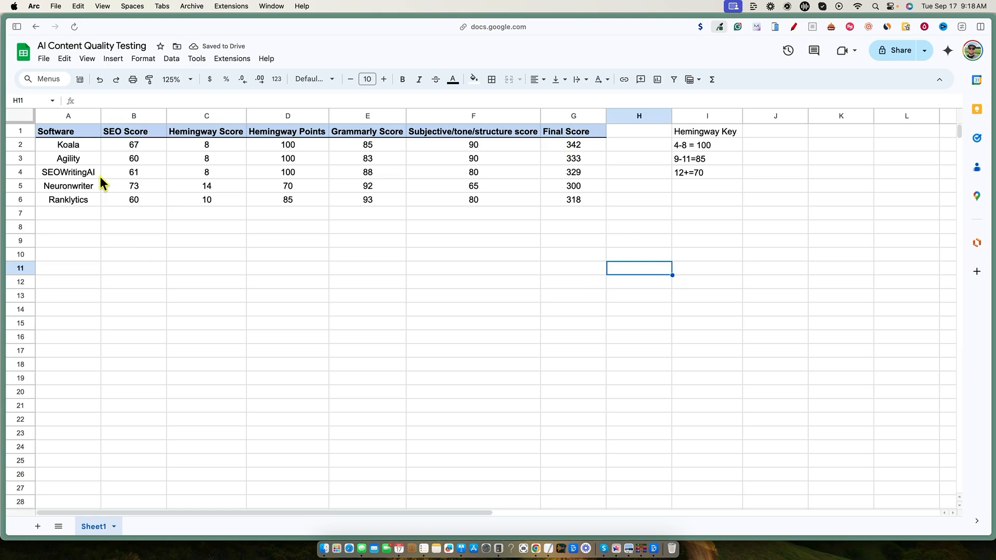
pyautogui.click(152, 205)
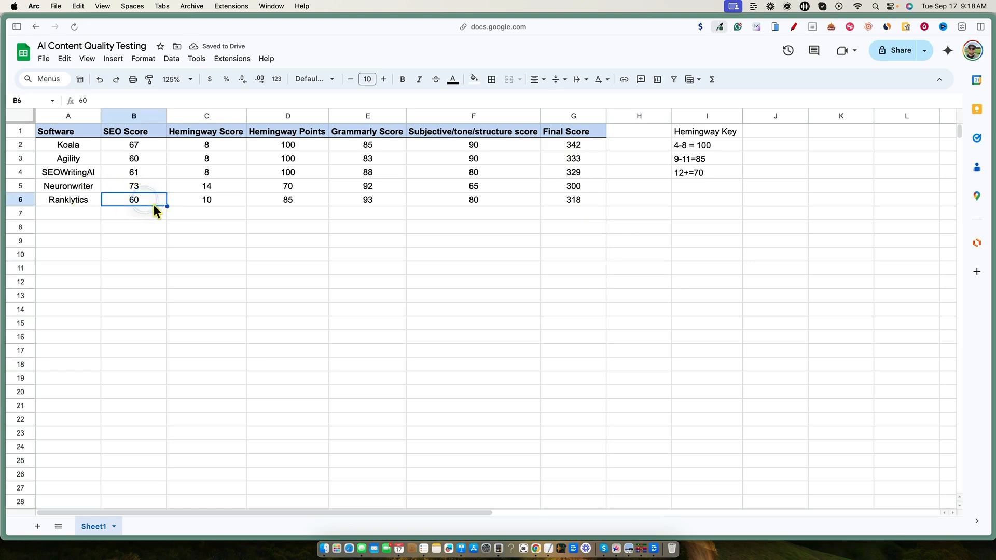
pyautogui.write('48')
pyautogui.click(197, 293)
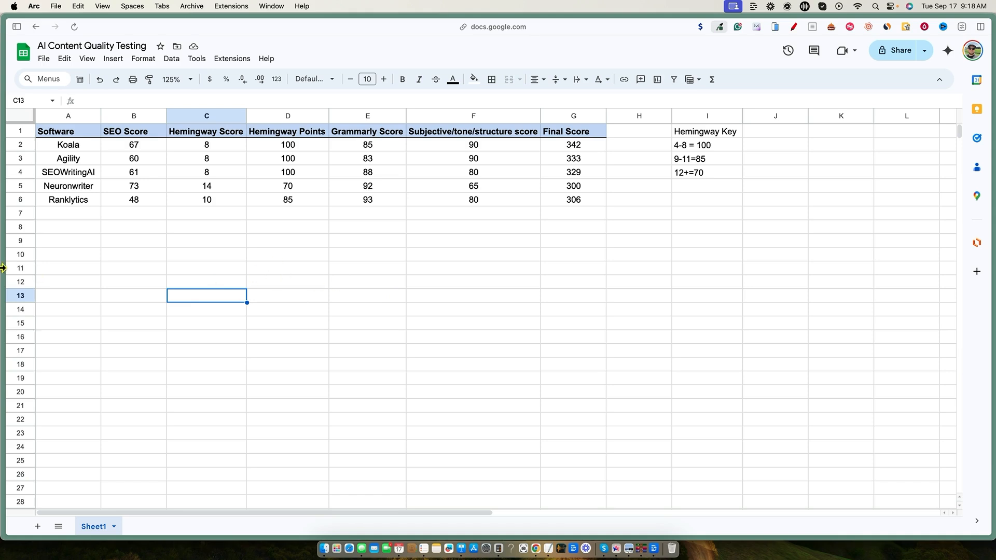
# Step: Switch to Ranklytics and view the available status options for the GoHighLevel review article in the content list
pyautogui.moveTo(3, 268)
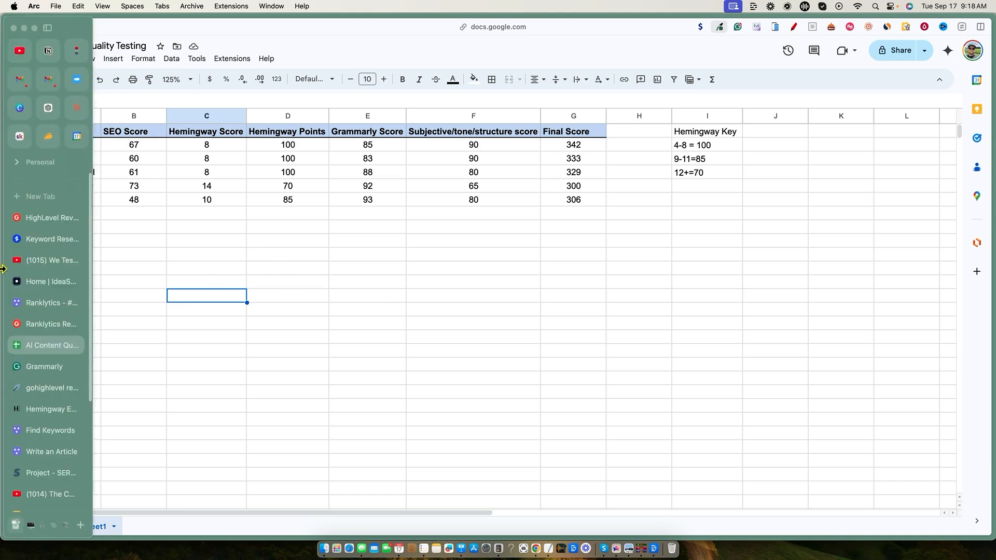
pyautogui.click(39, 451)
pyautogui.click(184, 320)
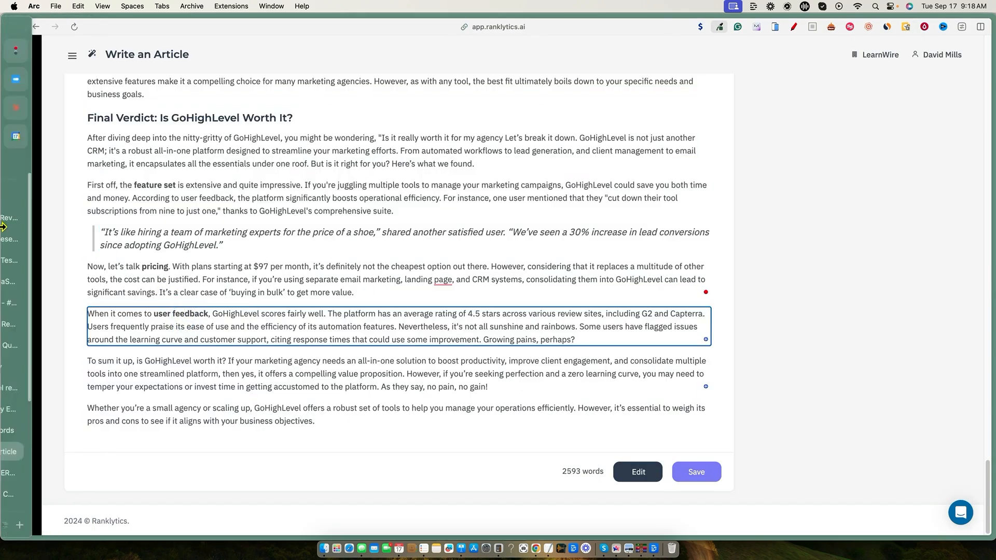
pyautogui.scroll(20, 175, 205)
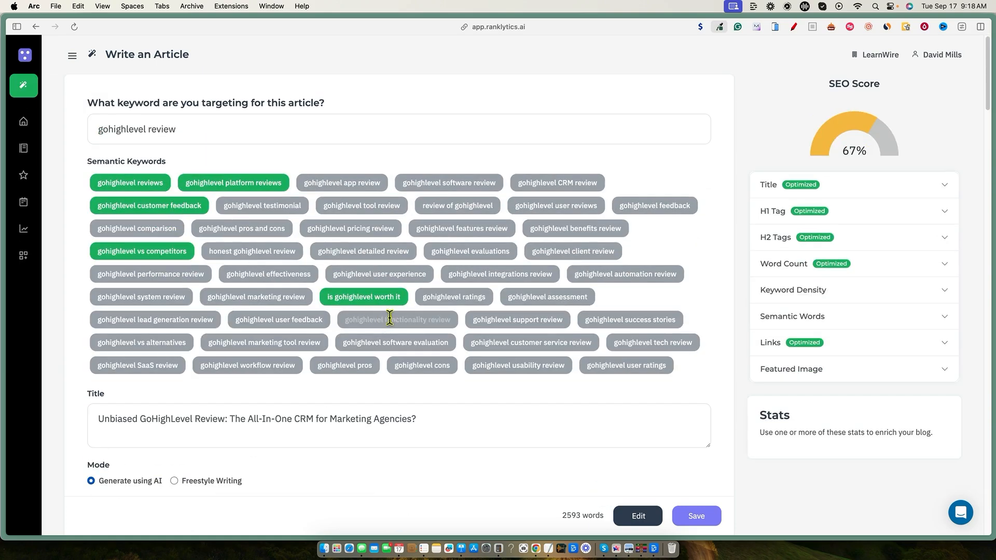
pyautogui.click(23, 148)
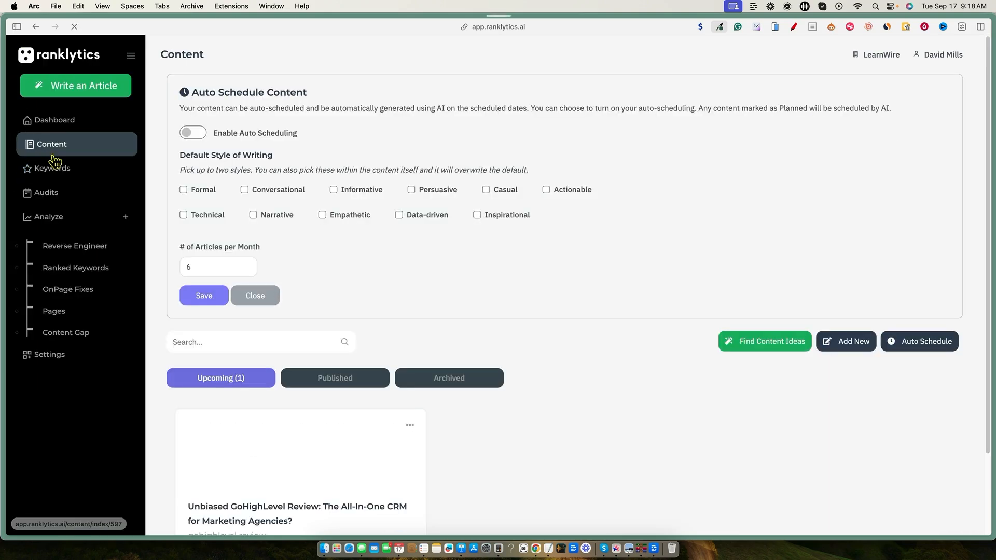
pyautogui.scroll(-3, 488, 395)
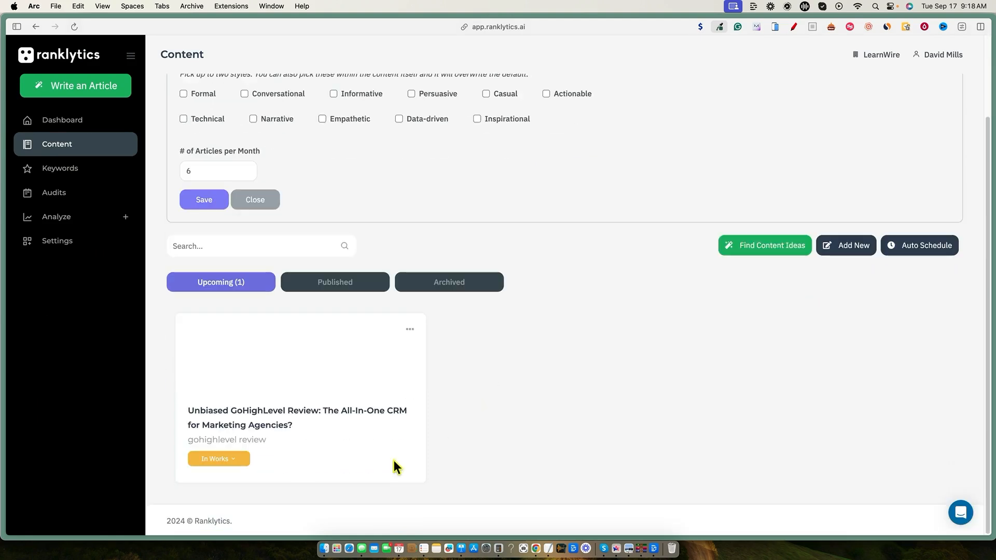
pyautogui.click(237, 462)
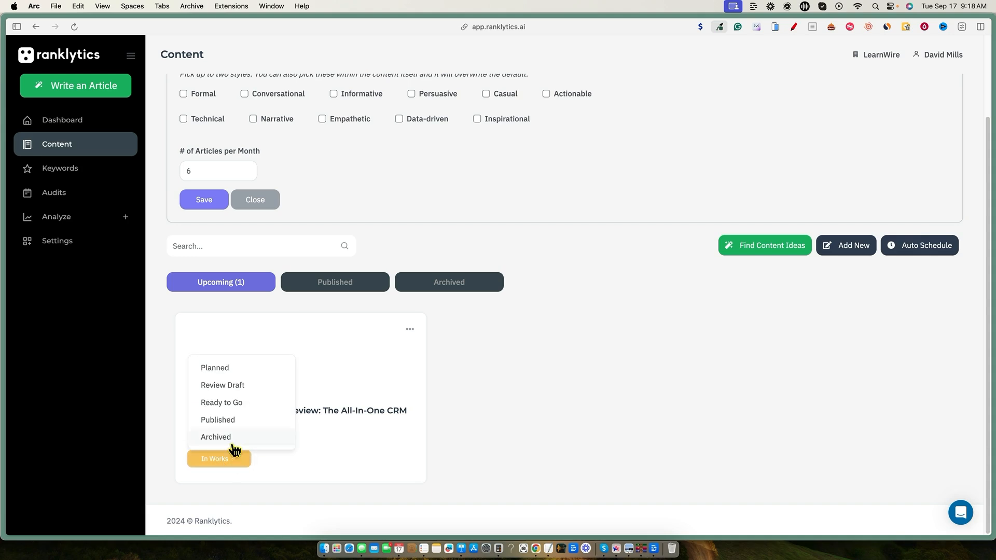
pyautogui.click(345, 454)
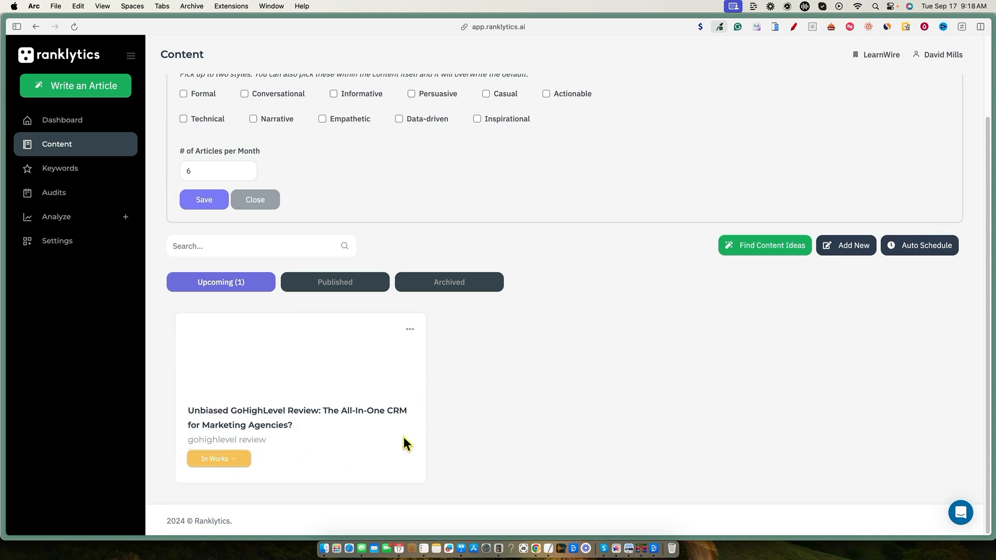
# Step: Open the Ranklytics account's user management and view the form for inviting a user without sending an invite
pyautogui.click(945, 56)
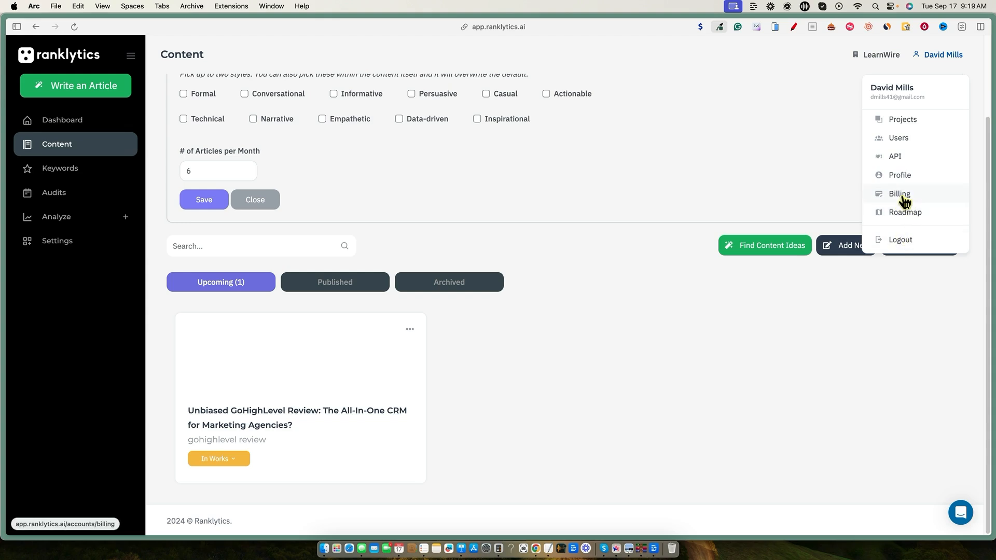
pyautogui.click(905, 138)
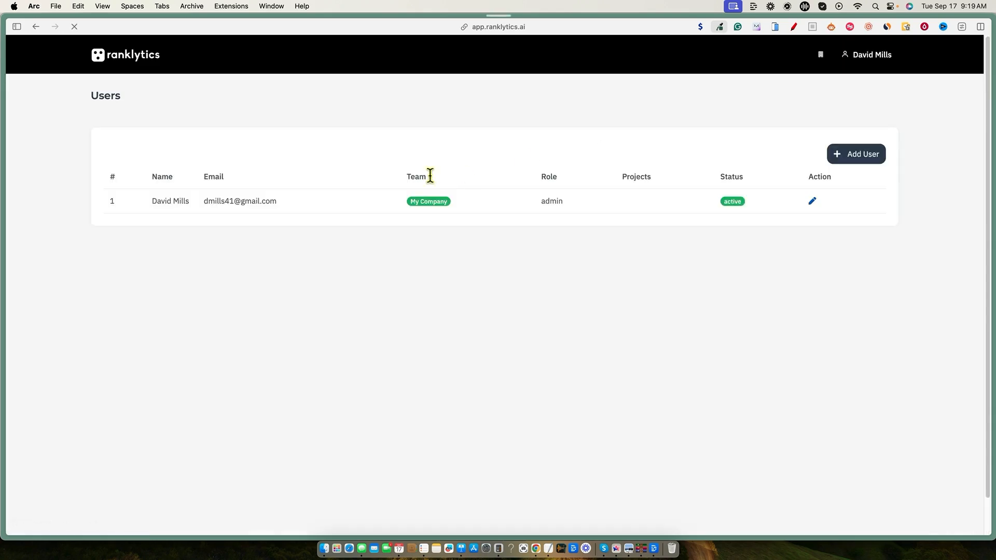
pyautogui.click(855, 163)
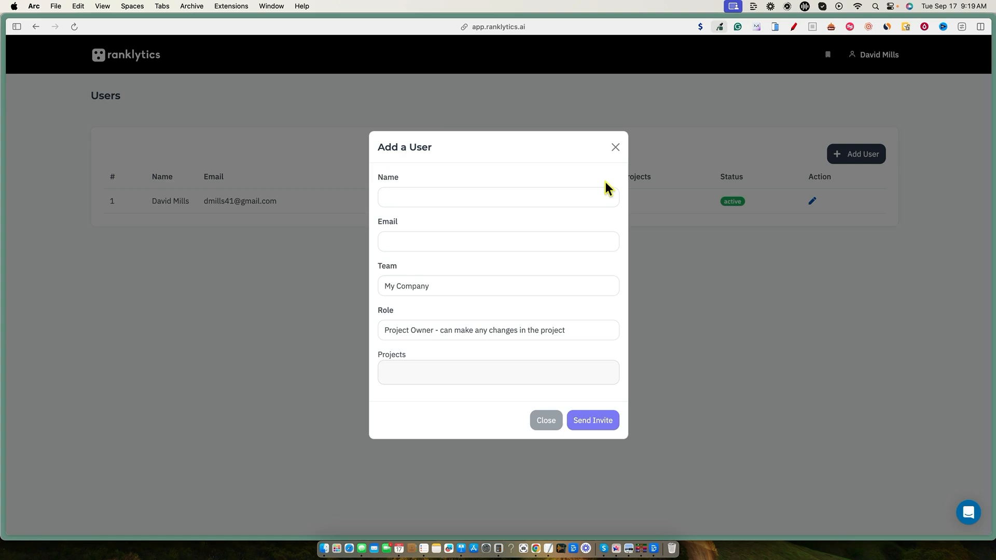
pyautogui.click(616, 148)
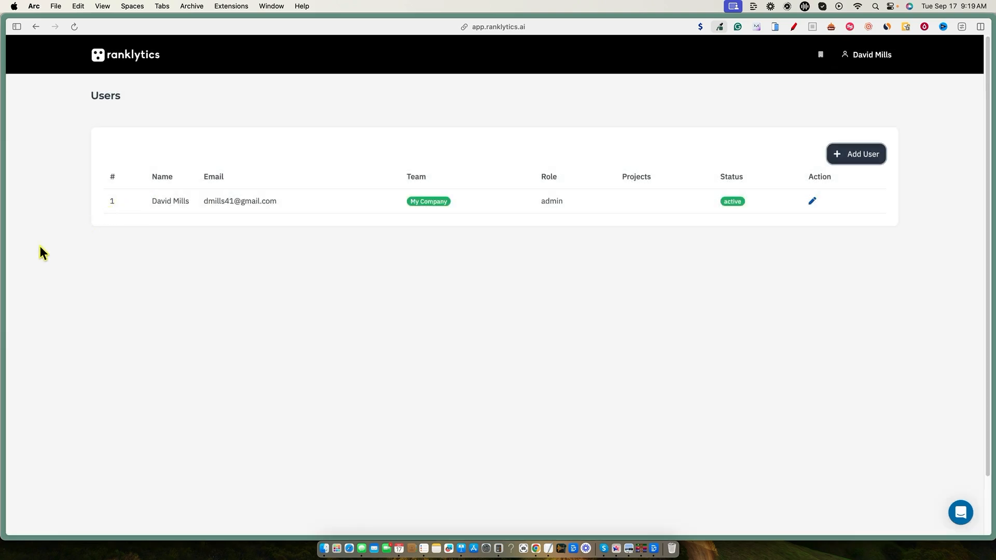
# Step: Switch to the AppSumo deal page and compare the user limits of License Tier 1 and License Tier 2
pyautogui.moveTo(2, 233)
pyautogui.click(45, 139)
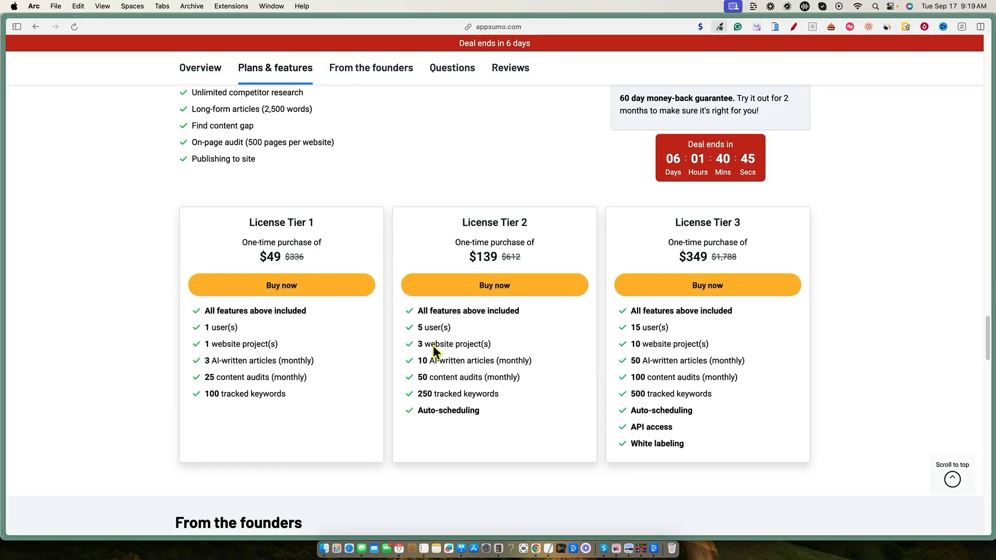
pyautogui.moveTo(206, 327); pyautogui.dragTo(262, 334)
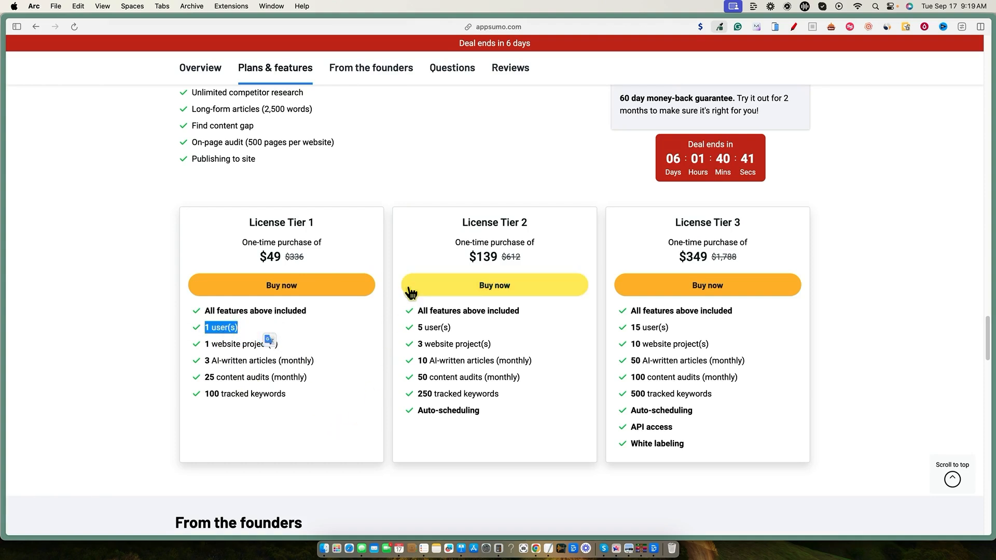
pyautogui.moveTo(455, 332); pyautogui.dragTo(416, 327)
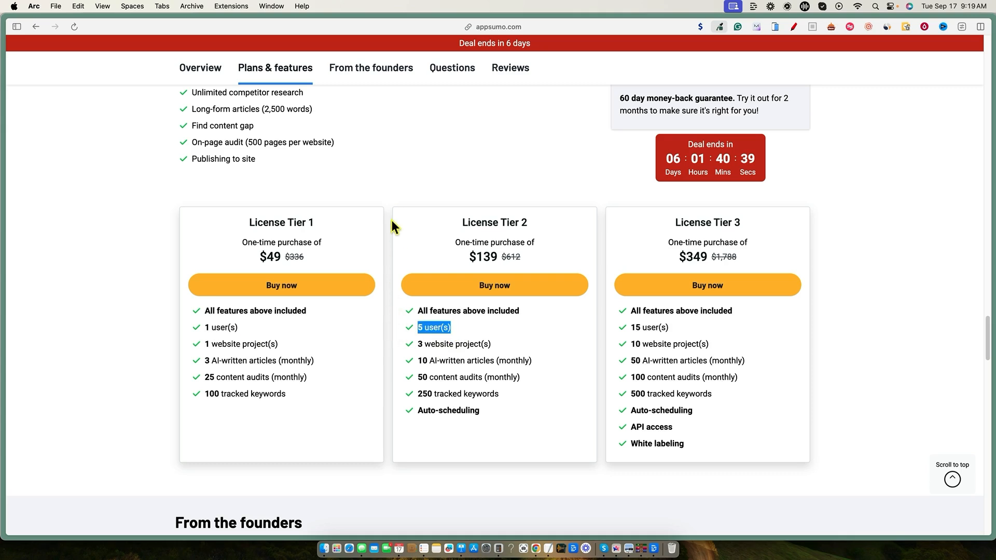
# Step: Return to Ranklytics and open the LearnWire project's dashboard, collapsing and re-expanding its navigation sidebar
pyautogui.hotkey('ctrl', 'Tab')
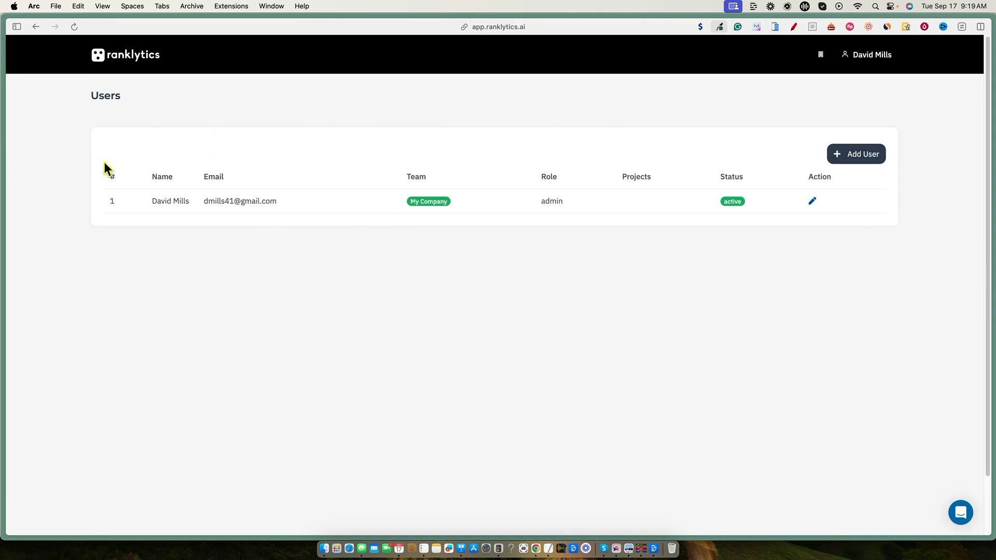
pyautogui.click(125, 62)
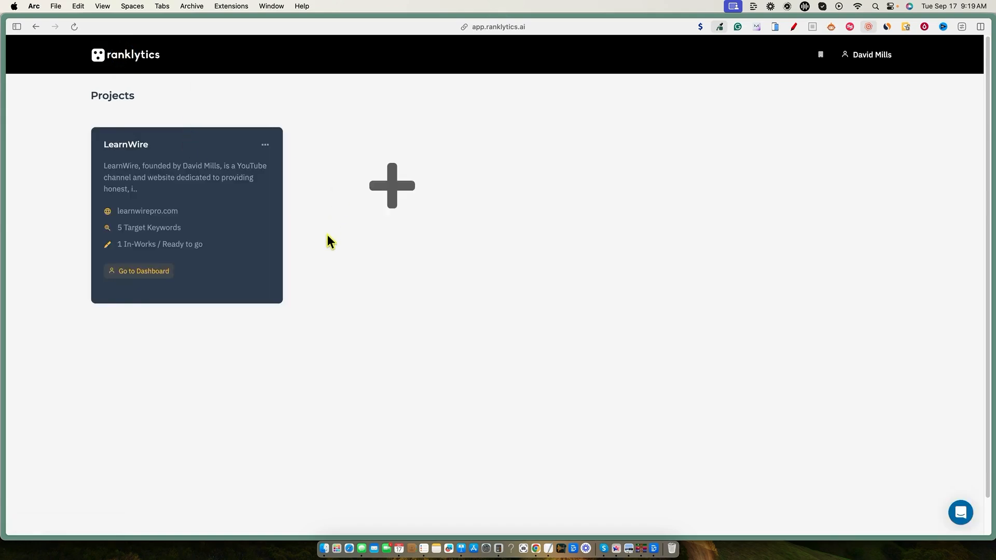
pyautogui.click(153, 283)
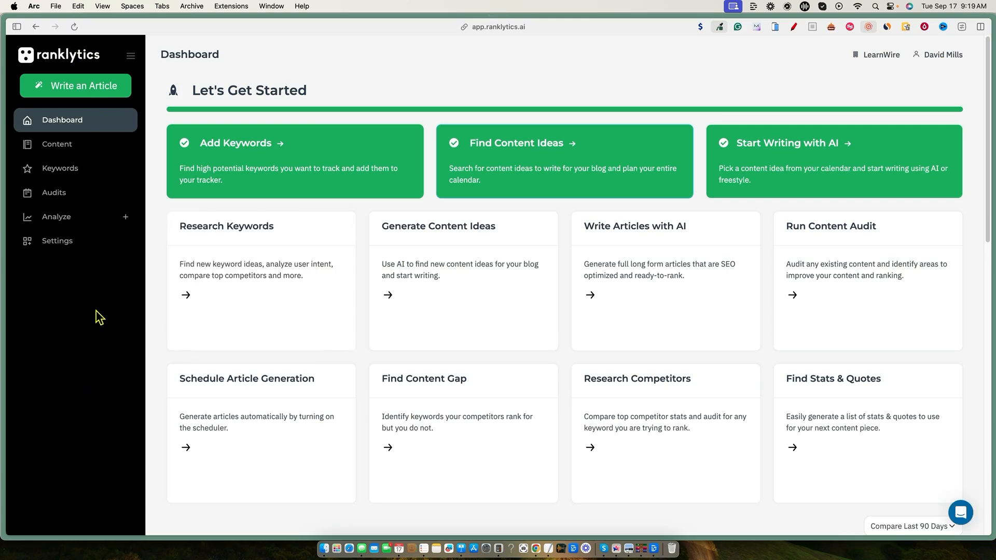
pyautogui.click(130, 56)
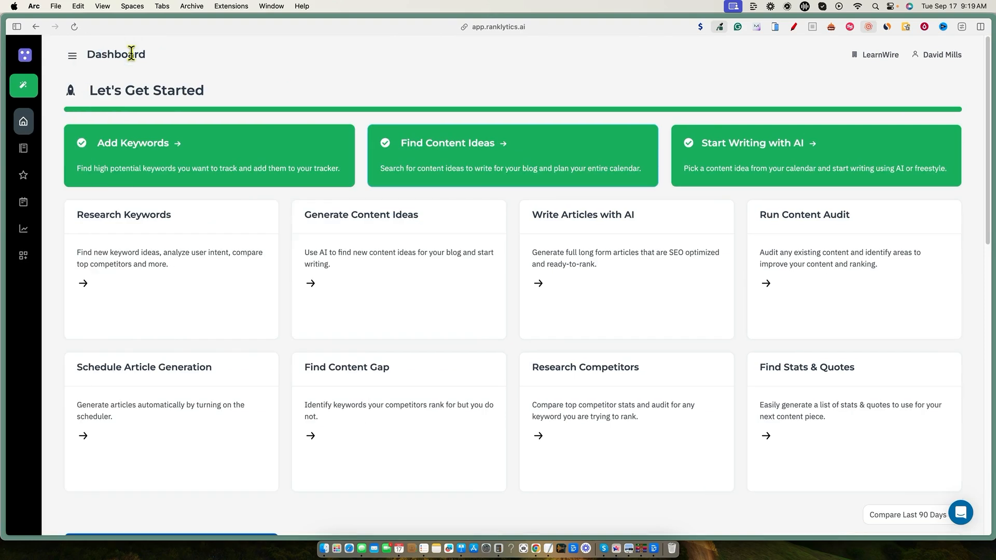
pyautogui.click(73, 59)
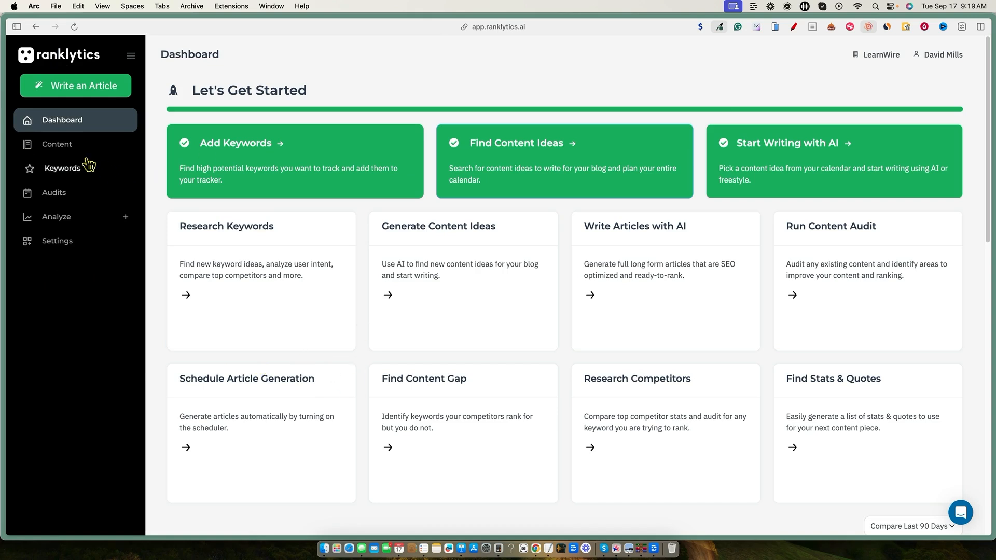
# Step: Review the LearnWire project's tracked keywords, including the actions available for "ltd software" and the rank, search volume and difficulty data
pyautogui.click(76, 175)
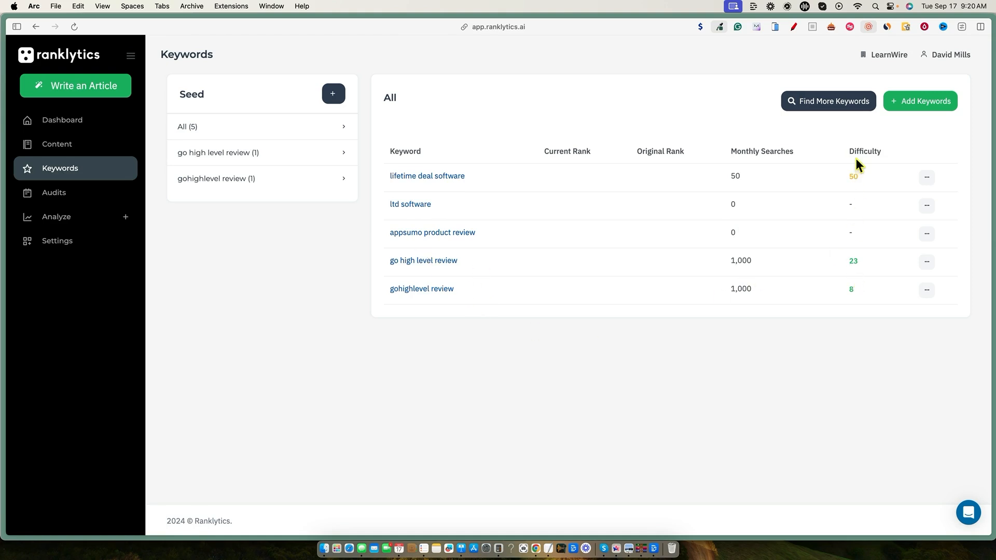
pyautogui.click(926, 206)
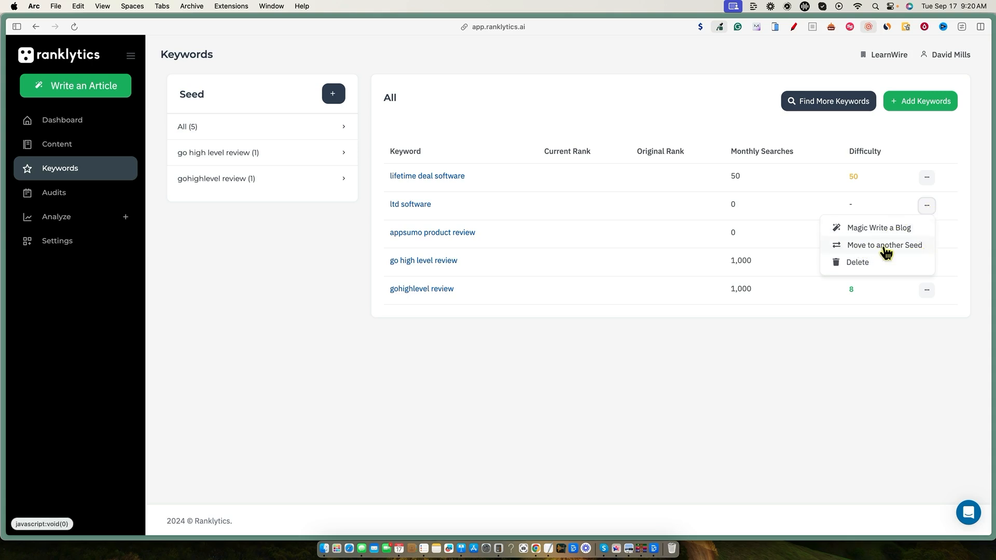
pyautogui.click(701, 335)
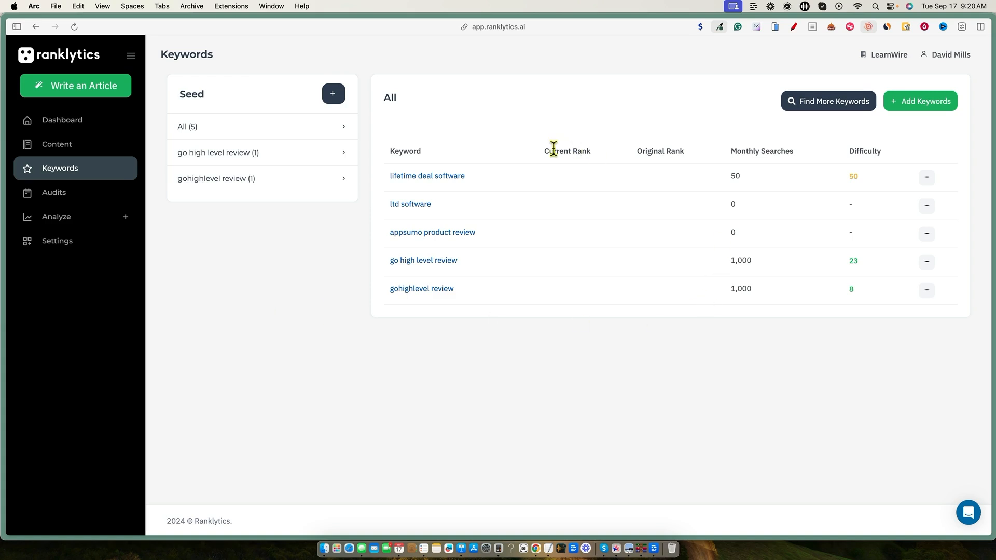
pyautogui.moveTo(543, 151); pyautogui.dragTo(671, 337)
pyautogui.click(534, 366)
pyautogui.moveTo(391, 260); pyautogui.dragTo(473, 303)
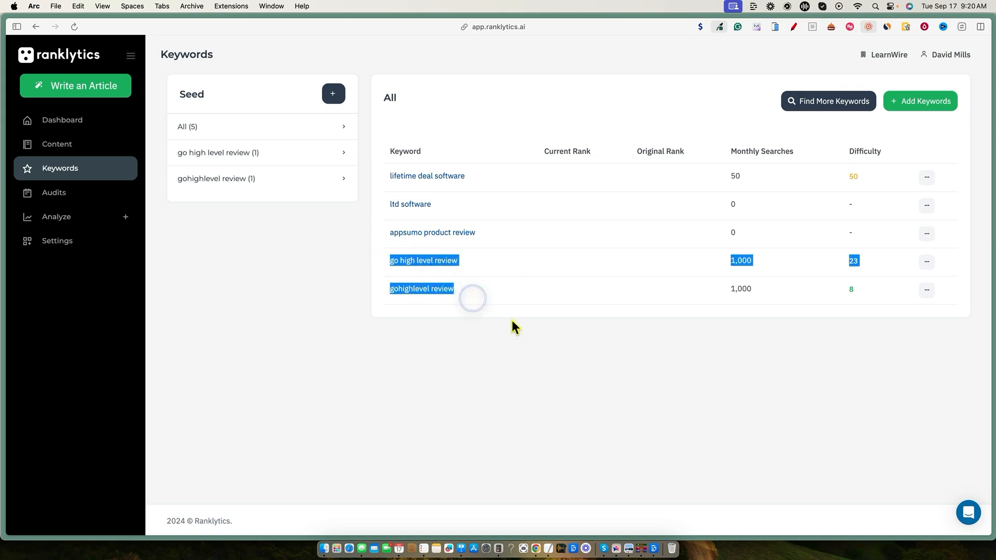
pyautogui.click(601, 348)
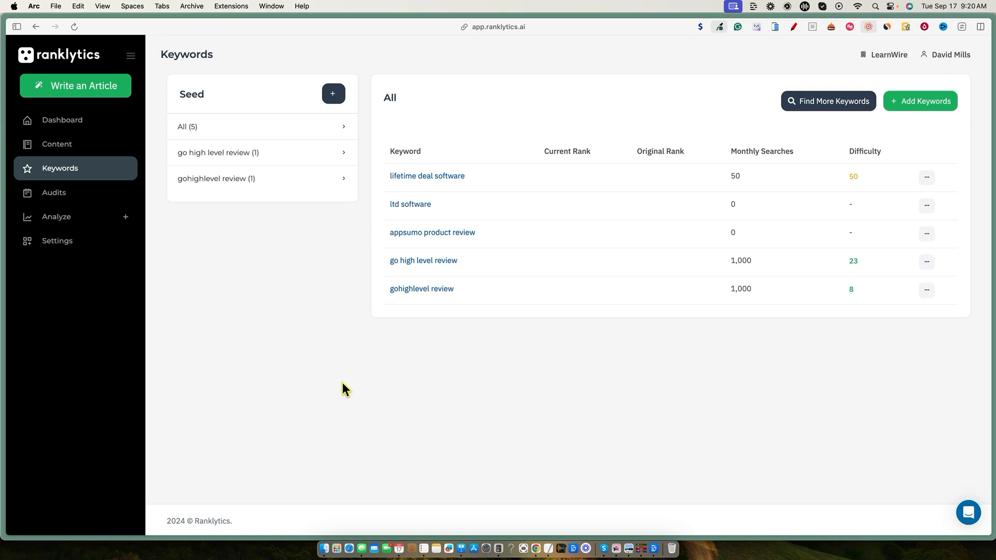
# Step: Start a new content audit from the LearnWire project's empty audit list
pyautogui.click(136, 197)
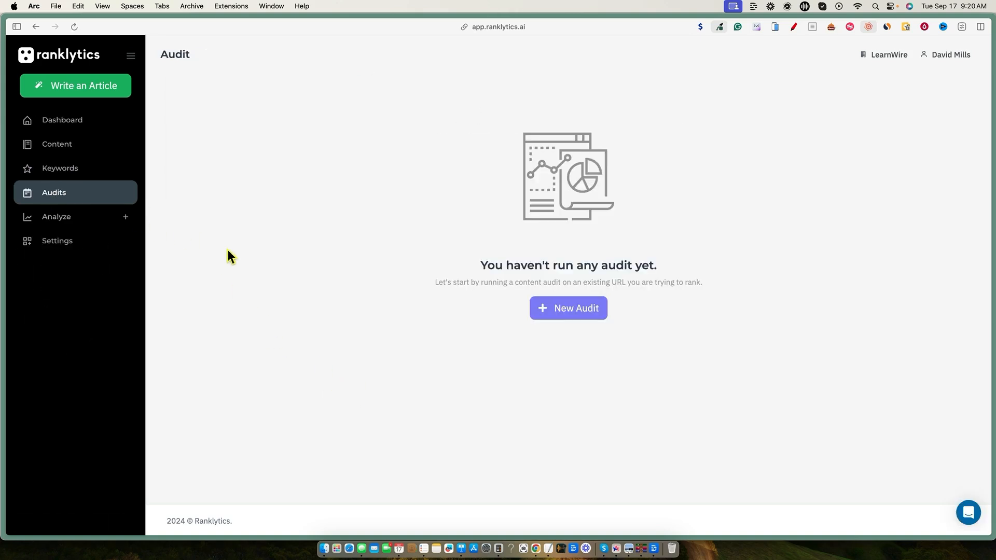
pyautogui.click(571, 316)
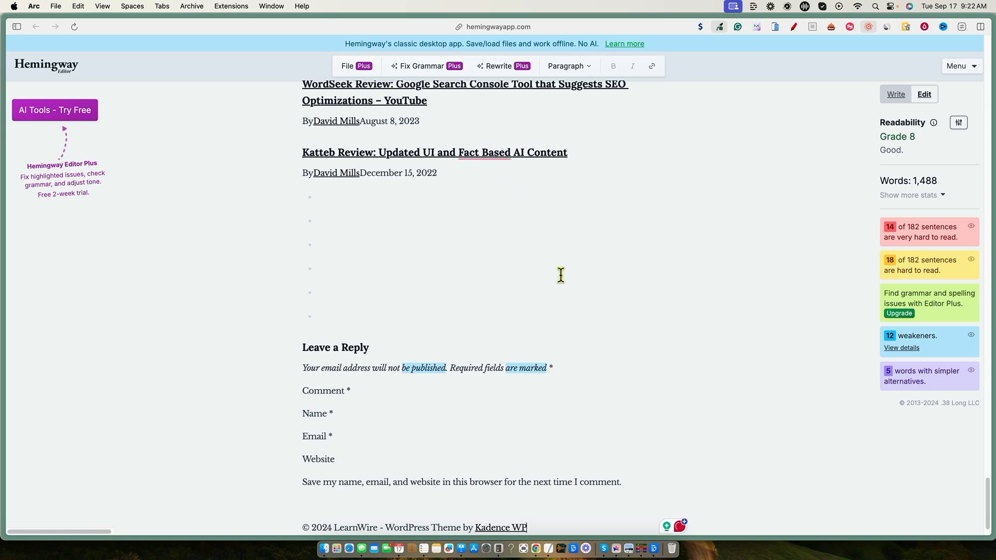
# Step: Examine the GoHighLevel review article's readability grade and highlighted sentences in Hemingway Editor
pyautogui.scroll(20, 561, 275)
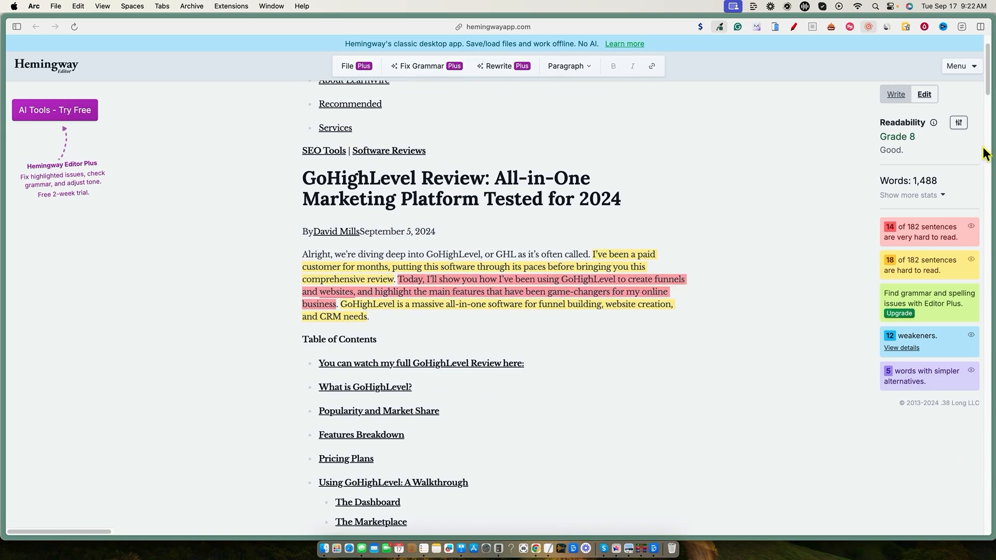
pyautogui.scroll(3, 450, 196)
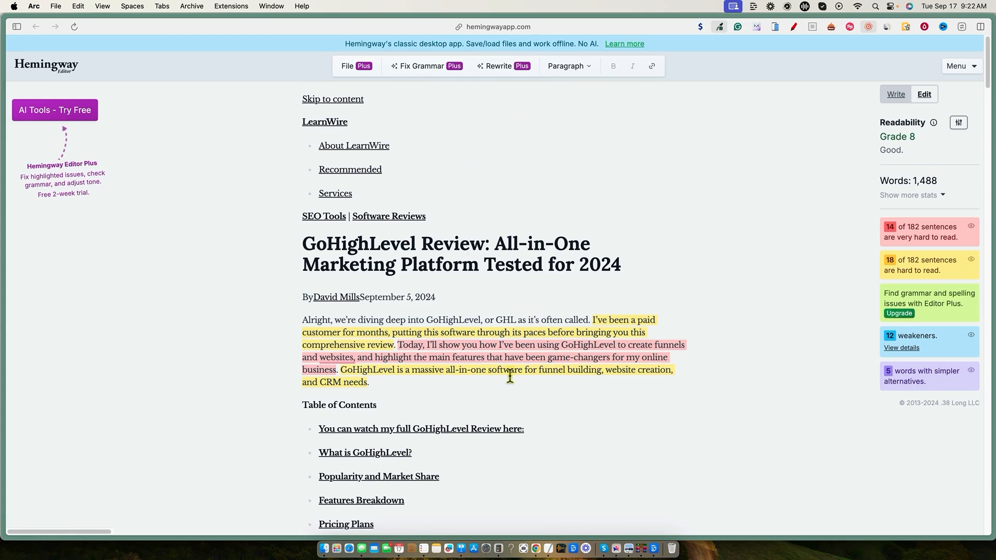
pyautogui.scroll(-15, 509, 377)
# Step: Switch to the Ranklytics audit results and examine the article's readability rating and SEO Score comparison chart
pyautogui.moveTo(3, 253)
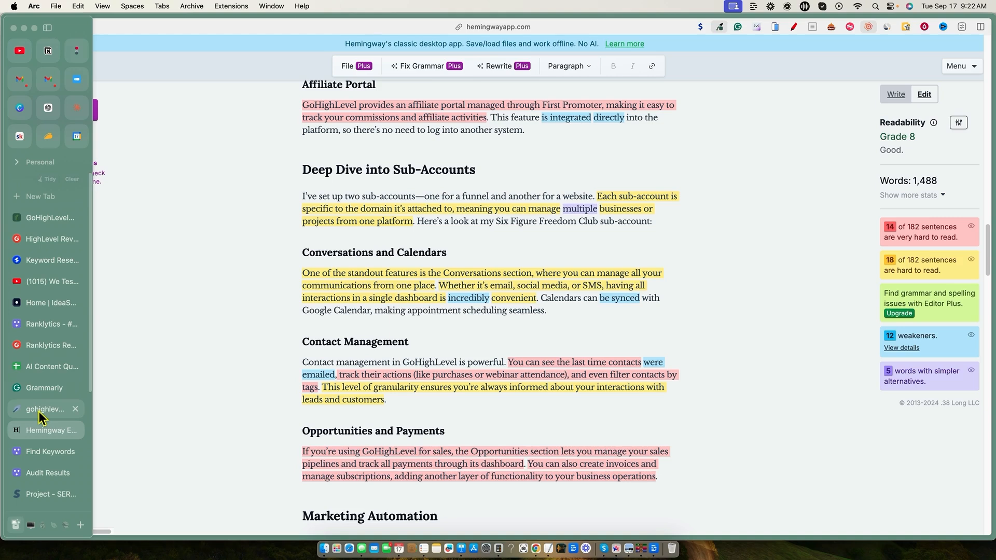
pyautogui.click(44, 472)
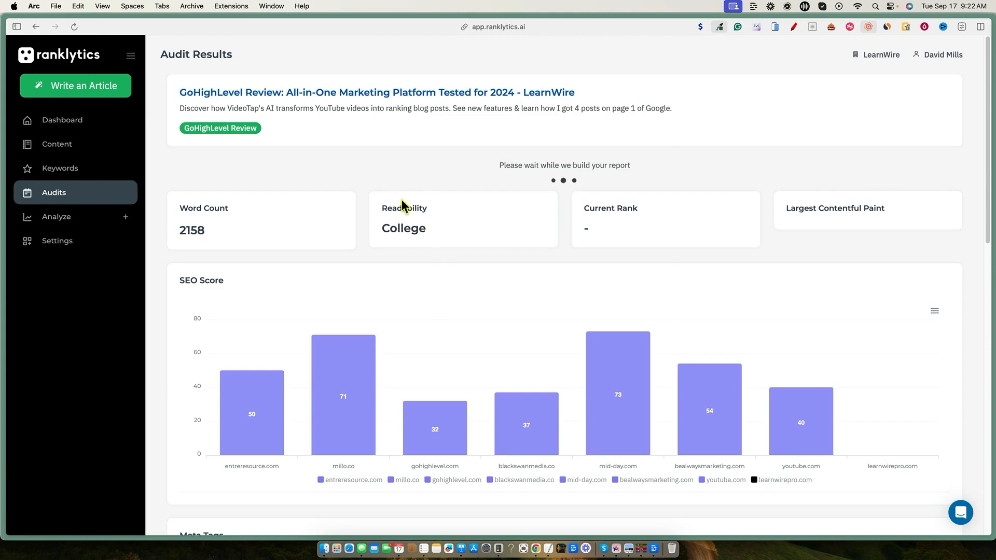
pyautogui.moveTo(381, 207); pyautogui.dragTo(447, 240)
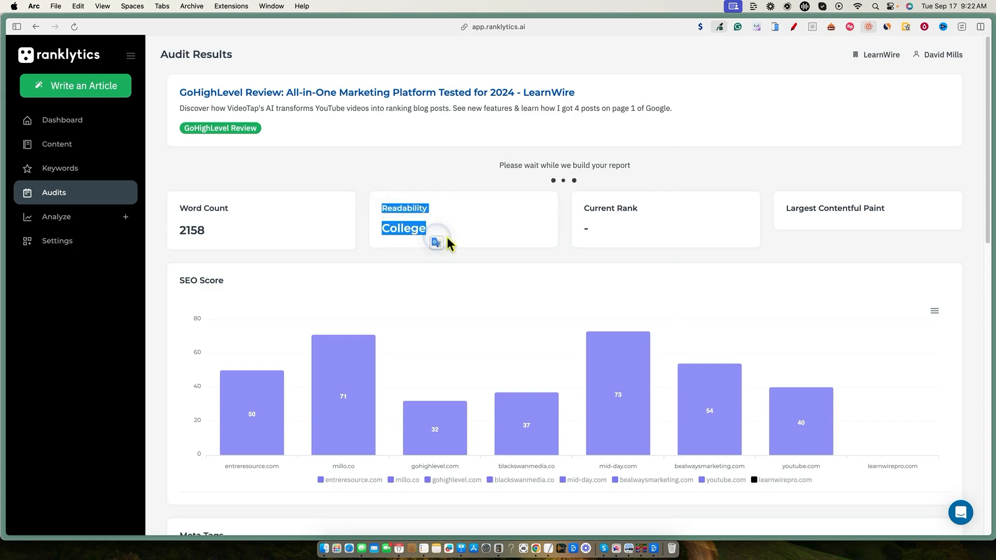
pyautogui.click(415, 173)
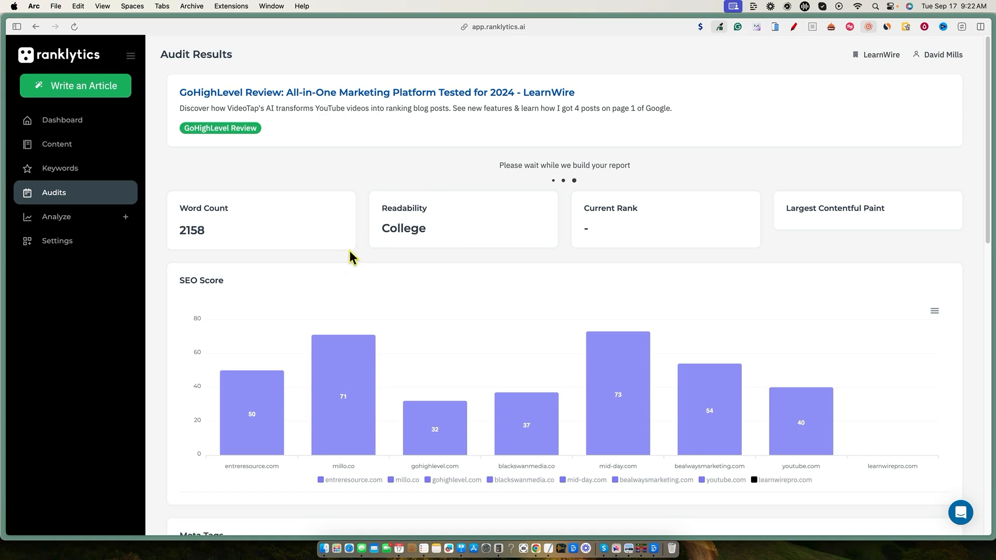
pyautogui.scroll(-2, 379, 363)
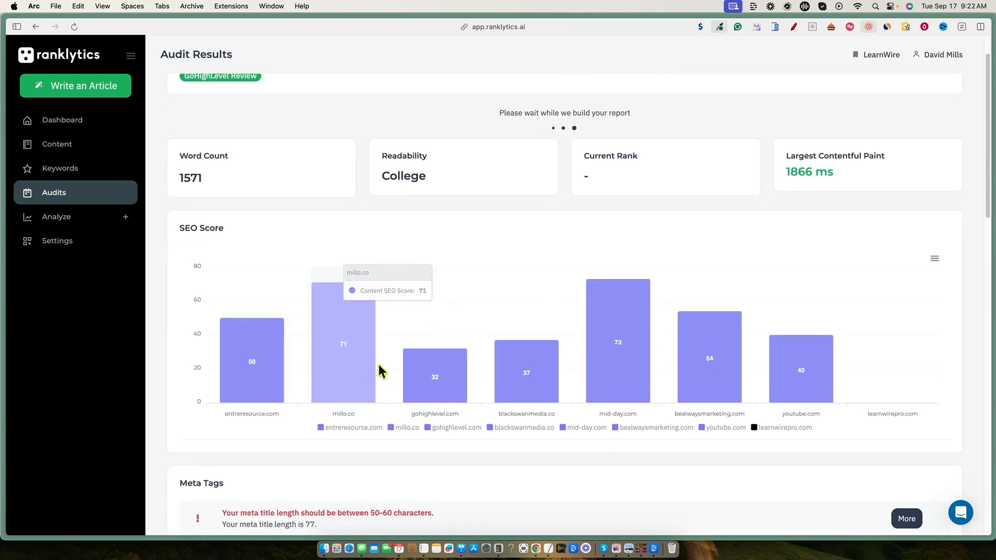
pyautogui.scroll(-3, 389, 381)
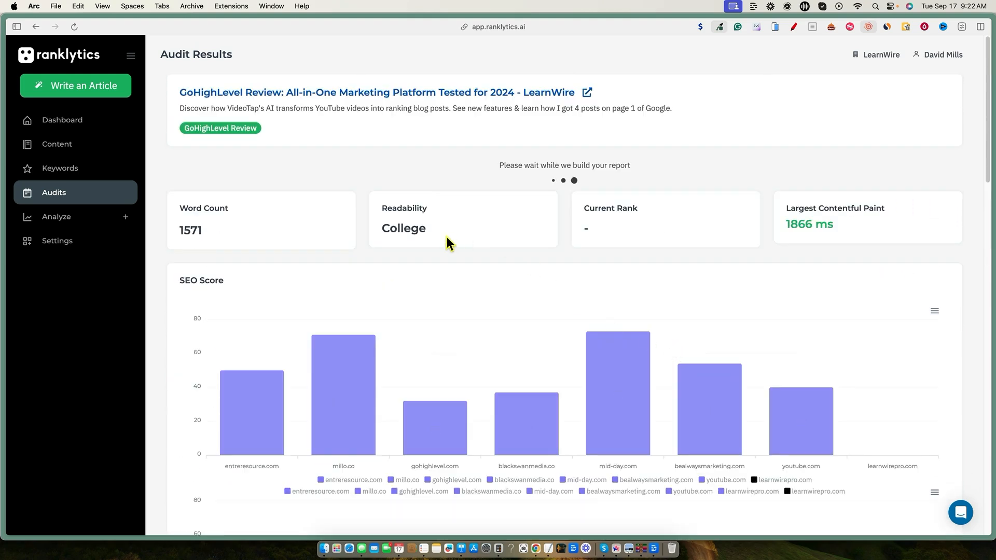
# Step: Review the audit's meta title and description suggestions and its recommended keywords to use
pyautogui.scroll(-15, 742, 352)
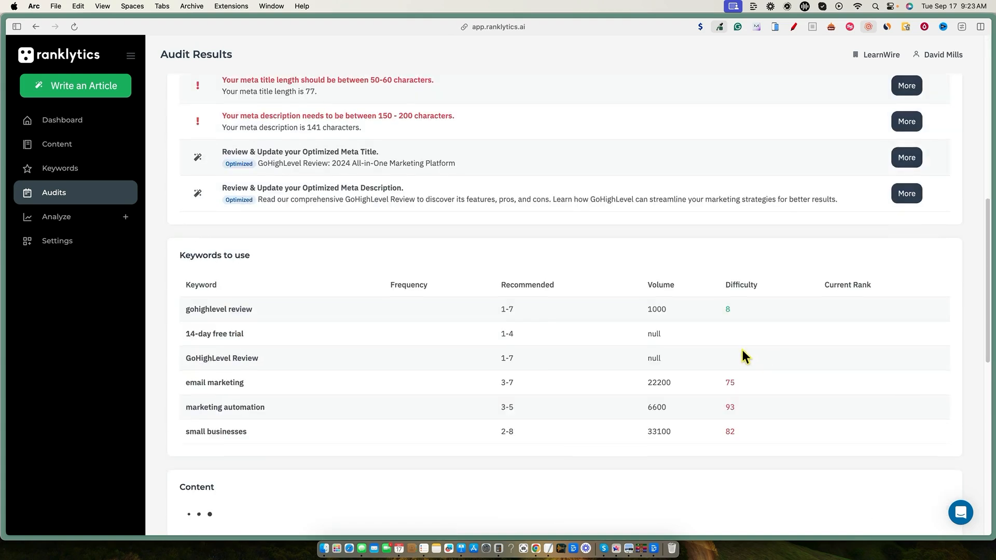
pyautogui.scroll(3, 465, 306)
pyautogui.scroll(-1, 465, 306)
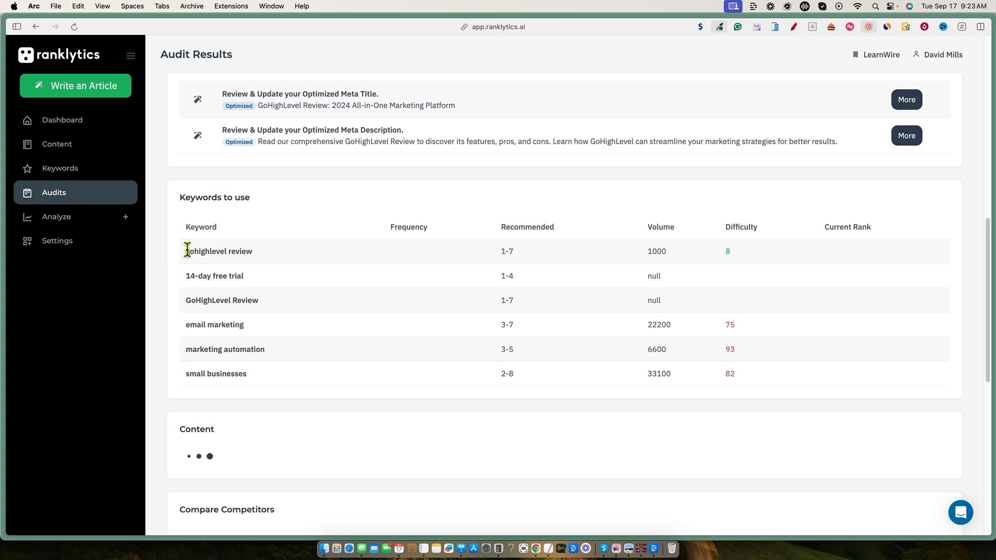
pyautogui.moveTo(183, 252); pyautogui.dragTo(351, 387)
pyautogui.scroll(-3, 384, 388)
pyautogui.scroll(-3, 403, 384)
pyautogui.click(207, 249)
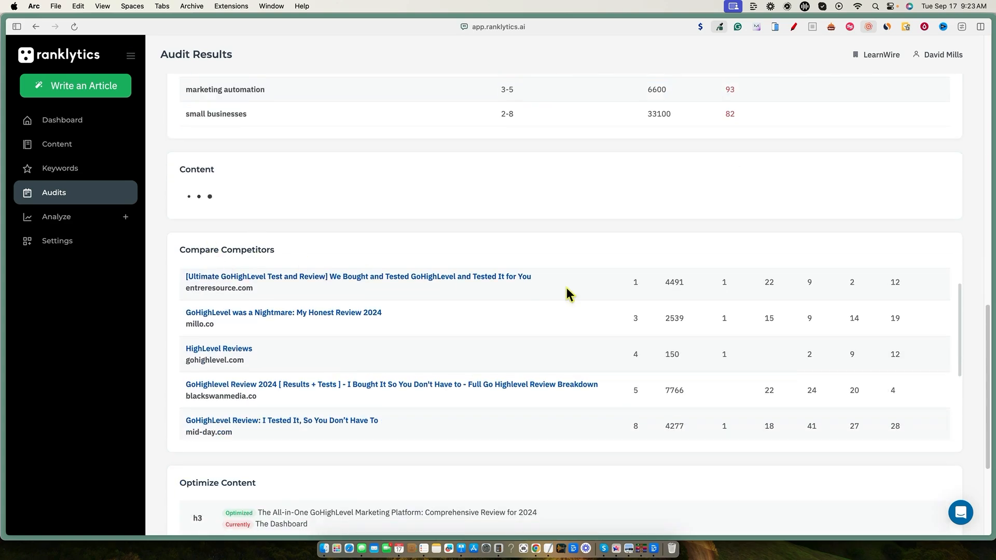
# Step: Compare the competitors' rank, word count, heading tags, images and external links with the LearnWire article in the audit
pyautogui.scroll(1, 654, 317)
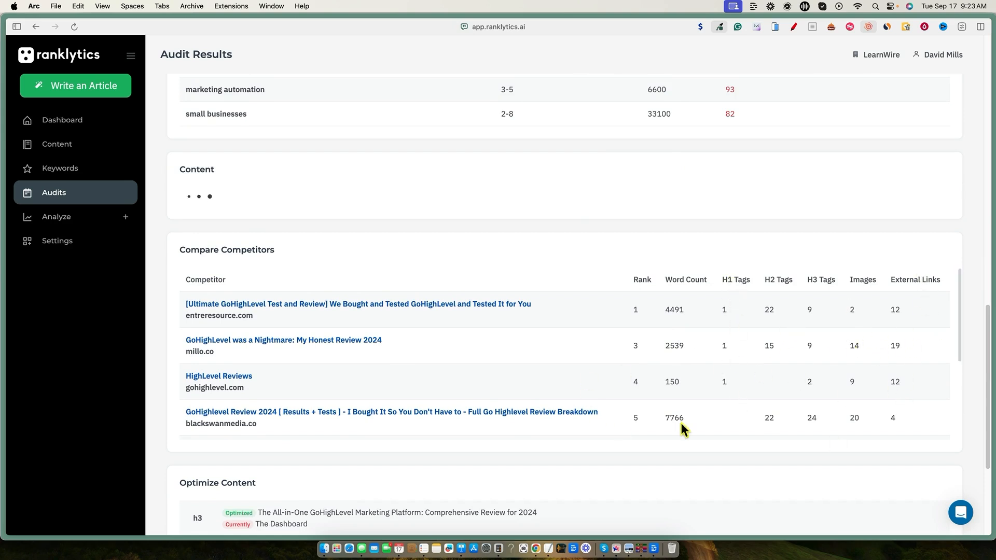
pyautogui.scroll(-3, 526, 381)
pyautogui.scroll(-2, 527, 381)
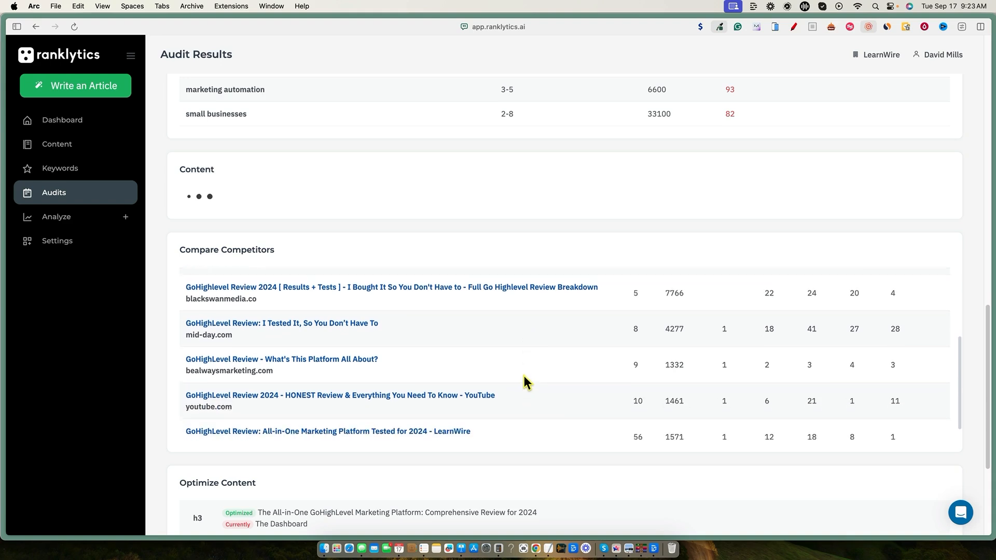
pyautogui.scroll(-1, 534, 435)
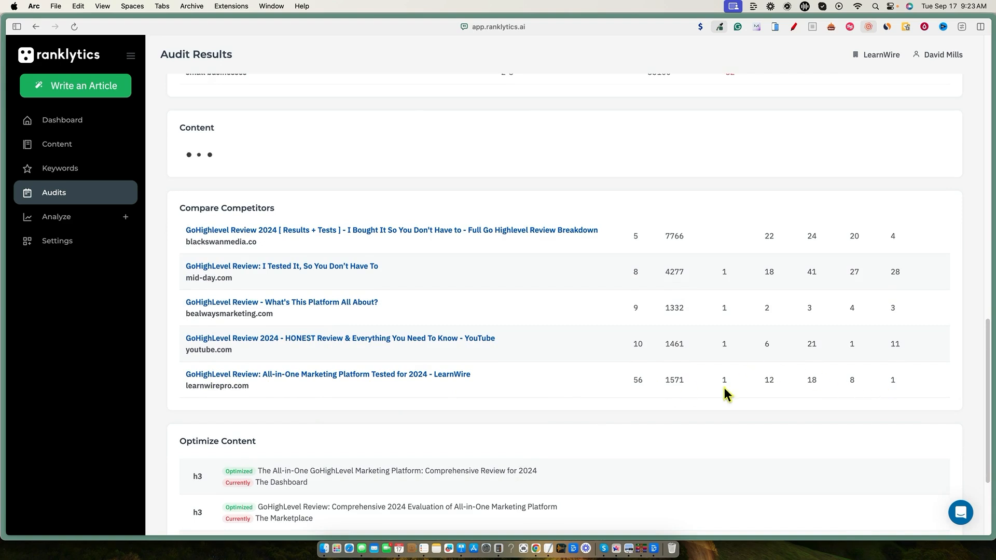
# Step: Examine the audit's Optimize Content suggestions for h2 and h3 headings, including the one for "Memberships and Courses"
pyautogui.scroll(-2, 724, 388)
pyautogui.scroll(-3, 630, 440)
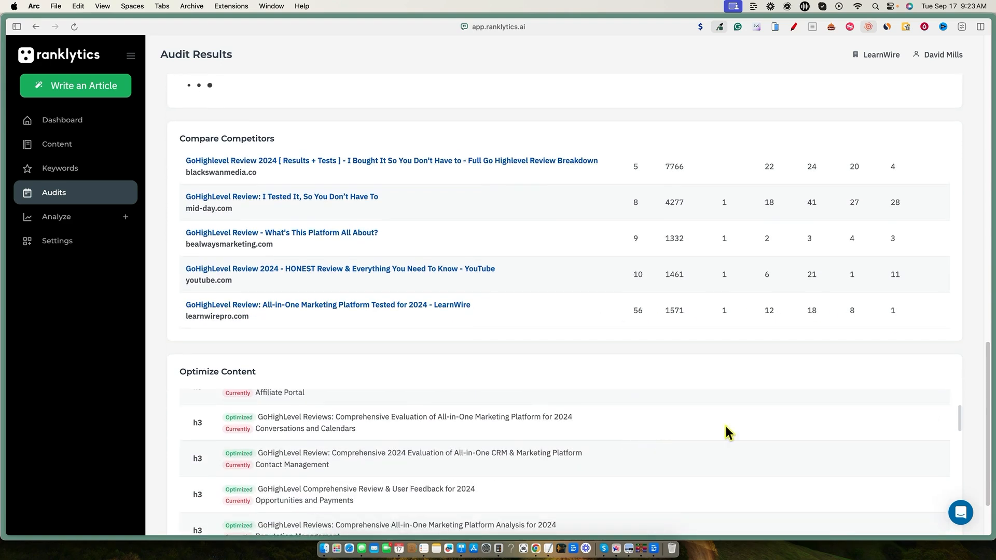
pyautogui.scroll(-10, 726, 427)
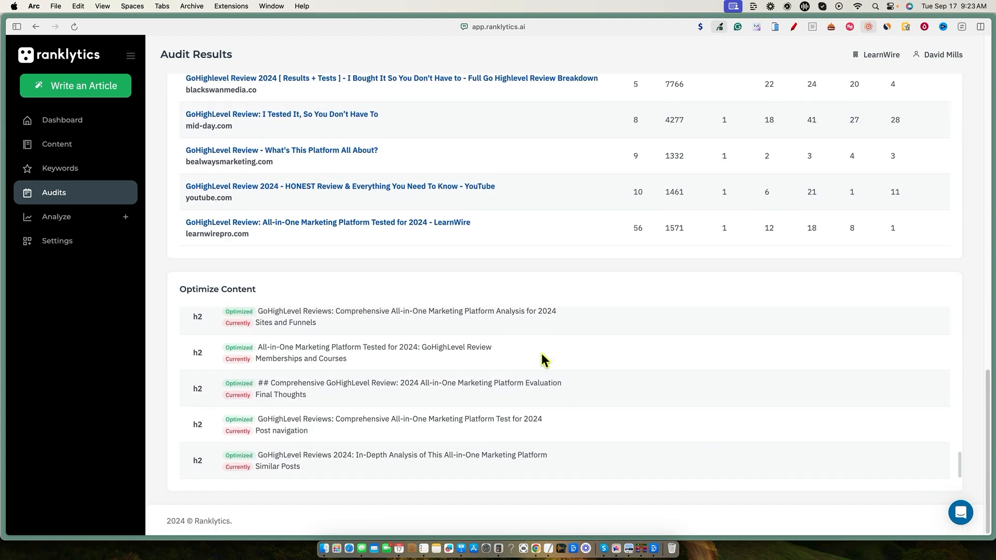
pyautogui.scroll(10, 292, 456)
pyautogui.scroll(-8, 289, 459)
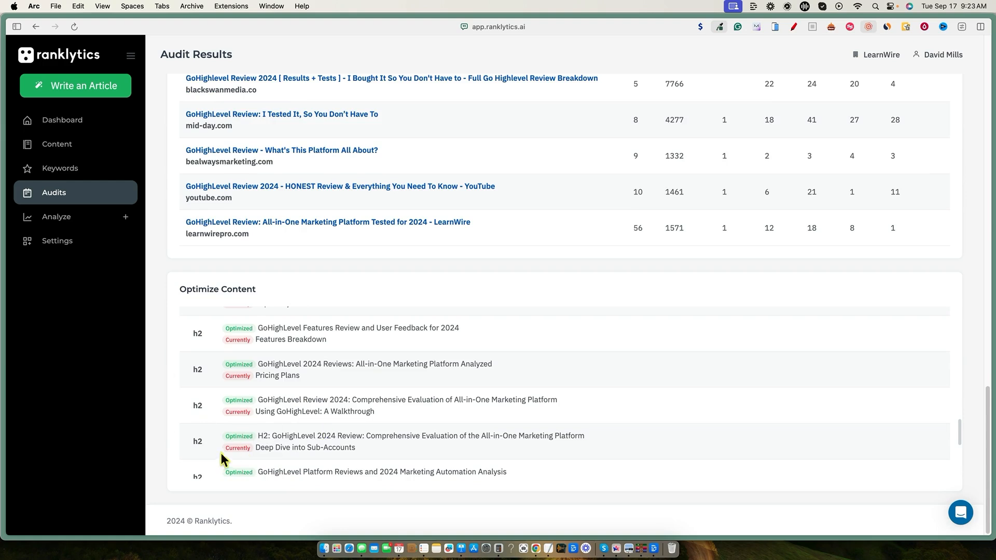
pyautogui.scroll(-5, 221, 460)
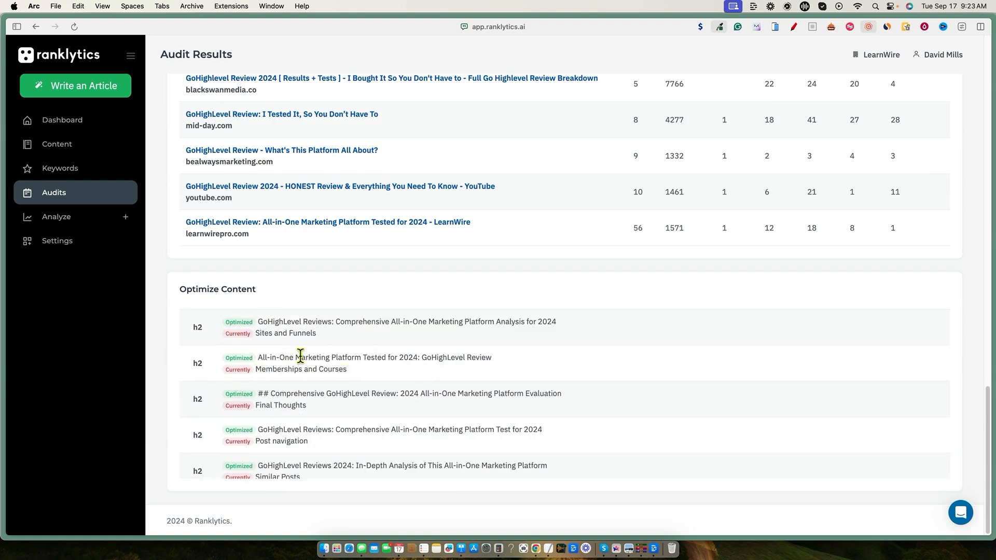
pyautogui.moveTo(264, 357); pyautogui.dragTo(498, 355)
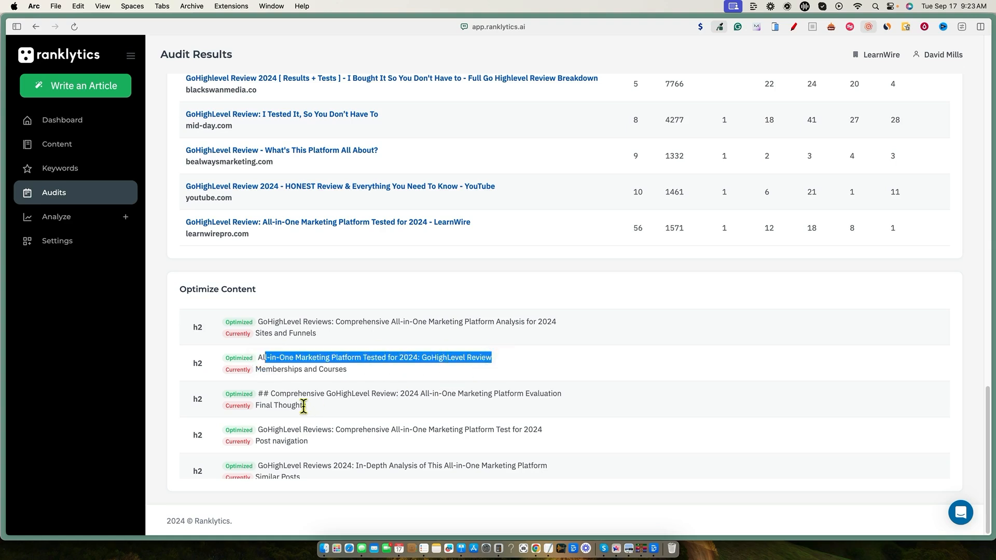
pyautogui.scroll(-1, 306, 425)
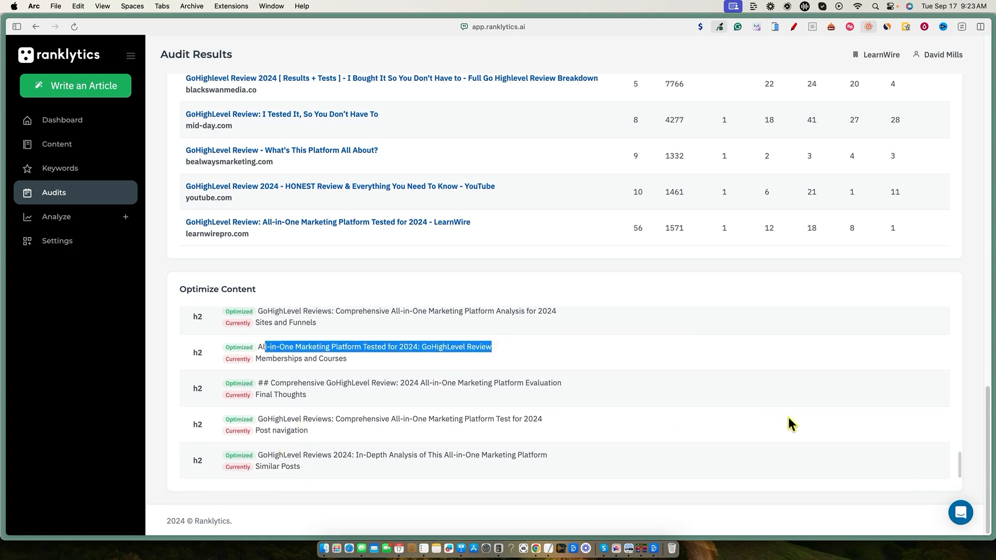
# Step: Review the audit's Content checks, comparing the article's word count with the recommended one
pyautogui.scroll(15, 789, 422)
pyautogui.scroll(-6, 673, 350)
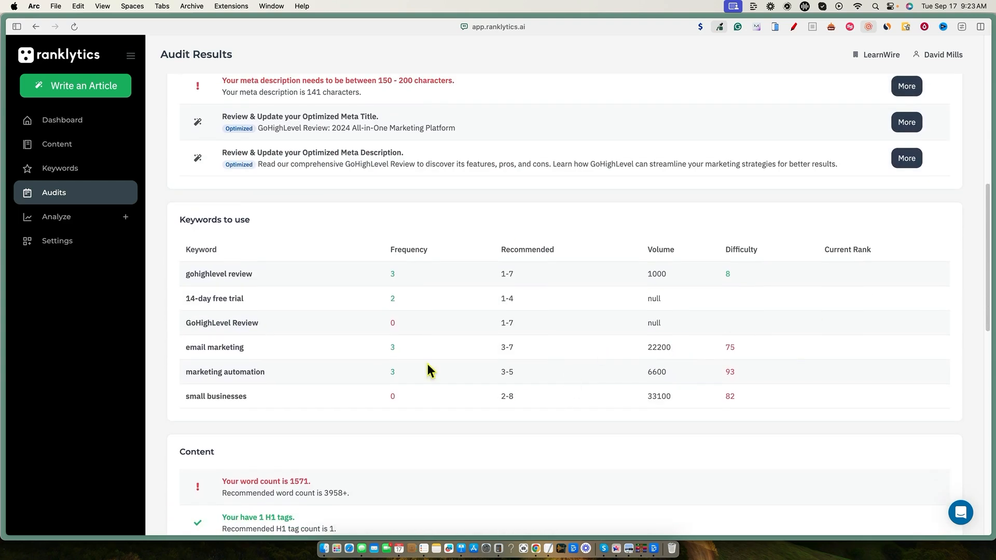
pyautogui.scroll(-2, 423, 414)
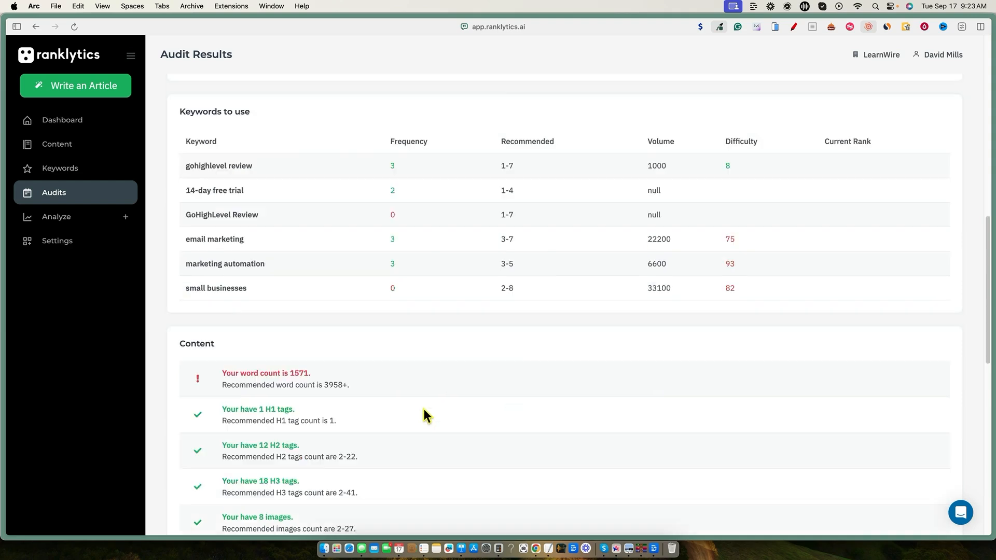
pyautogui.scroll(-2, 424, 410)
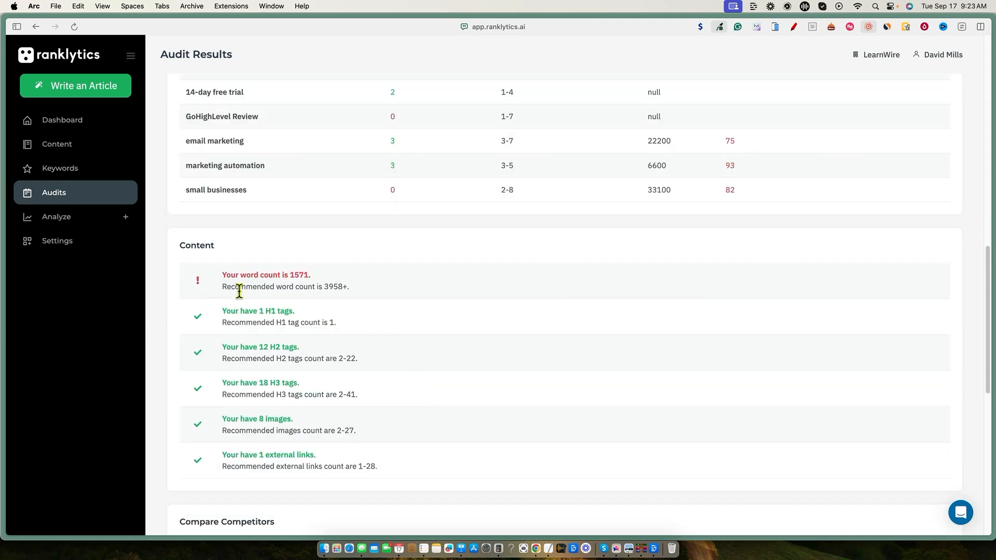
pyautogui.moveTo(239, 292); pyautogui.dragTo(360, 289)
pyautogui.moveTo(223, 274); pyautogui.dragTo(329, 273)
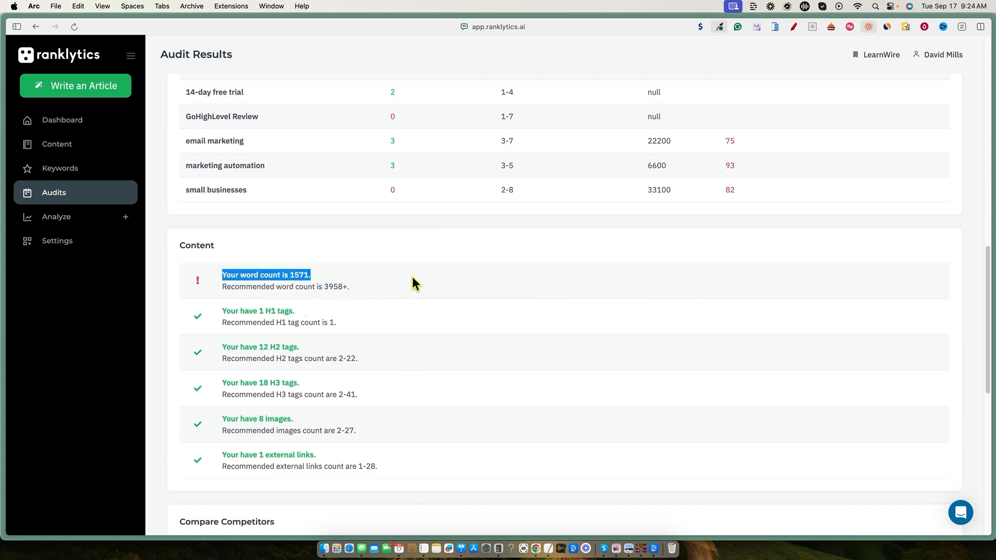
pyautogui.click(406, 254)
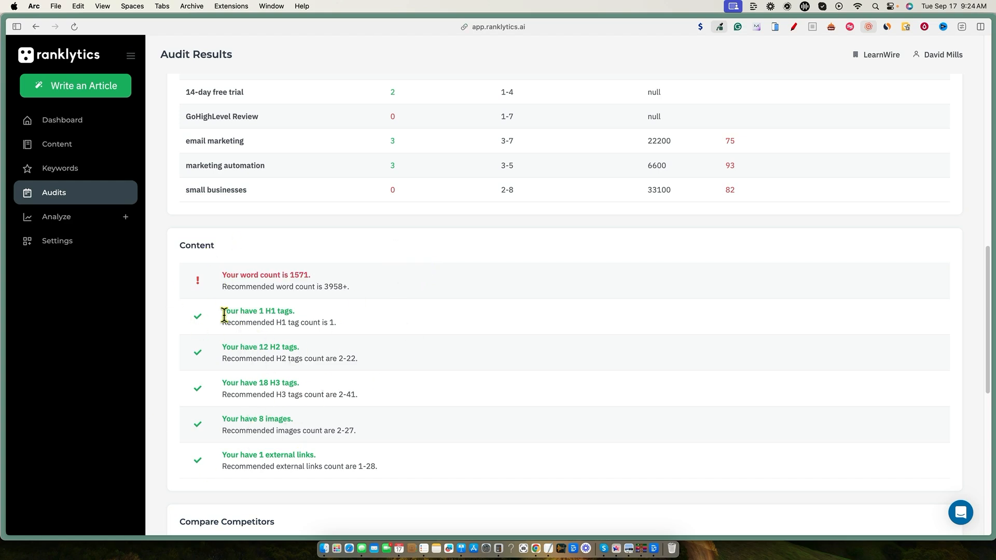
# Step: Review the audit's Compare Competitors table and the heading suggestions under Optimize Content once more
pyautogui.scroll(-5, 501, 441)
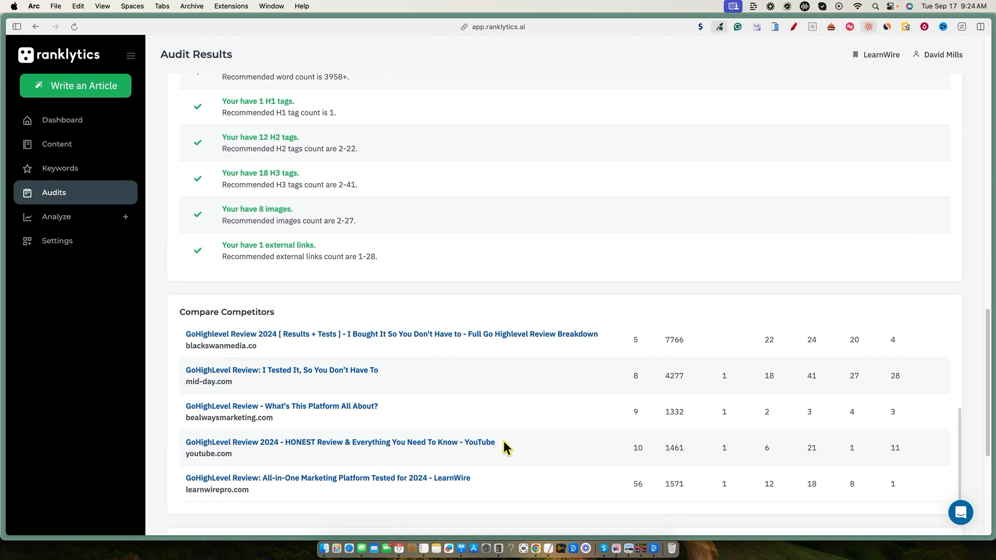
pyautogui.scroll(1, 503, 441)
pyautogui.scroll(-6, 766, 467)
pyautogui.scroll(1, 667, 462)
pyautogui.scroll(3, 667, 463)
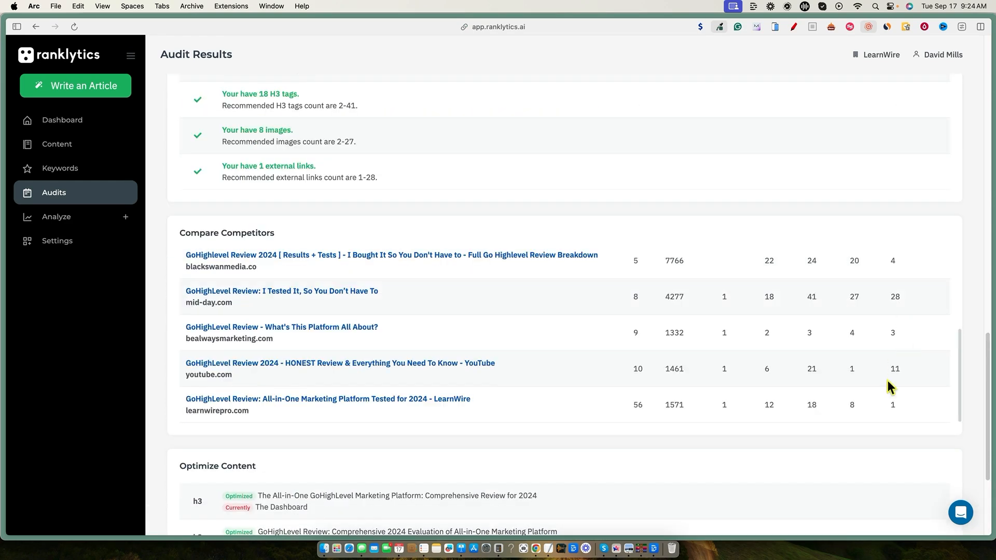
pyautogui.scroll(4, 389, 340)
pyautogui.scroll(-4, 274, 234)
pyautogui.scroll(-4, 329, 424)
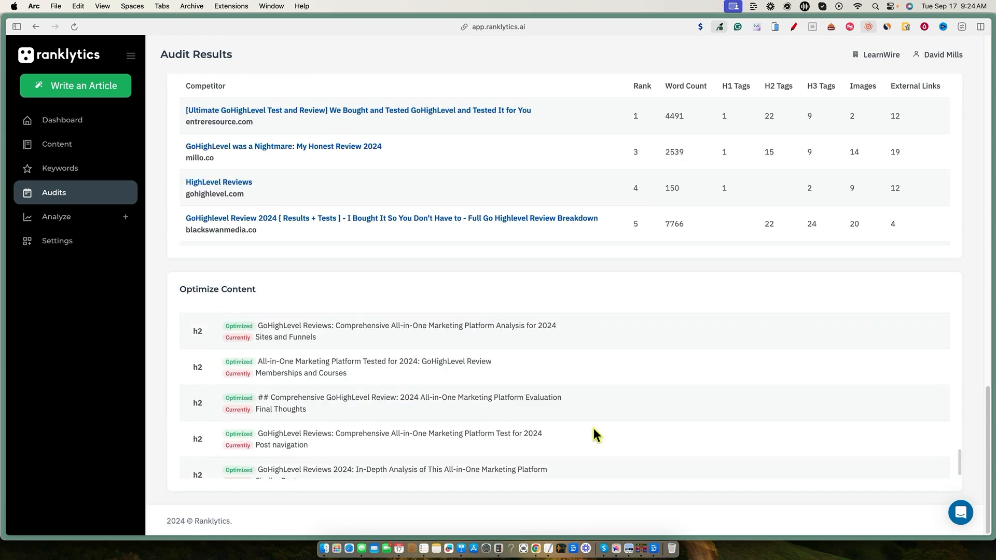
# Step: Return to the audit's summary figures and examine the Largest Contentful Paint time
pyautogui.scroll(10, 571, 434)
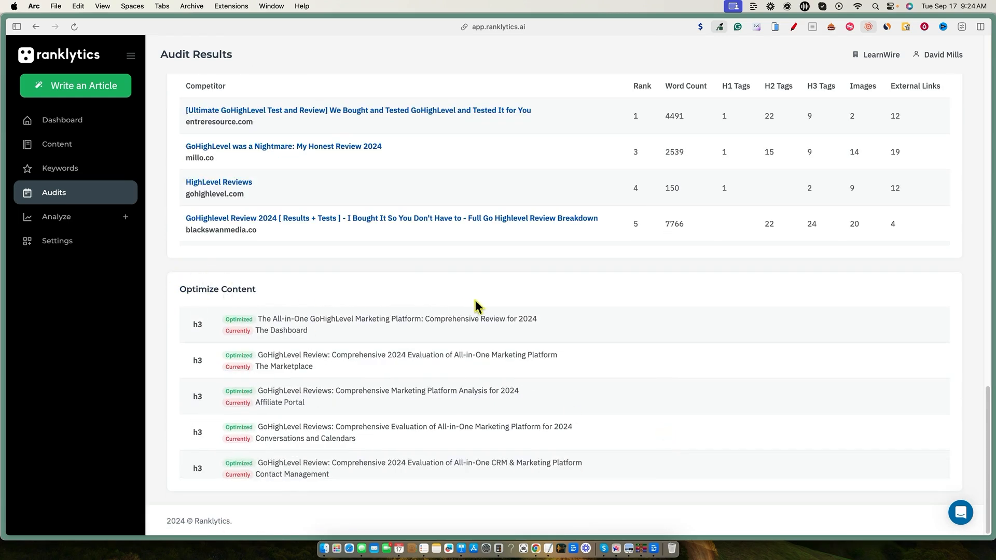
pyautogui.scroll(15, 476, 307)
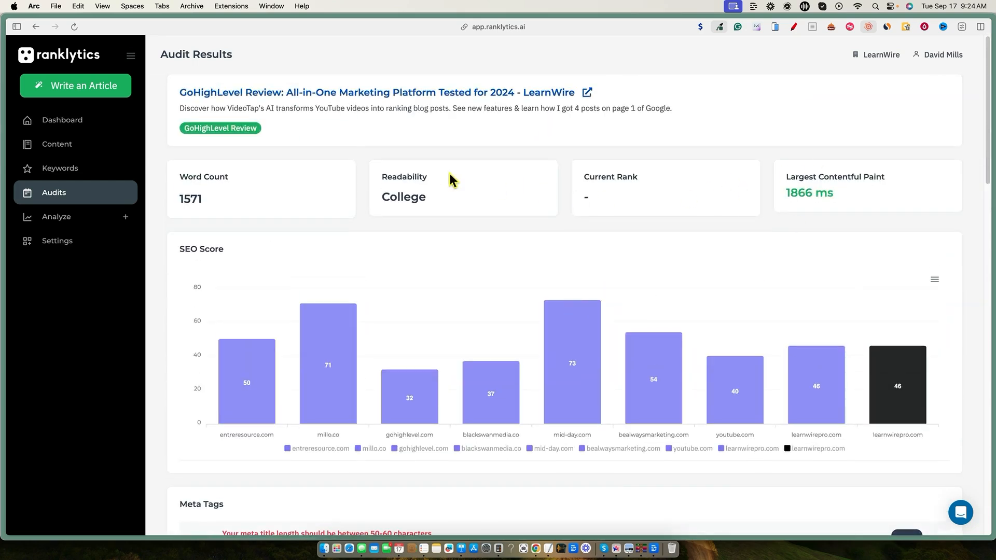
pyautogui.moveTo(786, 176)
pyautogui.mouseDown()
pyautogui.moveTo(892, 173)
pyautogui.moveTo(885, 208)
pyautogui.mouseUp()
pyautogui.click(892, 173)
pyautogui.click(885, 208)
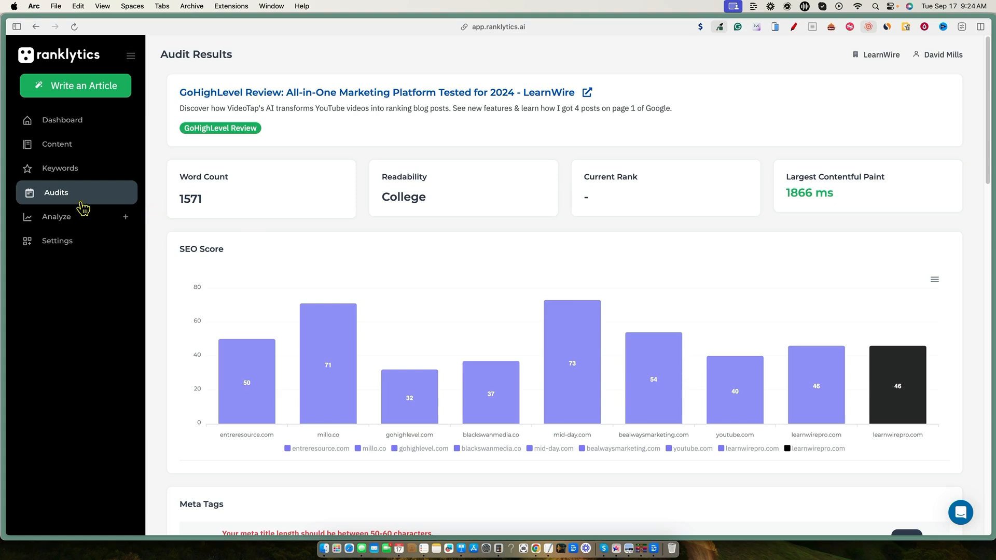
# Step: Start a new Reverse Engineer analysis with "gohighlevel review" as the keyword to rank for
pyautogui.click(106, 218)
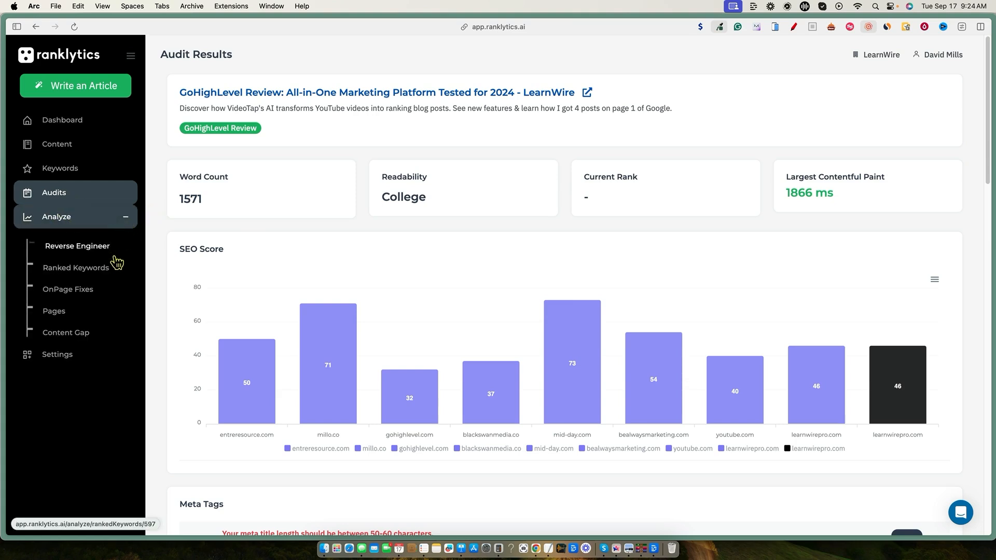
pyautogui.click(83, 245)
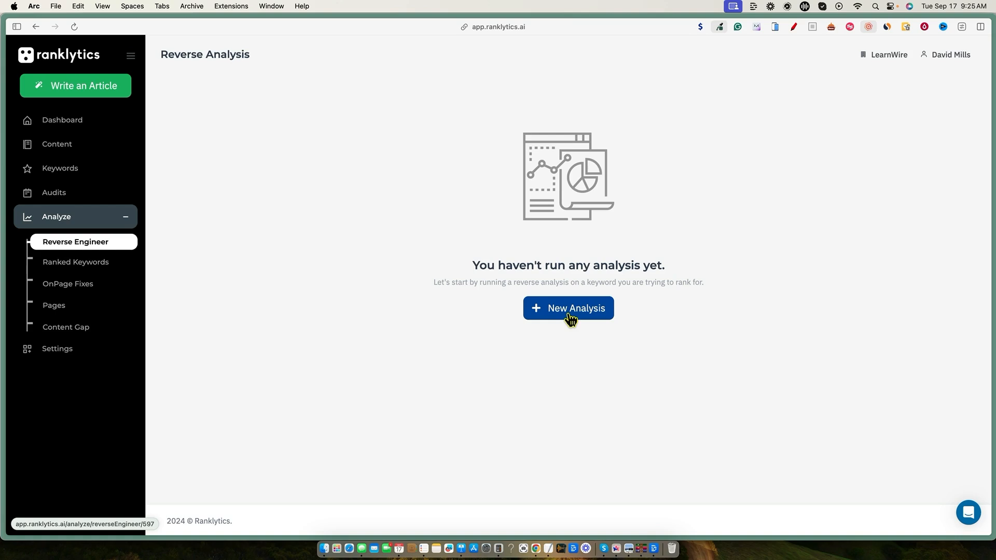
pyautogui.click(593, 311)
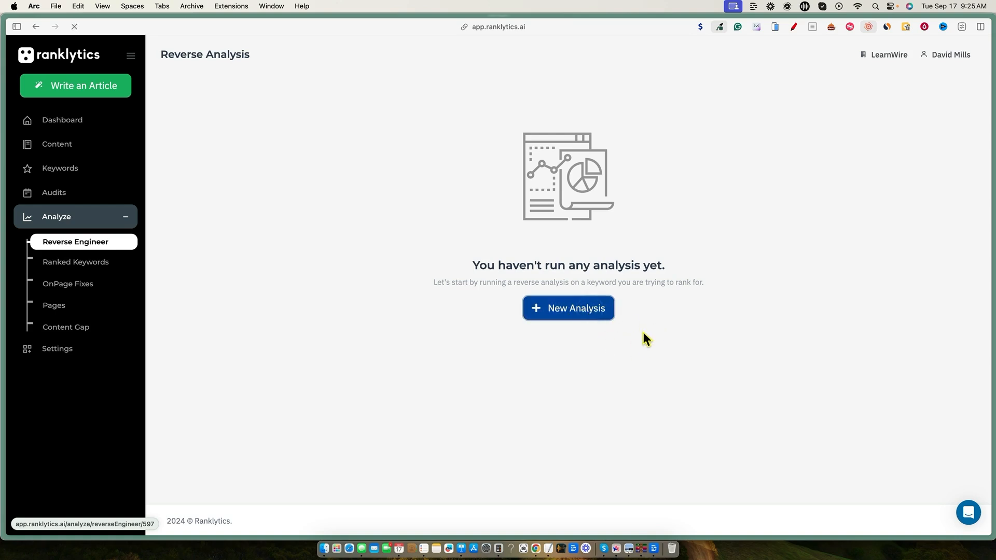
pyautogui.click(277, 158)
pyautogui.write('gohighlevel review')
# Step: Switch to the LearnWire GoHighLevel review page and copy its full URL
pyautogui.hotkey('ctrl', 'Tab')
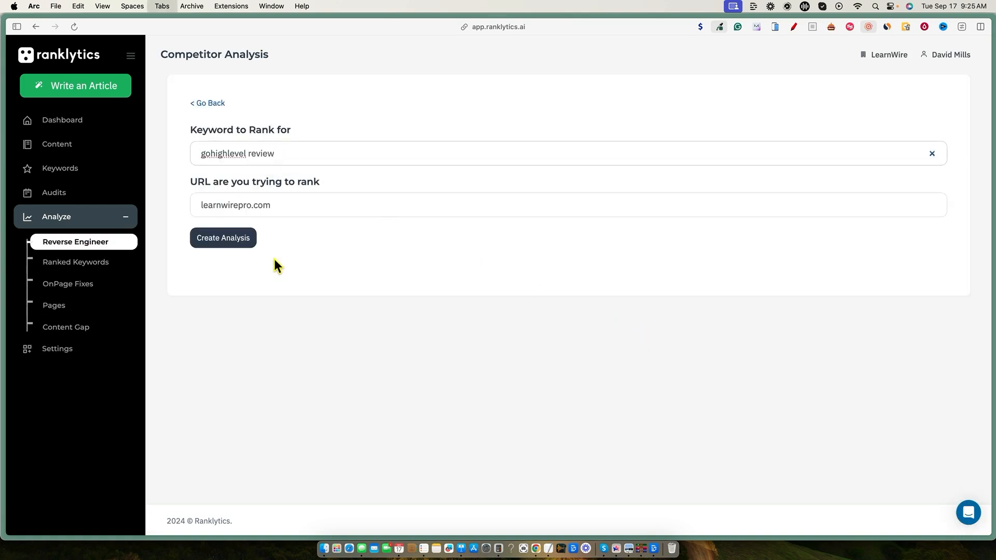
pyautogui.hotkey('ctrl', 'Tab')
pyautogui.hotkey('ctrl', 'Tab')
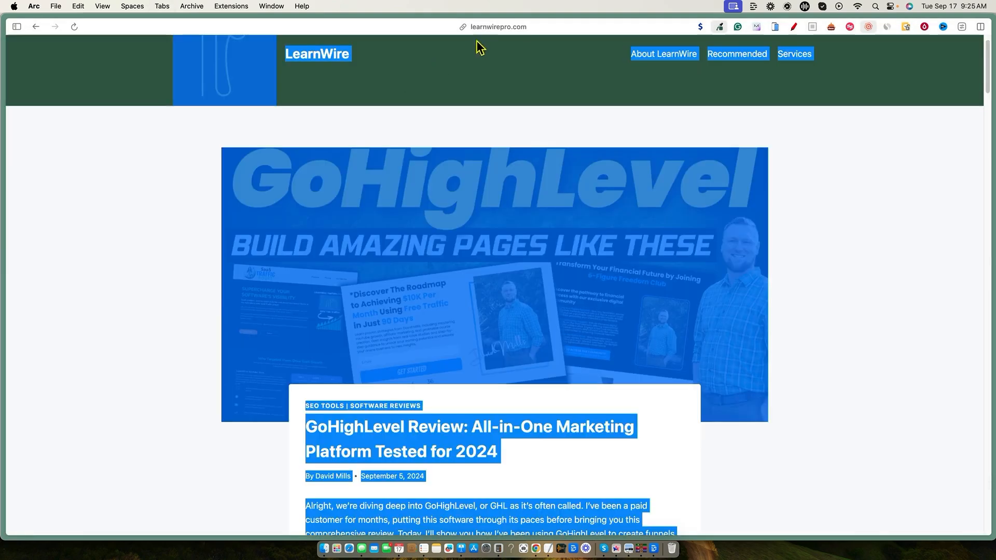
pyautogui.click(472, 26)
pyautogui.press('super+c')
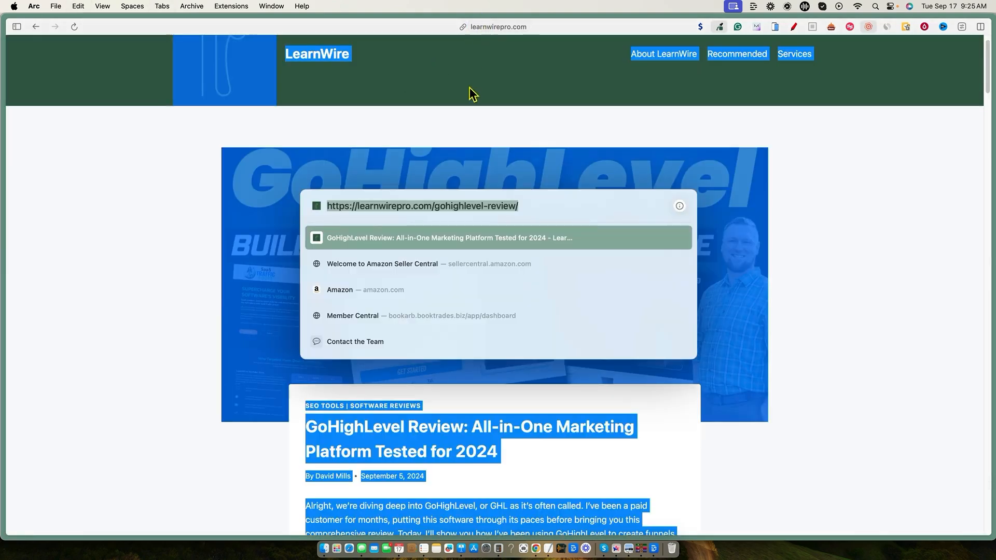
pyautogui.hotkey('ctrl', 'Tab')
pyautogui.click(307, 208)
pyautogui.moveTo(307, 209); pyautogui.dragTo(164, 197)
pyautogui.press('super+v')
pyautogui.click(223, 237)
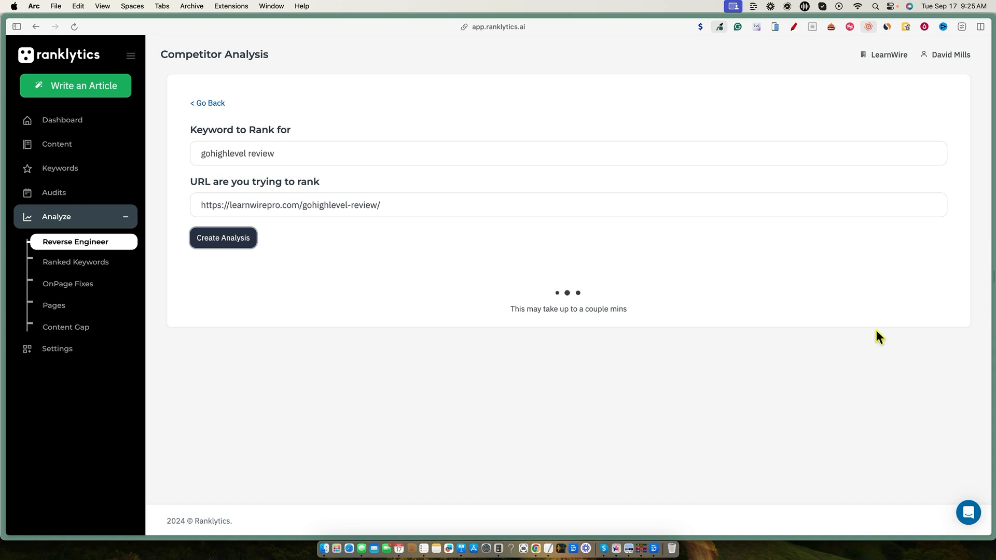
pyautogui.click(977, 304)
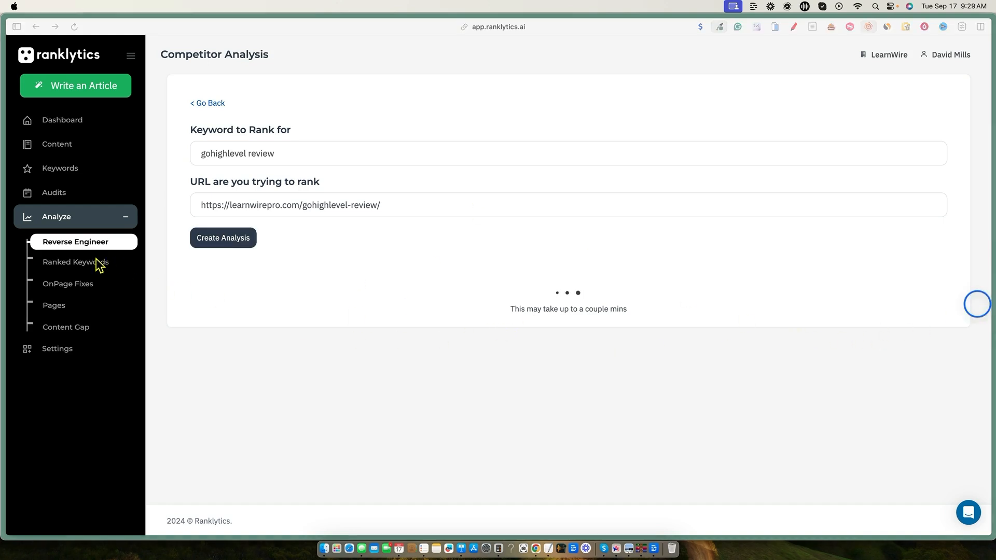
# Step: View the report of the saved "gohighlevel review" reverse analysis and go back to the analysis list
pyautogui.click(76, 263)
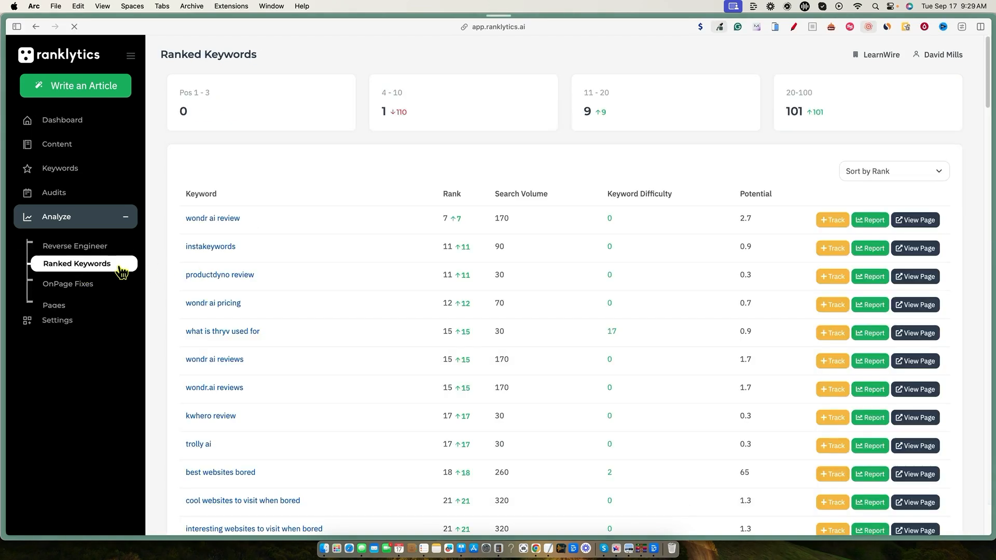
pyautogui.click(102, 246)
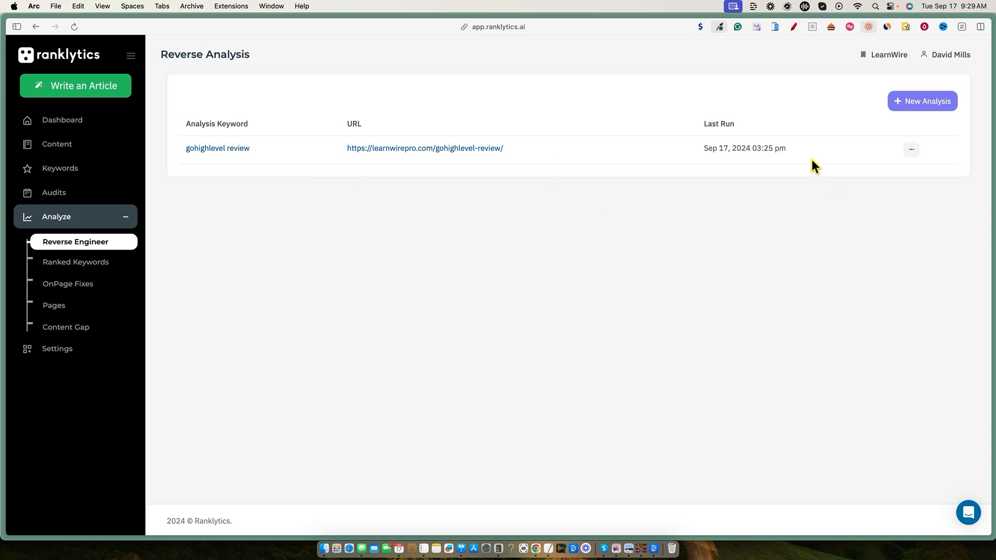
pyautogui.click(912, 150)
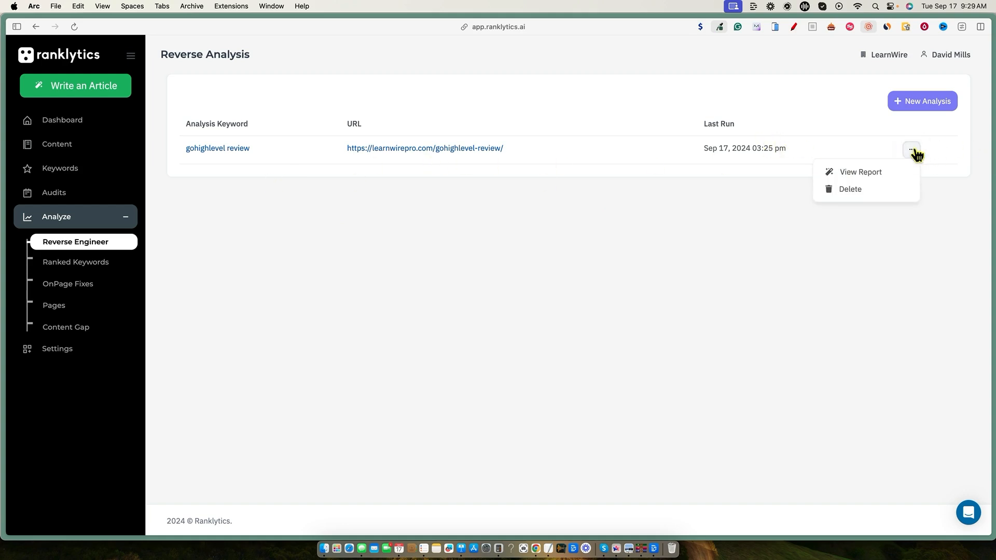
pyautogui.click(942, 211)
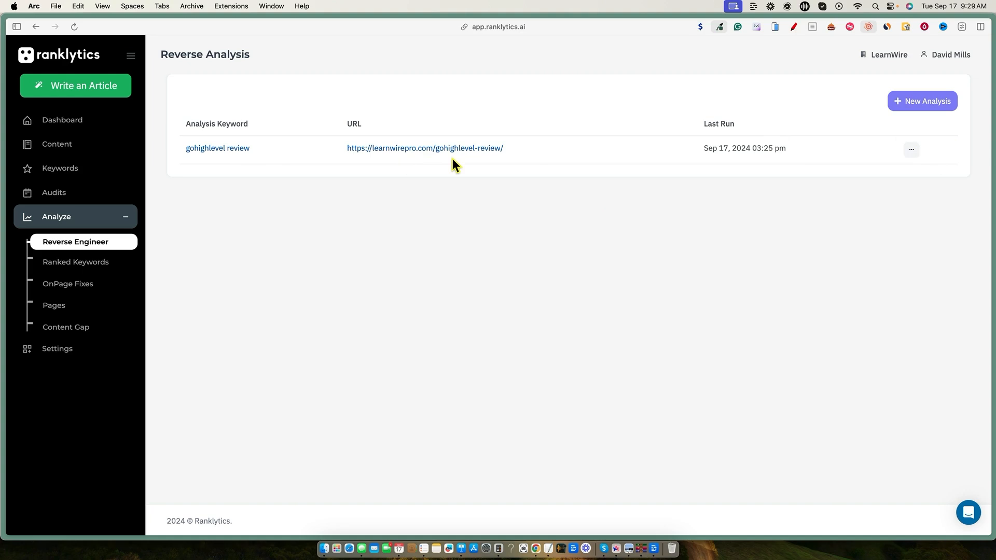
pyautogui.click(911, 151)
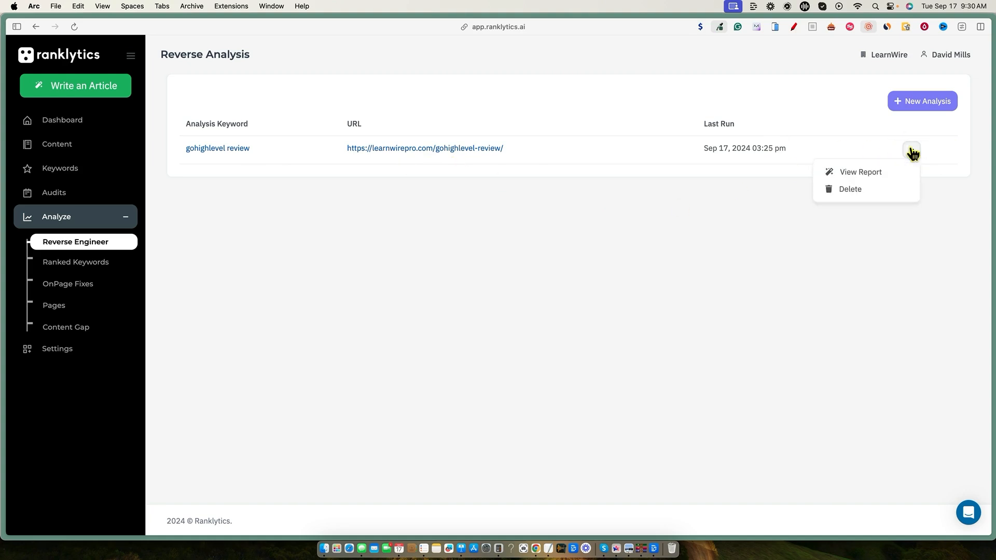
pyautogui.click(874, 178)
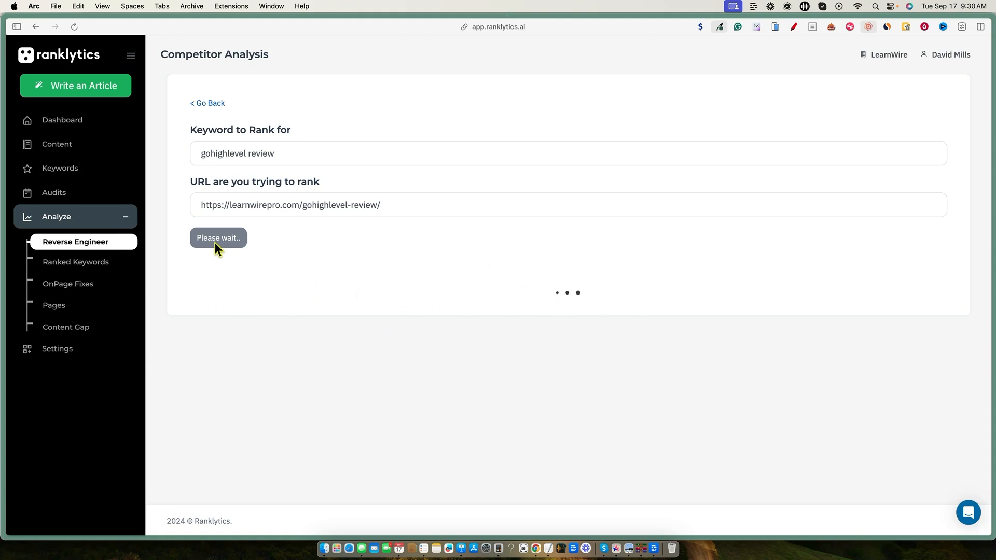
pyautogui.click(203, 102)
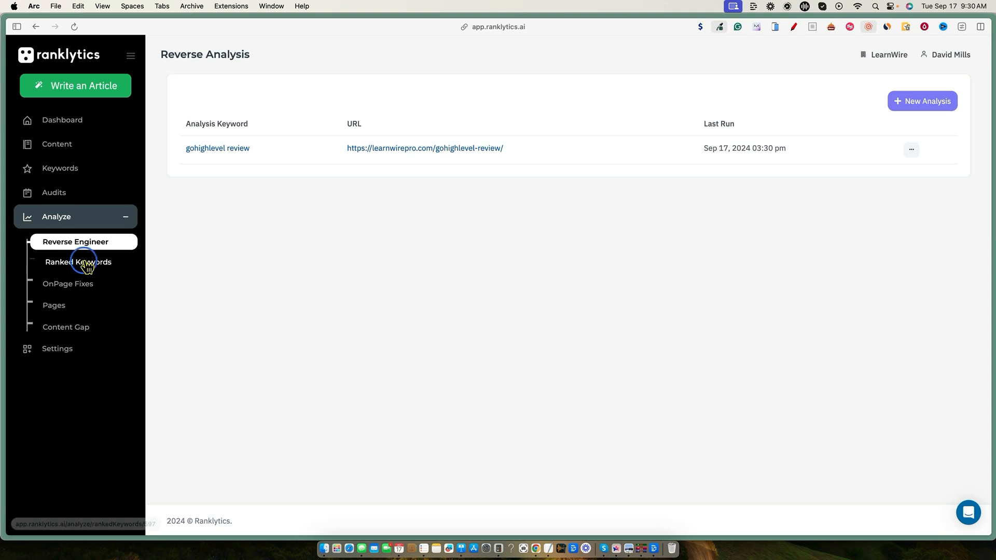
# Step: Examine the Ranked Keywords report, including the Potential column and the keyword "what is thryv used for"
pyautogui.click(141, 269)
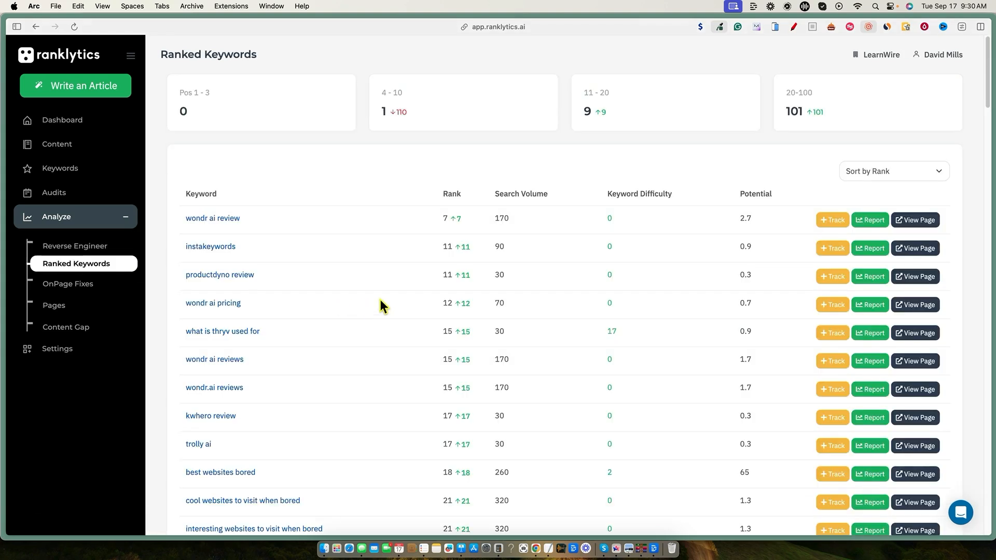
pyautogui.scroll(-20, 384, 306)
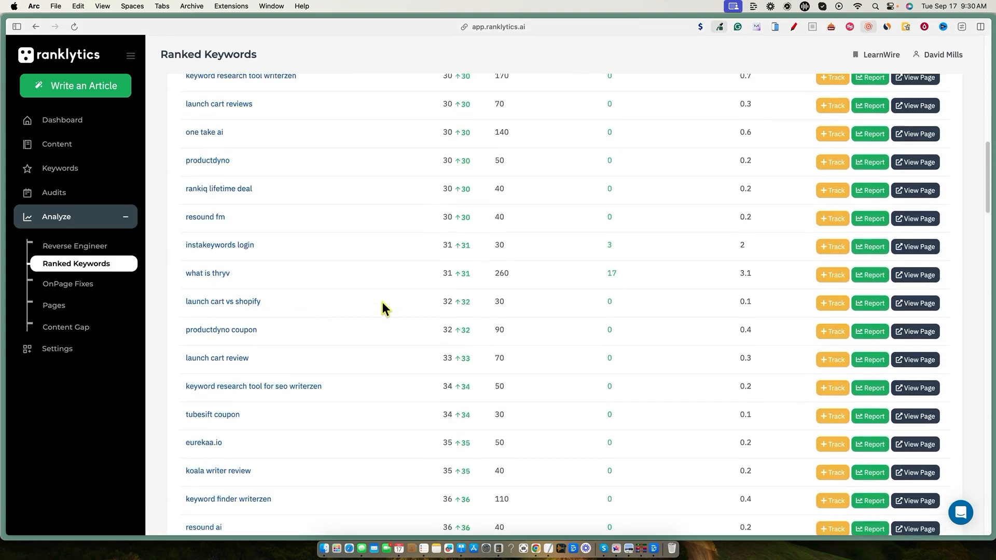
pyautogui.scroll(20, 382, 303)
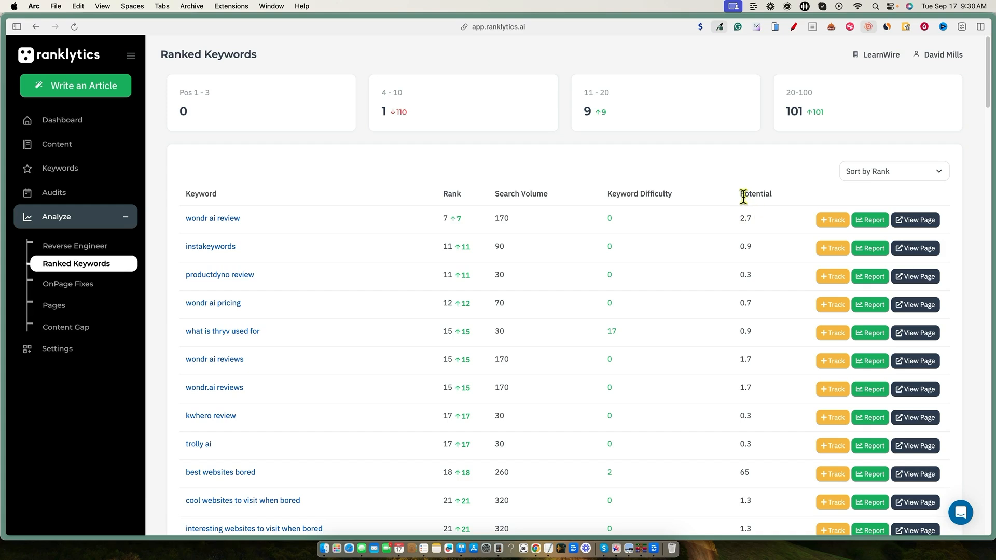
pyautogui.moveTo(739, 194); pyautogui.dragTo(790, 196)
pyautogui.click(704, 179)
pyautogui.moveTo(264, 334); pyautogui.dragTo(184, 330)
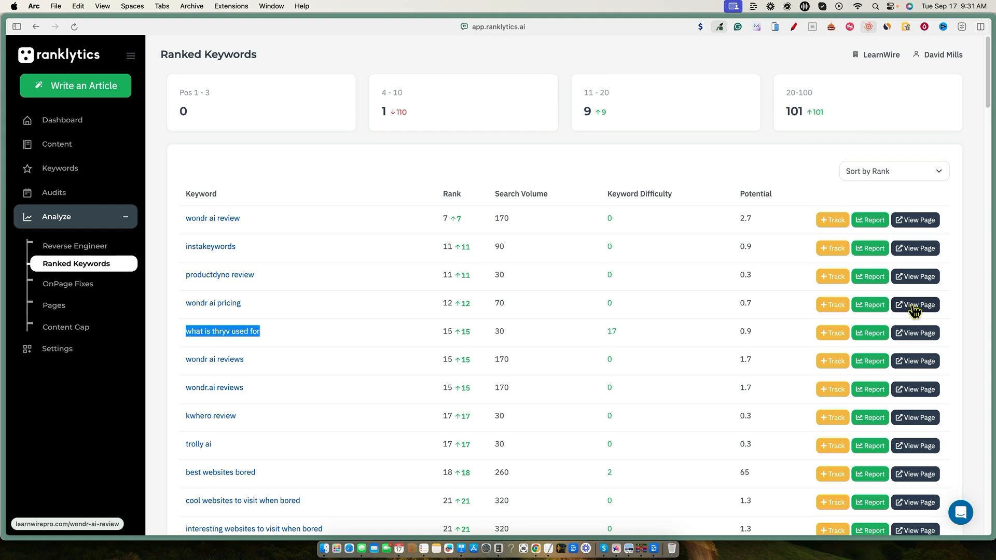
# Step: Look through the complete ranked keywords list down to the lowest-ranked terms and return to its start
pyautogui.scroll(-20, 362, 317)
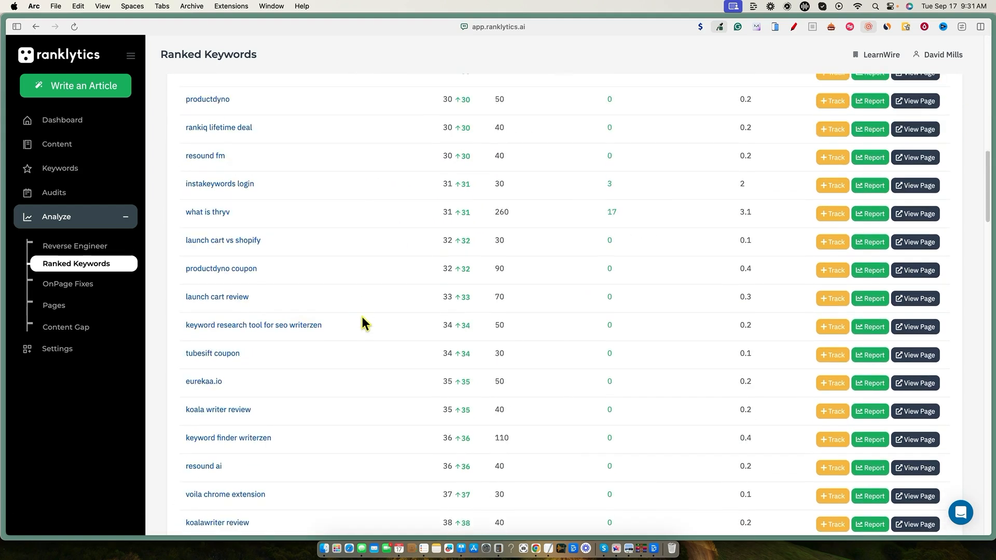
pyautogui.scroll(-10, 364, 320)
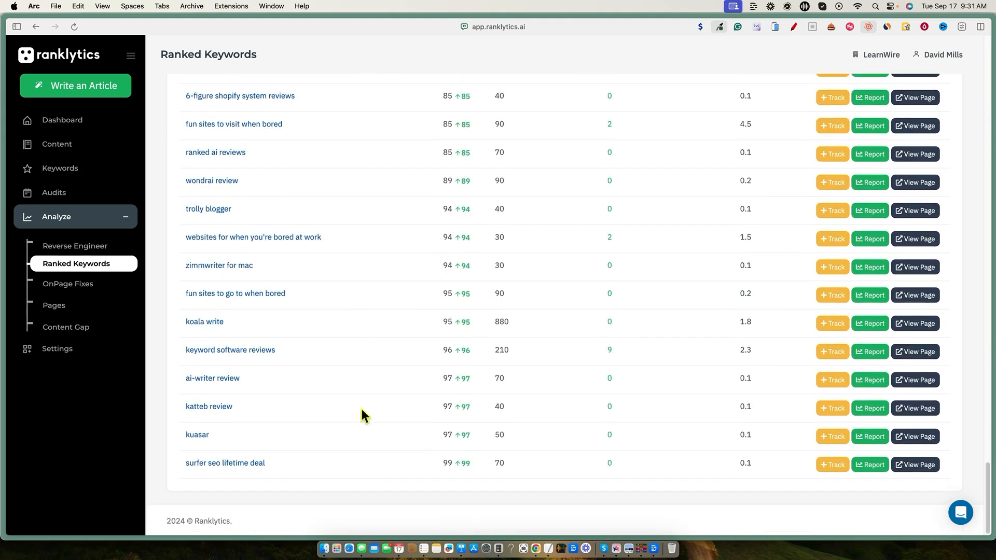
pyautogui.scroll(1, 401, 330)
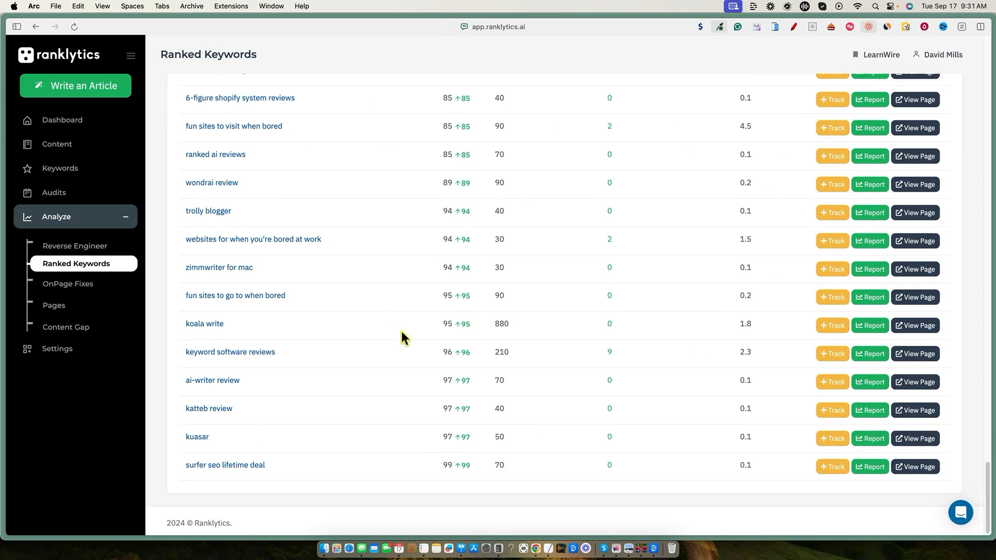
pyautogui.scroll(20, 412, 341)
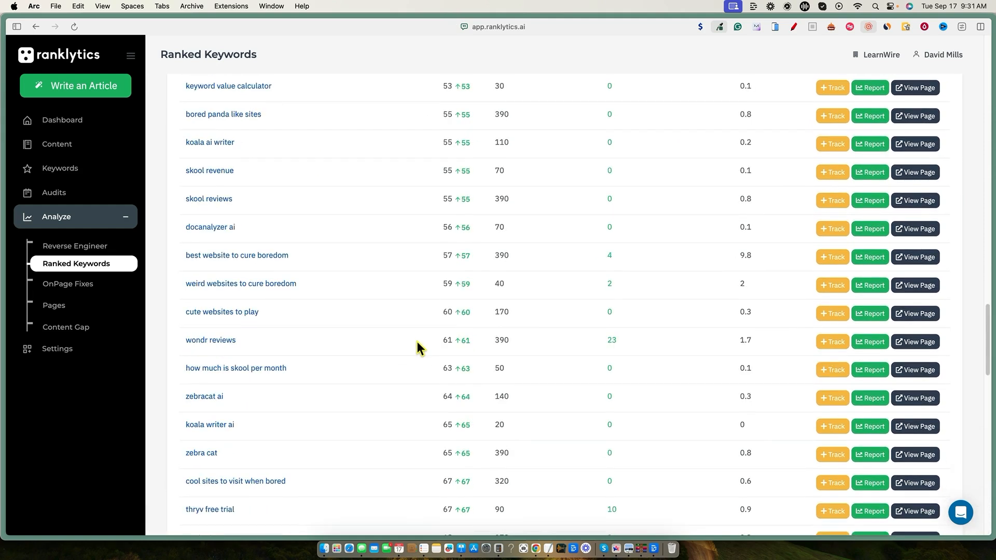
pyautogui.scroll(10, 415, 341)
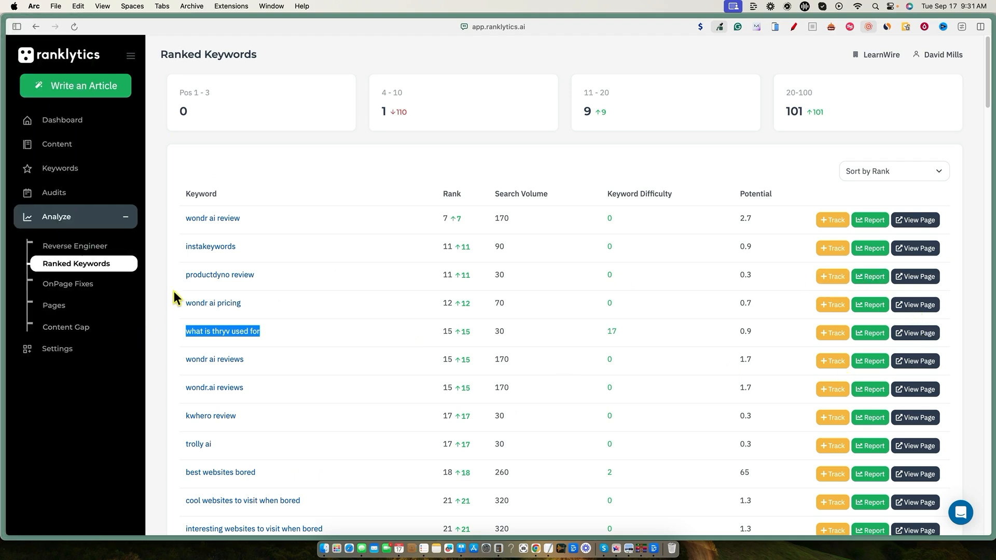
# Step: Review the OnPage Fixes report of site issues, such as broken links, duplicate titles and missing descriptions
pyautogui.click(63, 286)
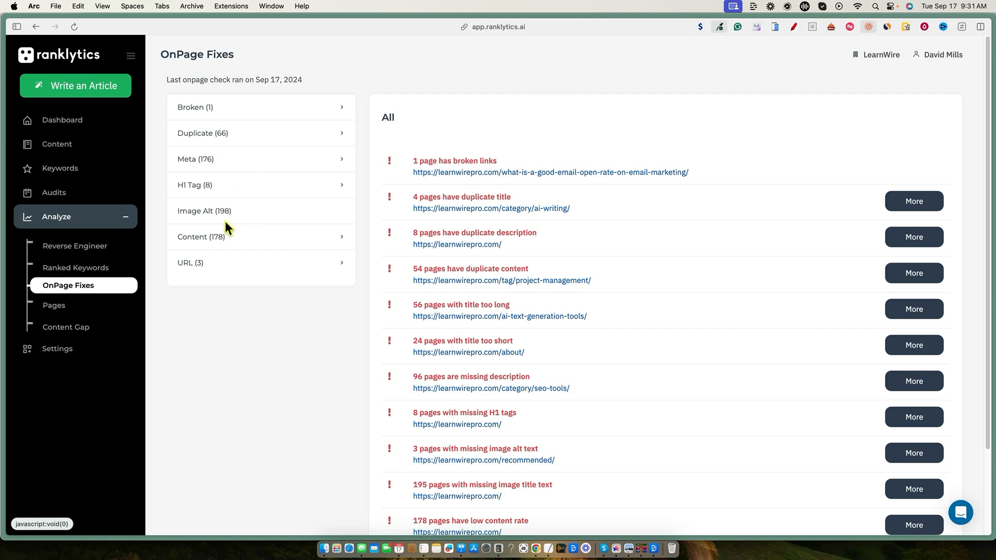
pyautogui.scroll(-3, 493, 337)
pyautogui.scroll(3, 513, 368)
# Step: Look through the Pages report with its on-page scores to the end of the list and return to its start
pyautogui.click(62, 308)
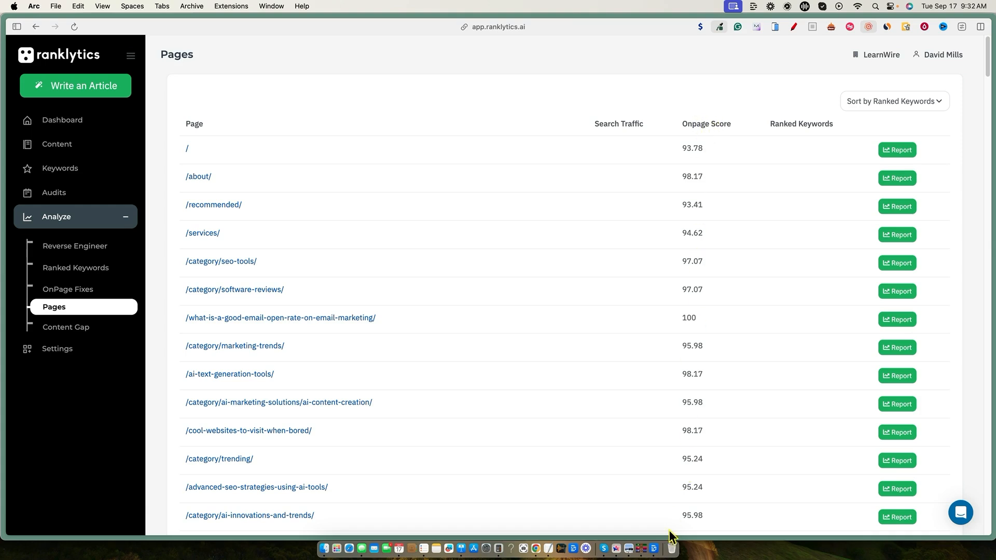
pyautogui.scroll(-10, 696, 368)
pyautogui.scroll(-15, 696, 371)
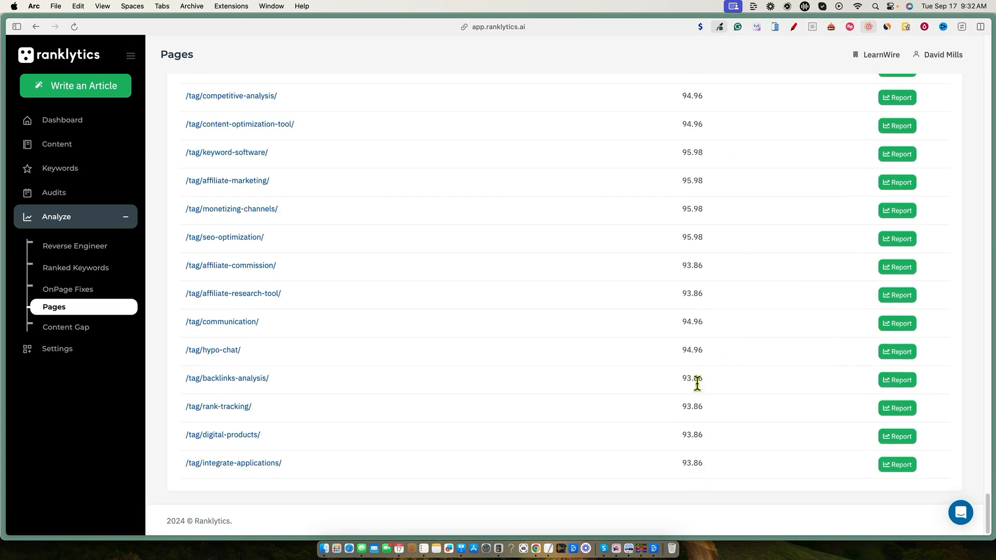
pyautogui.scroll(20, 700, 338)
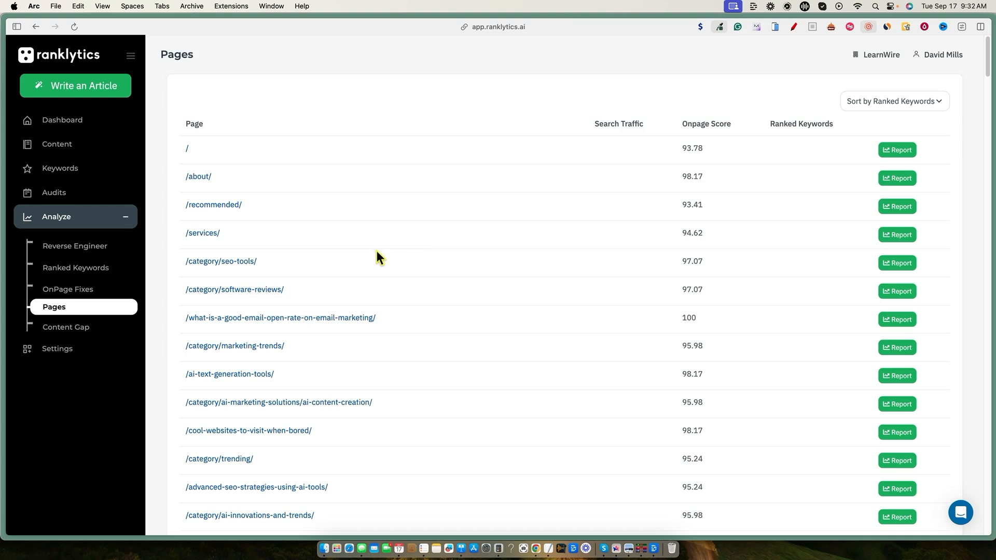
# Step: Run the content gap analysis against the two prefilled competitor websites and view the first keywords they rank for
pyautogui.click(83, 331)
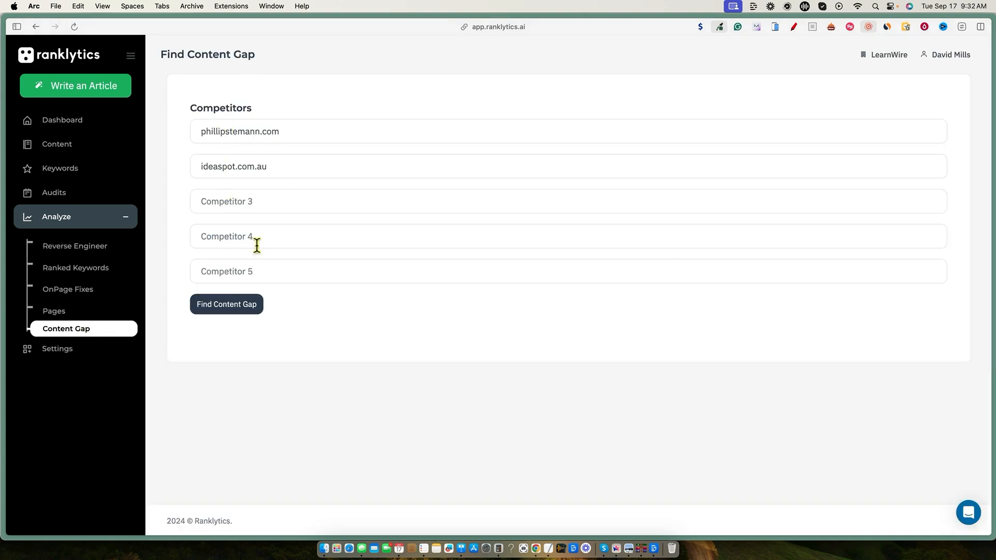
pyautogui.click(242, 309)
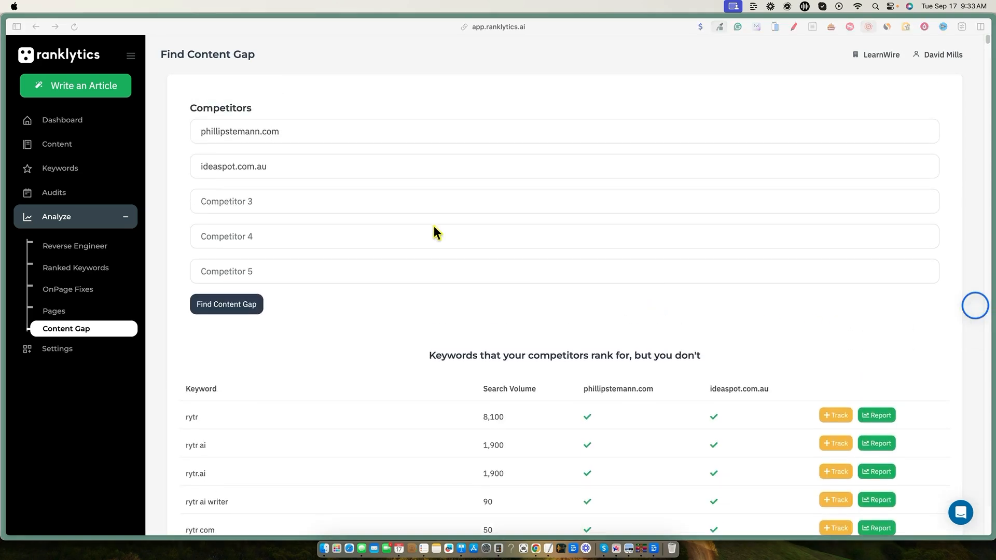
pyautogui.scroll(-6, 464, 288)
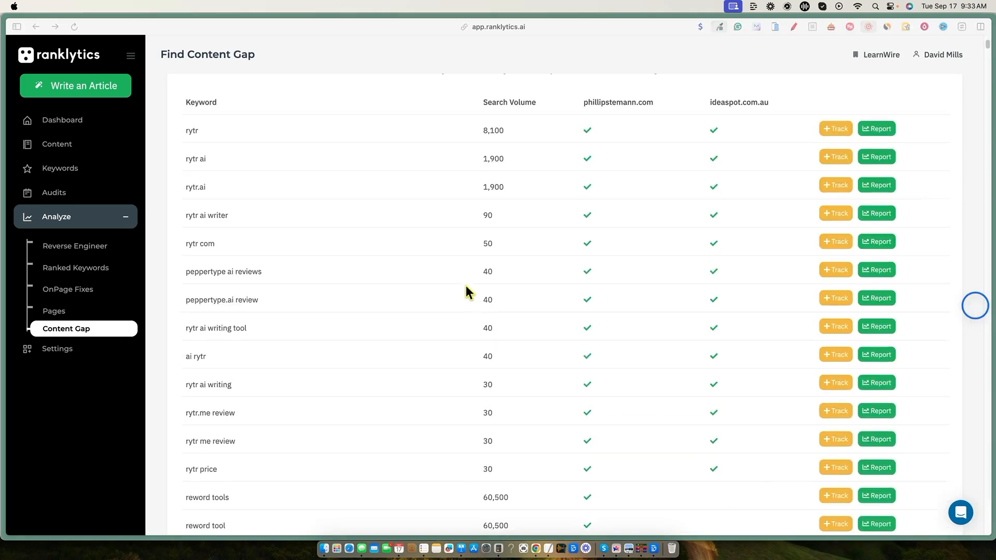
pyautogui.scroll(3, 570, 264)
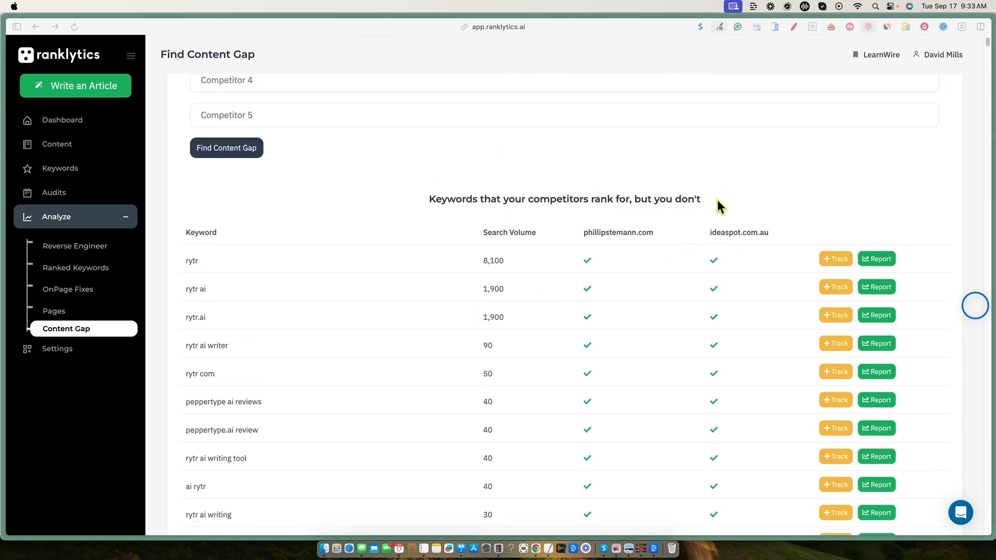
pyautogui.click(601, 206)
pyautogui.click(400, 211)
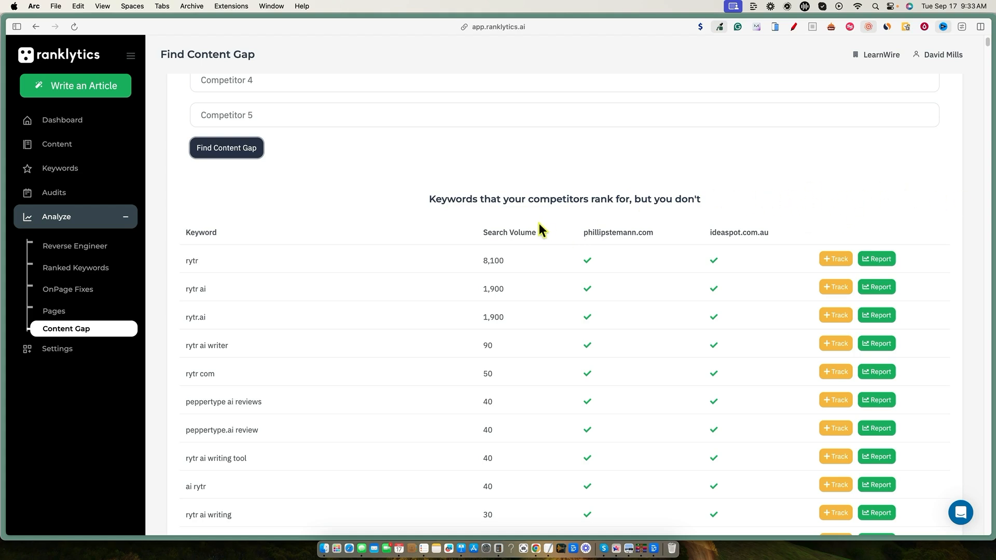
# Step: Look through the content gap keywords and their search volumes, then return to the competitor fields
pyautogui.scroll(-15, 583, 412)
pyautogui.scroll(-20, 577, 424)
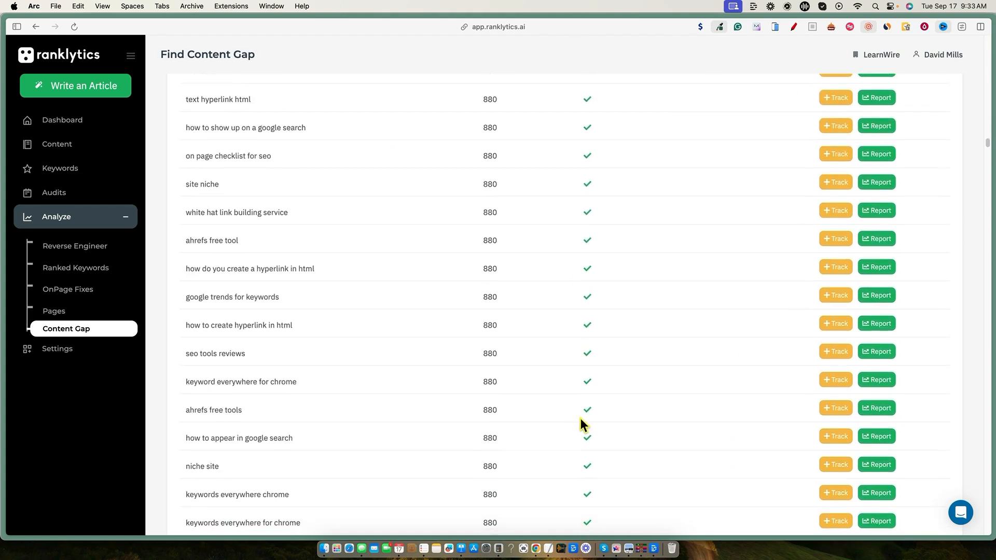
pyautogui.scroll(-20, 576, 415)
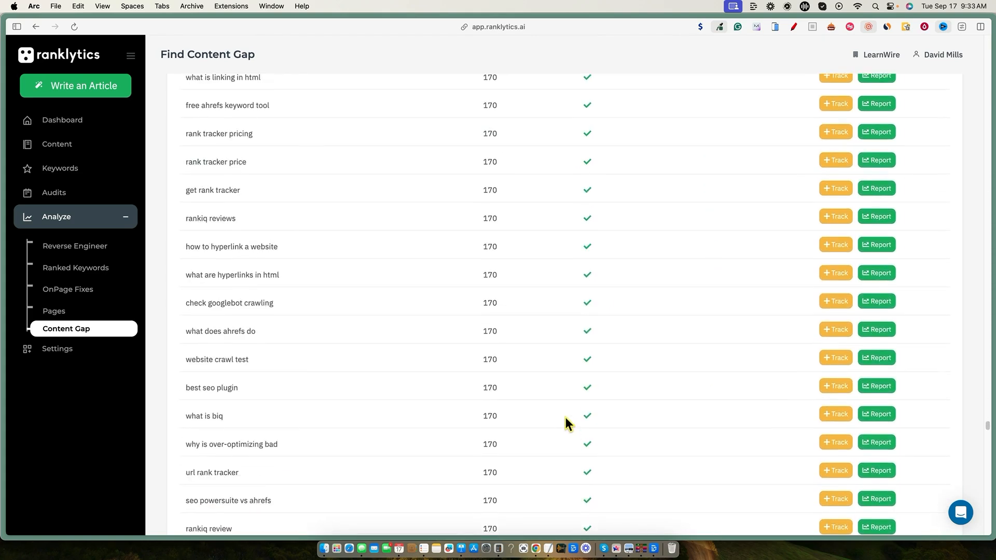
pyautogui.scroll(20, 575, 404)
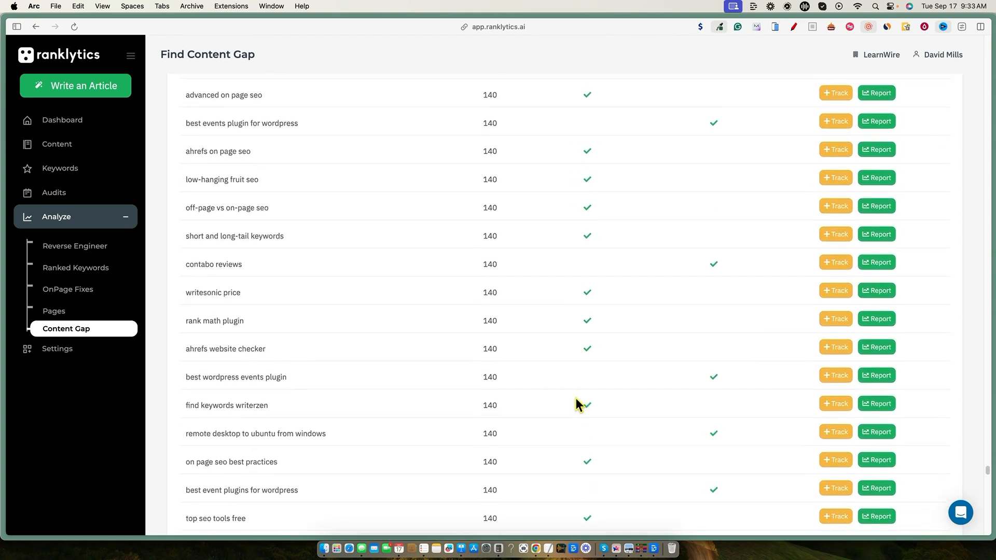
pyautogui.scroll(20, 551, 383)
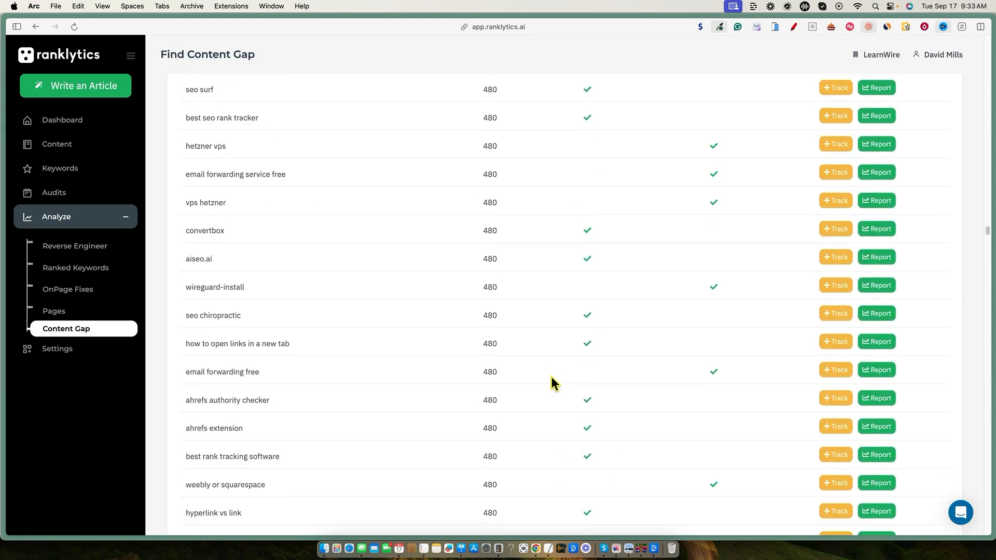
pyautogui.scroll(15, 551, 376)
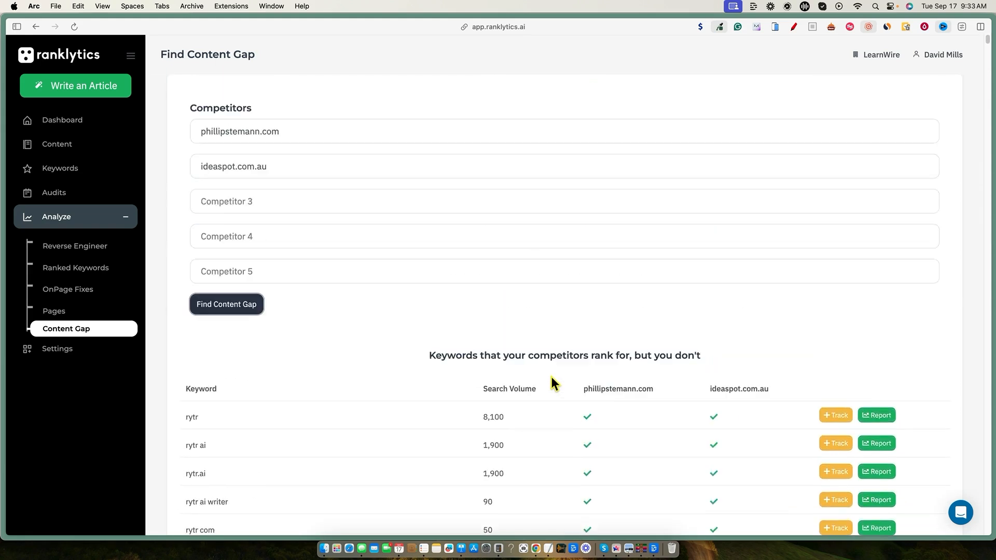
pyautogui.scroll(-4, 547, 376)
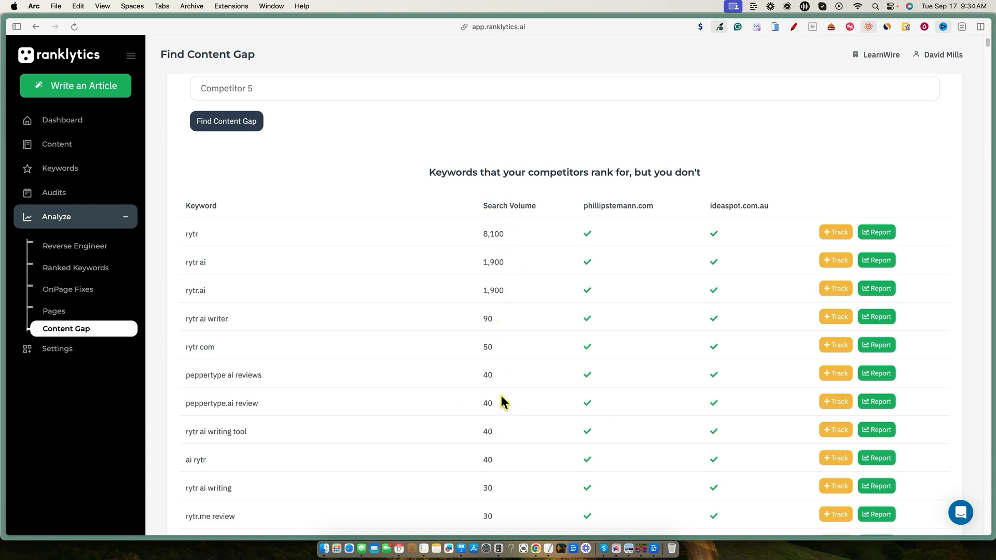
pyautogui.scroll(-15, 482, 415)
pyautogui.scroll(20, 488, 412)
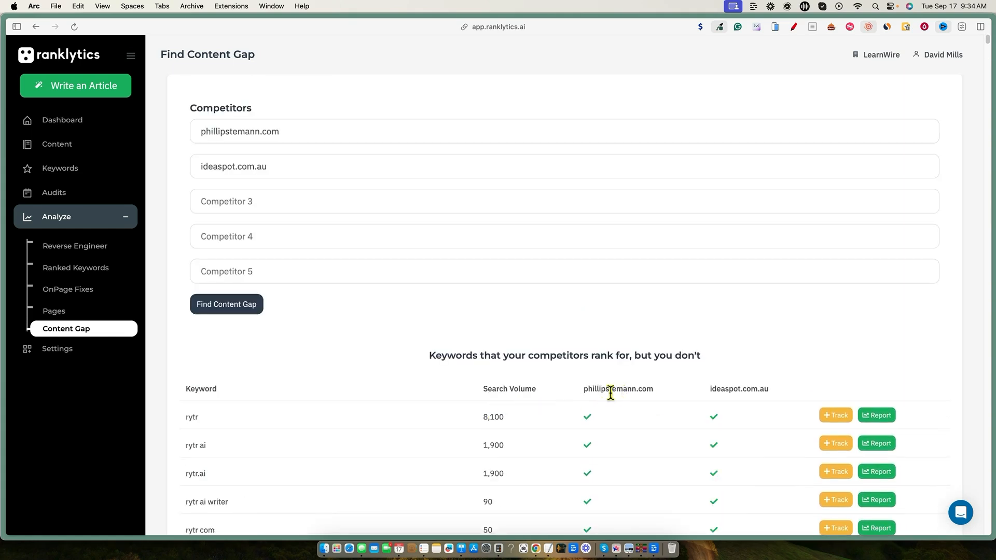
# Step: Find and highlight the keyword "long tail keywords vs short tail" in the content gap list, then return to the list's start
pyautogui.scroll(-10, 611, 394)
pyautogui.scroll(-8, 587, 427)
pyautogui.scroll(-15, 586, 236)
pyautogui.scroll(-15, 588, 377)
pyautogui.scroll(-10, 588, 373)
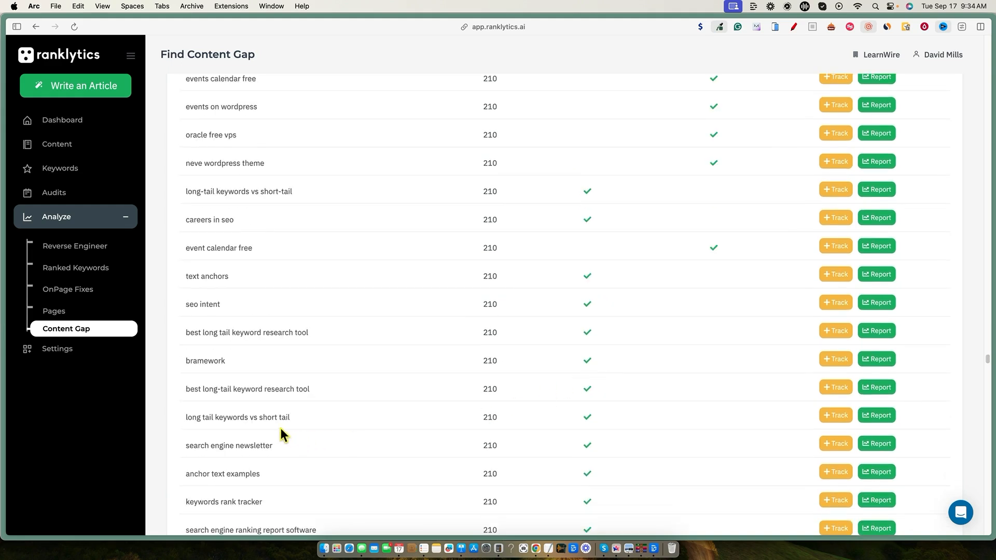
pyautogui.moveTo(202, 417); pyautogui.dragTo(289, 417)
pyautogui.scroll(5, 297, 397)
pyautogui.scroll(15, 297, 398)
pyautogui.scroll(15, 409, 399)
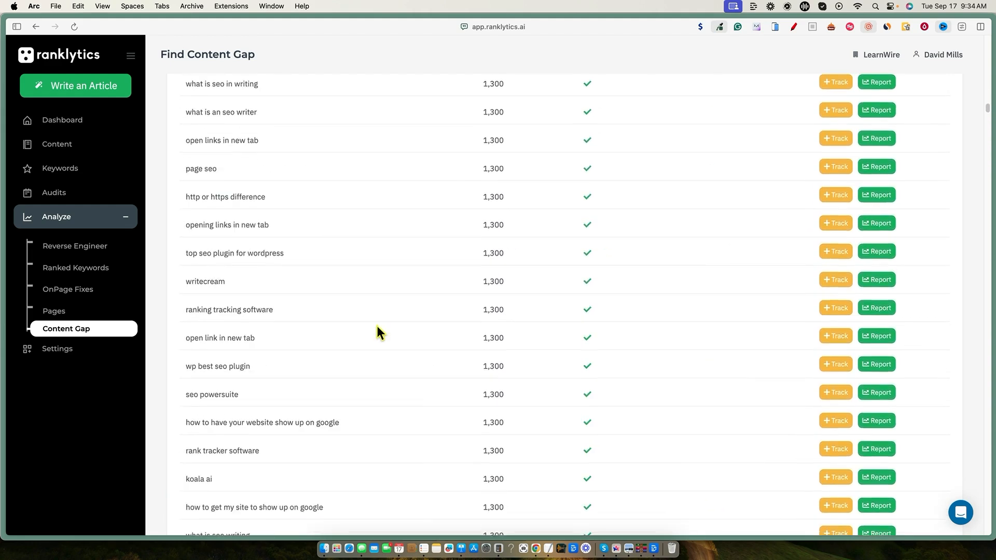
pyautogui.scroll(5, 377, 325)
pyautogui.scroll(15, 489, 341)
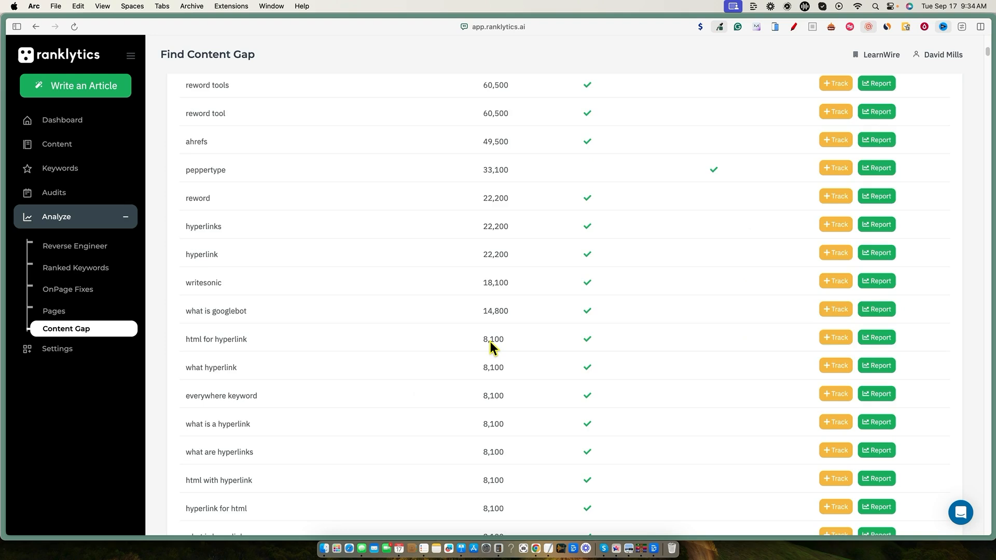
pyautogui.scroll(10, 489, 341)
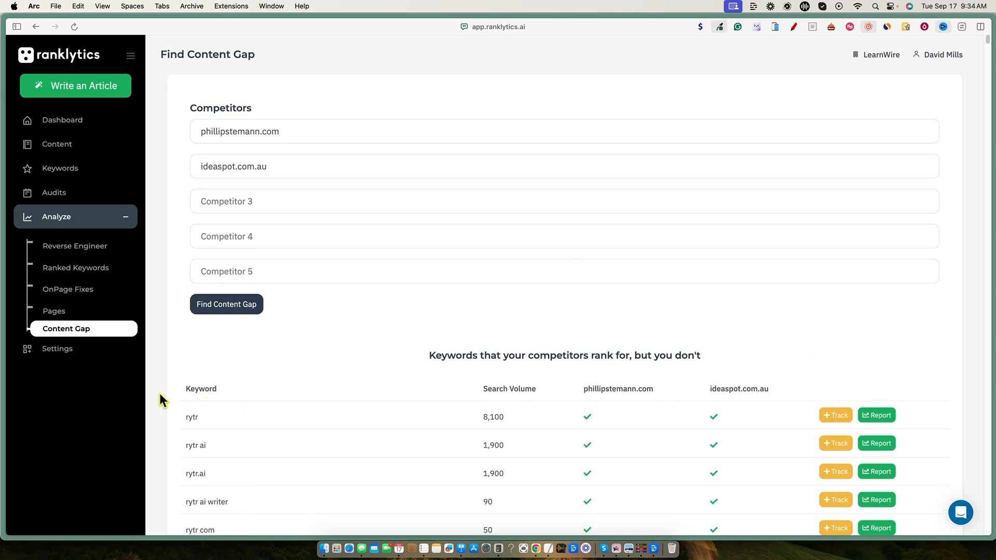
# Step: View the business settings, then examine the Auto Schedule Content options through the dashboard's Schedule Article Generation feature
pyautogui.click(71, 350)
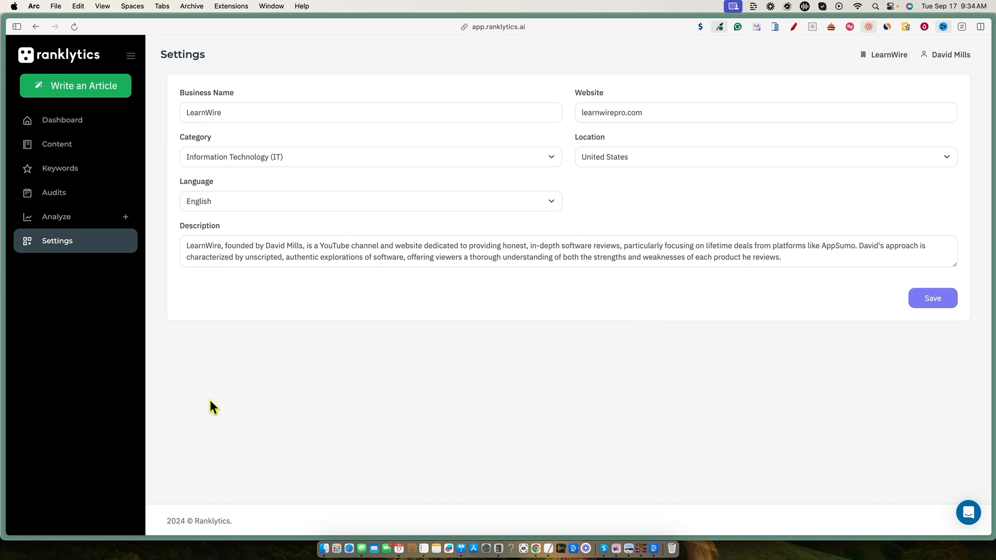
pyautogui.click(69, 125)
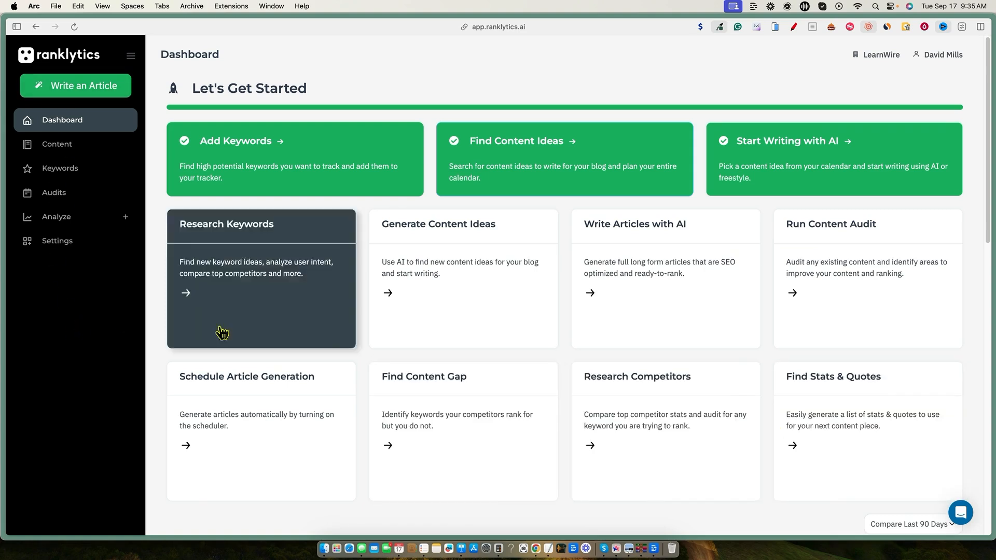
pyautogui.scroll(-1, 562, 419)
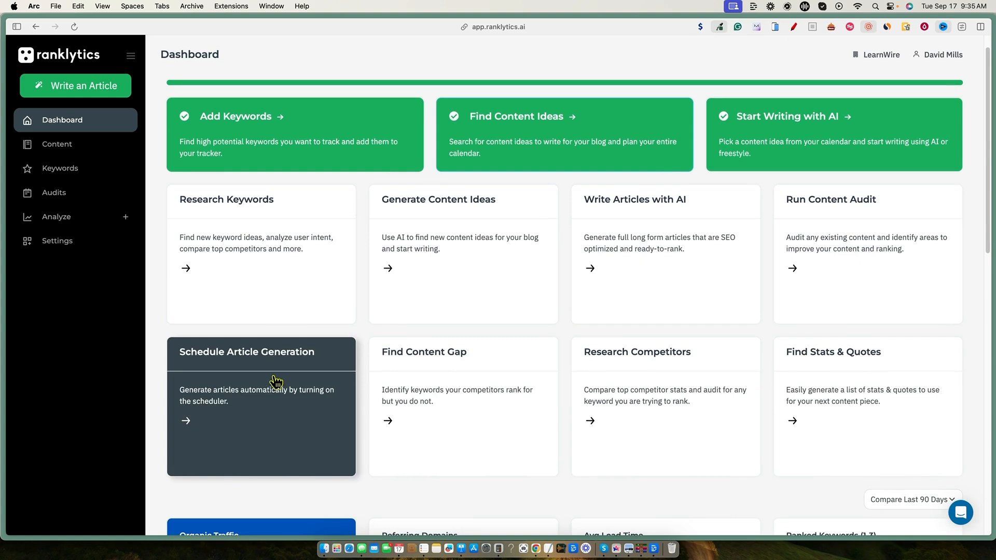
pyautogui.click(278, 430)
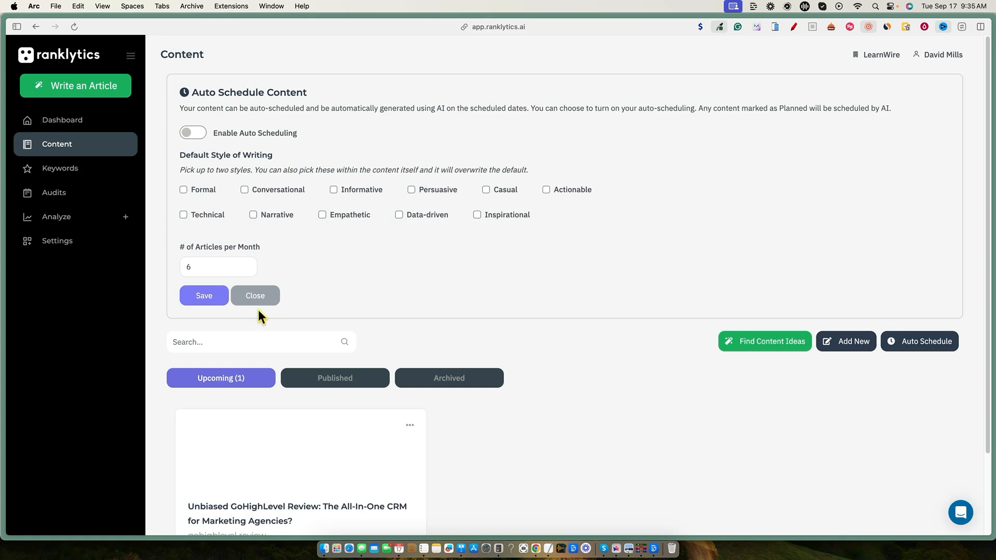
pyautogui.scroll(-1, 324, 448)
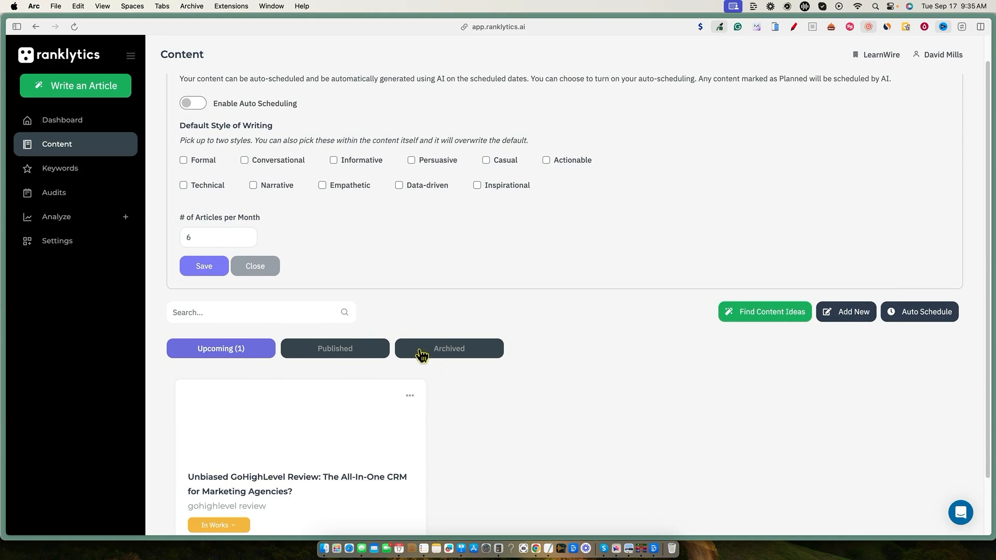
pyautogui.scroll(1, 229, 85)
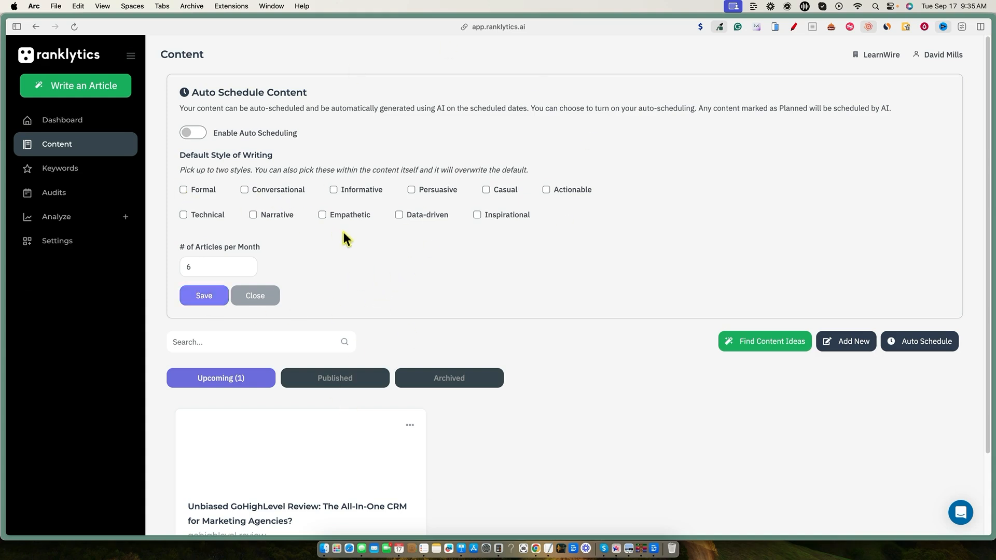
# Step: Go to Find Stats & Quotes from the dashboard and try to generate stats for the topic "email marketing"
pyautogui.click(64, 123)
pyautogui.scroll(-2, 830, 363)
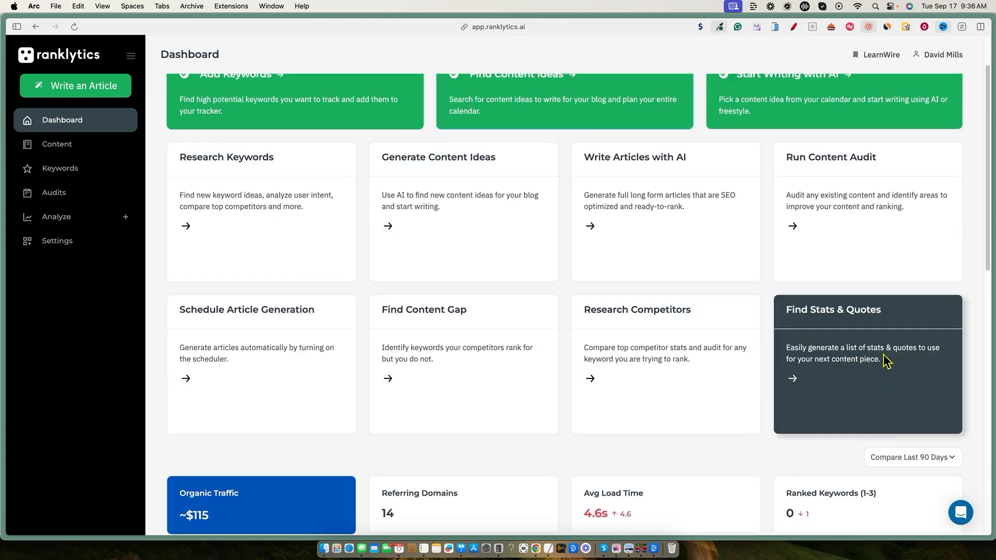
pyautogui.click(878, 369)
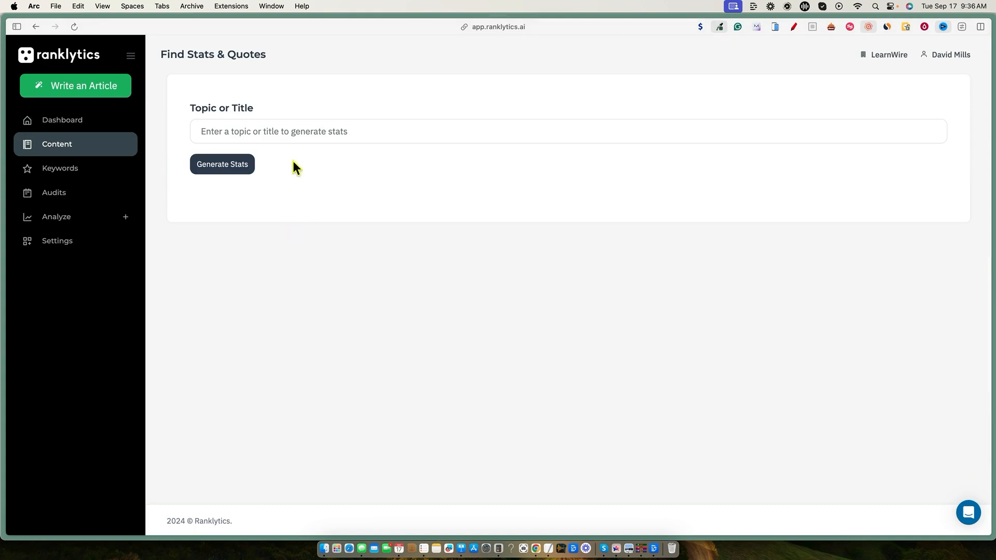
pyautogui.click(268, 130)
pyautogui.write('email marketing')
pyautogui.click(244, 166)
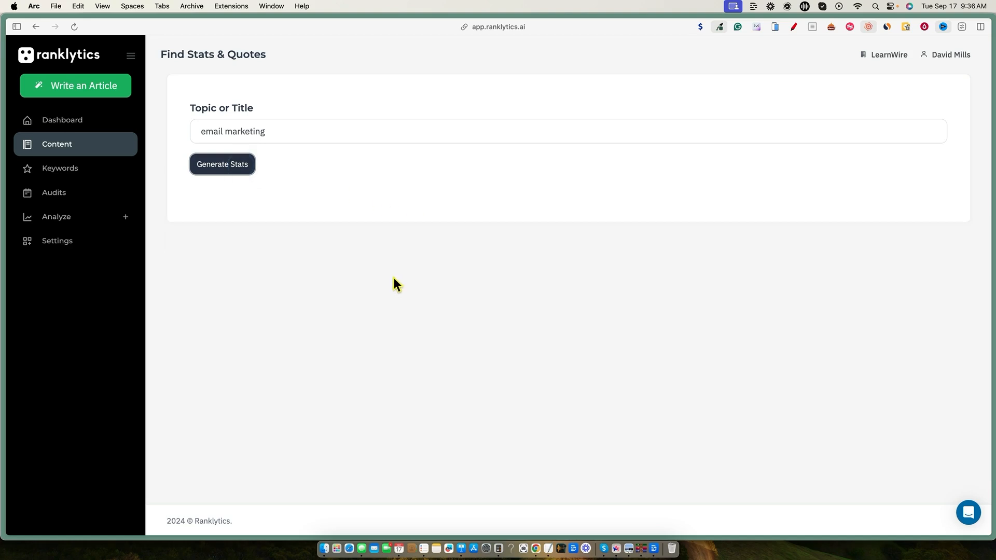
pyautogui.click(232, 171)
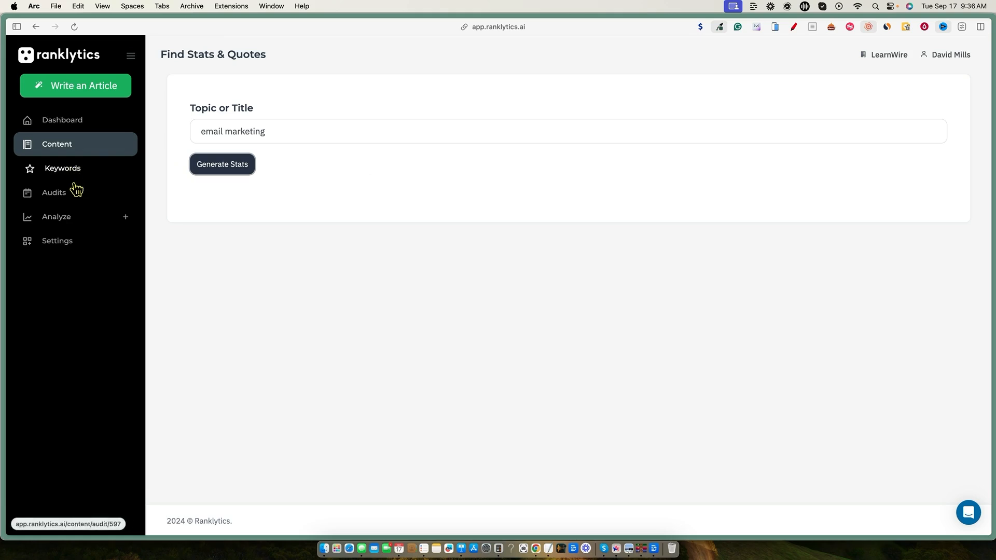
# Step: Revisit the saved audits and the "gohighlevel review" reverse analysis, ending on the dashboard
pyautogui.click(96, 223)
pyautogui.click(70, 202)
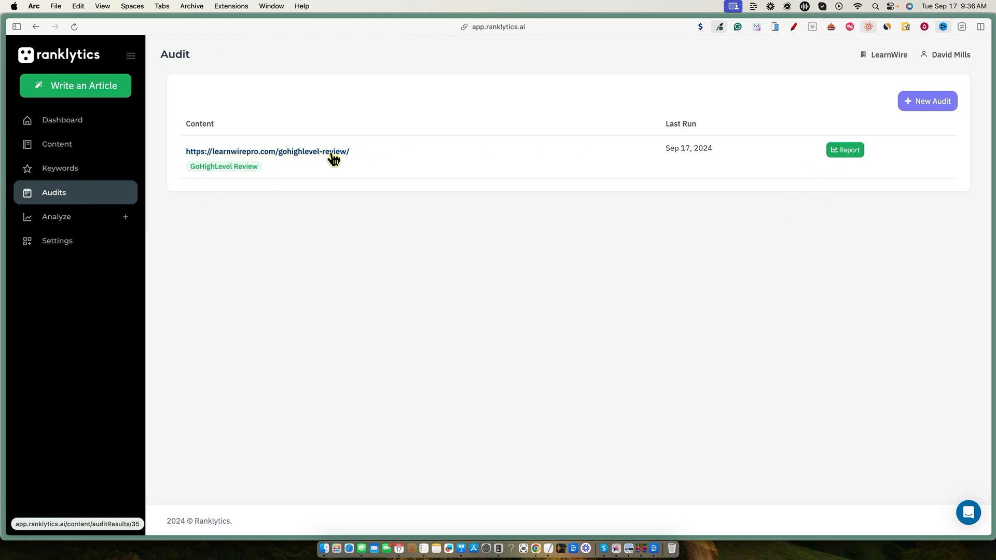
pyautogui.click(91, 216)
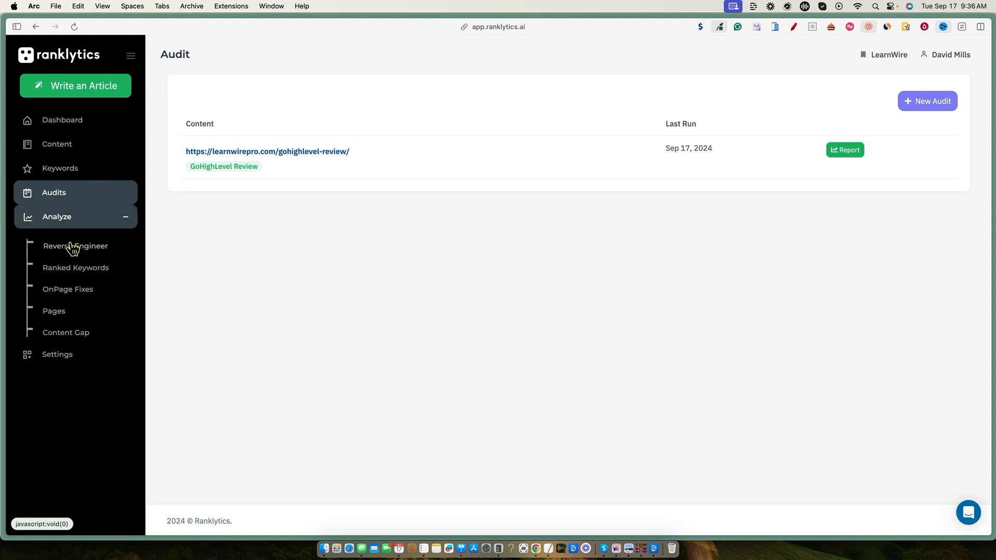
pyautogui.click(97, 248)
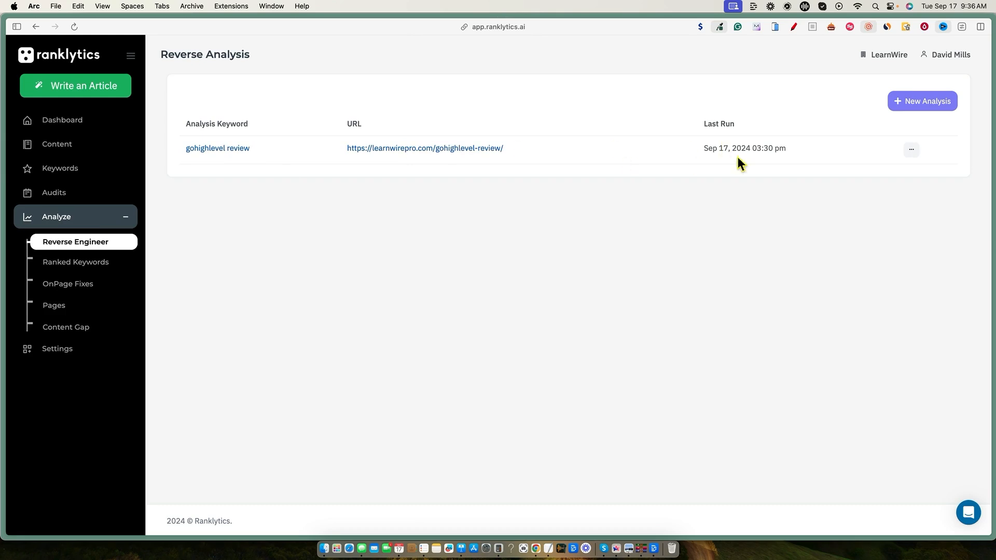
pyautogui.click(908, 153)
pyautogui.click(860, 172)
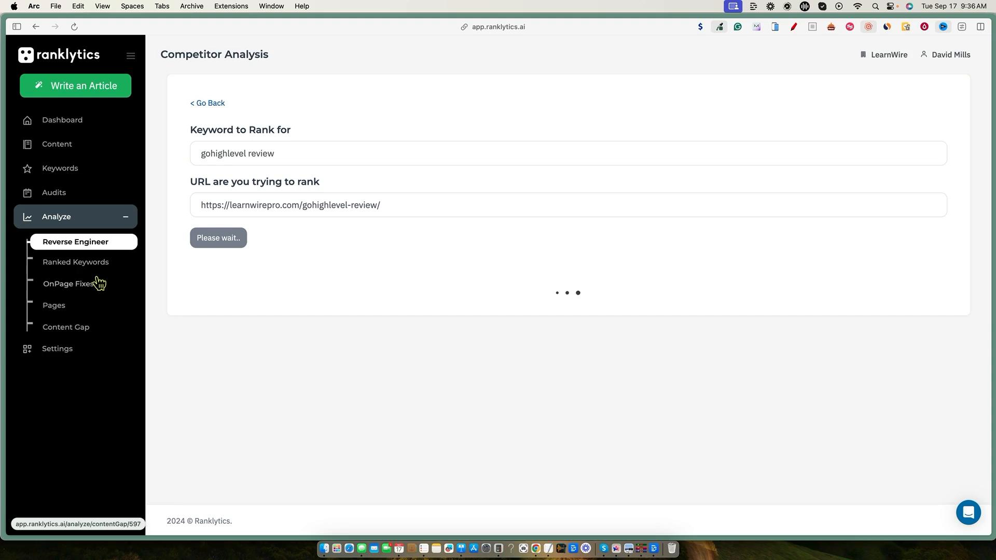
pyautogui.click(107, 125)
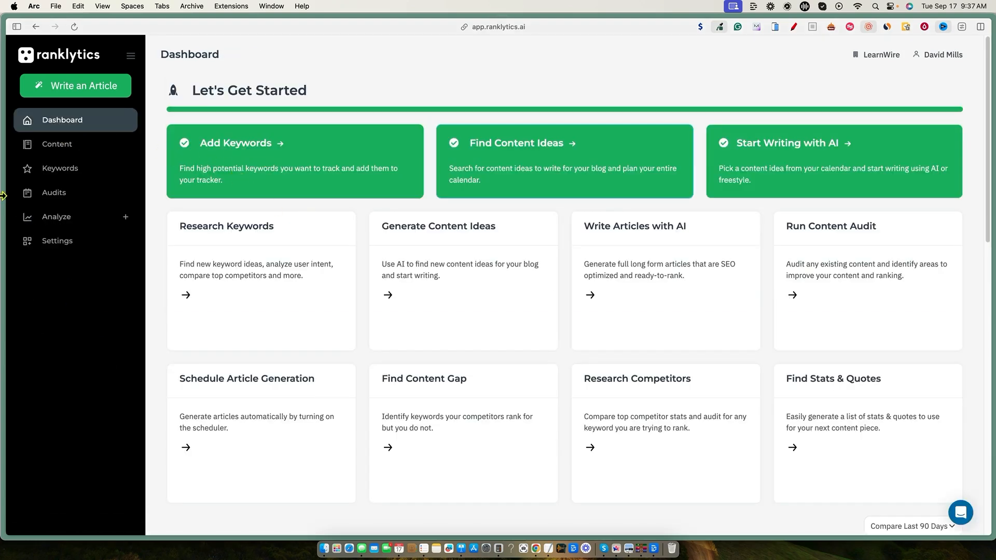
# Step: Switch to the Ranklytics deal page on AppSumo and examine the three license tiers, clearing the existing text highlight
pyautogui.moveTo(3, 196)
pyautogui.click(51, 140)
pyautogui.scroll(20, 497, 262)
pyautogui.scroll(10, 501, 263)
pyautogui.scroll(-20, 501, 263)
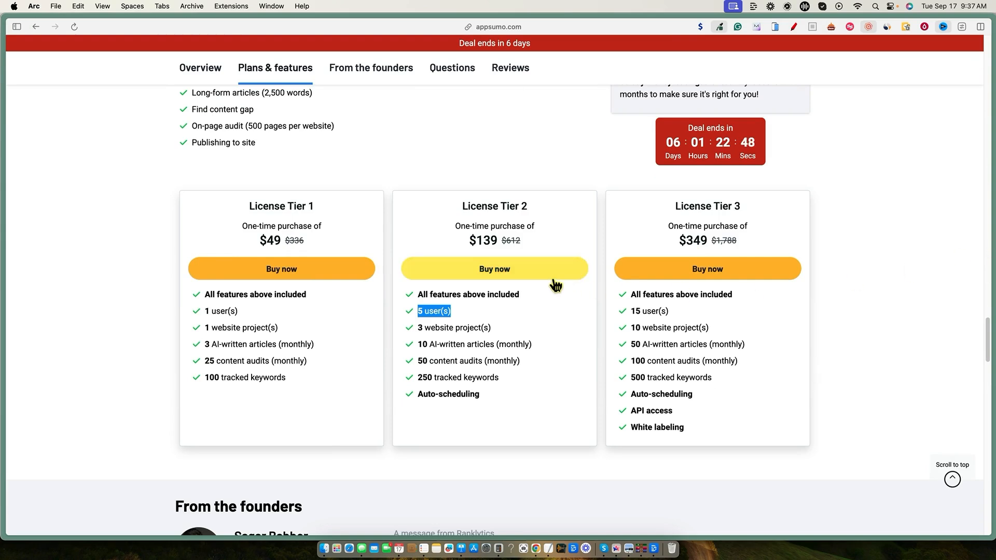
pyautogui.click(580, 167)
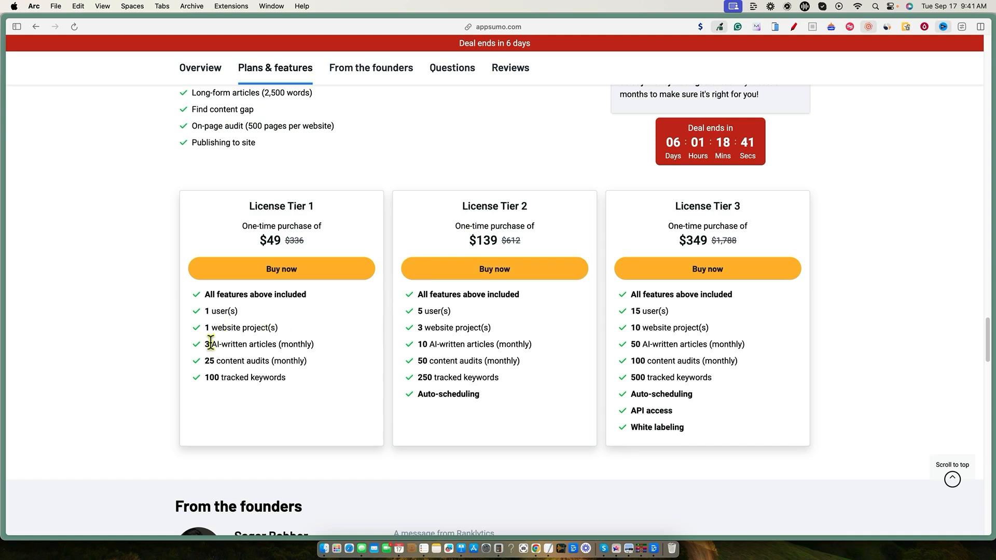
# Step: Highlight License Tier 1's AI-written articles, tracked keywords and price in turn, clear the highlight and return to the deal page's start
pyautogui.moveTo(210, 344); pyautogui.dragTo(335, 346)
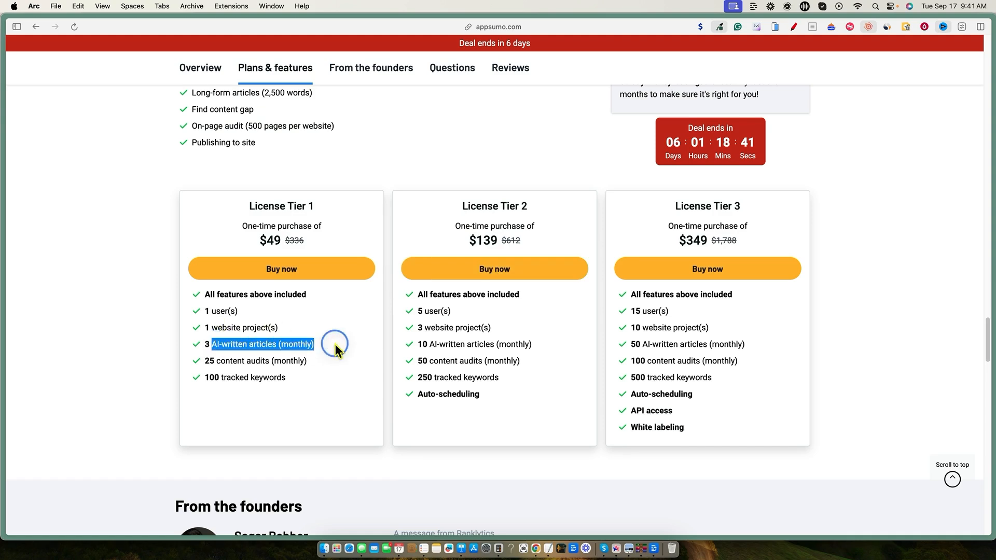
pyautogui.moveTo(222, 377); pyautogui.dragTo(310, 381)
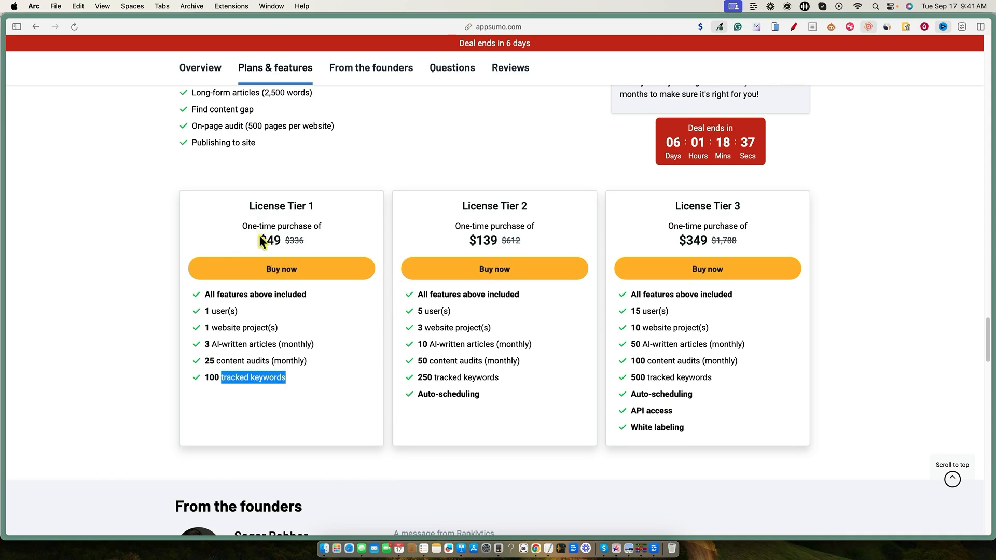
pyautogui.moveTo(245, 193); pyautogui.dragTo(319, 239)
pyautogui.click(371, 201)
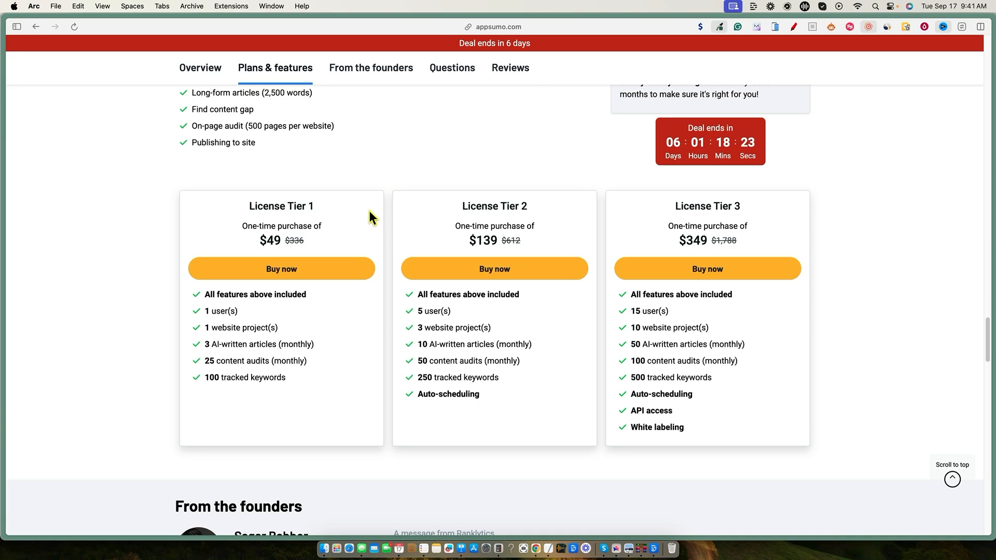
pyautogui.scroll(1, 410, 182)
pyautogui.scroll(15, 475, 205)
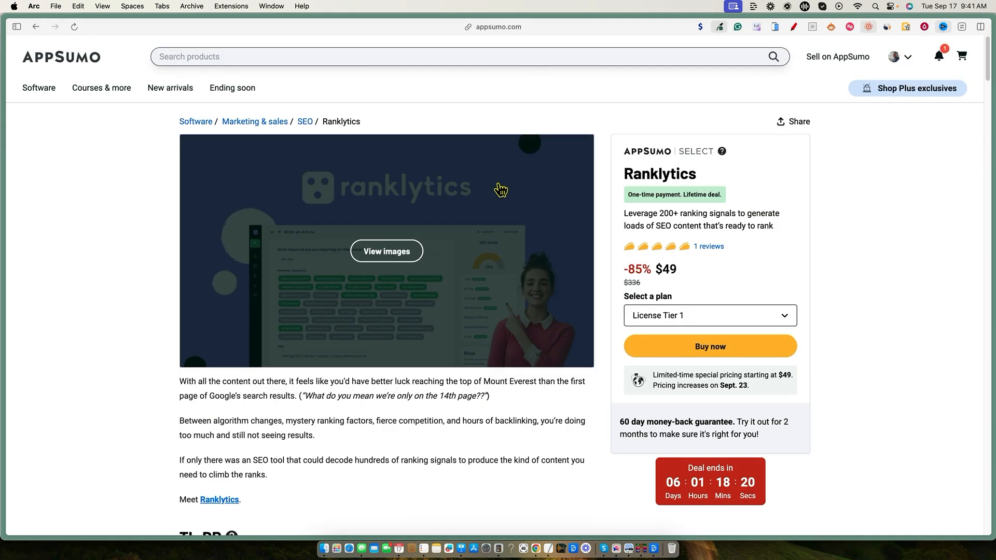